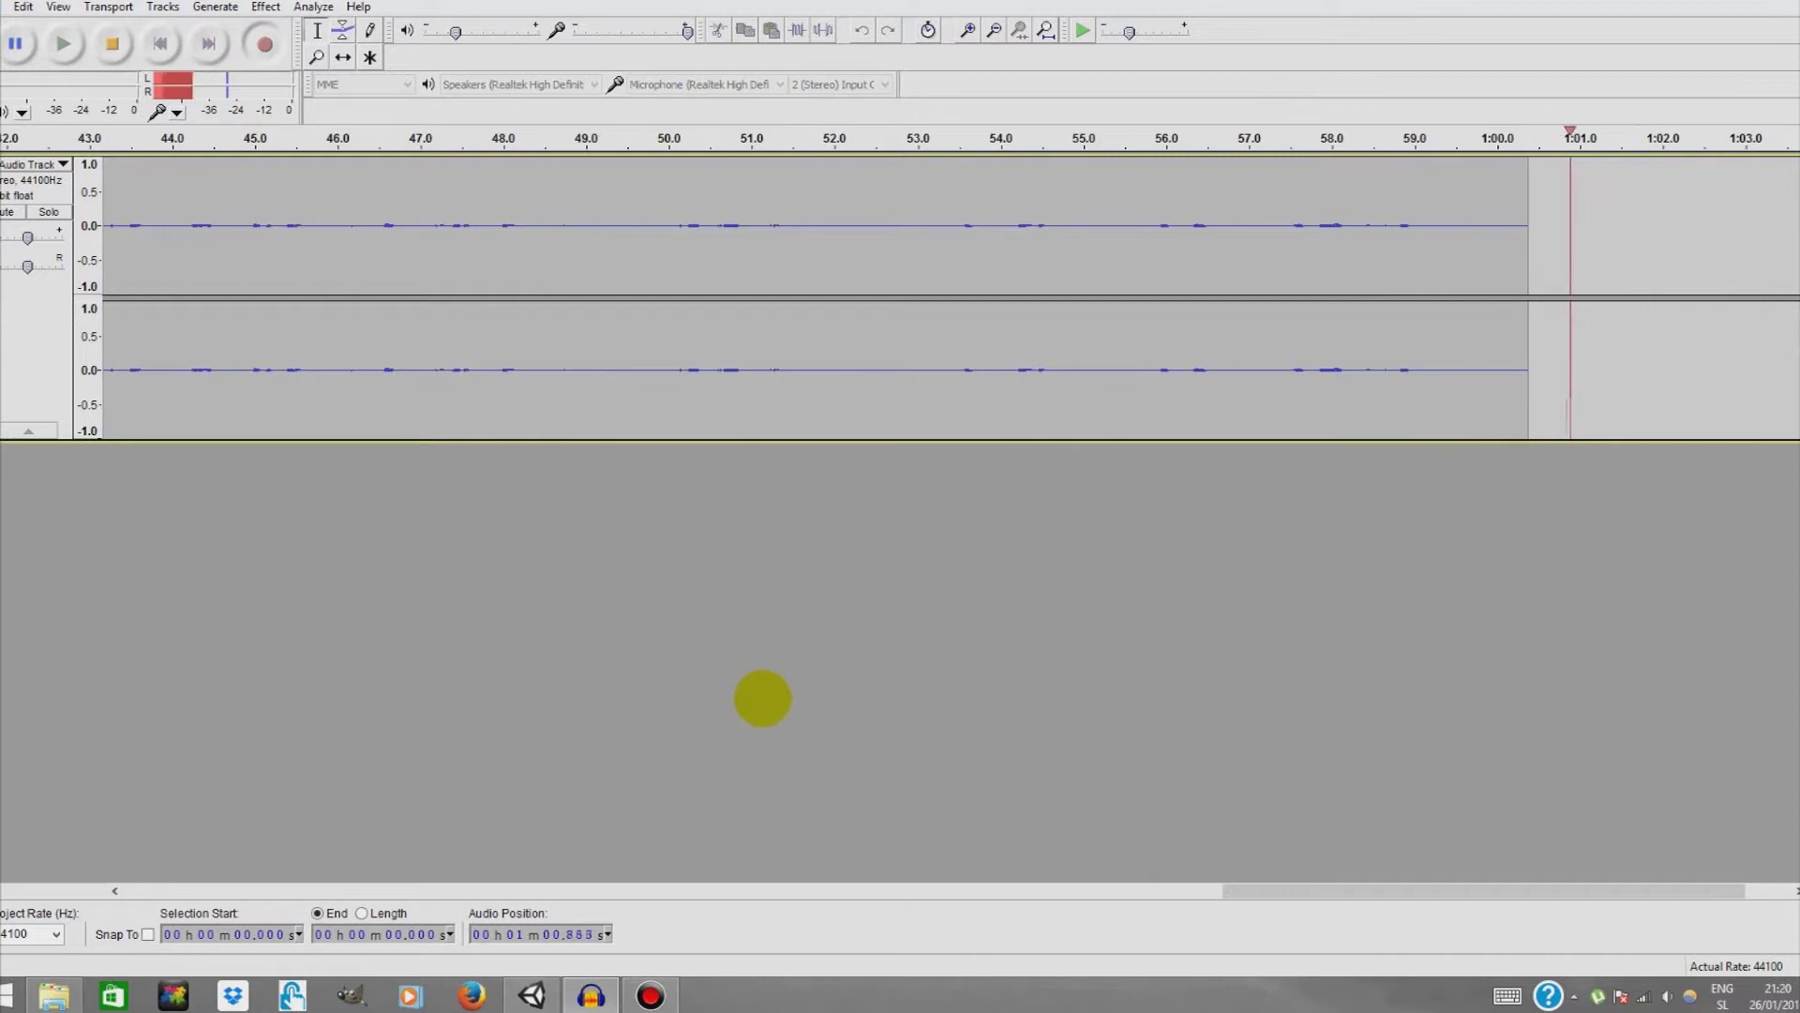
- From the desktop, open the SafeLockSystem package and import all its assets into the Unity project, ignoring the scene reload
{"action": "mouse_move", "coordinate": [1798, 998]}
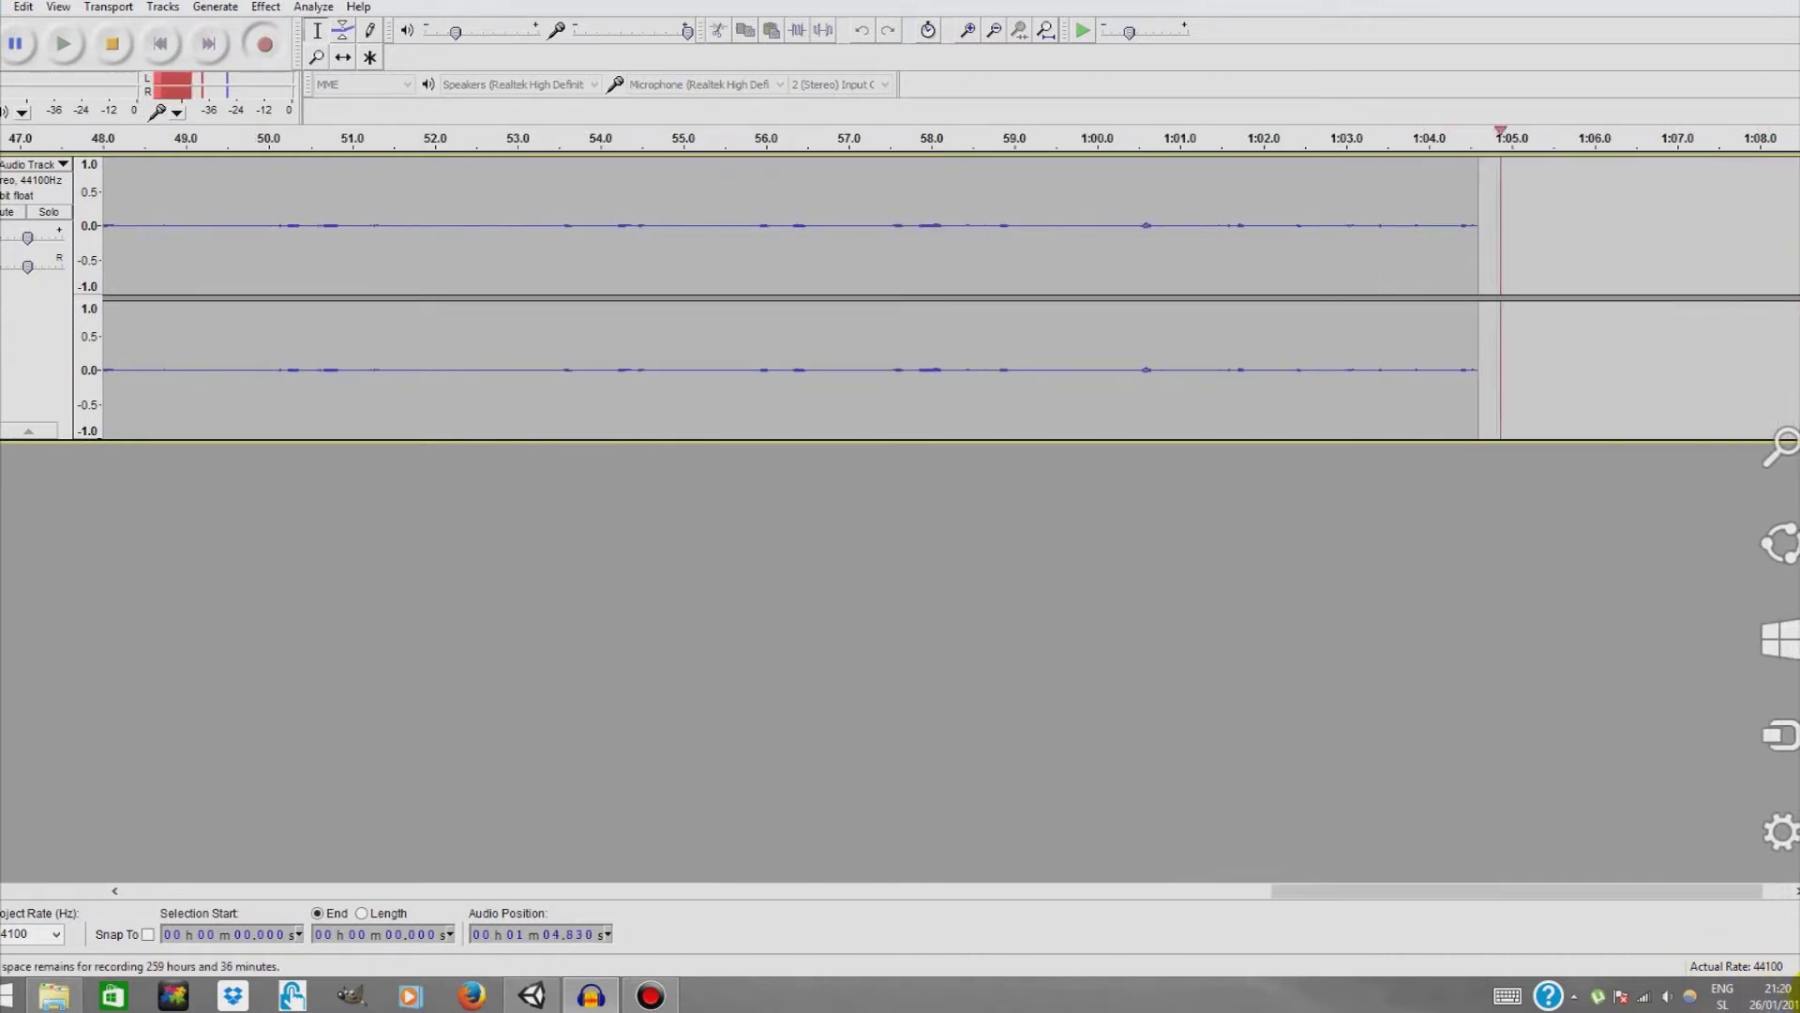
{"action": "left_click", "coordinate": [1777, 996]}
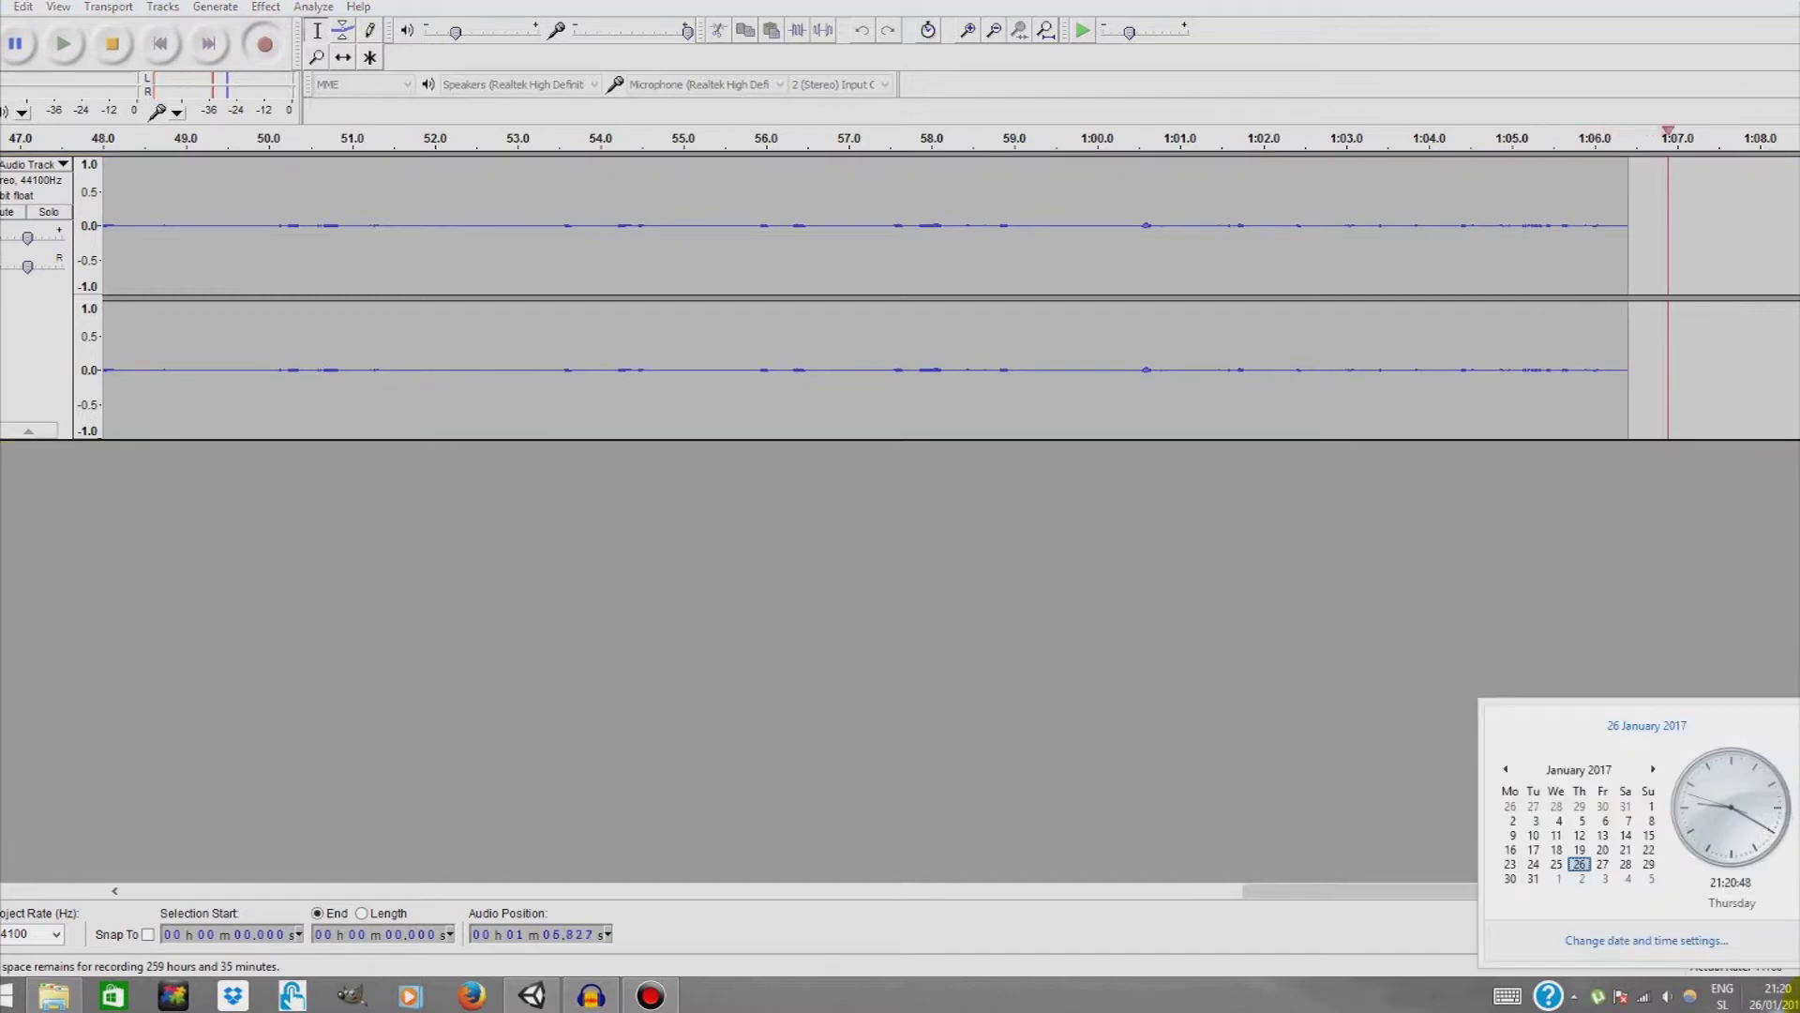
{"action": "left_click", "coordinate": [1798, 1000]}
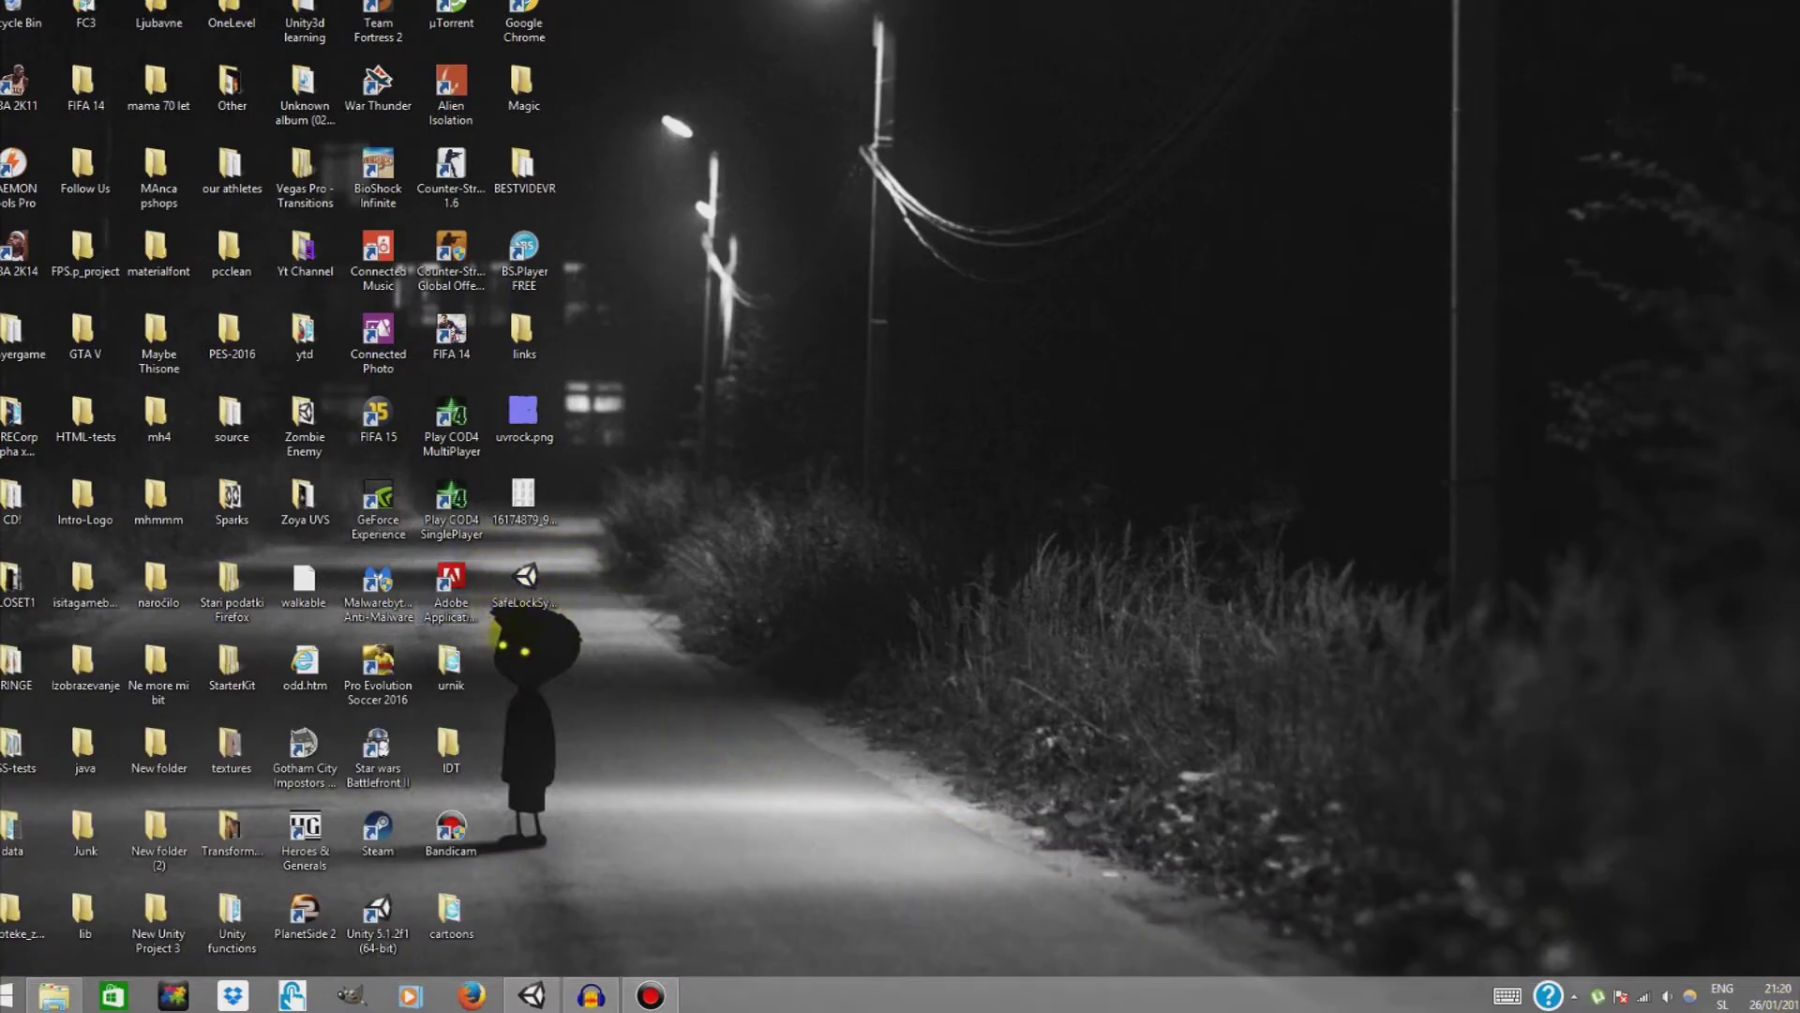
{"action": "double_click", "coordinate": [523, 579]}
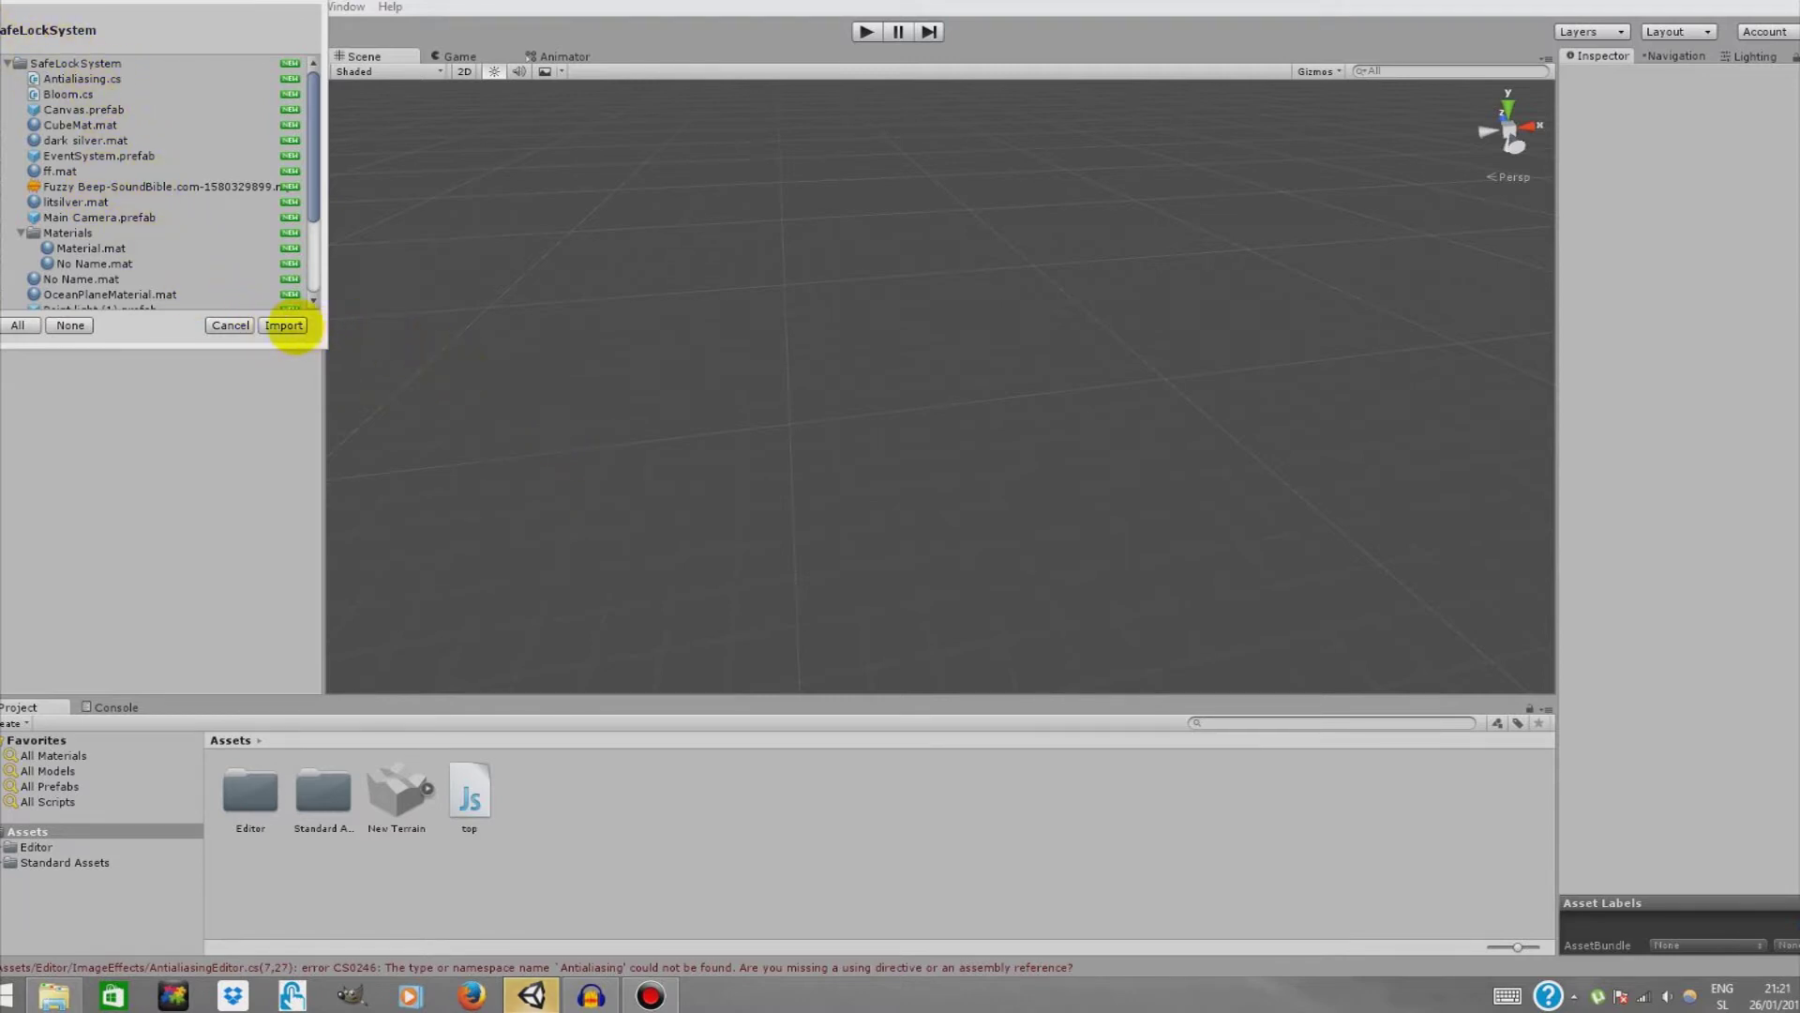
{"action": "left_click", "coordinate": [284, 326]}
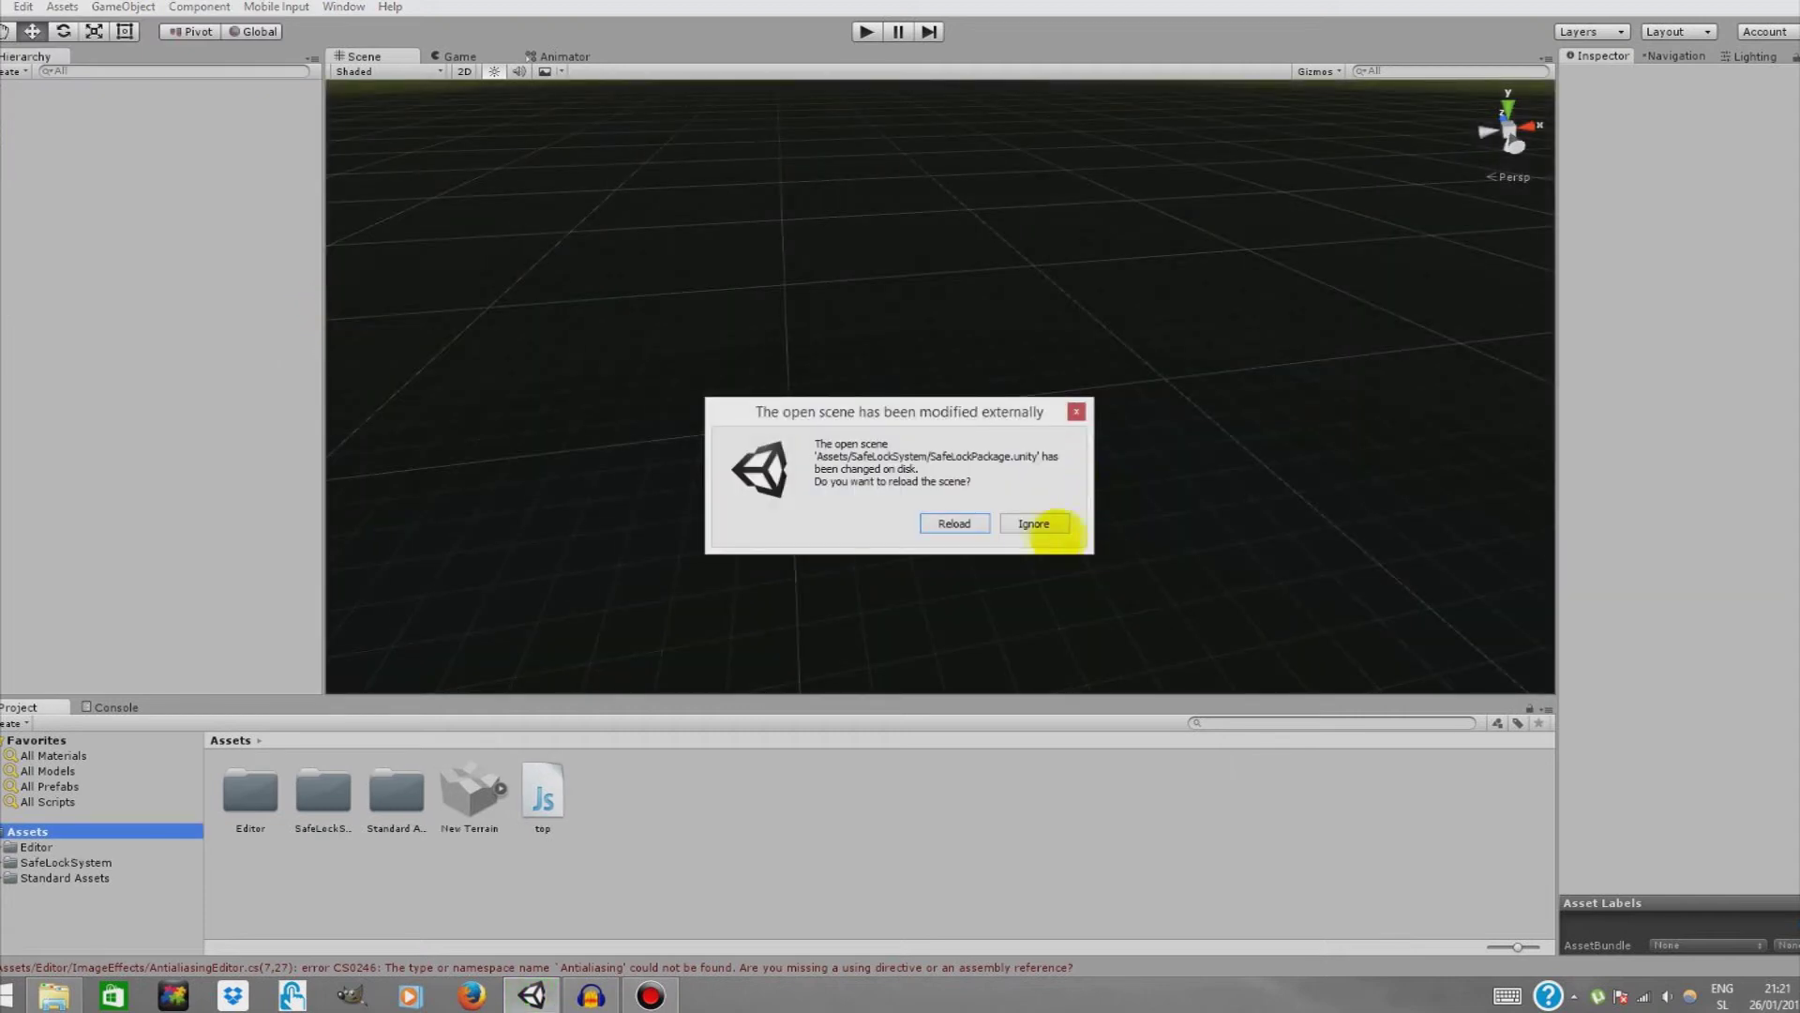
{"action": "left_click", "coordinate": [1048, 527]}
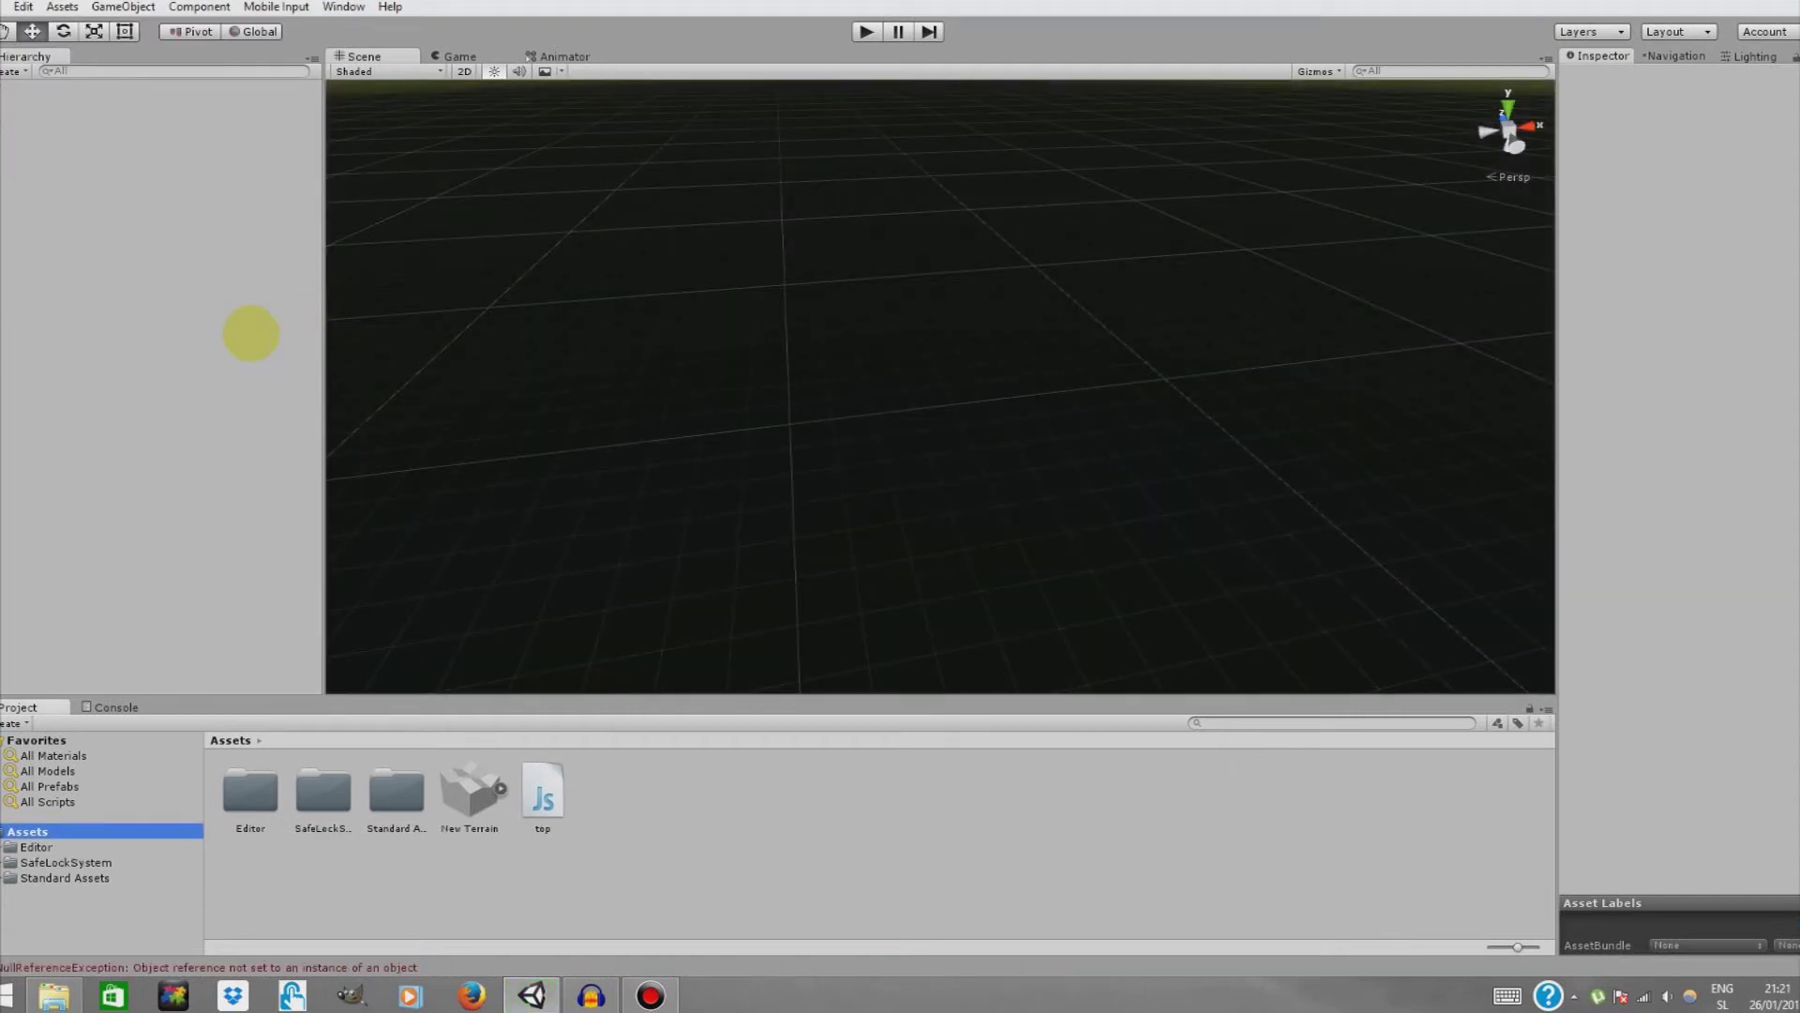
- Open the SafeLockPackage scene from the SafeLockSystem folder without saving changes to the current scene
{"action": "left_click", "coordinate": [47, 862]}
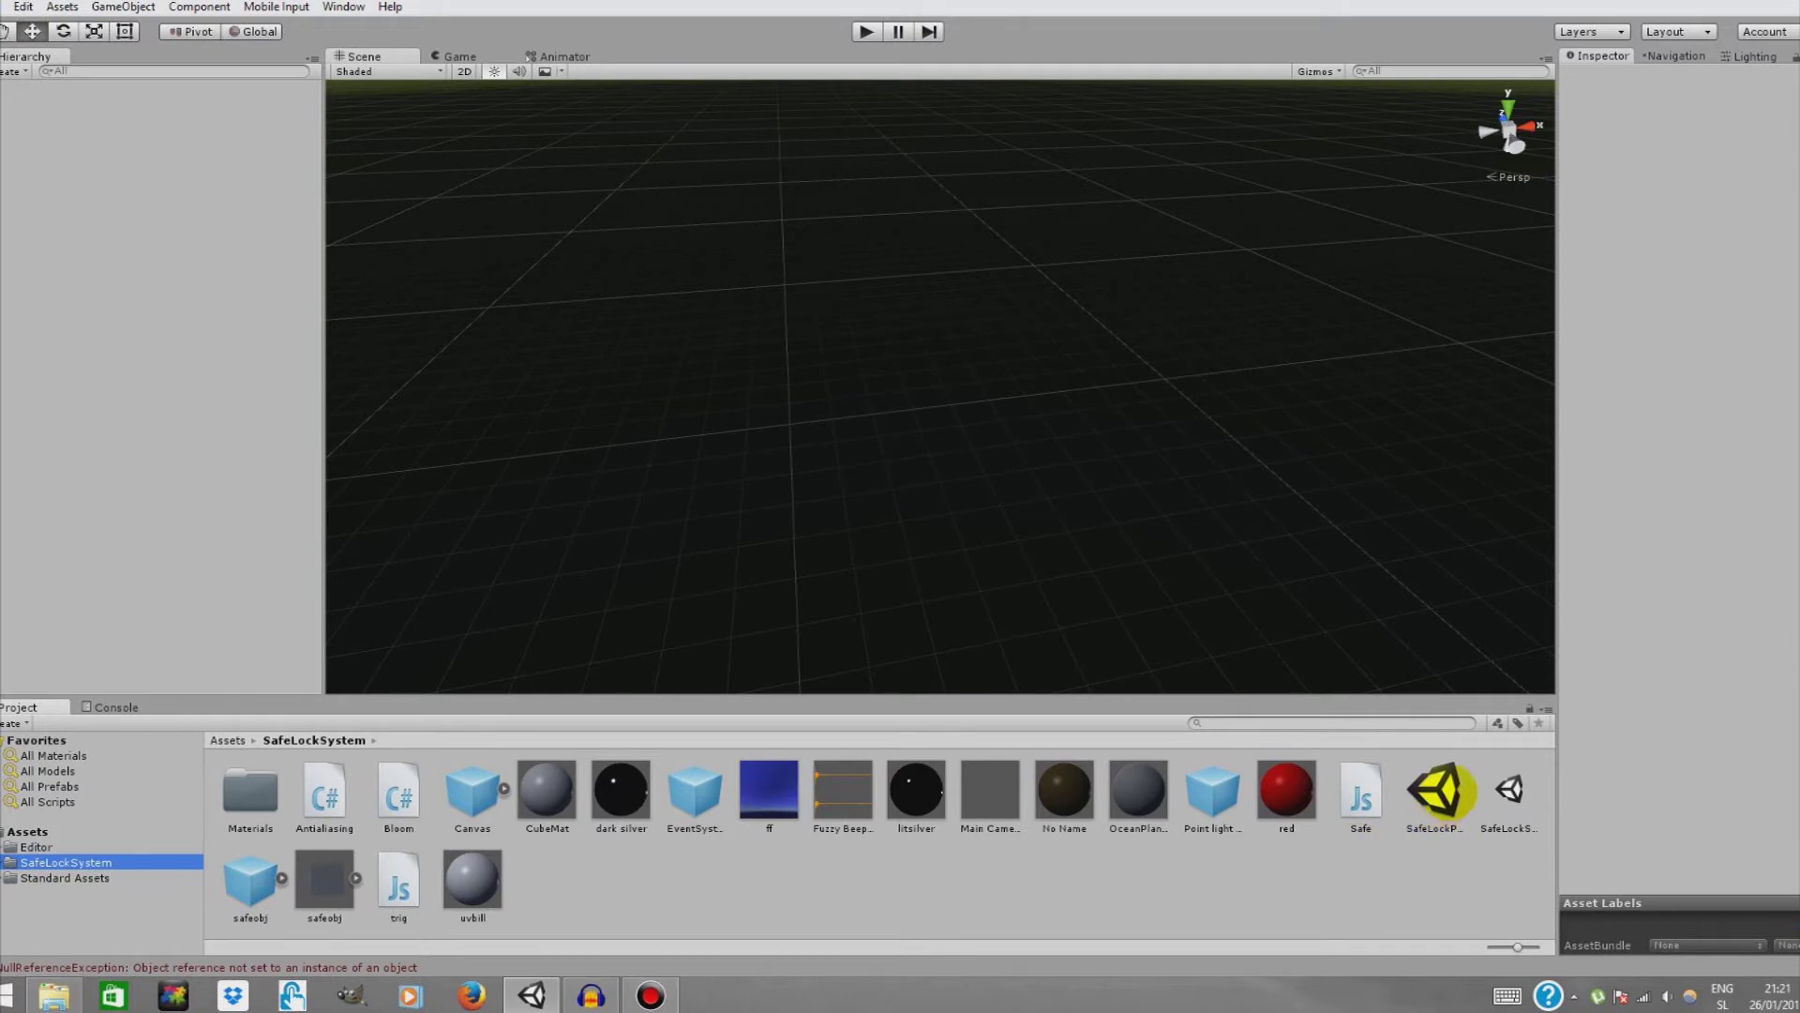
{"action": "double_click", "coordinate": [1441, 792]}
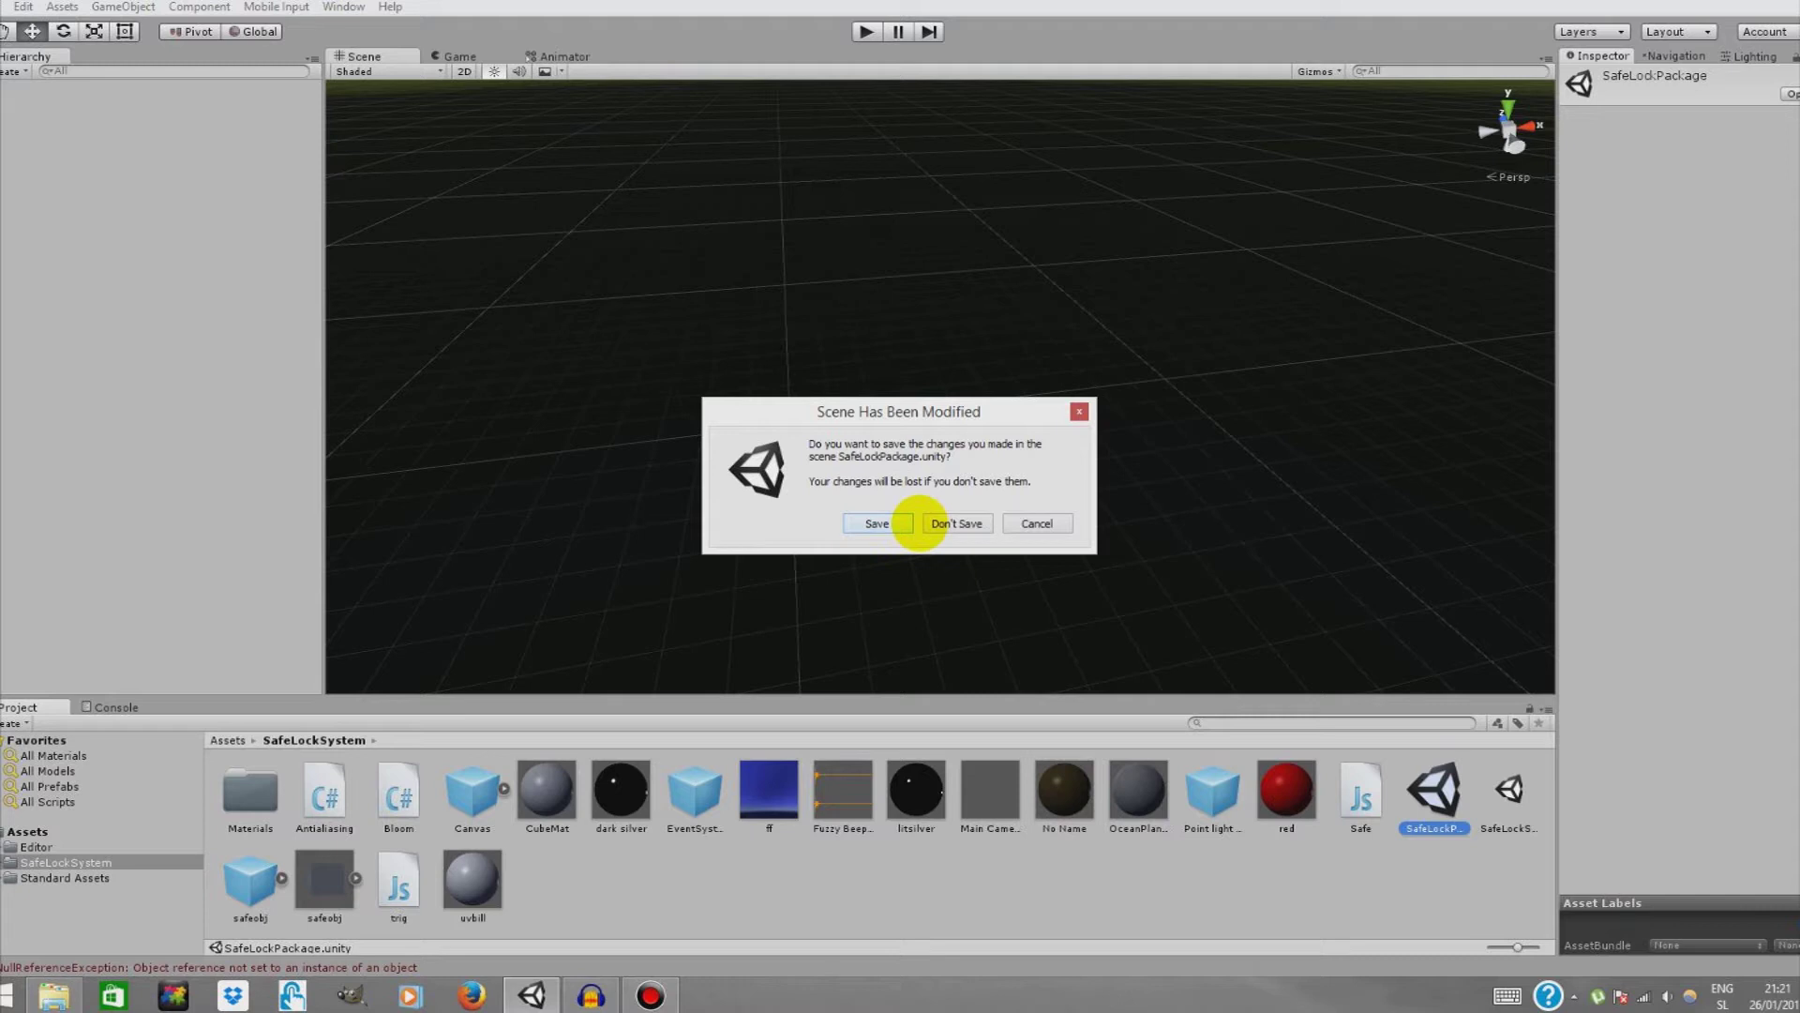
{"action": "left_click", "coordinate": [954, 523]}
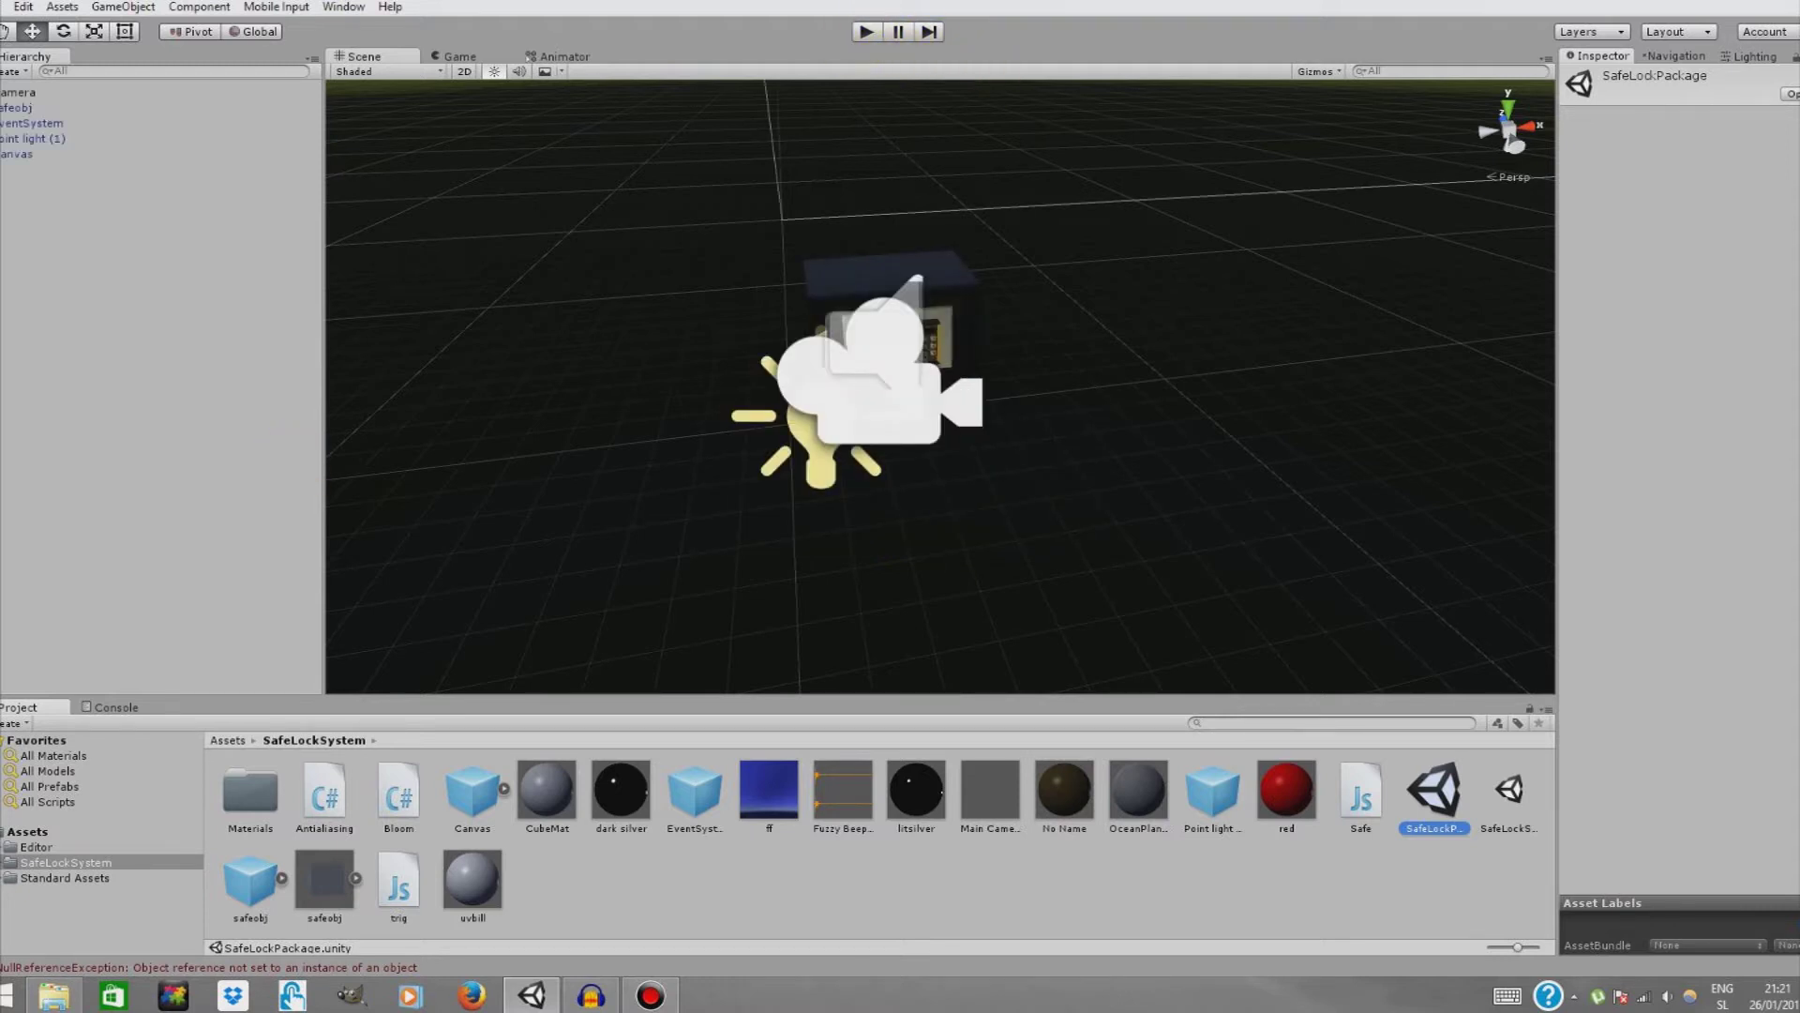
- Look over the safe in the scene and select its SafeManager object to examine the Safe script settings
{"action": "scroll", "coordinate": [875, 335], "scroll_direction": "up", "scroll_amount": 5}
{"action": "scroll", "coordinate": [875, 335], "scroll_direction": "down", "scroll_amount": 5}
{"action": "right_click_drag", "start_coordinate": [875, 335], "coordinate": [532, 210]}
{"action": "key", "text": "w"}
{"action": "key", "text": "s"}
{"action": "key", "text": "w"}
{"action": "key", "text": "s"}
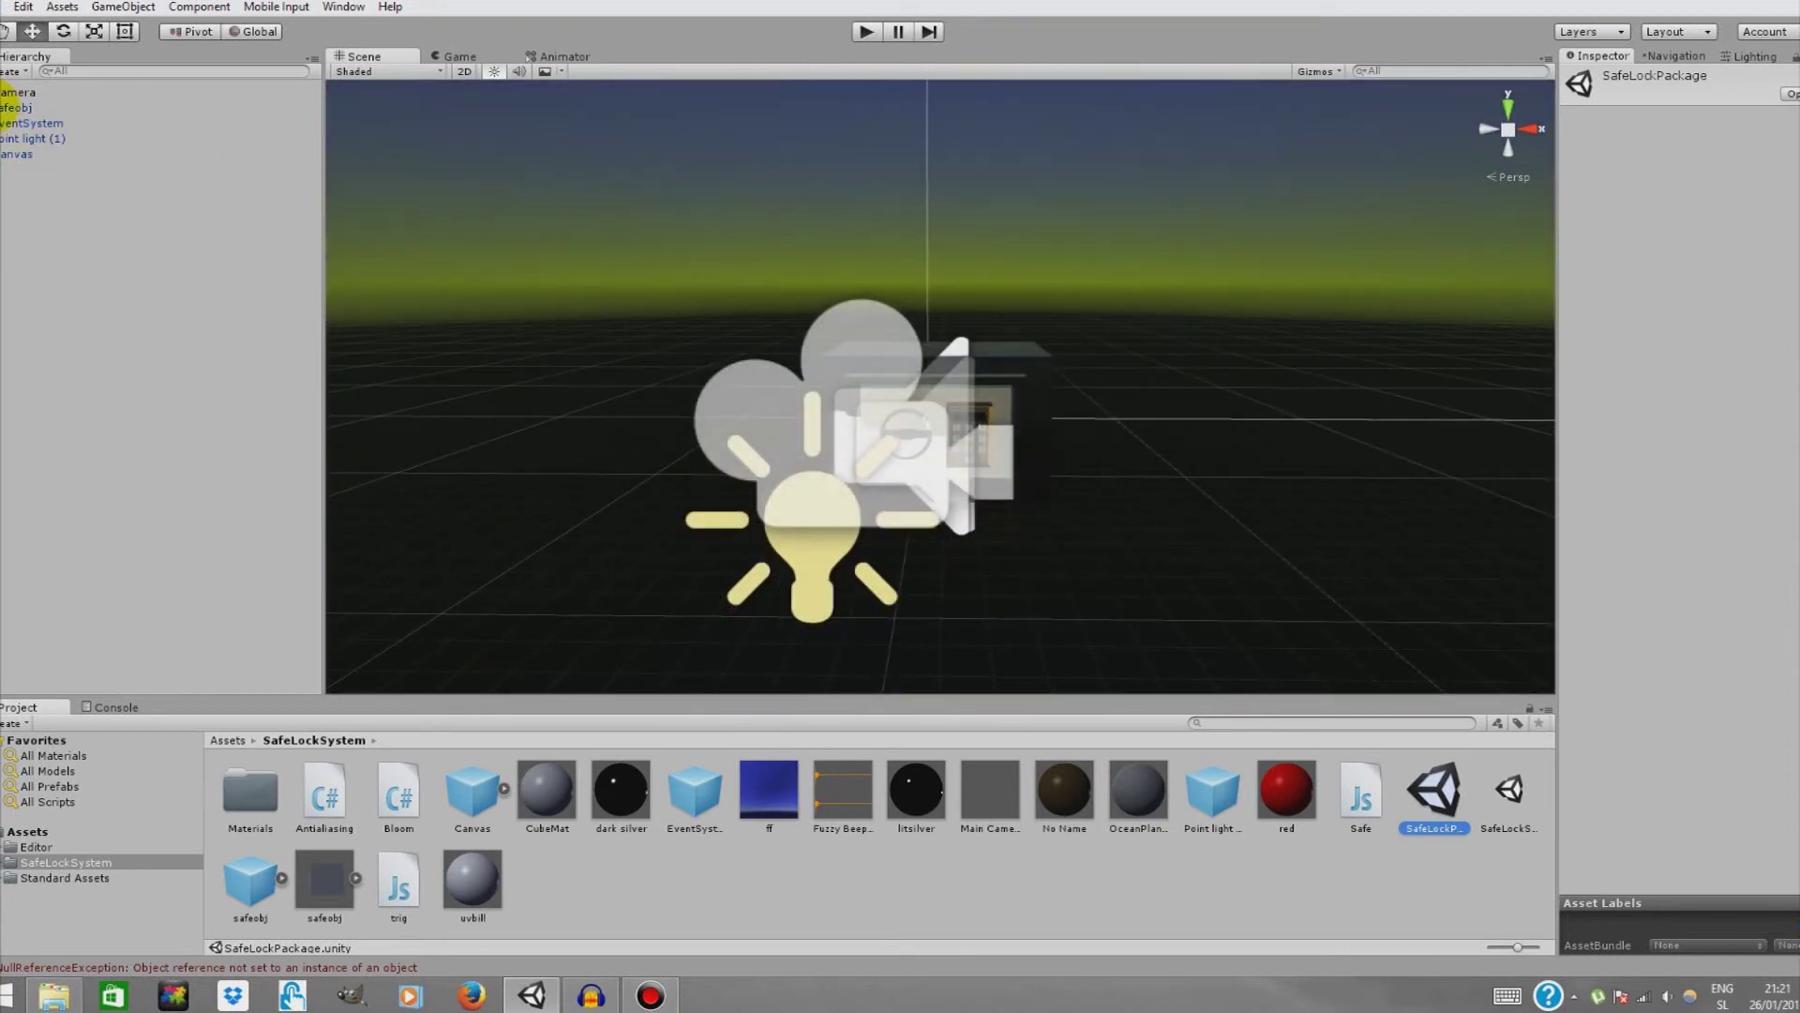
{"action": "left_click", "coordinate": [38, 168]}
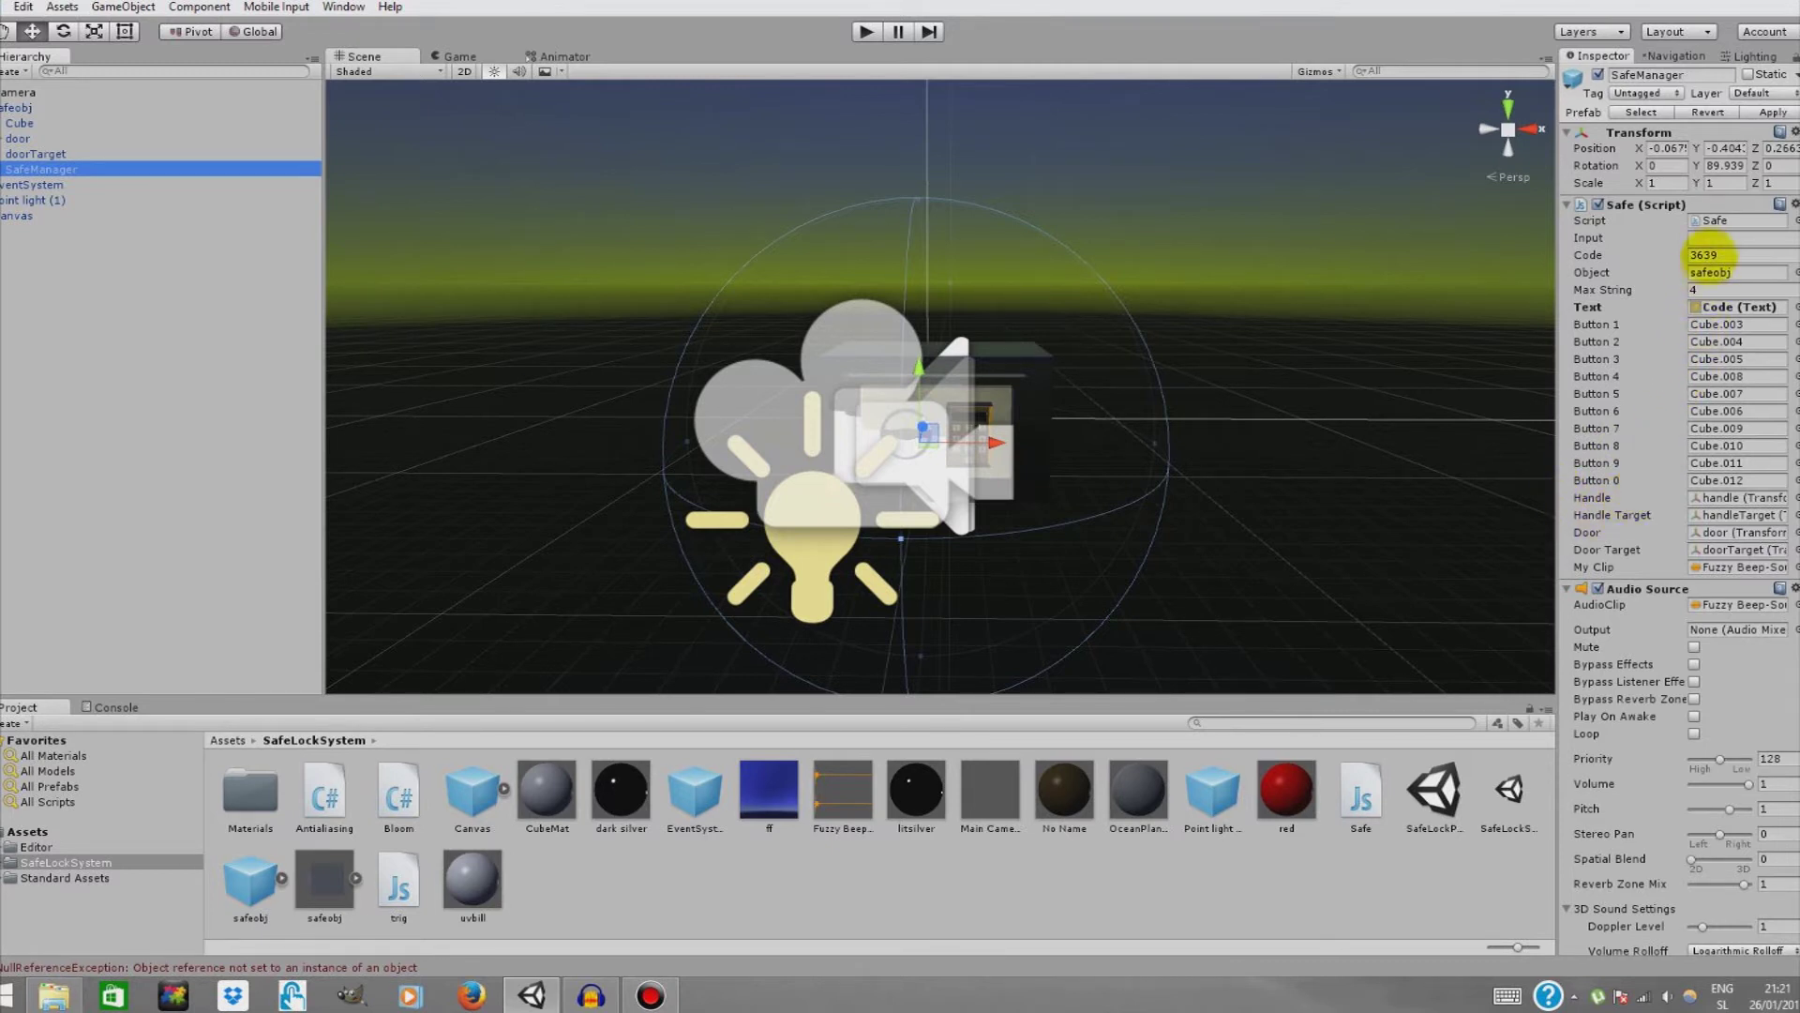
- Open the Safe script in the code editor, read its variables, number-key handling and FixedUpdate code, and close the editor
{"action": "left_click", "coordinate": [1721, 221]}
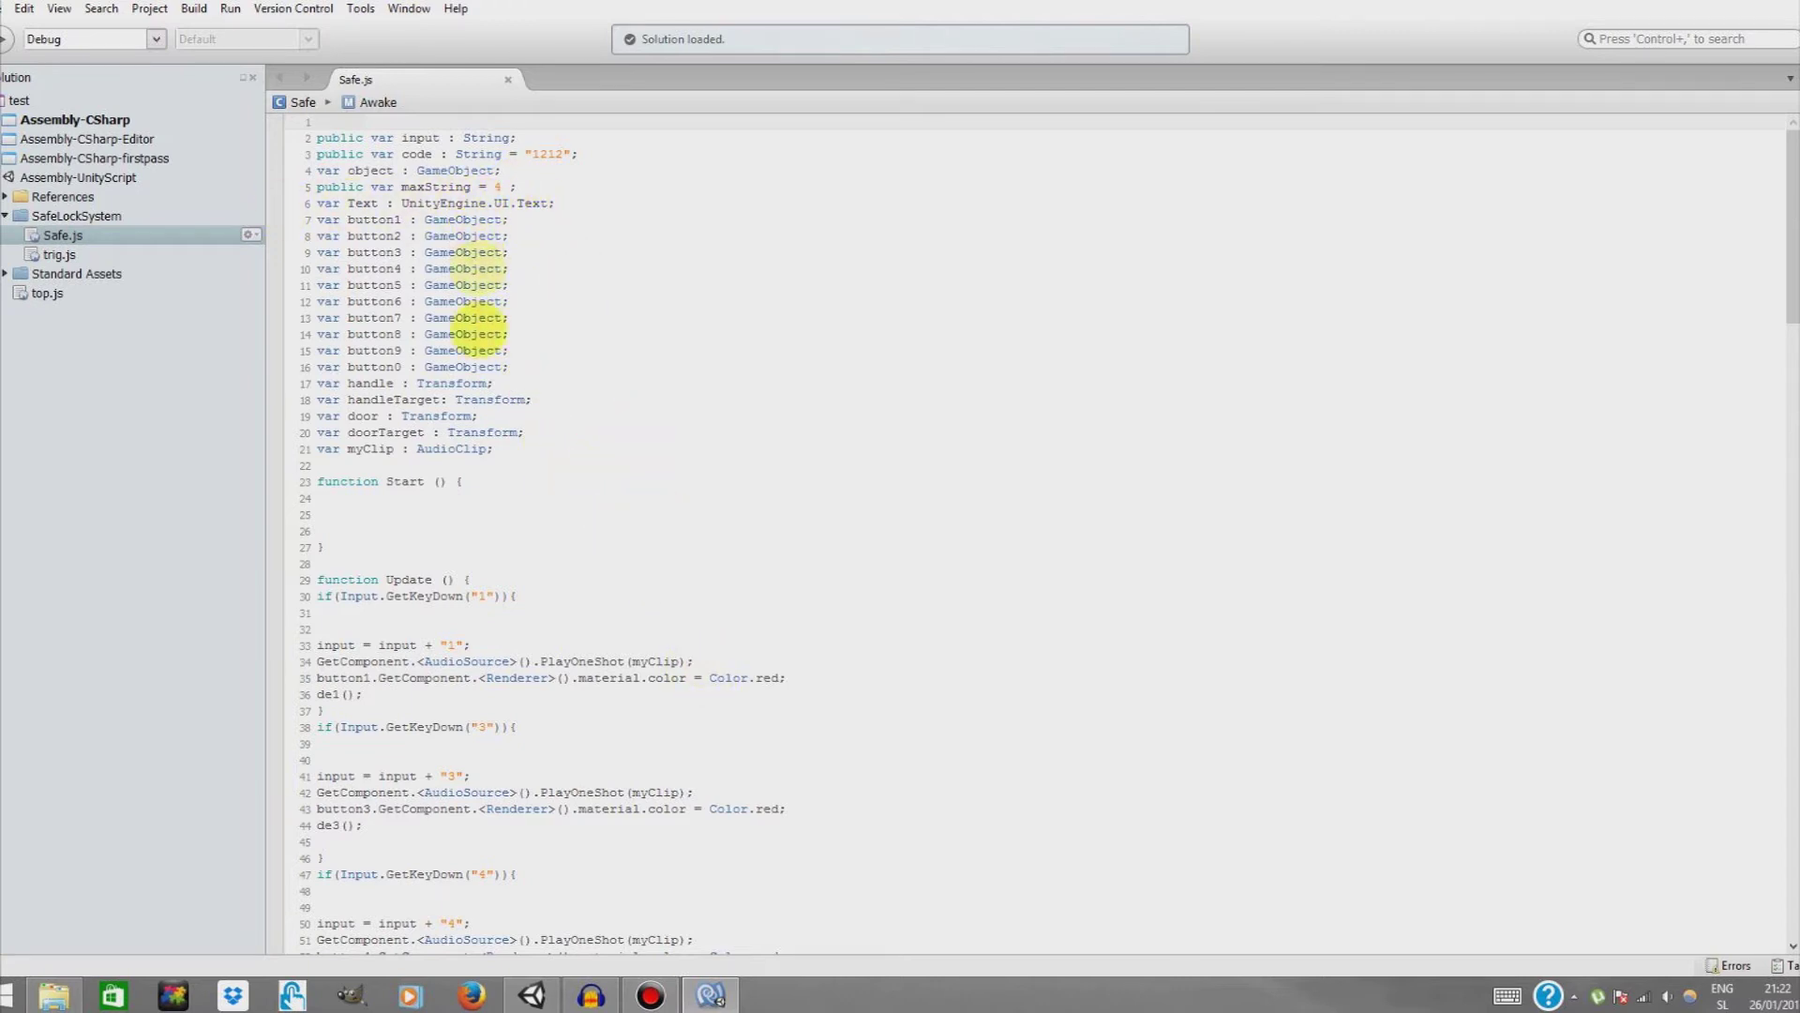
{"action": "scroll", "coordinate": [537, 790], "scroll_direction": "down", "scroll_amount": 9}
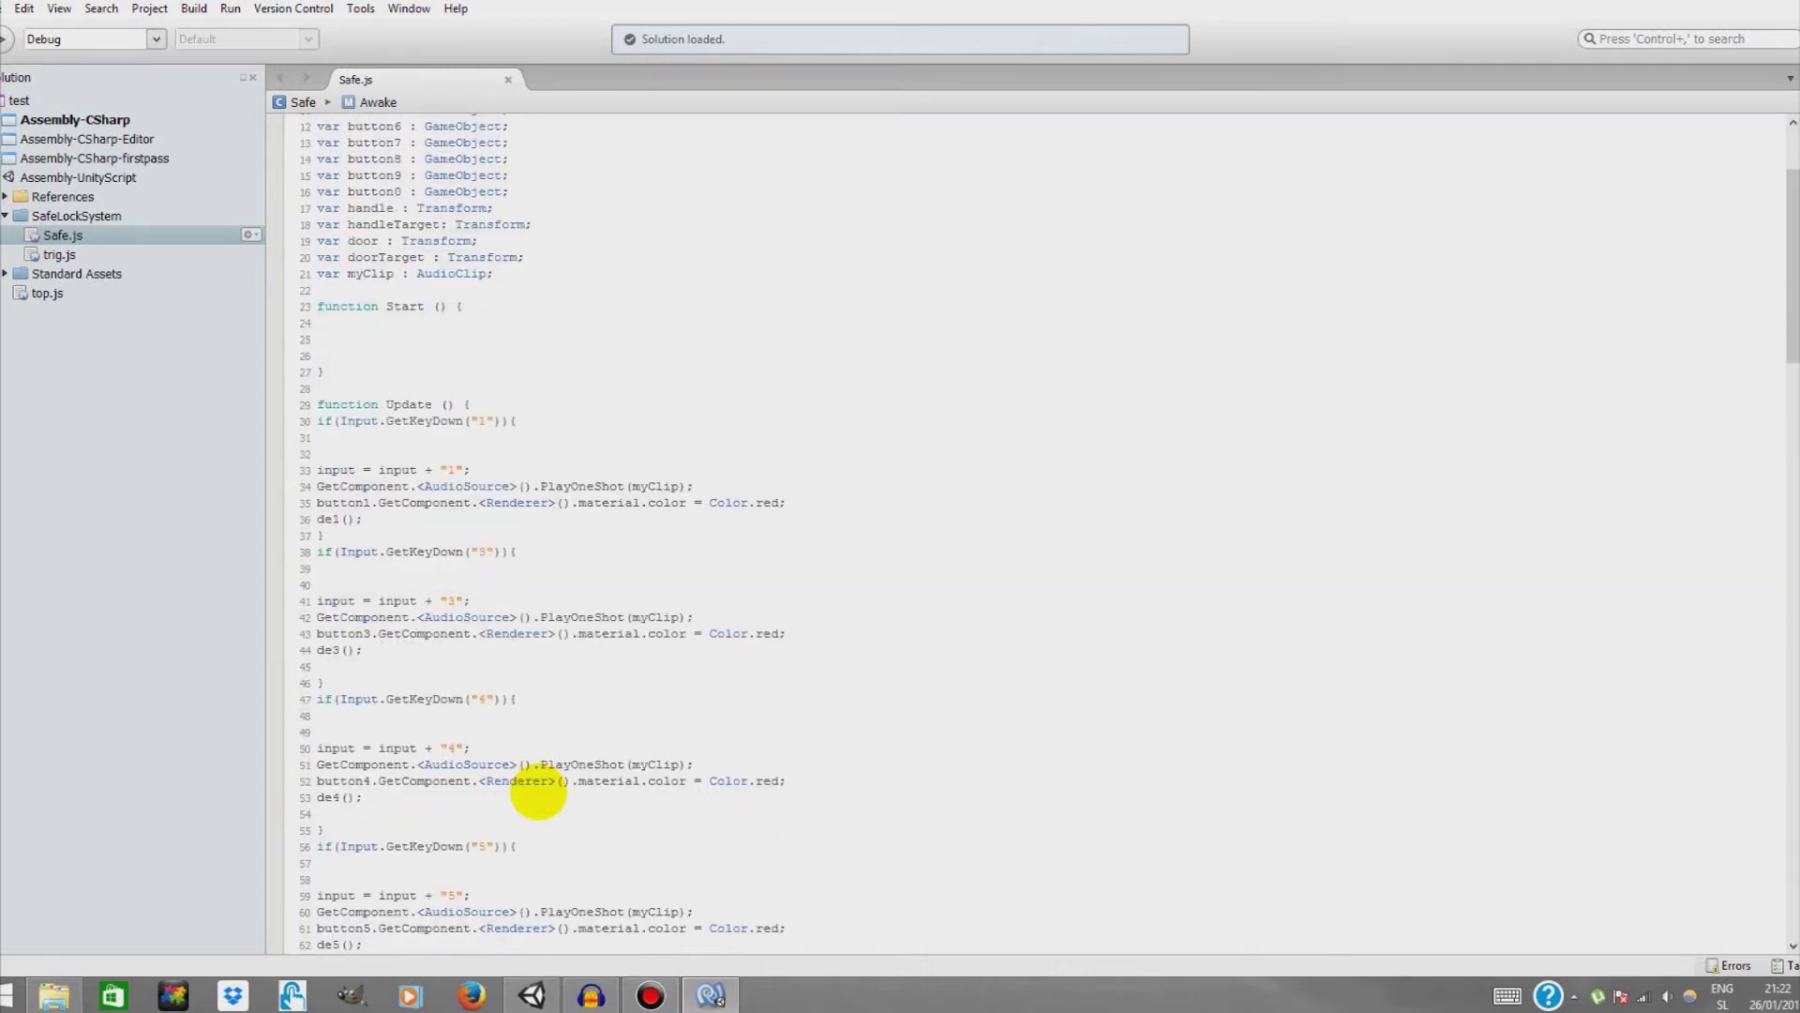
{"action": "scroll", "coordinate": [537, 790], "scroll_direction": "down", "scroll_amount": 4}
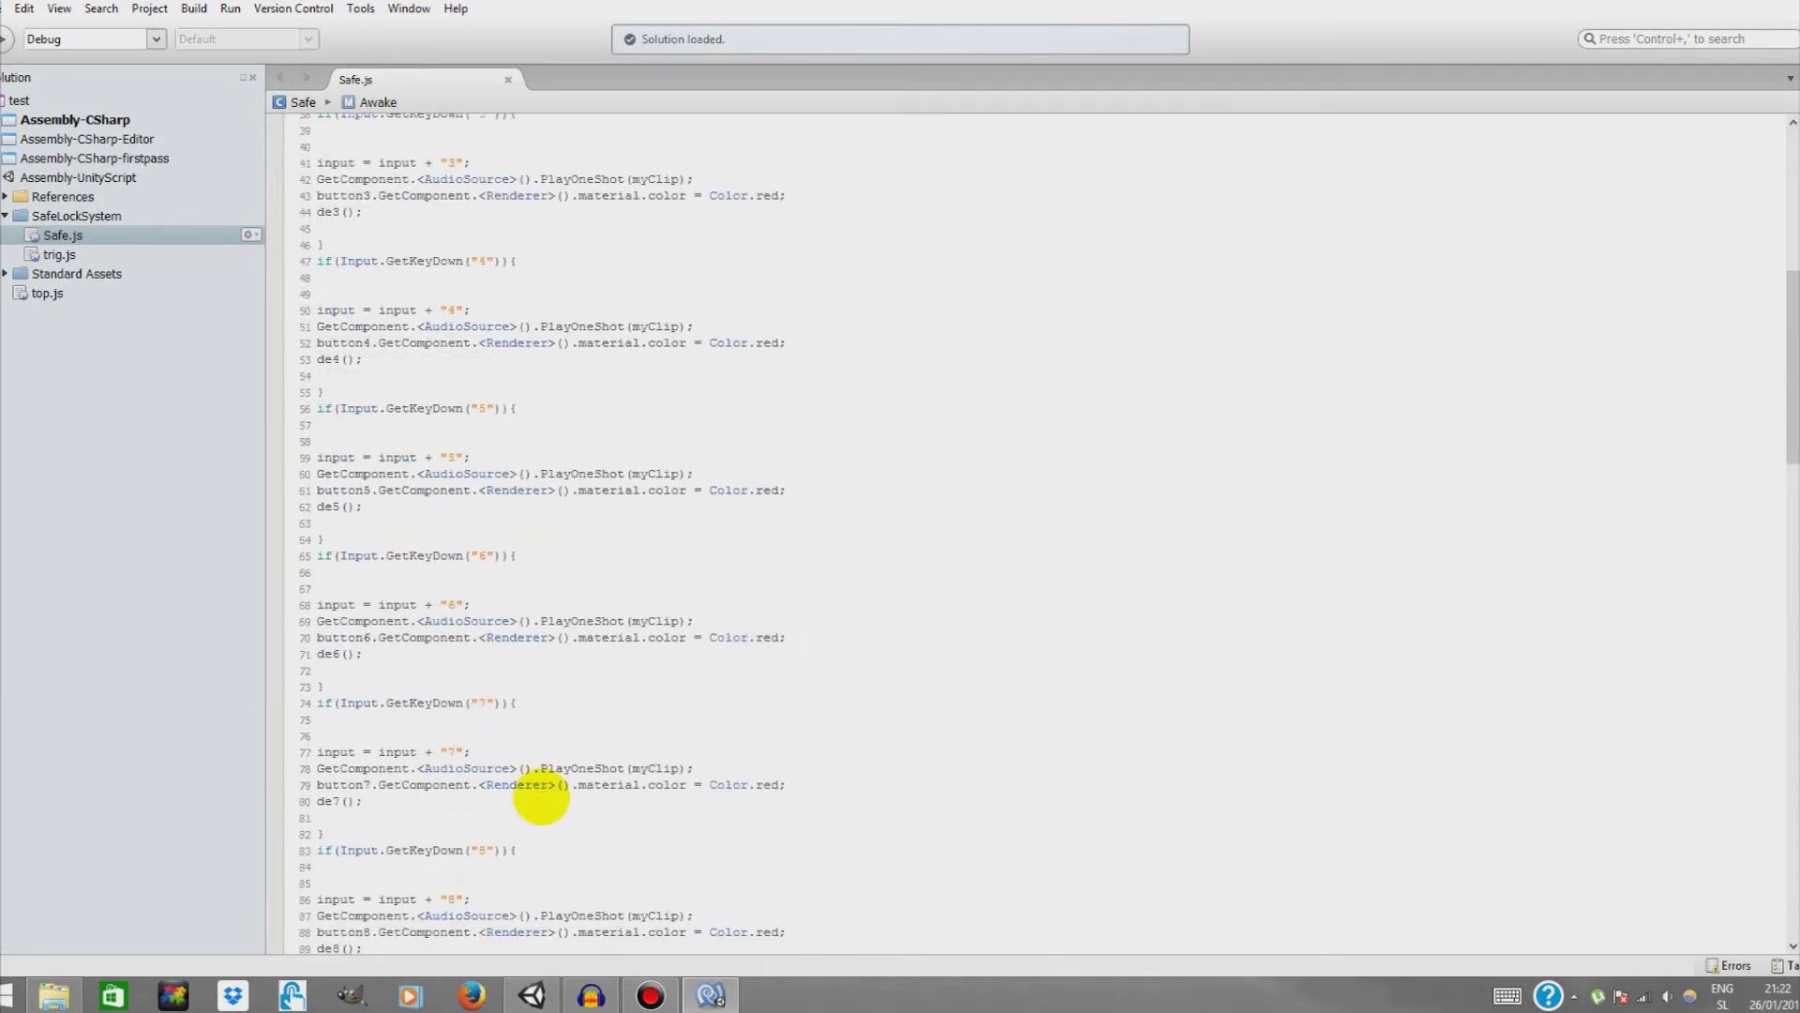
{"action": "scroll", "coordinate": [540, 805], "scroll_direction": "down", "scroll_amount": 14}
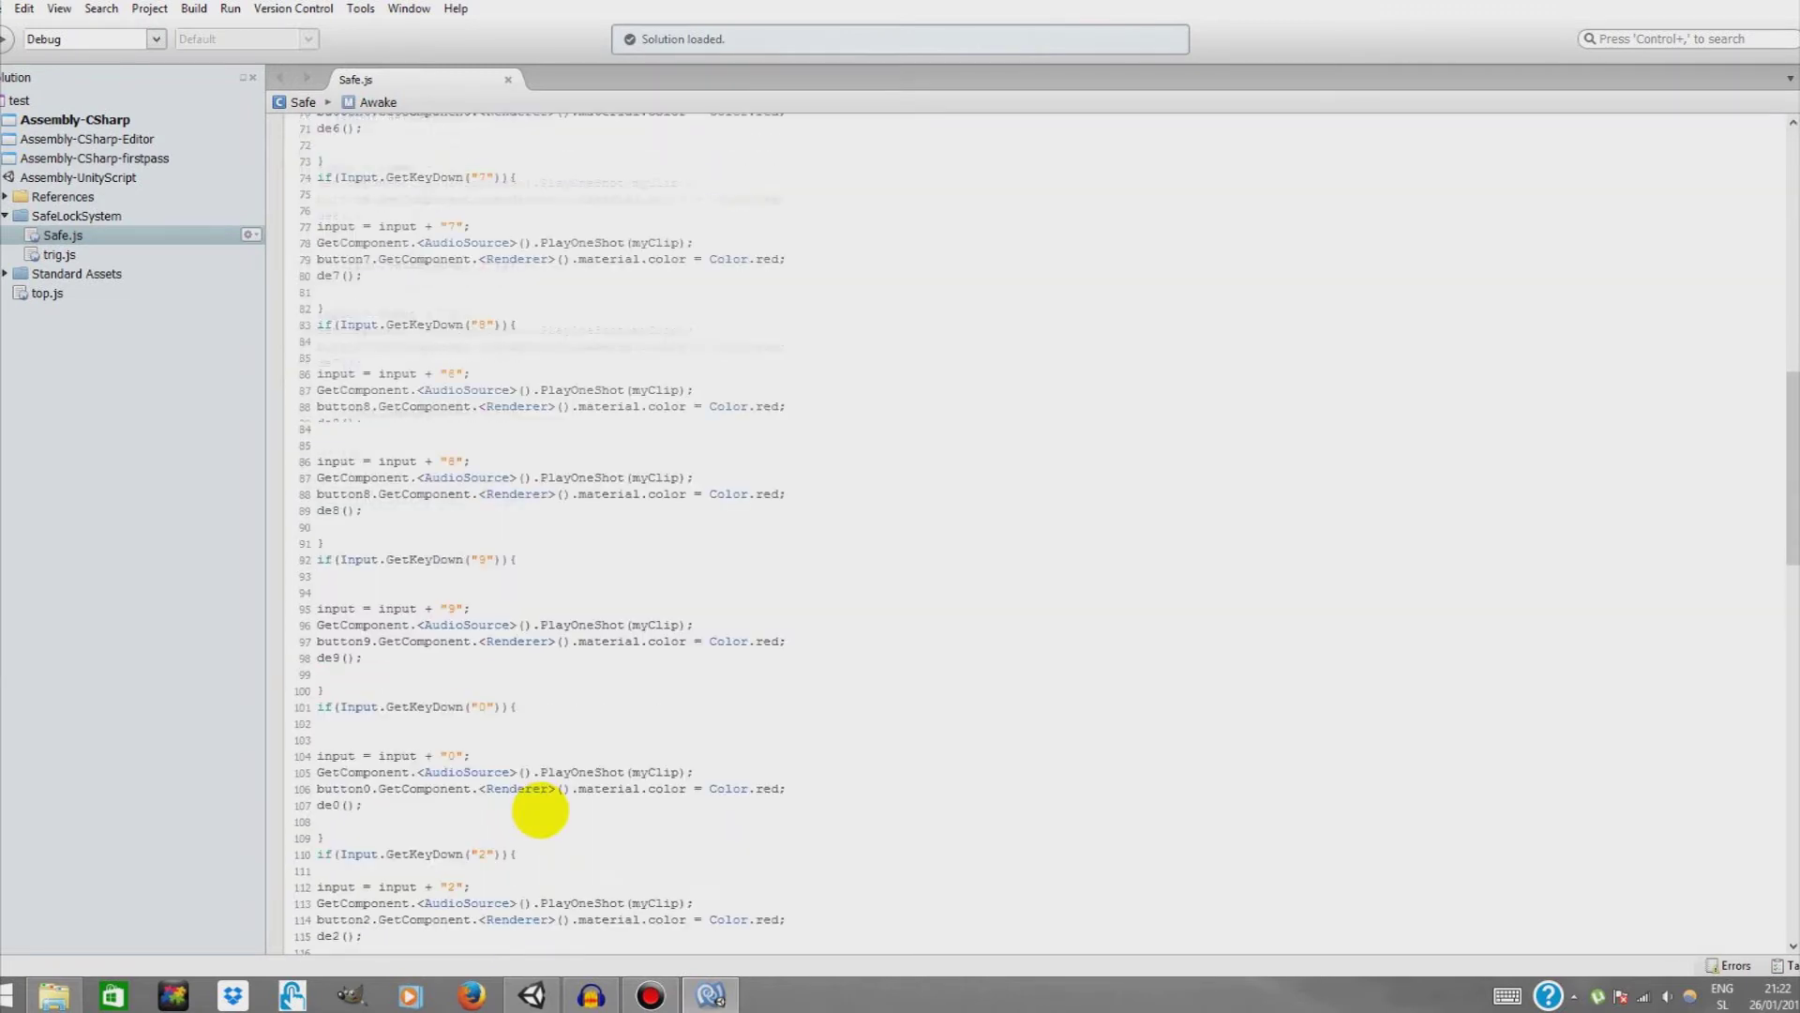
{"action": "scroll", "coordinate": [540, 809], "scroll_direction": "down", "scroll_amount": 2}
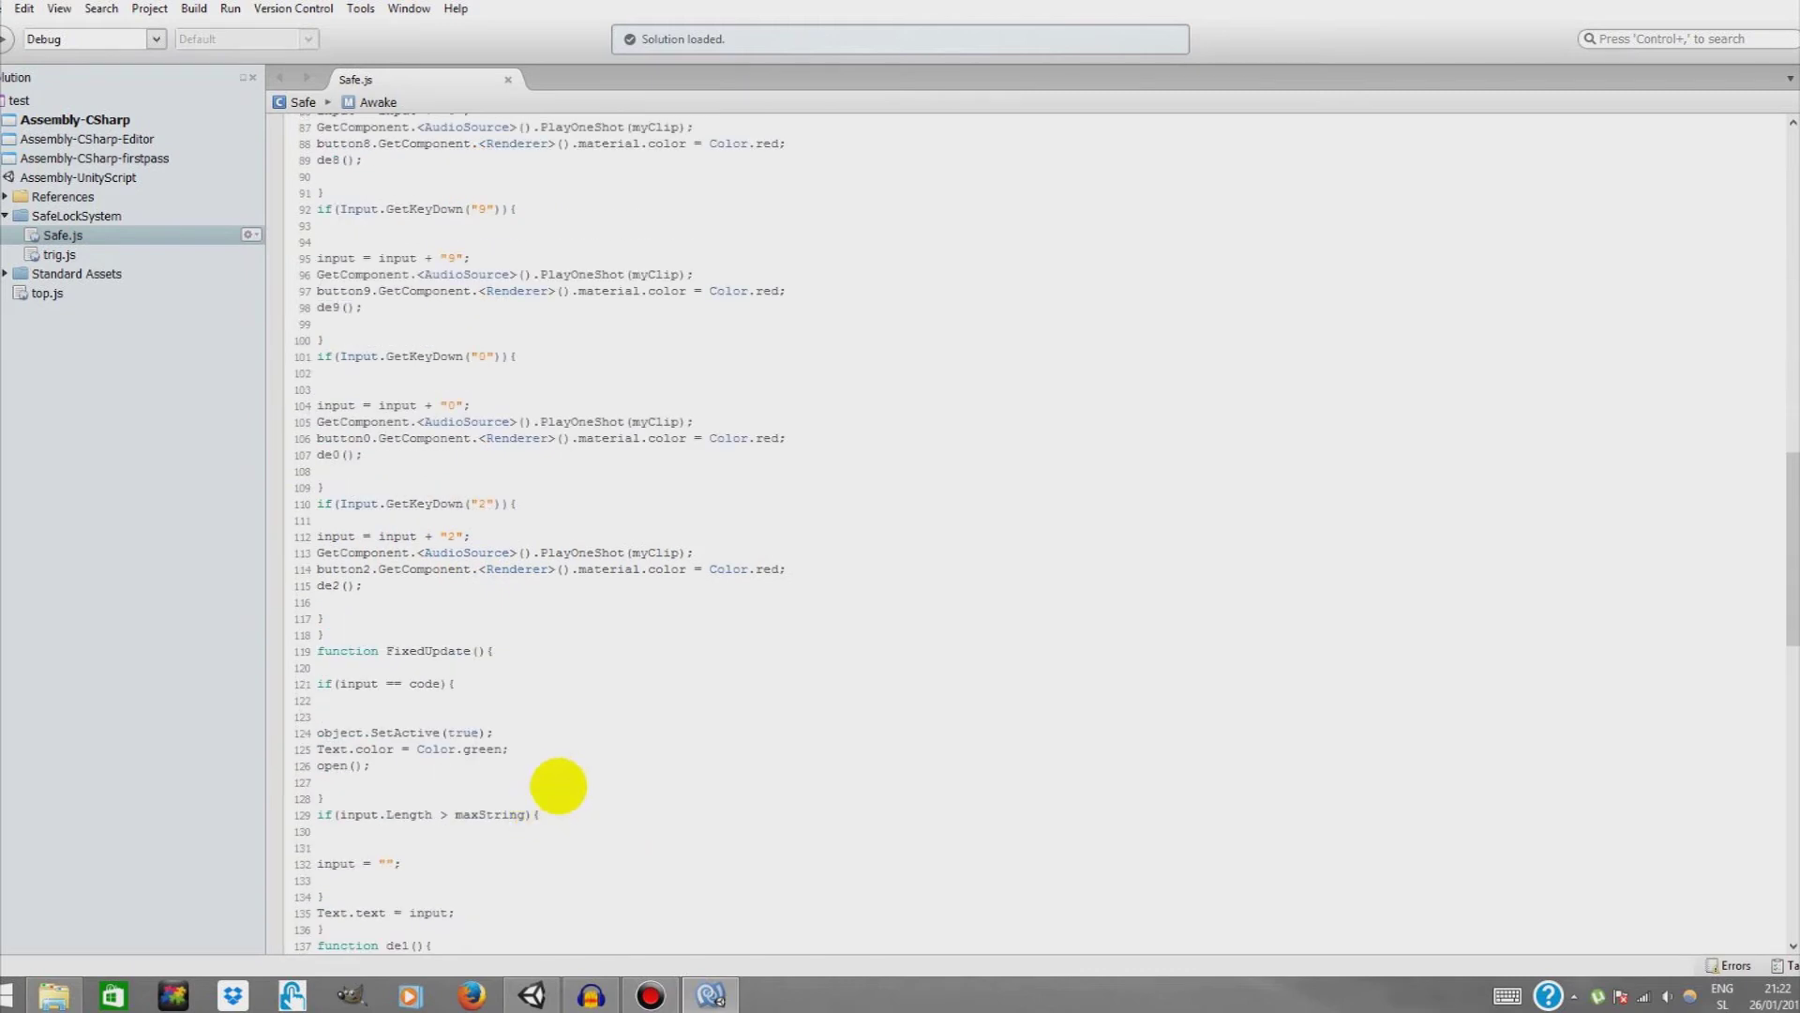
{"action": "scroll", "coordinate": [558, 819], "scroll_direction": "down", "scroll_amount": 4}
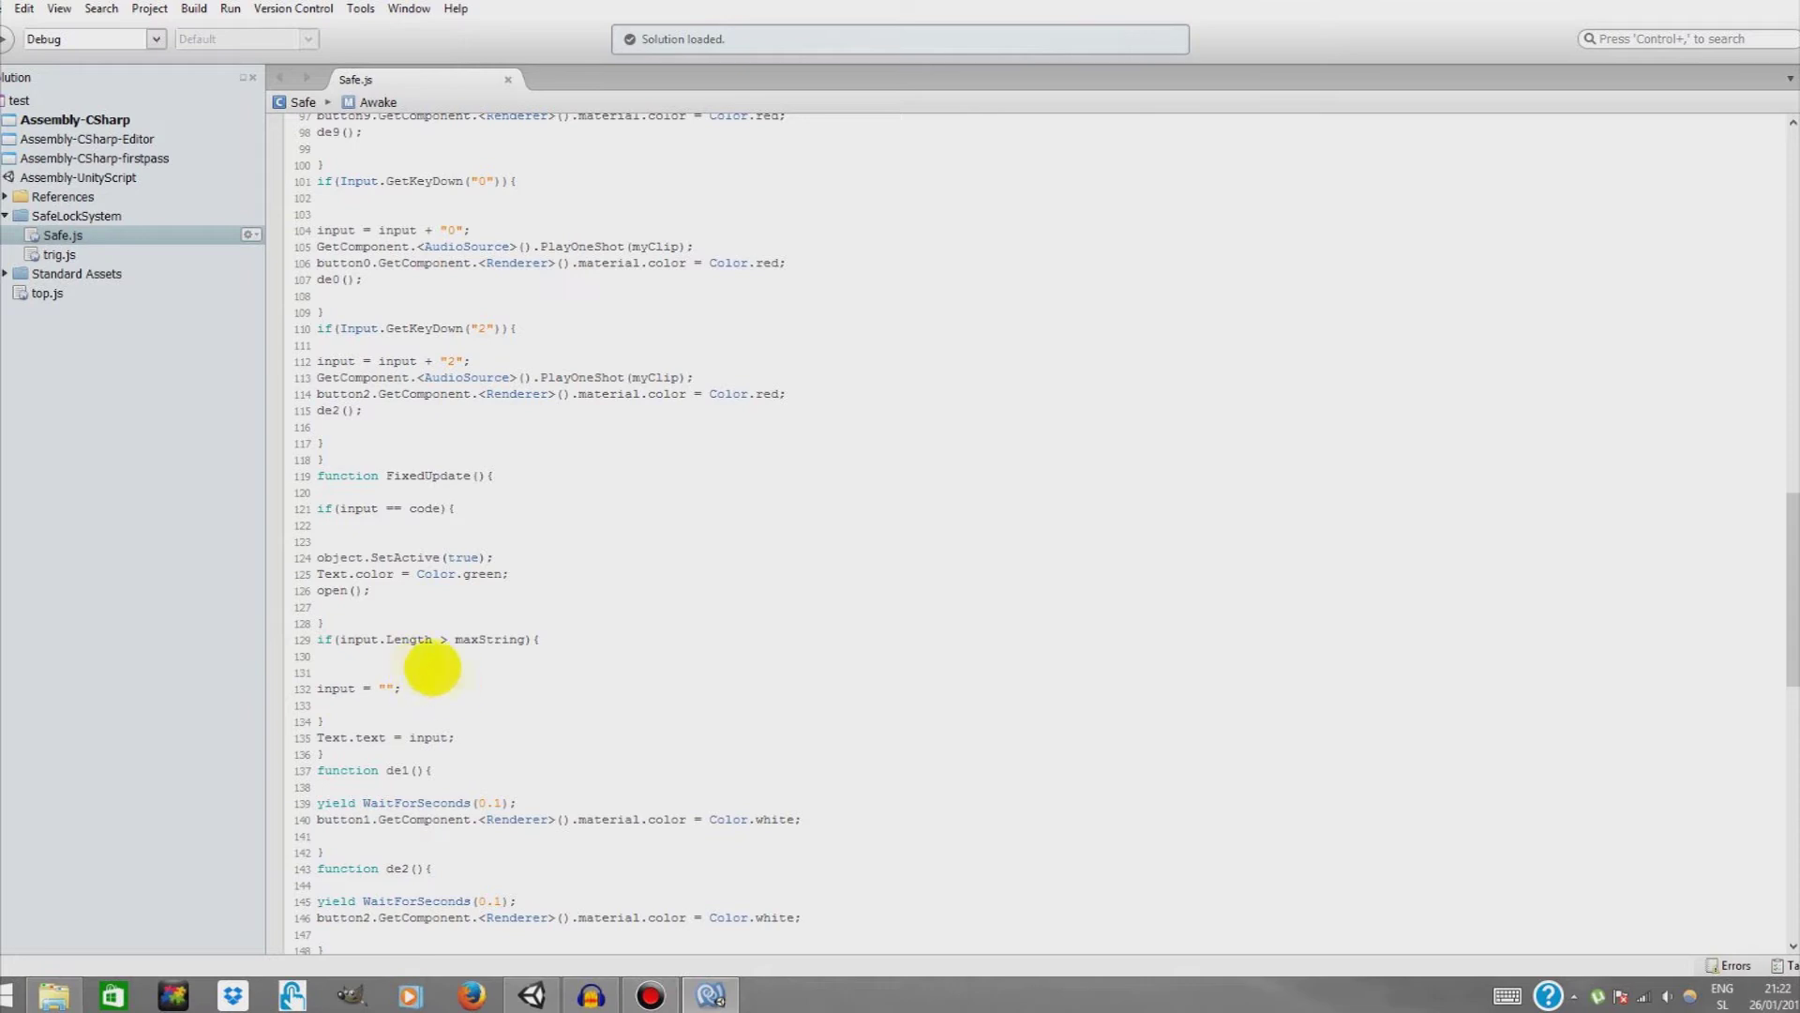
{"action": "scroll", "coordinate": [462, 362], "scroll_direction": "up", "scroll_amount": 4}
{"action": "scroll", "coordinate": [506, 561], "scroll_direction": "down", "scroll_amount": 2}
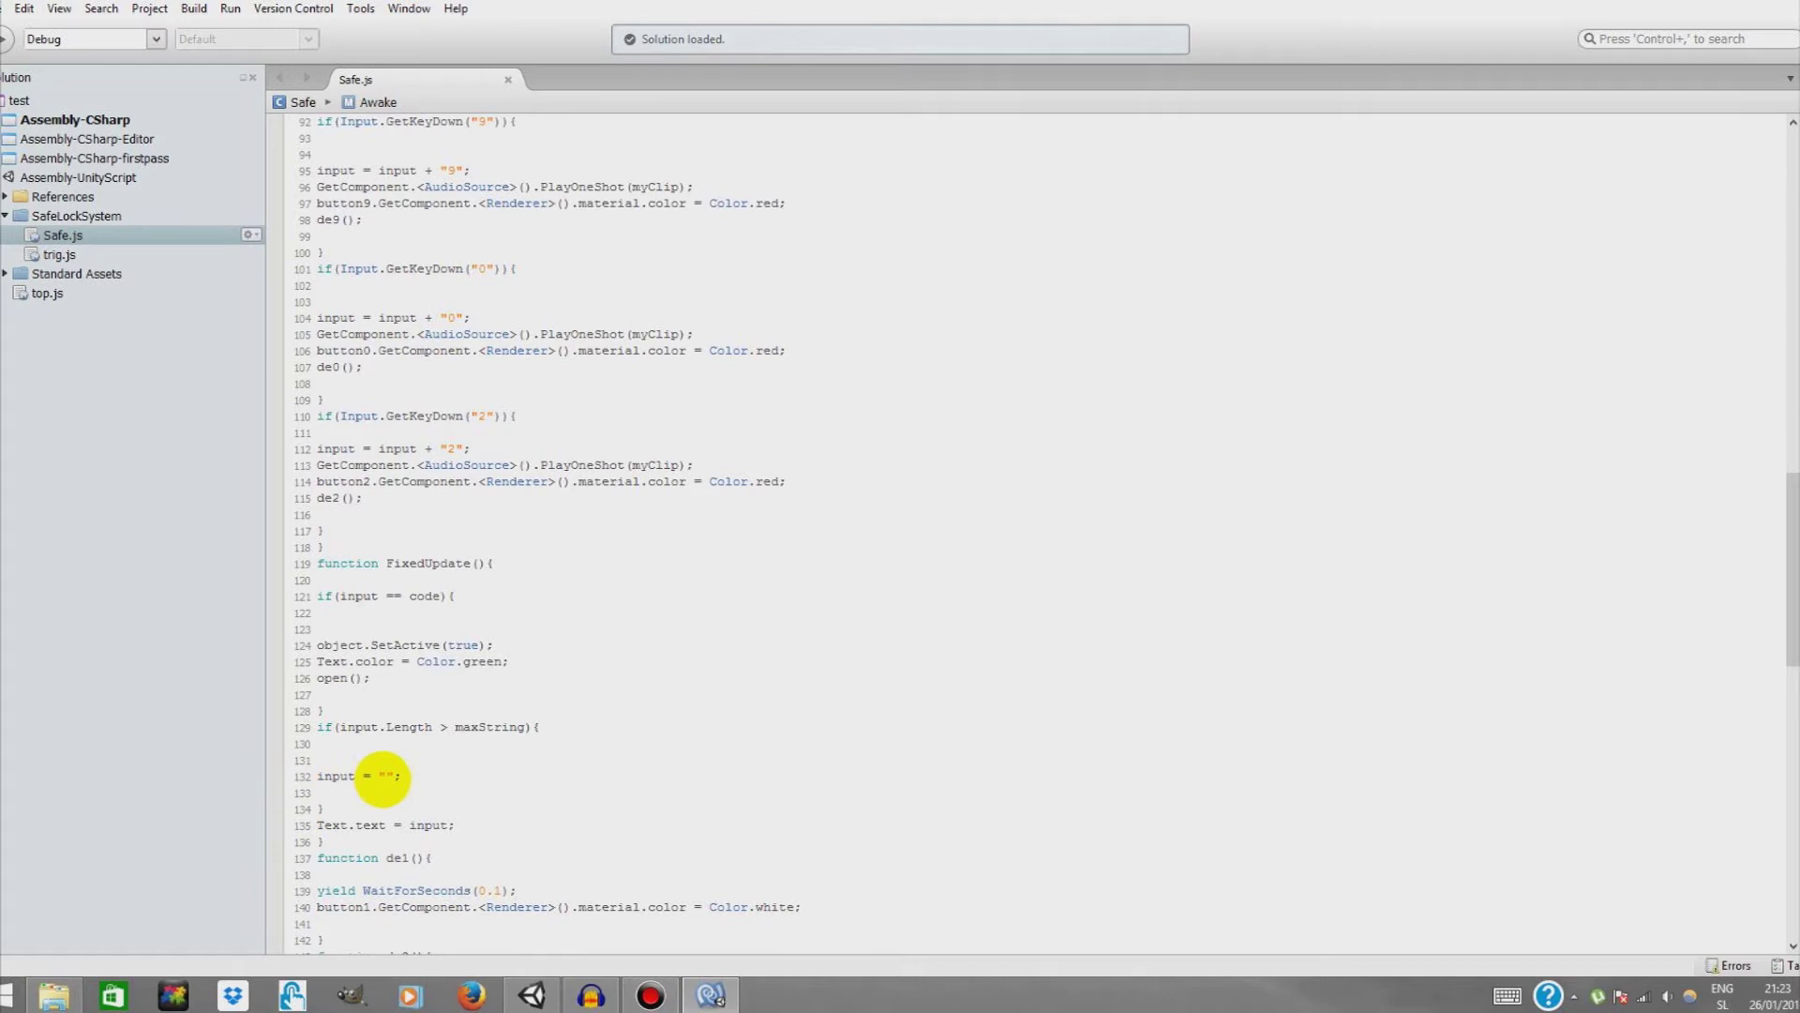
{"action": "mouse_move", "coordinate": [724, 986]}
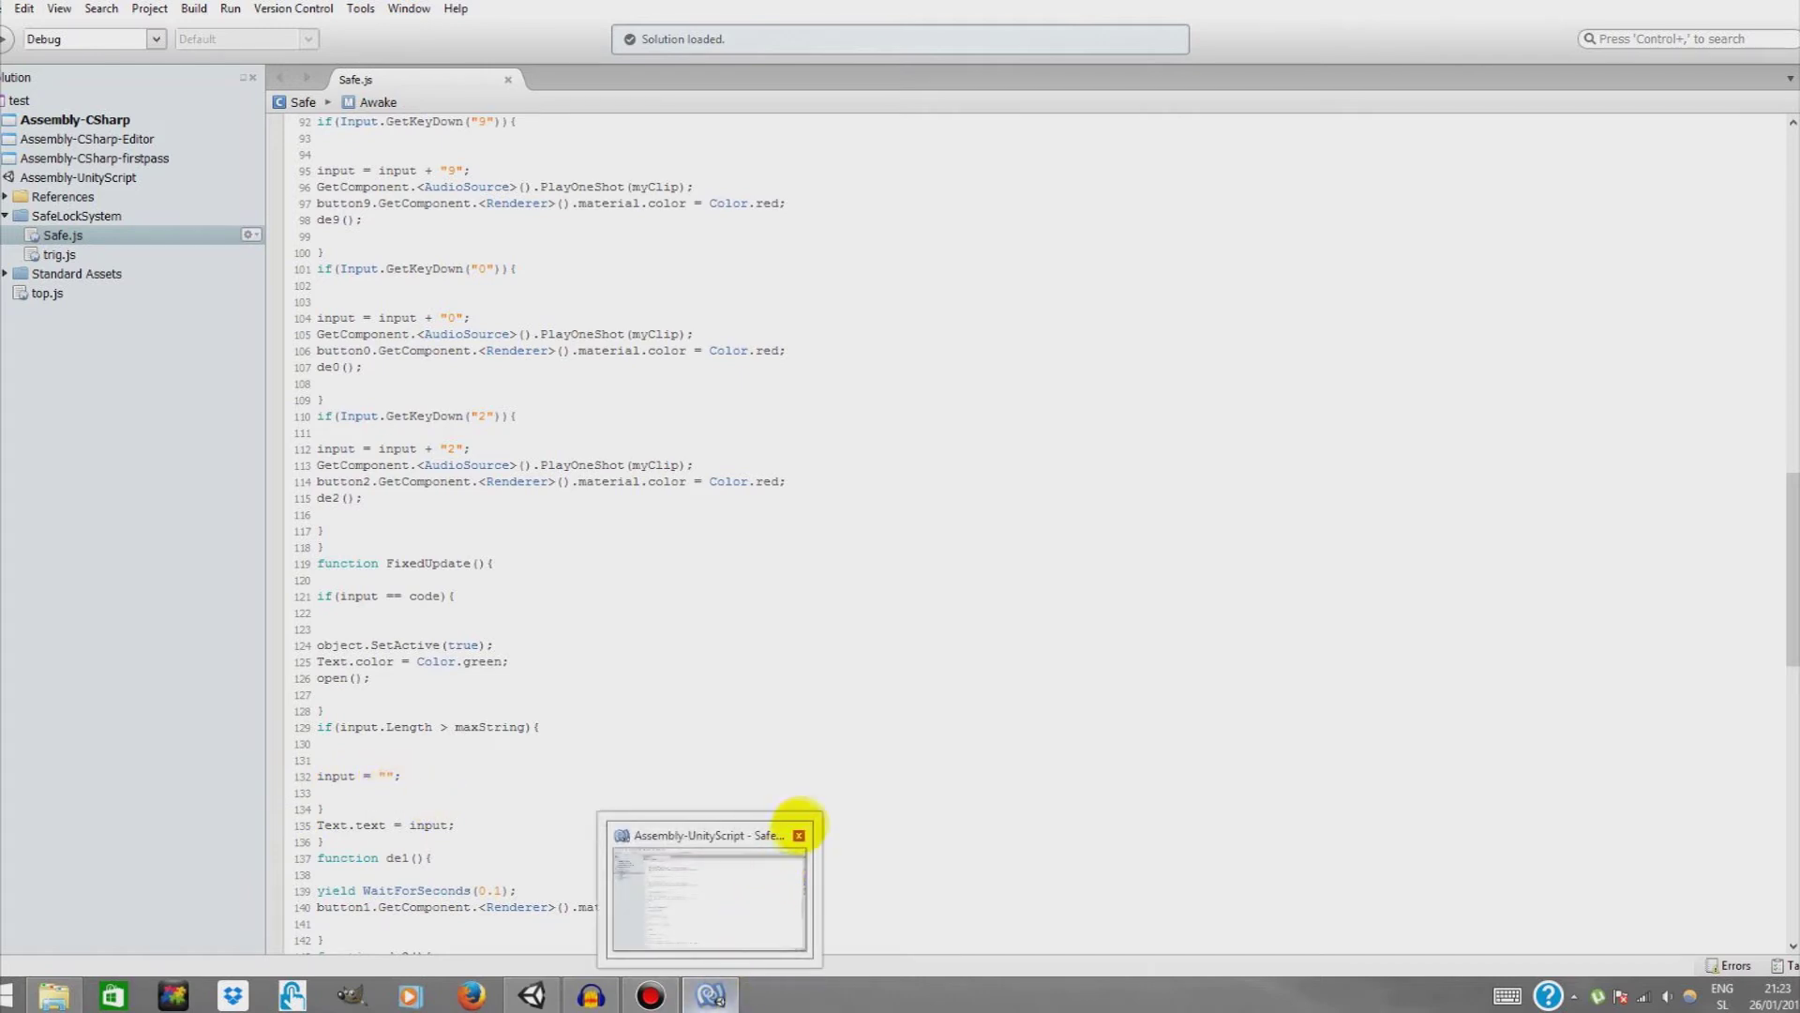
{"action": "left_click", "coordinate": [798, 836]}
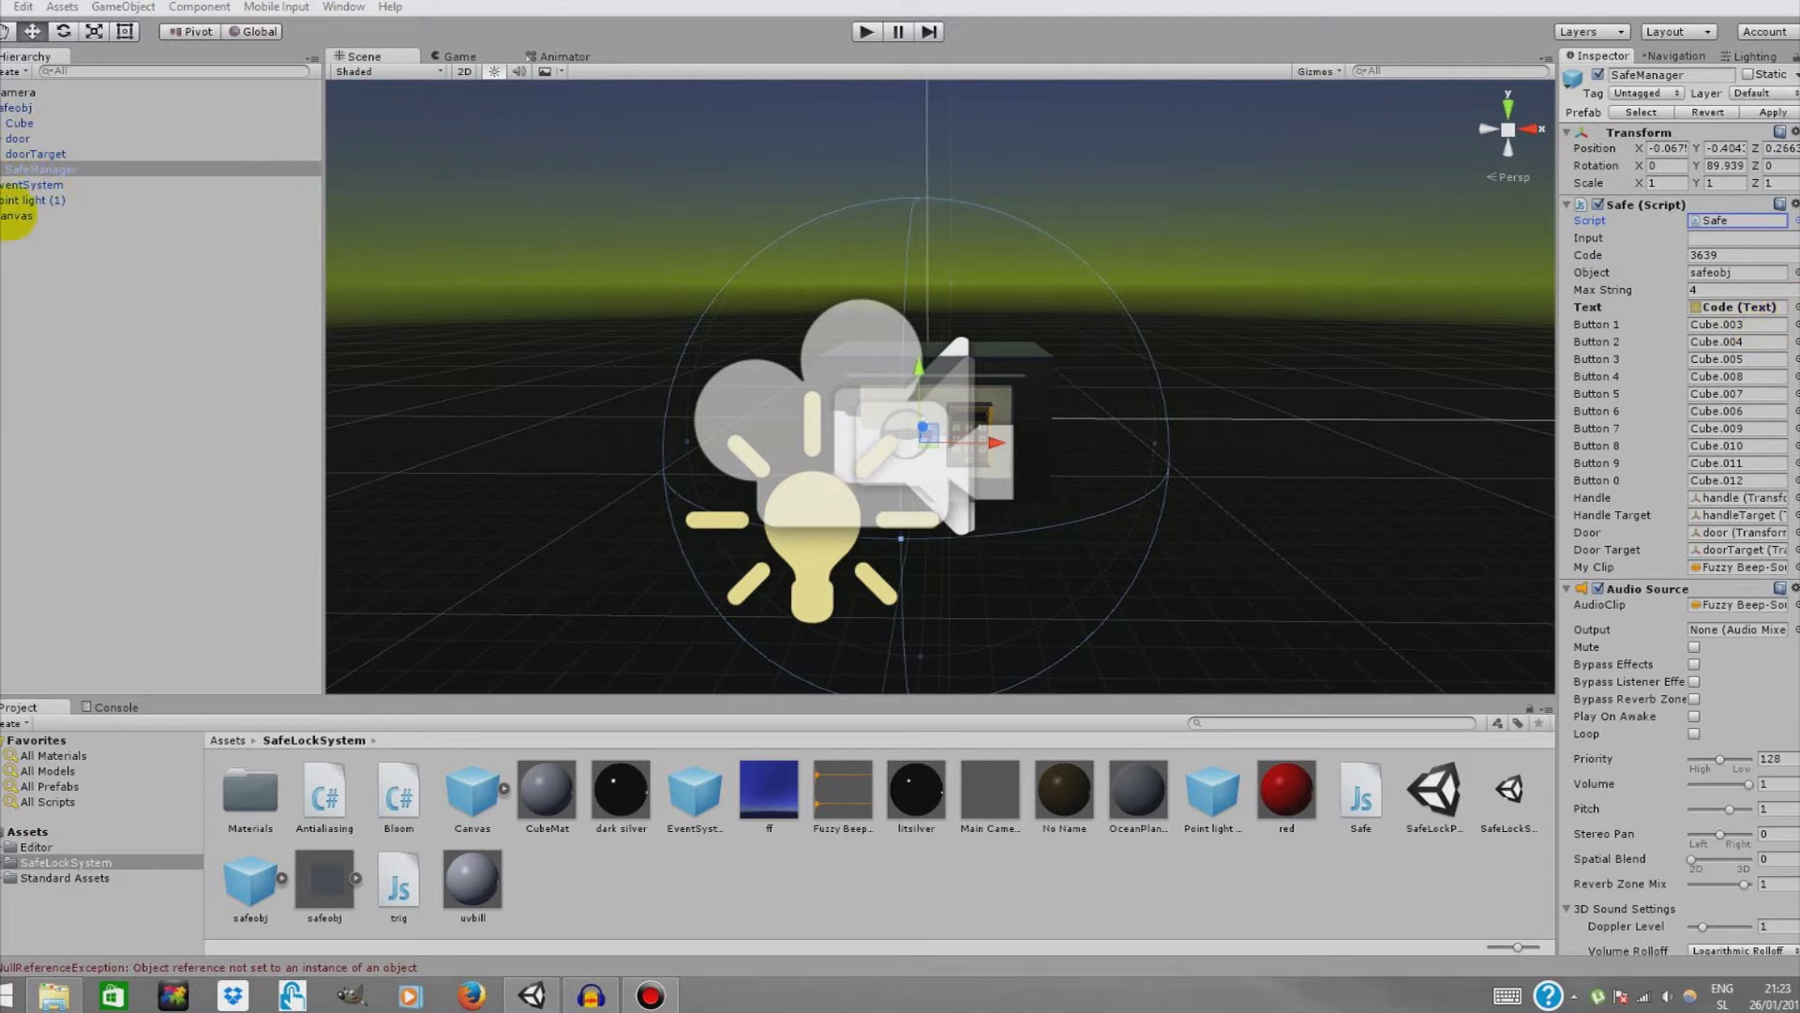
- Locate the Code text object under the Canvas that SafeManager's Text field refers to
{"action": "left_click", "coordinate": [5, 215]}
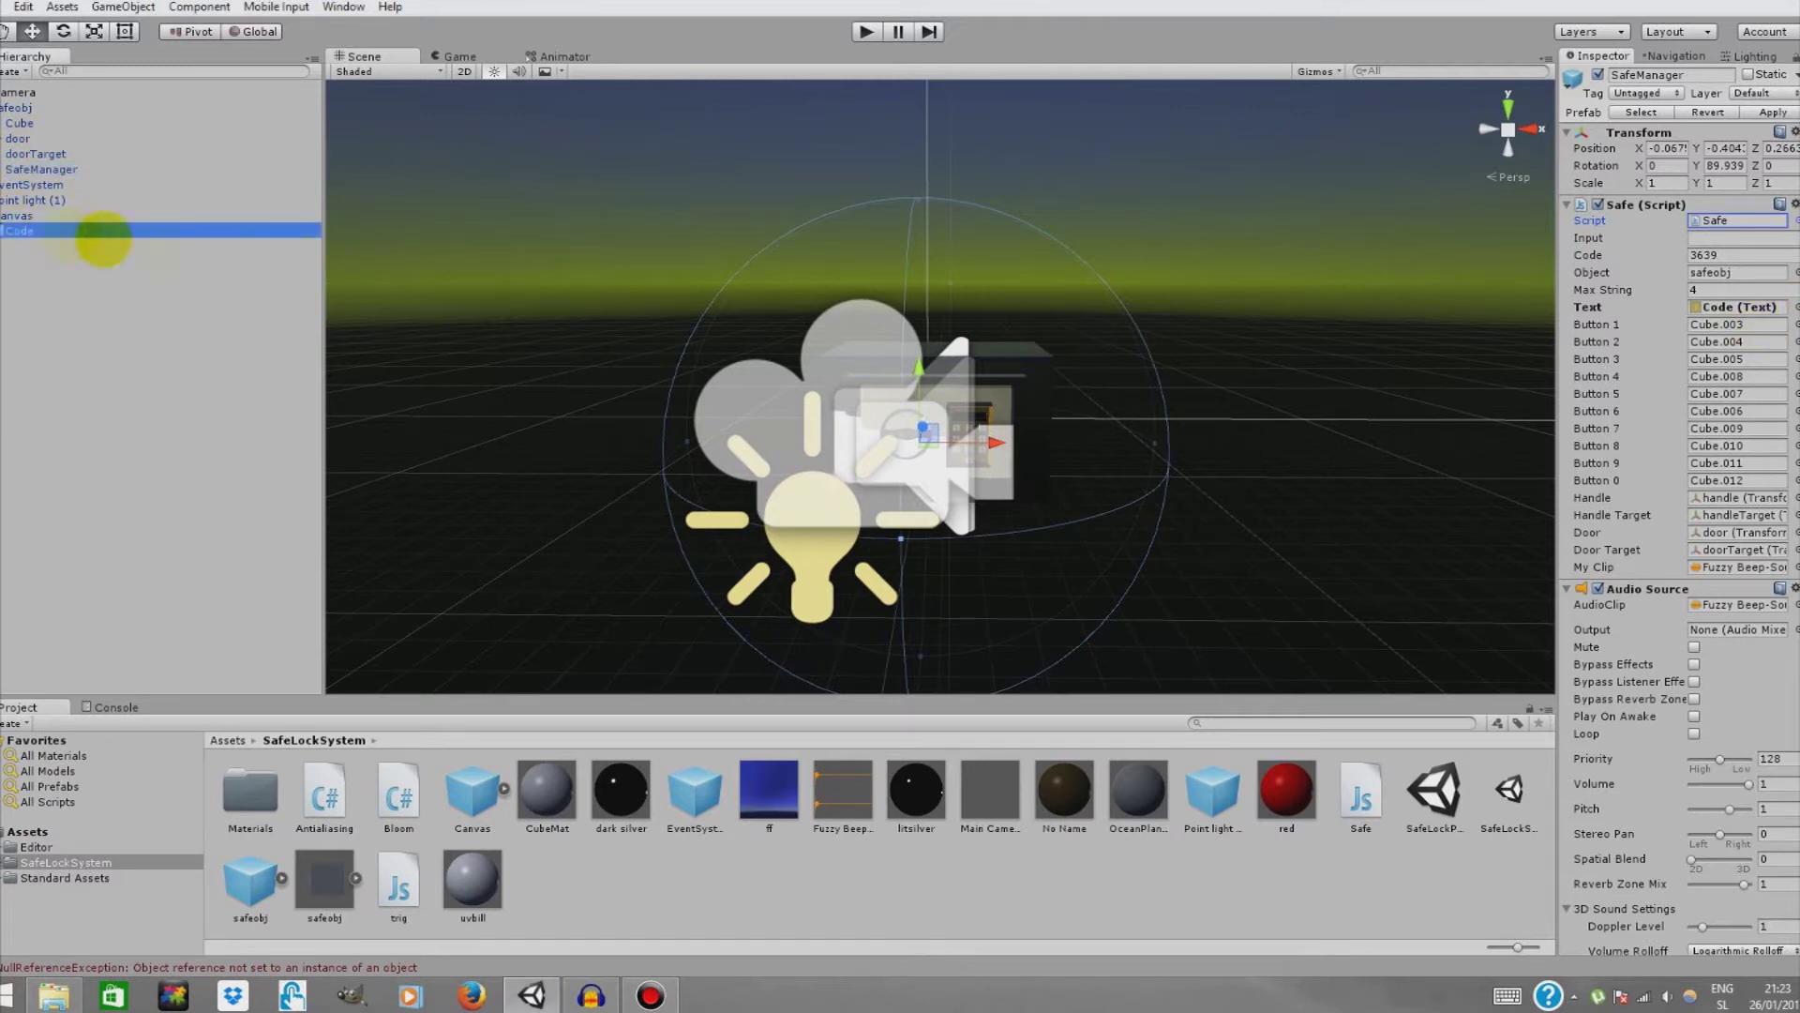
{"action": "left_click", "coordinate": [1716, 324]}
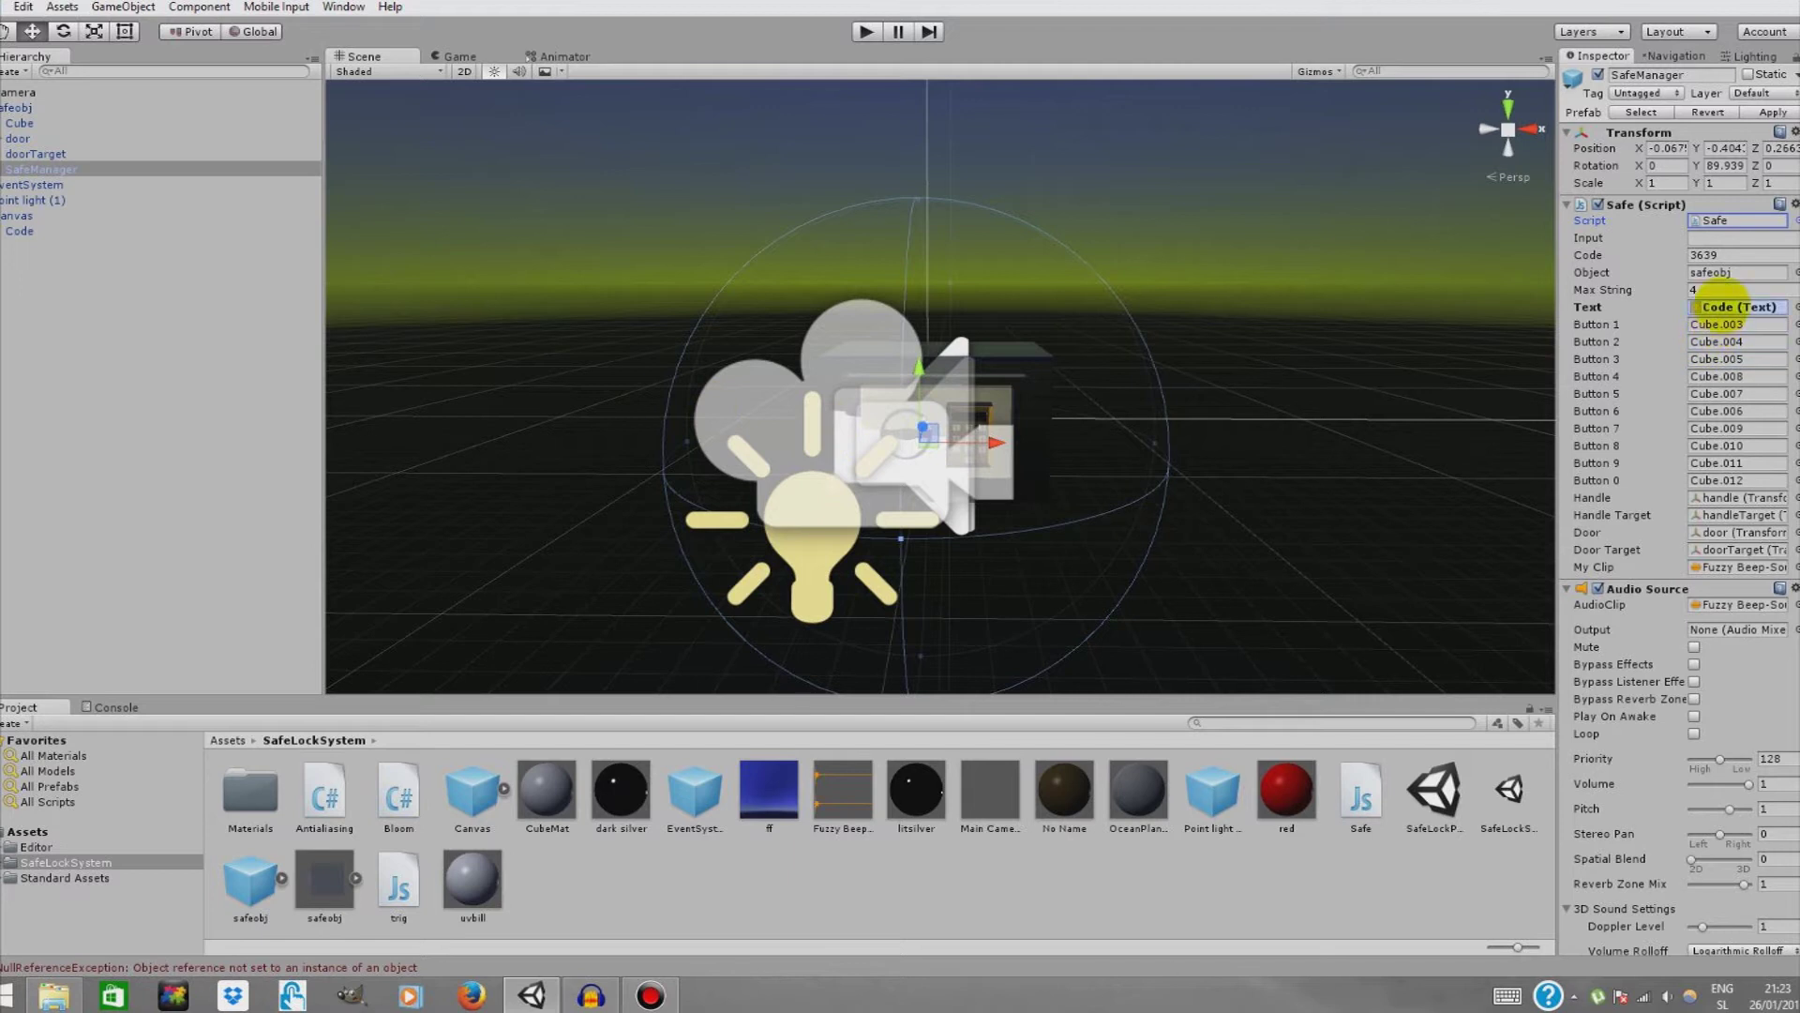
- Play-test the scene by entering the safe's unlock code on the keypad, and stop play mode
{"action": "left_click", "coordinate": [865, 31]}
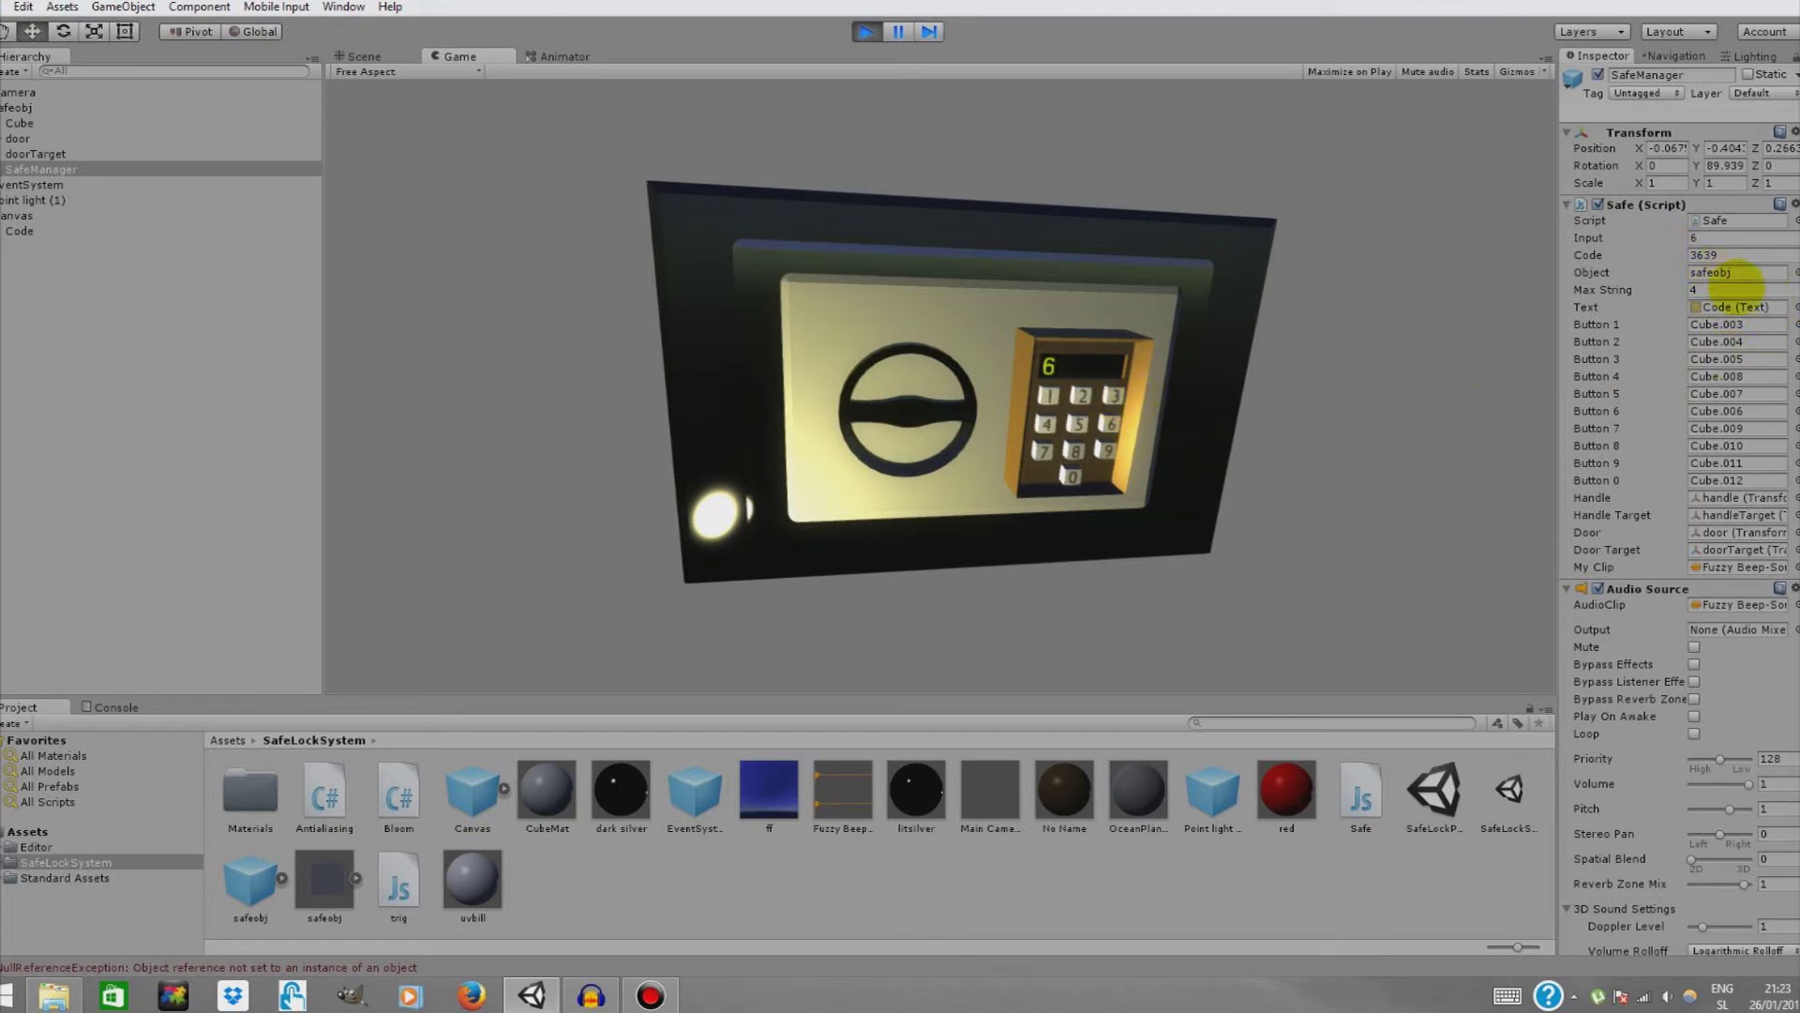
{"action": "type", "text": "123"}
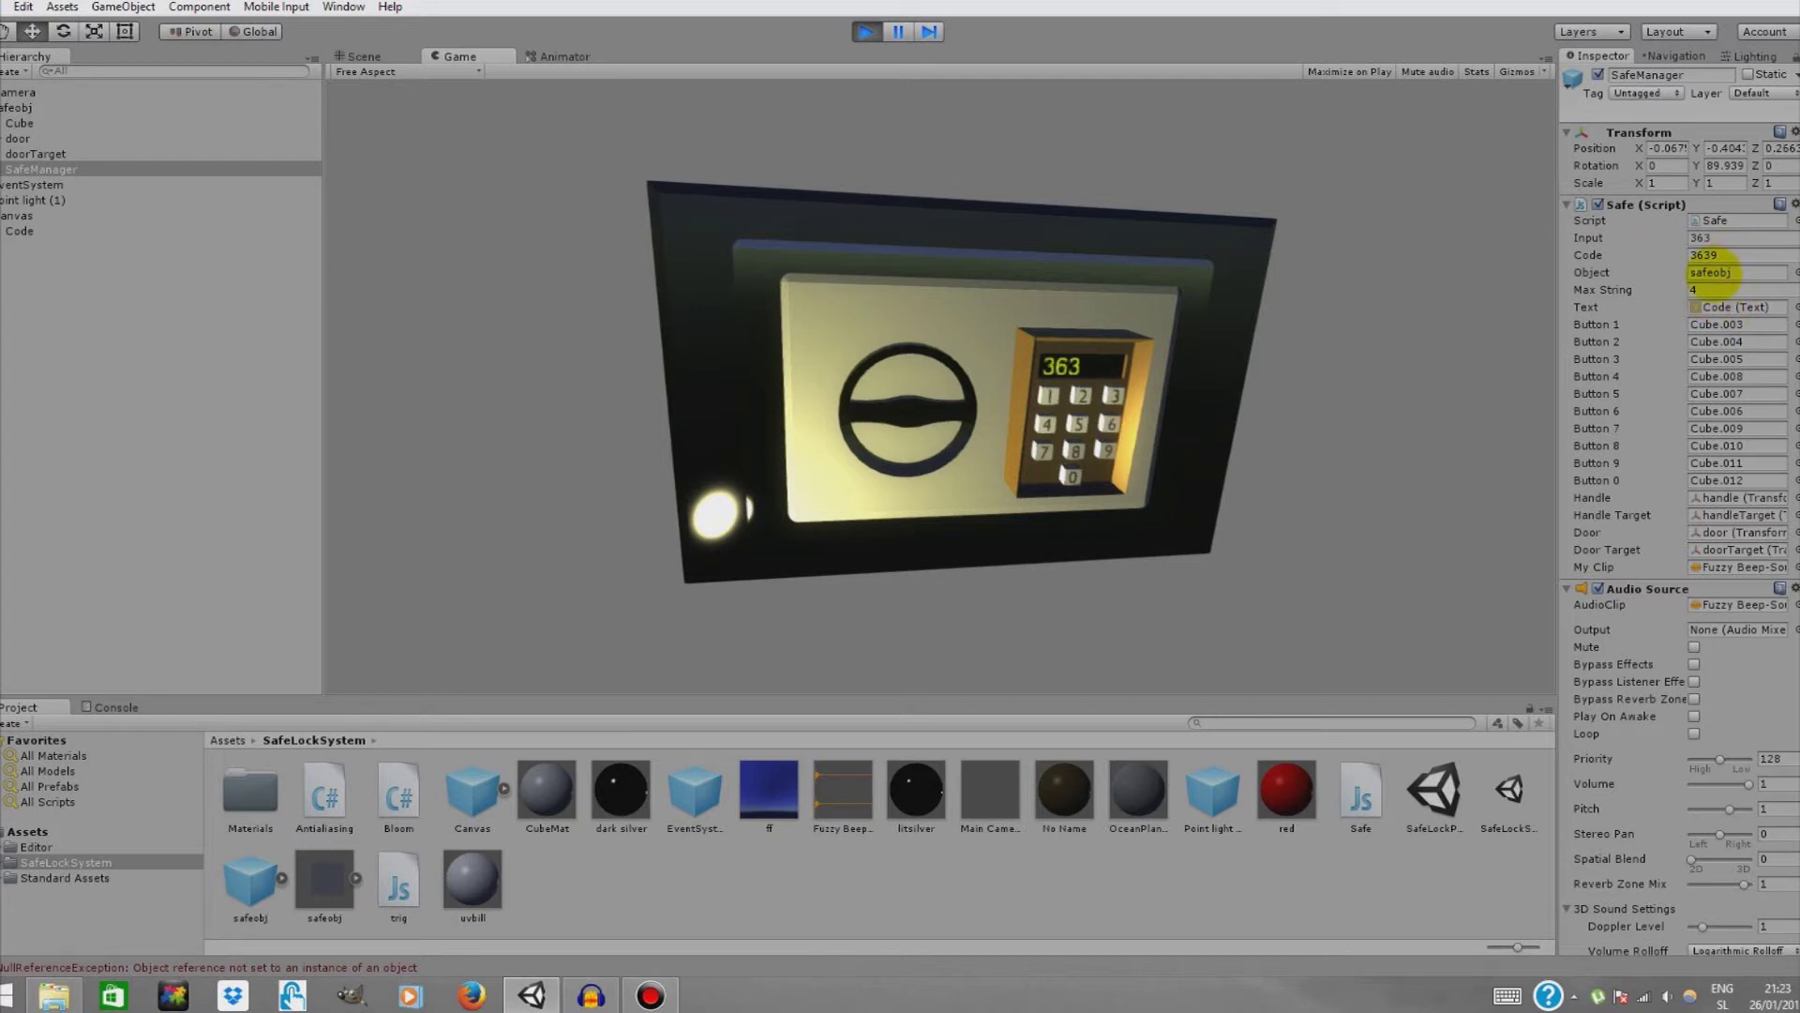
{"action": "type", "text": "9"}
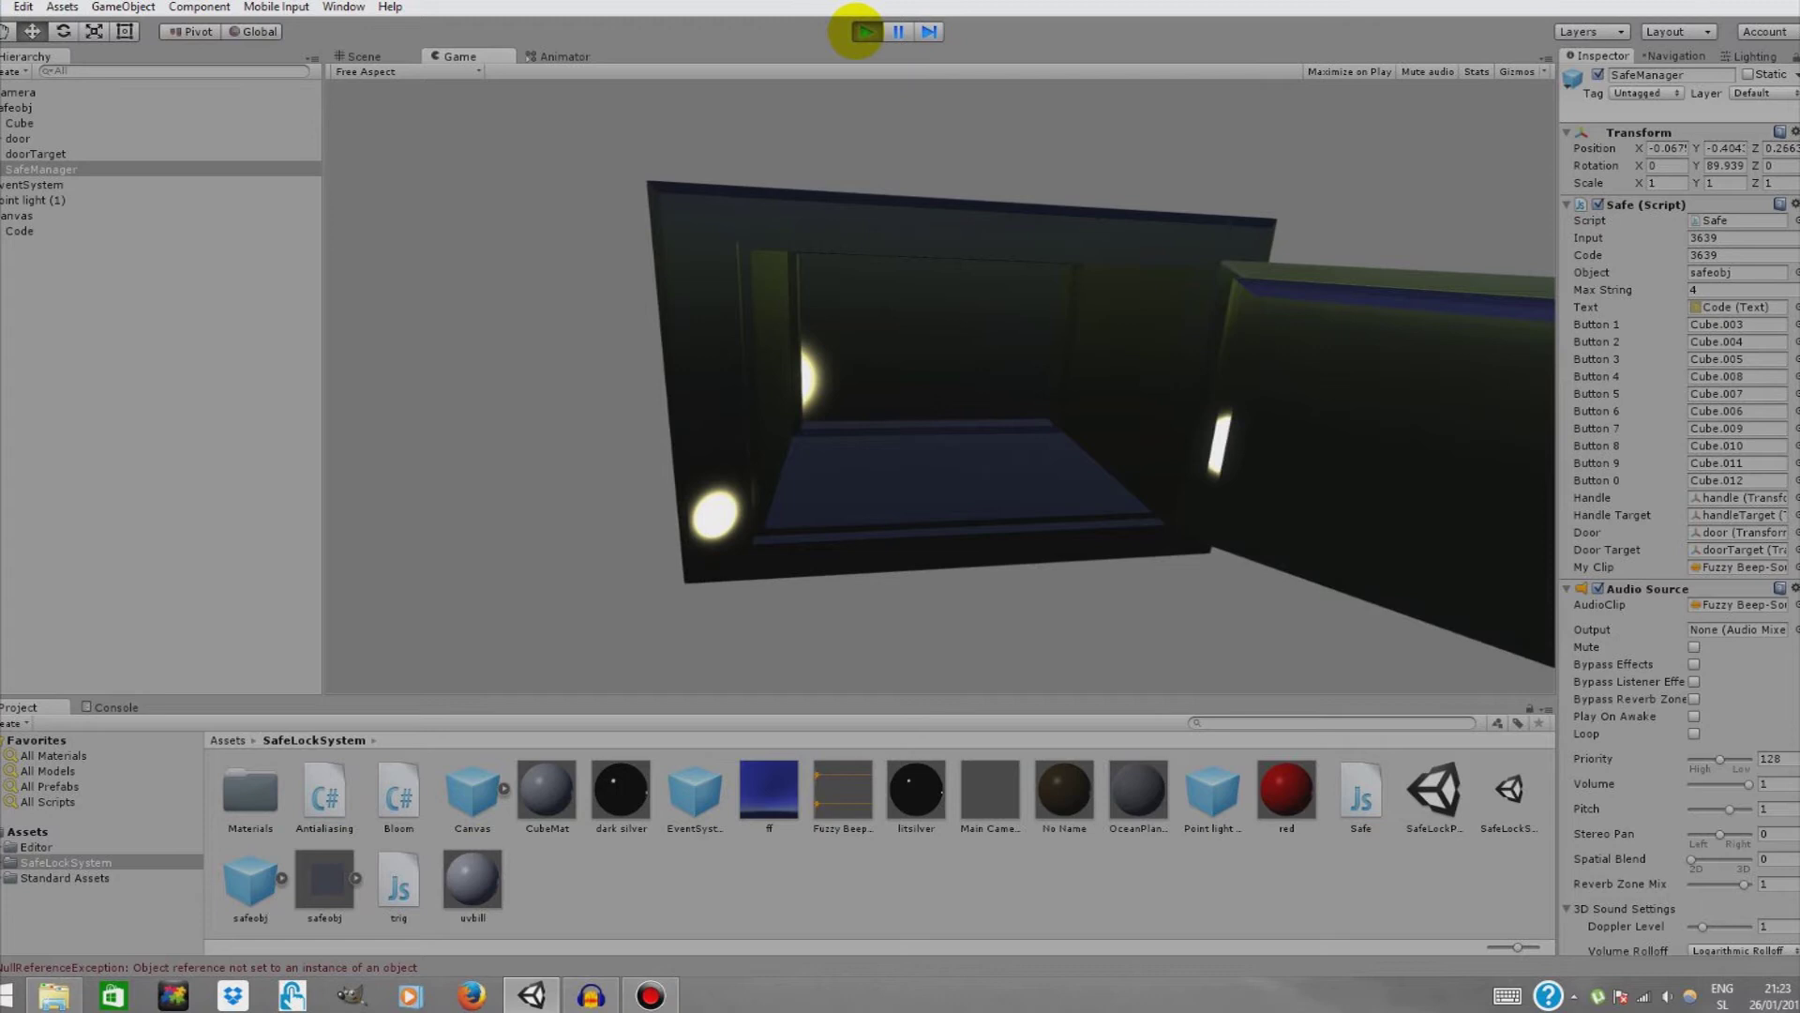
{"action": "left_click", "coordinate": [865, 32]}
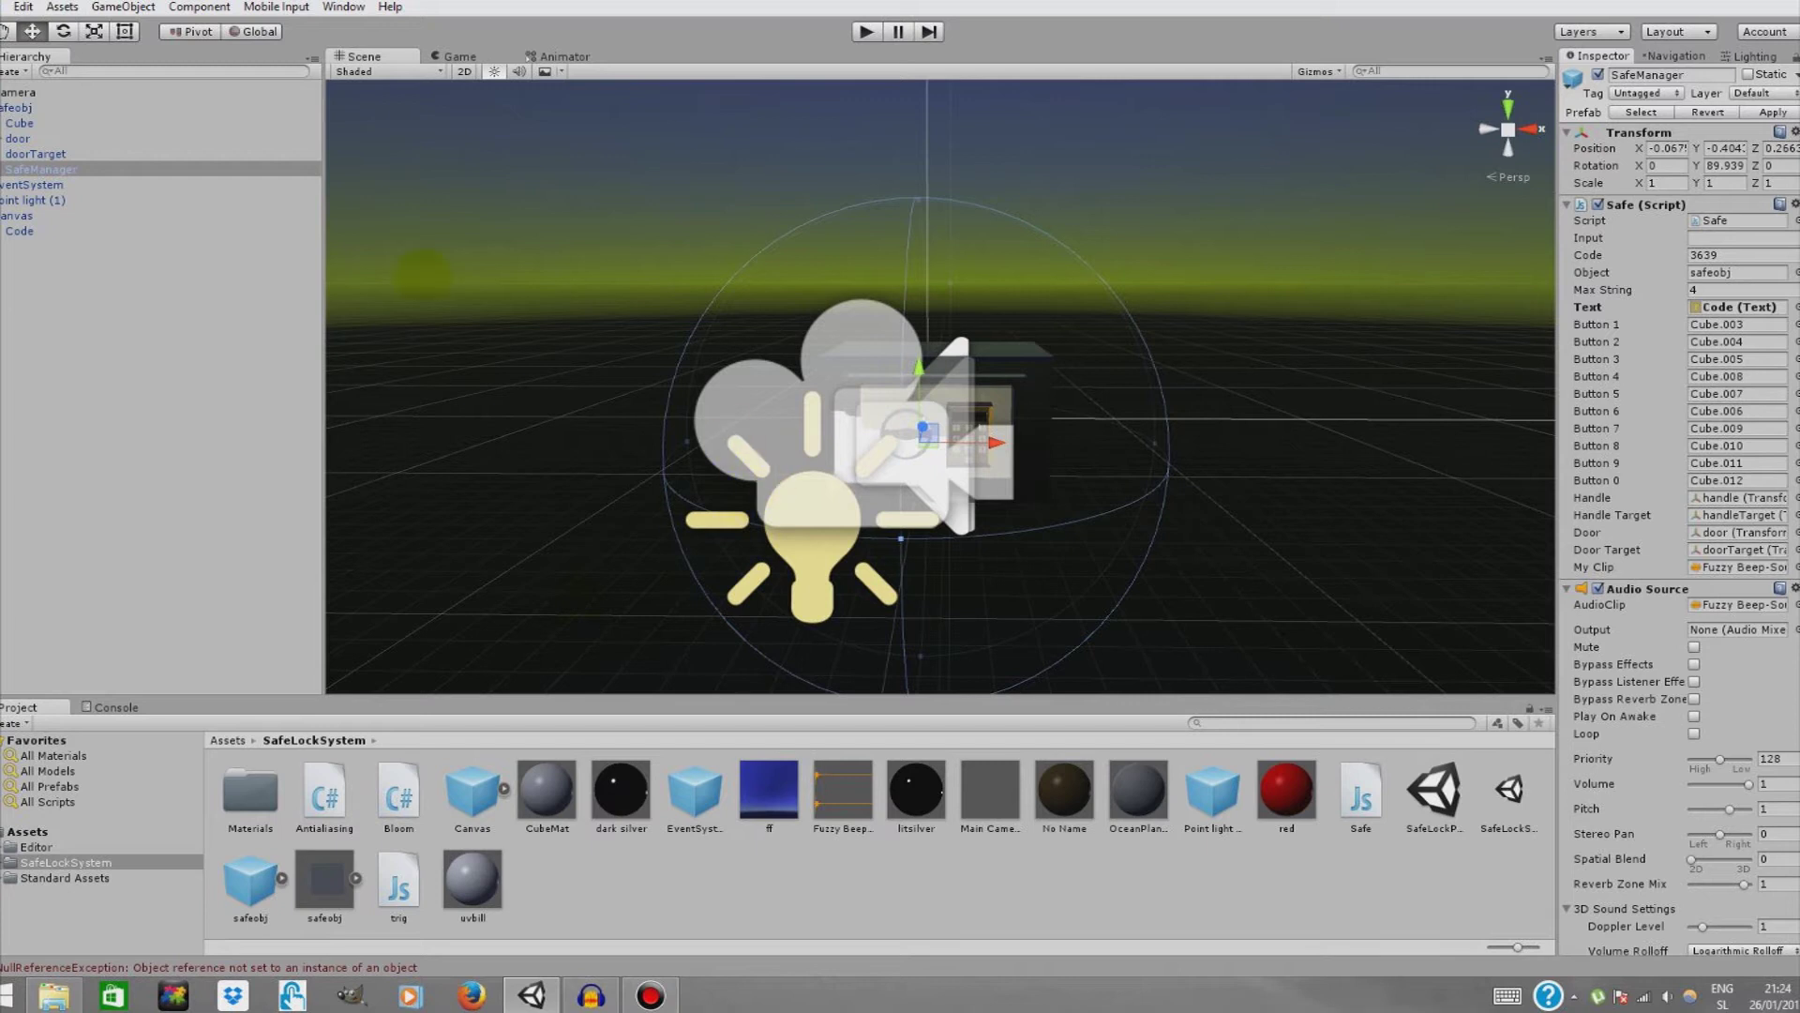
- Create a new scene and add a 3D plane to it
{"action": "left_click", "coordinate": [4, 7]}
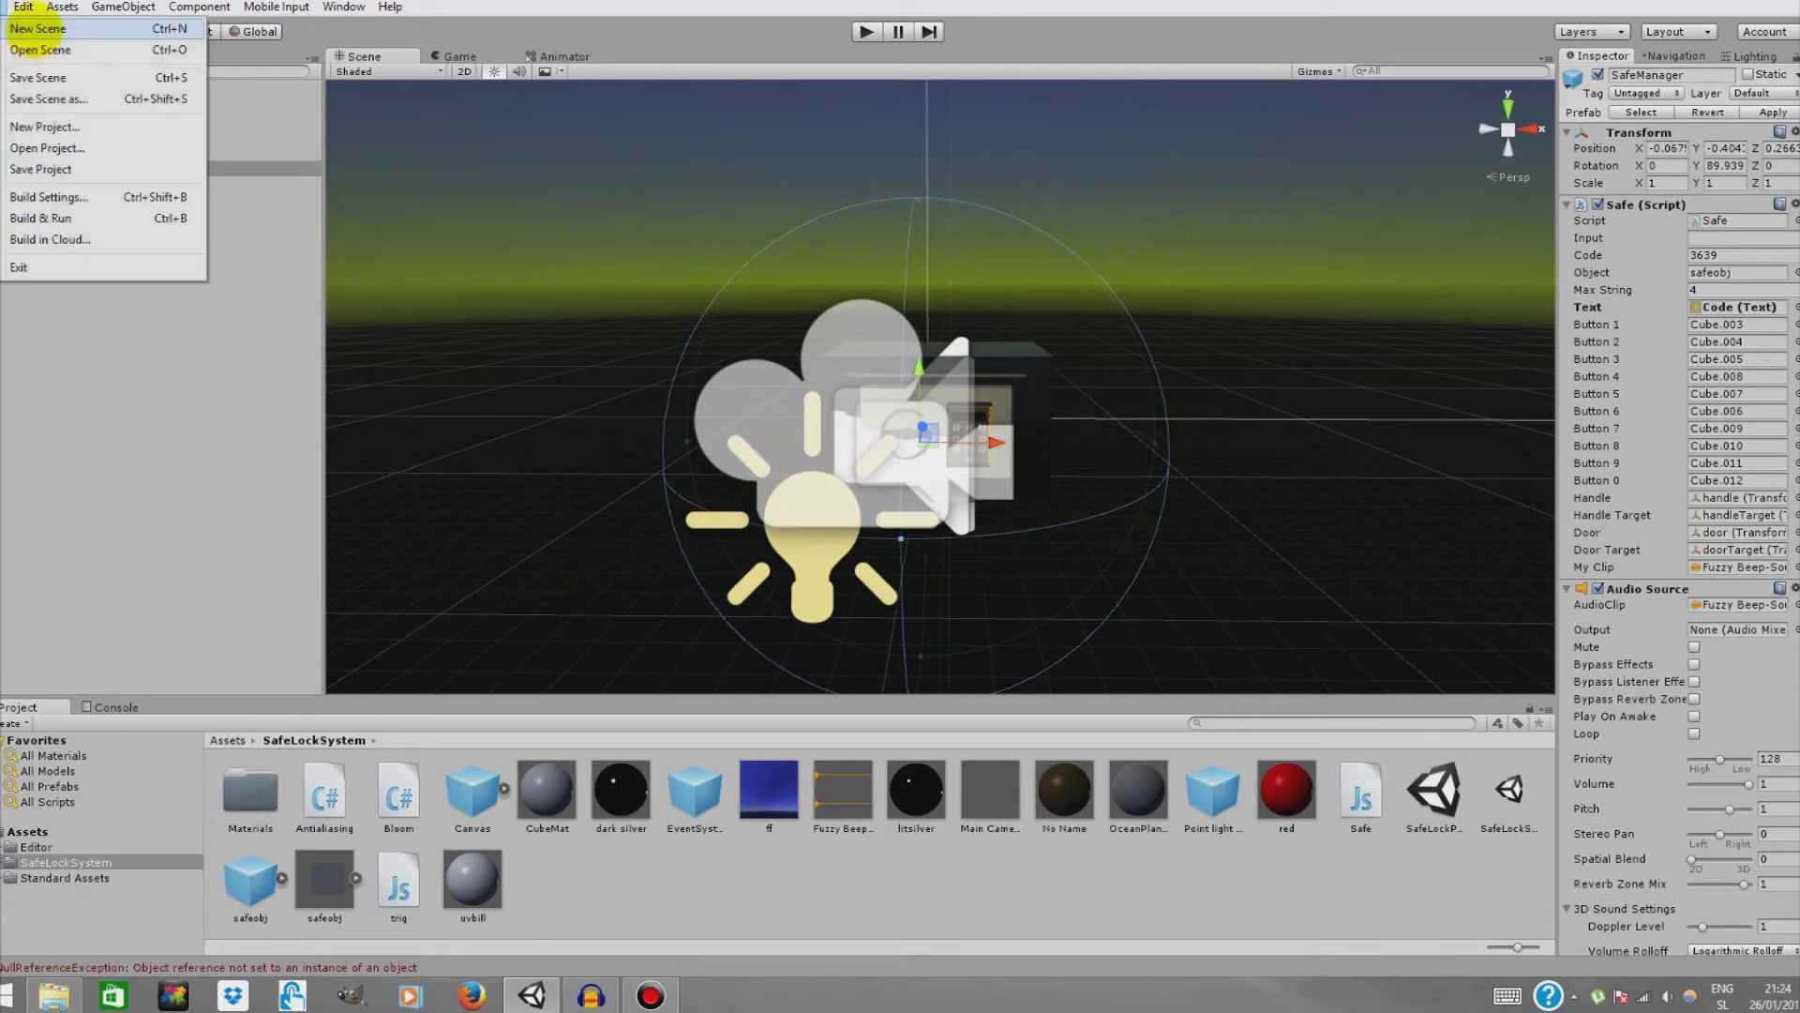
{"action": "left_click", "coordinate": [30, 29]}
{"action": "left_click", "coordinate": [123, 7]}
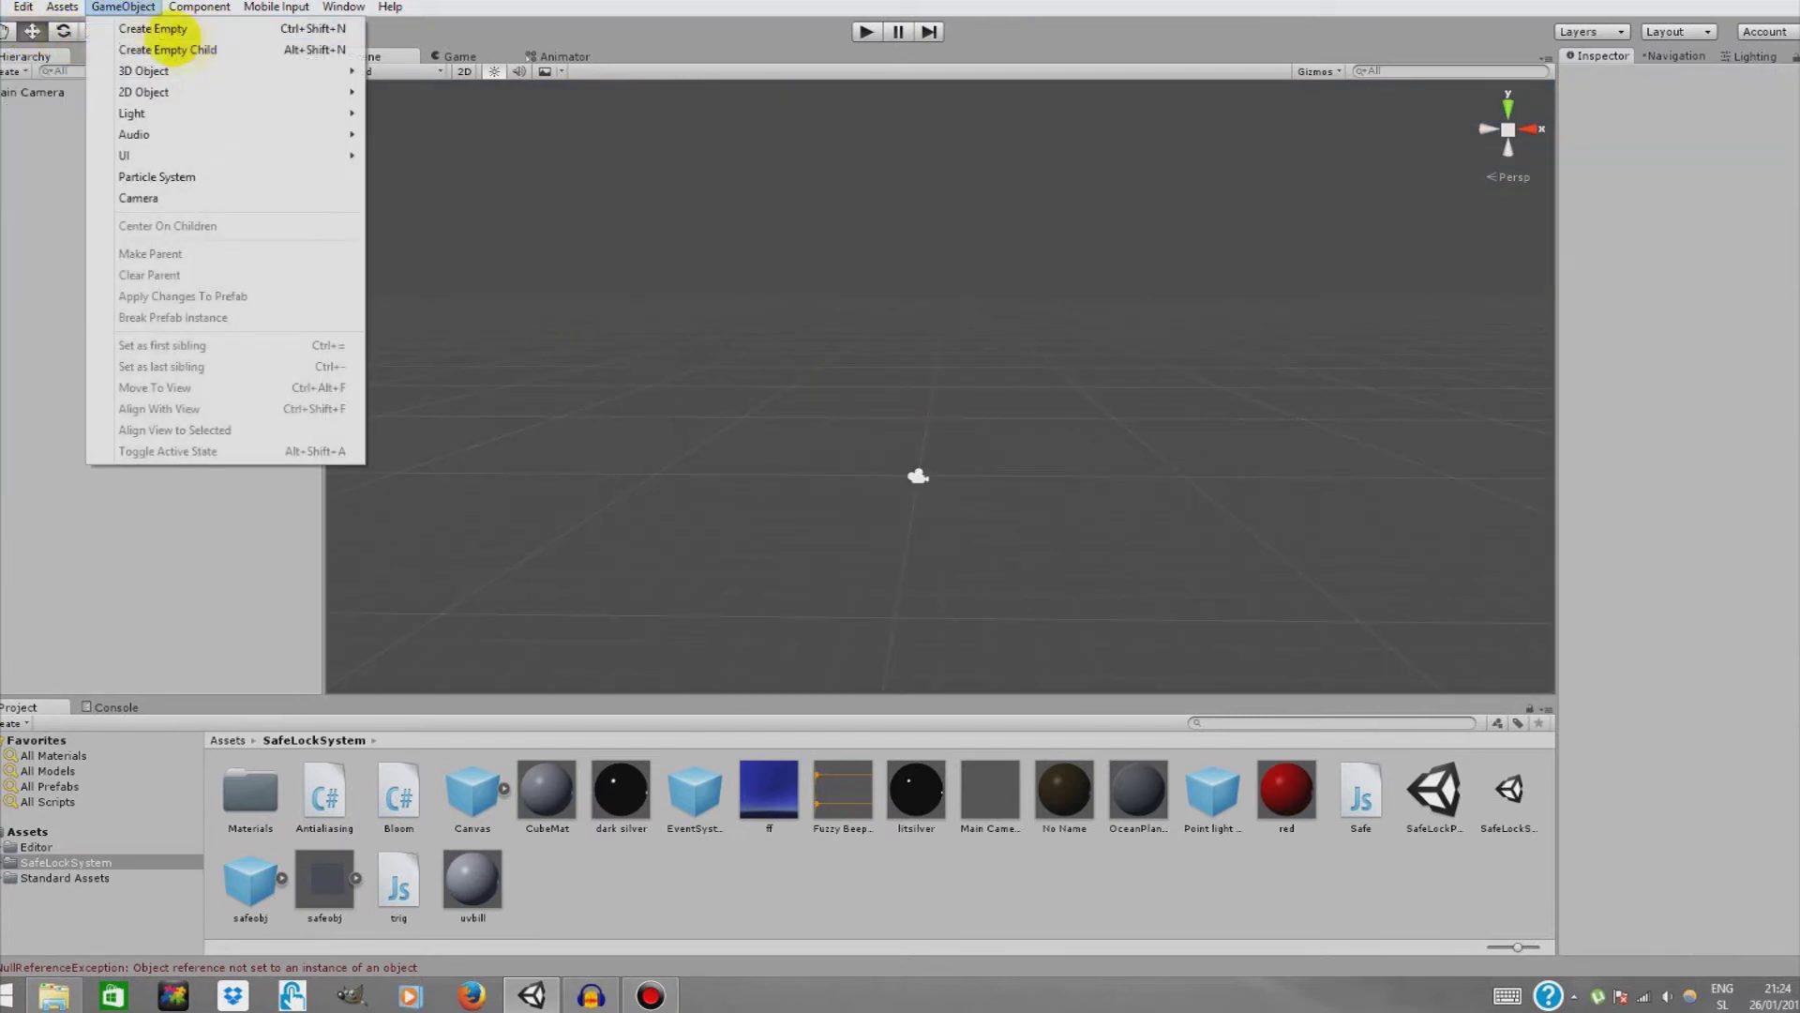
{"action": "mouse_move", "coordinate": [235, 70]}
{"action": "left_click", "coordinate": [441, 155]}
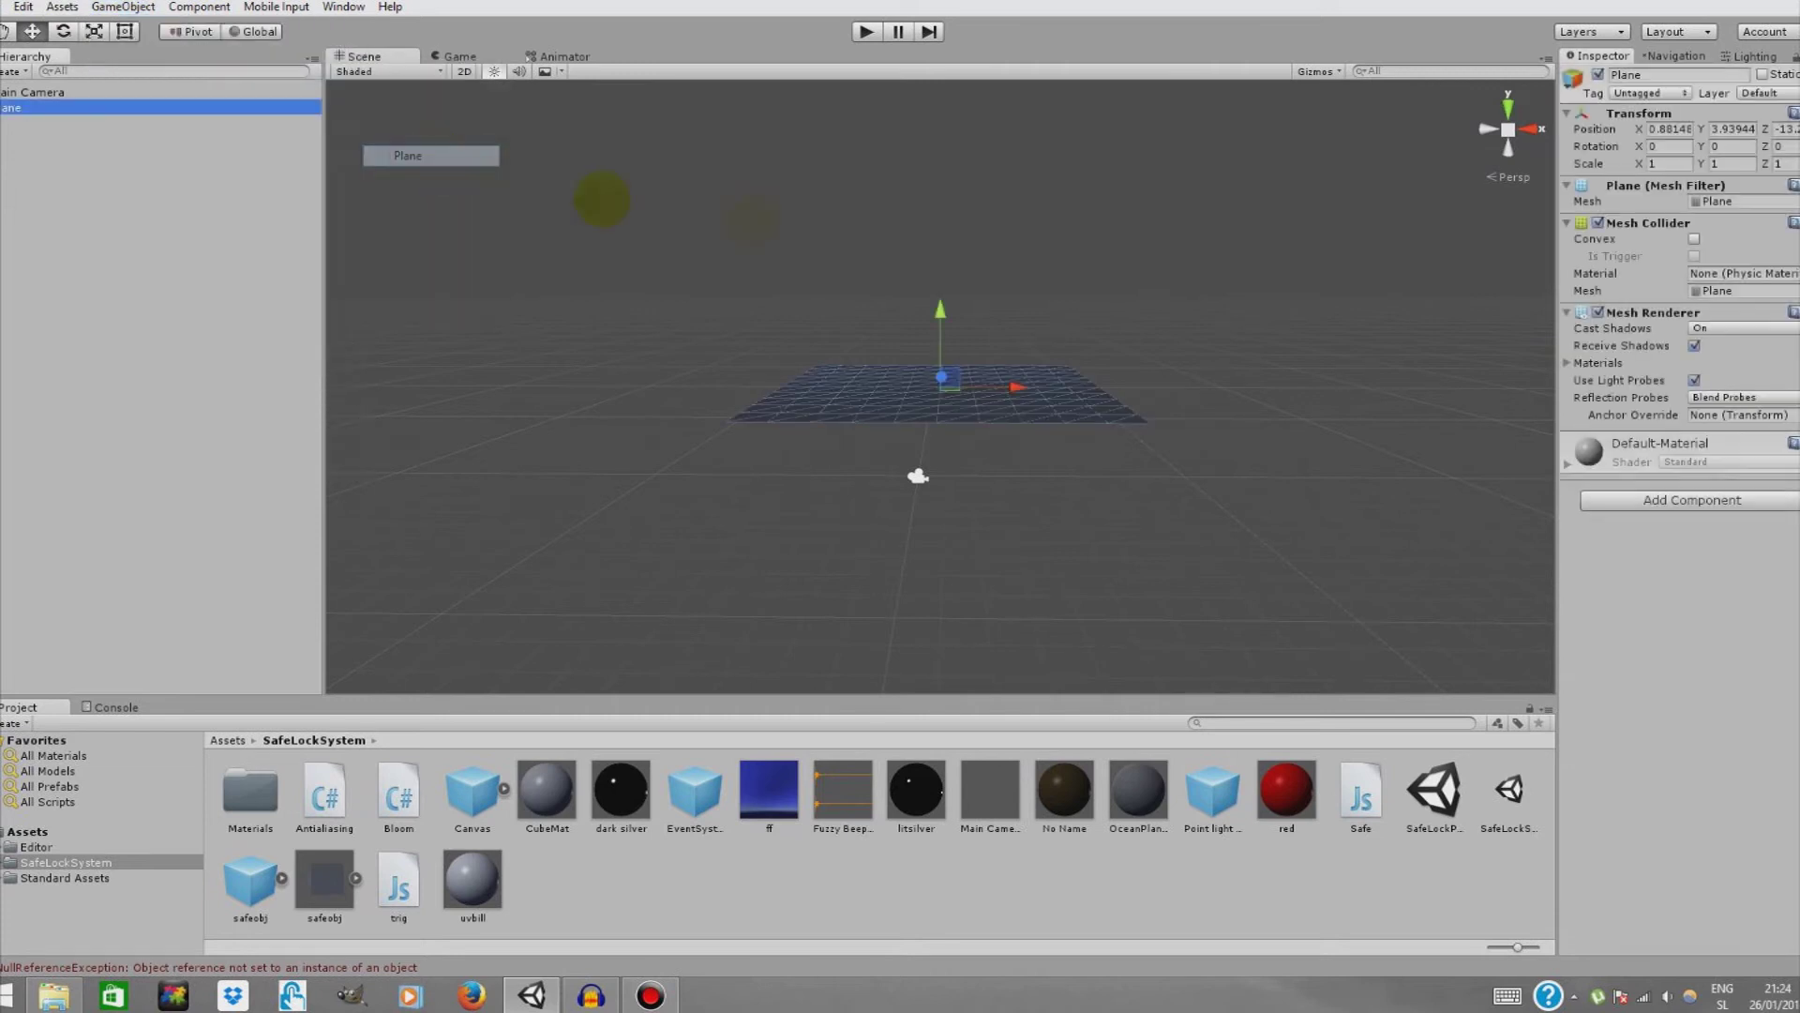
- Scale the plane up uniformly to about 1.79
{"action": "scroll", "coordinate": [1109, 144], "scroll_direction": "up", "scroll_amount": 5}
{"action": "key", "text": "s"}
{"action": "right_click_drag", "start_coordinate": [1120, 281], "coordinate": [912, 390]}
{"action": "key", "text": "d"}
{"action": "key", "text": "w"}
{"action": "left_click", "coordinate": [93, 31]}
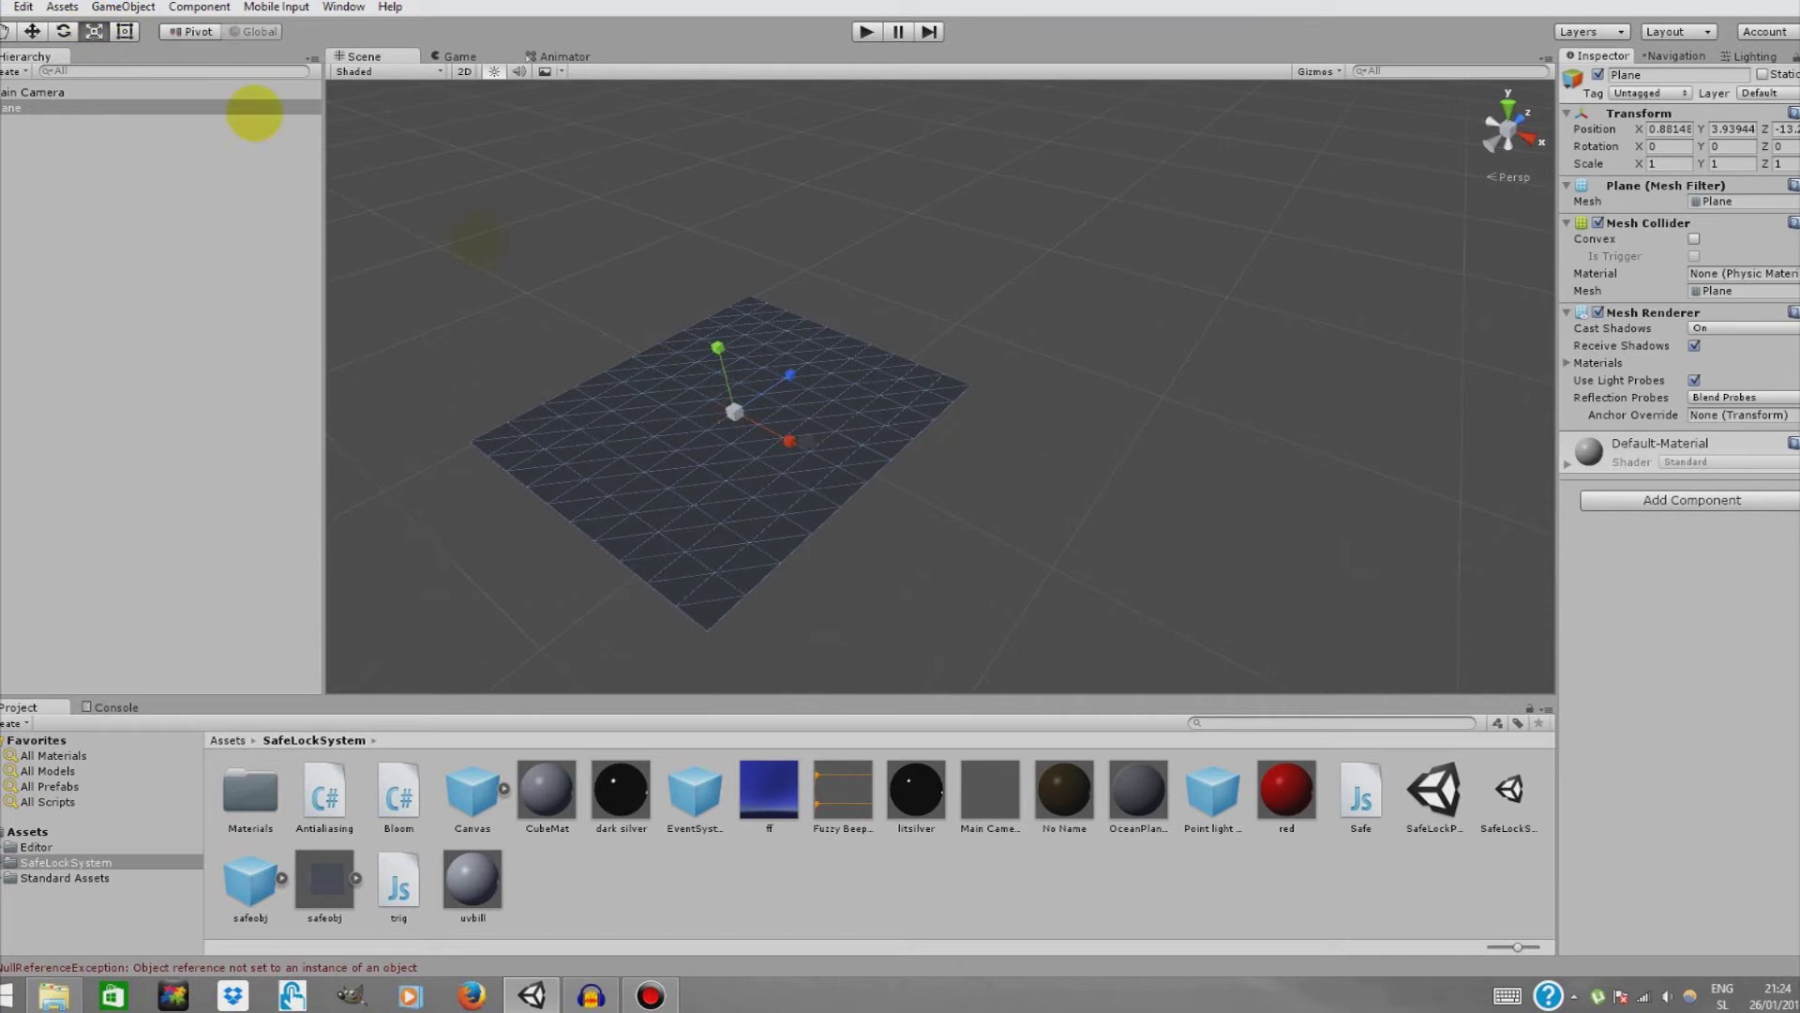
{"action": "left_click_drag", "start_coordinate": [734, 412], "coordinate": [816, 427]}
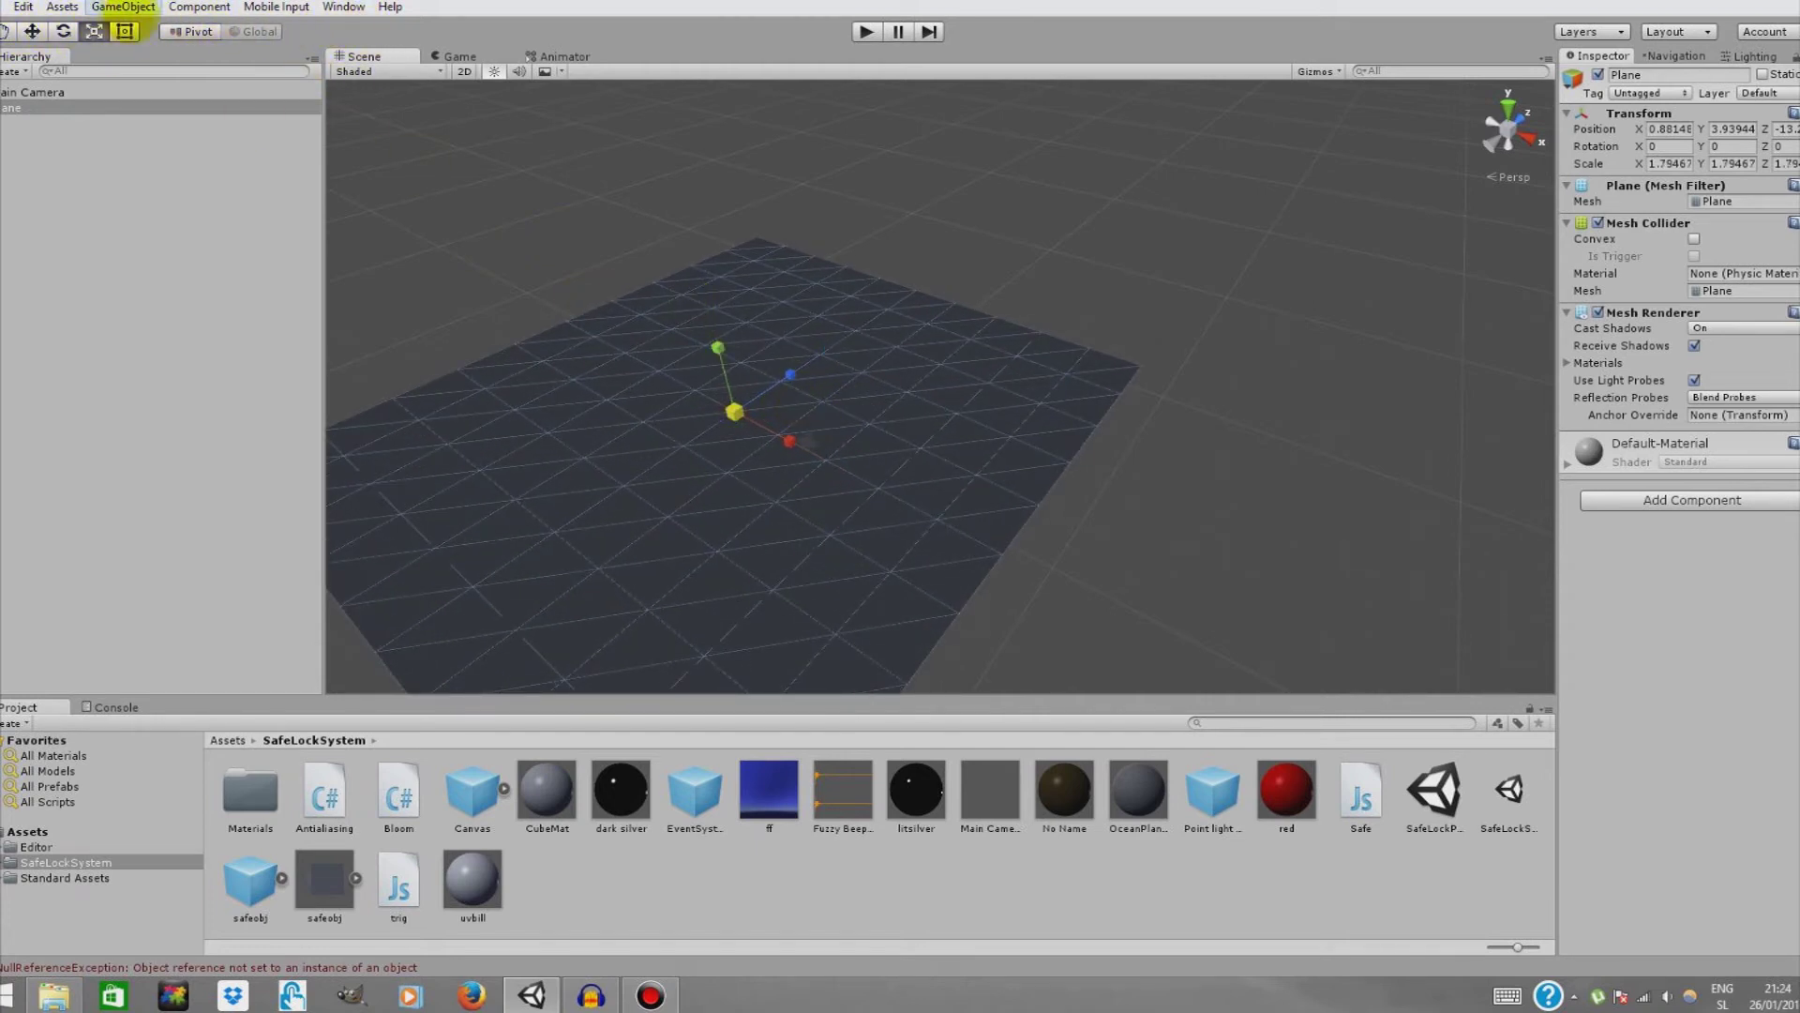
- Add a directional light to the scene to illuminate the plane
{"action": "left_click", "coordinate": [122, 6]}
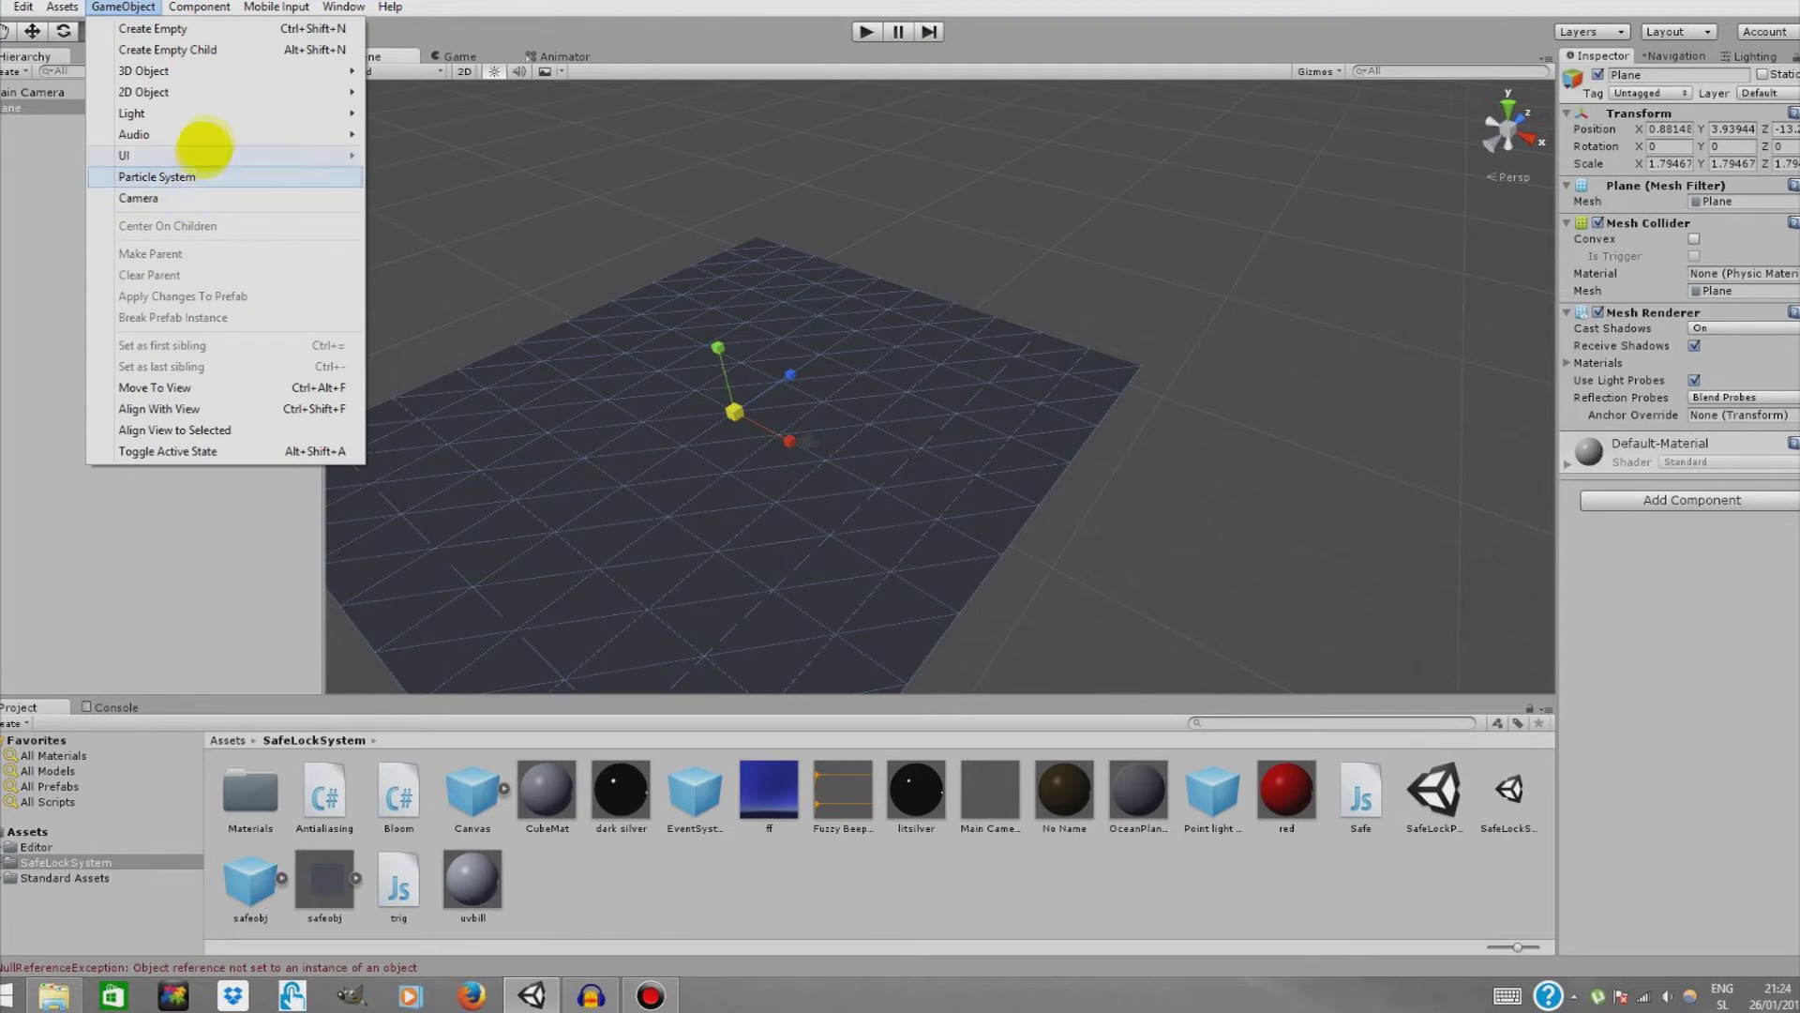
{"action": "mouse_move", "coordinate": [253, 111]}
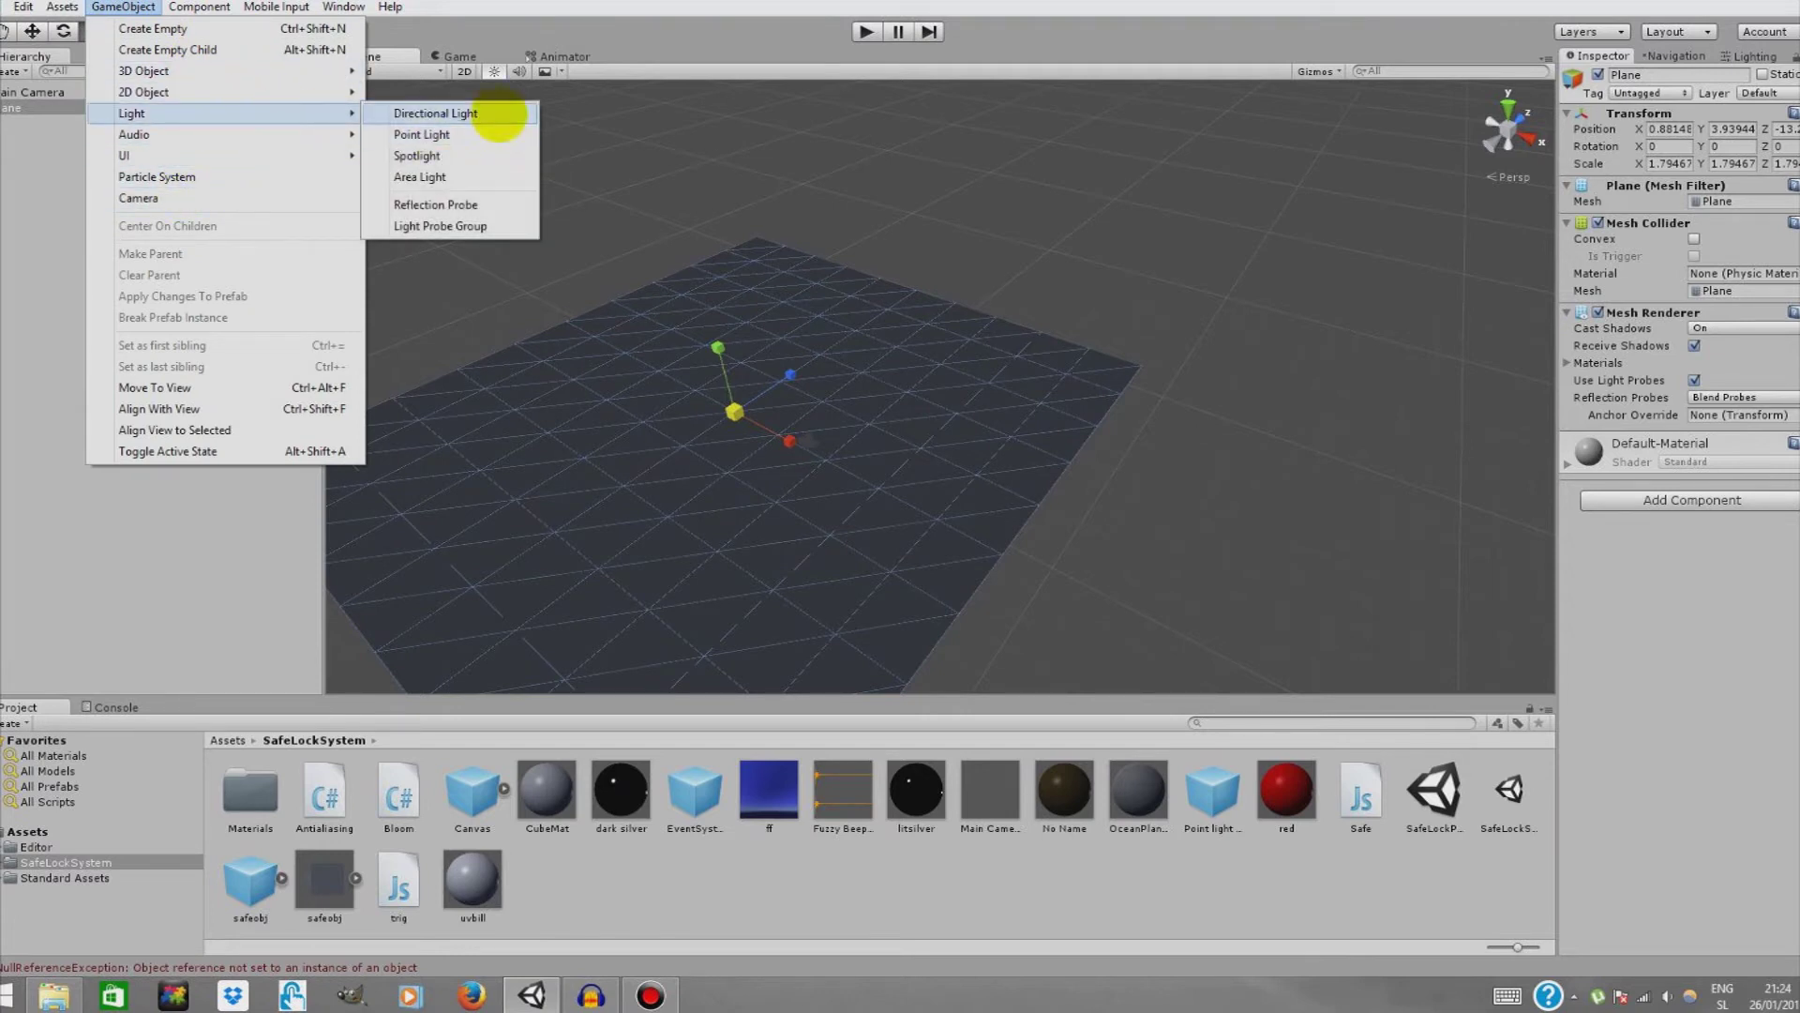
{"action": "left_click", "coordinate": [509, 111]}
{"action": "scroll", "coordinate": [938, 384], "scroll_direction": "down", "scroll_amount": 6}
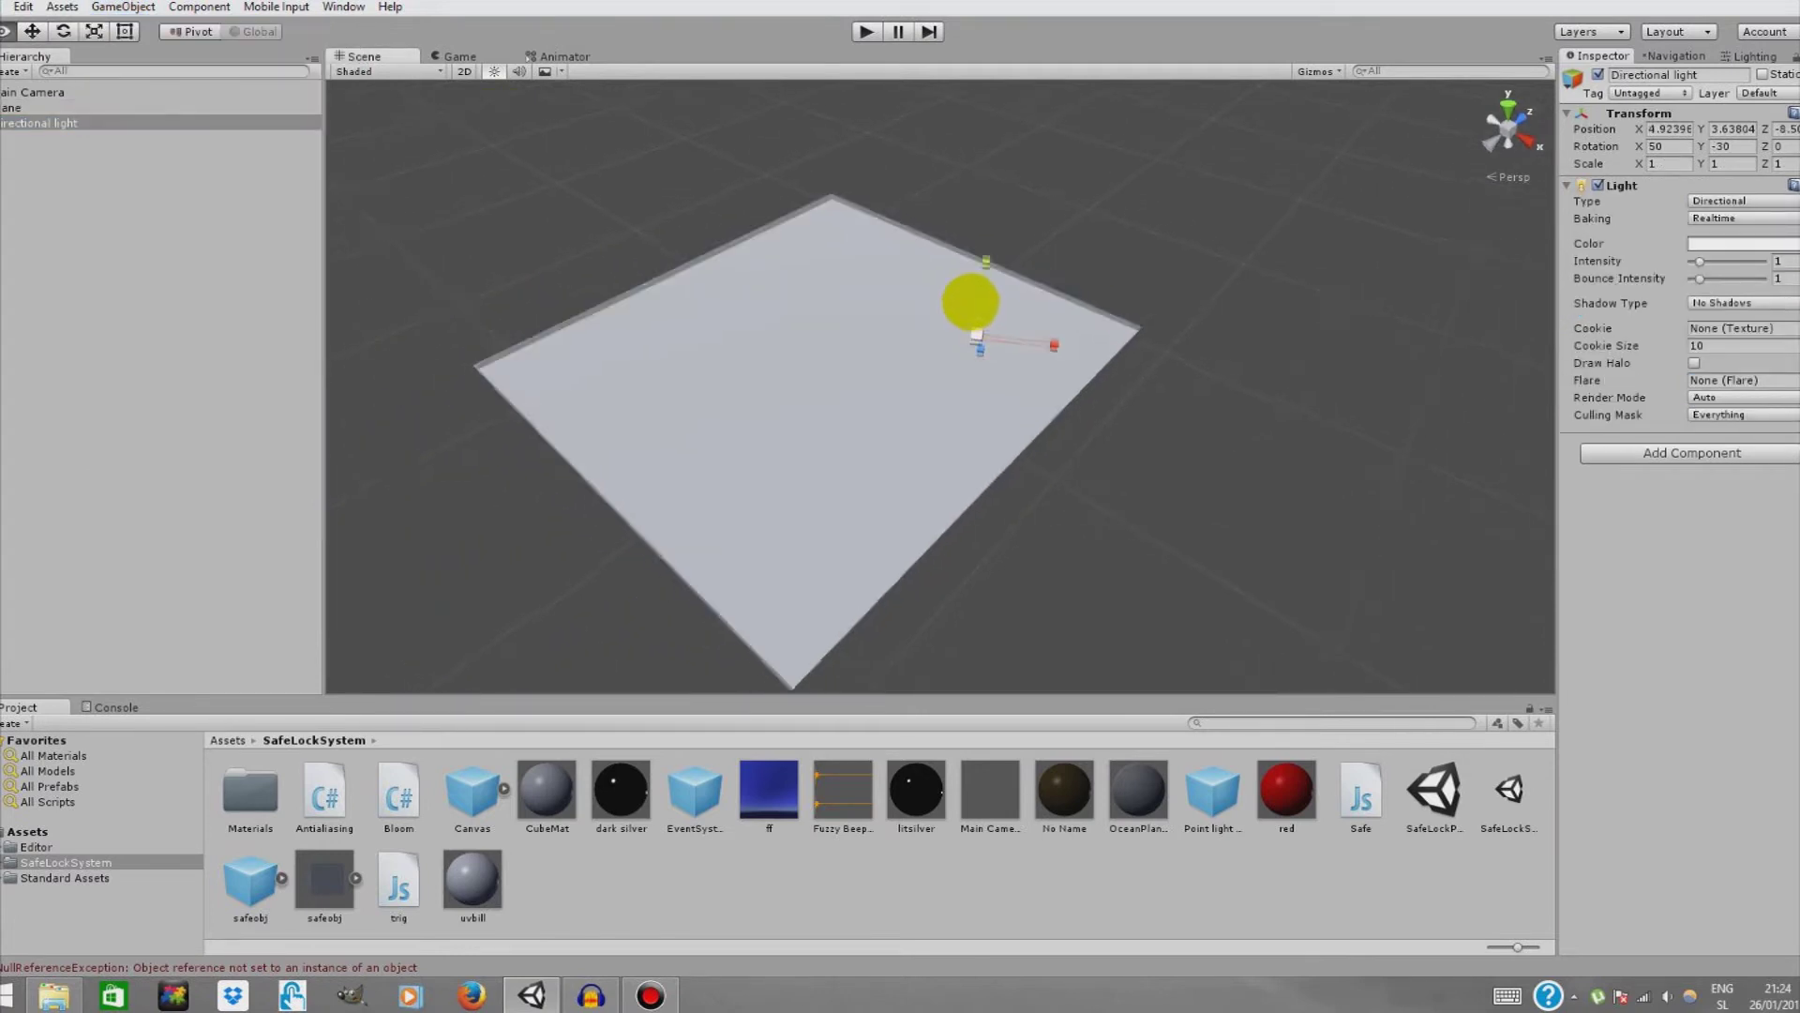
{"action": "scroll", "coordinate": [970, 301], "scroll_direction": "up", "scroll_amount": 2}
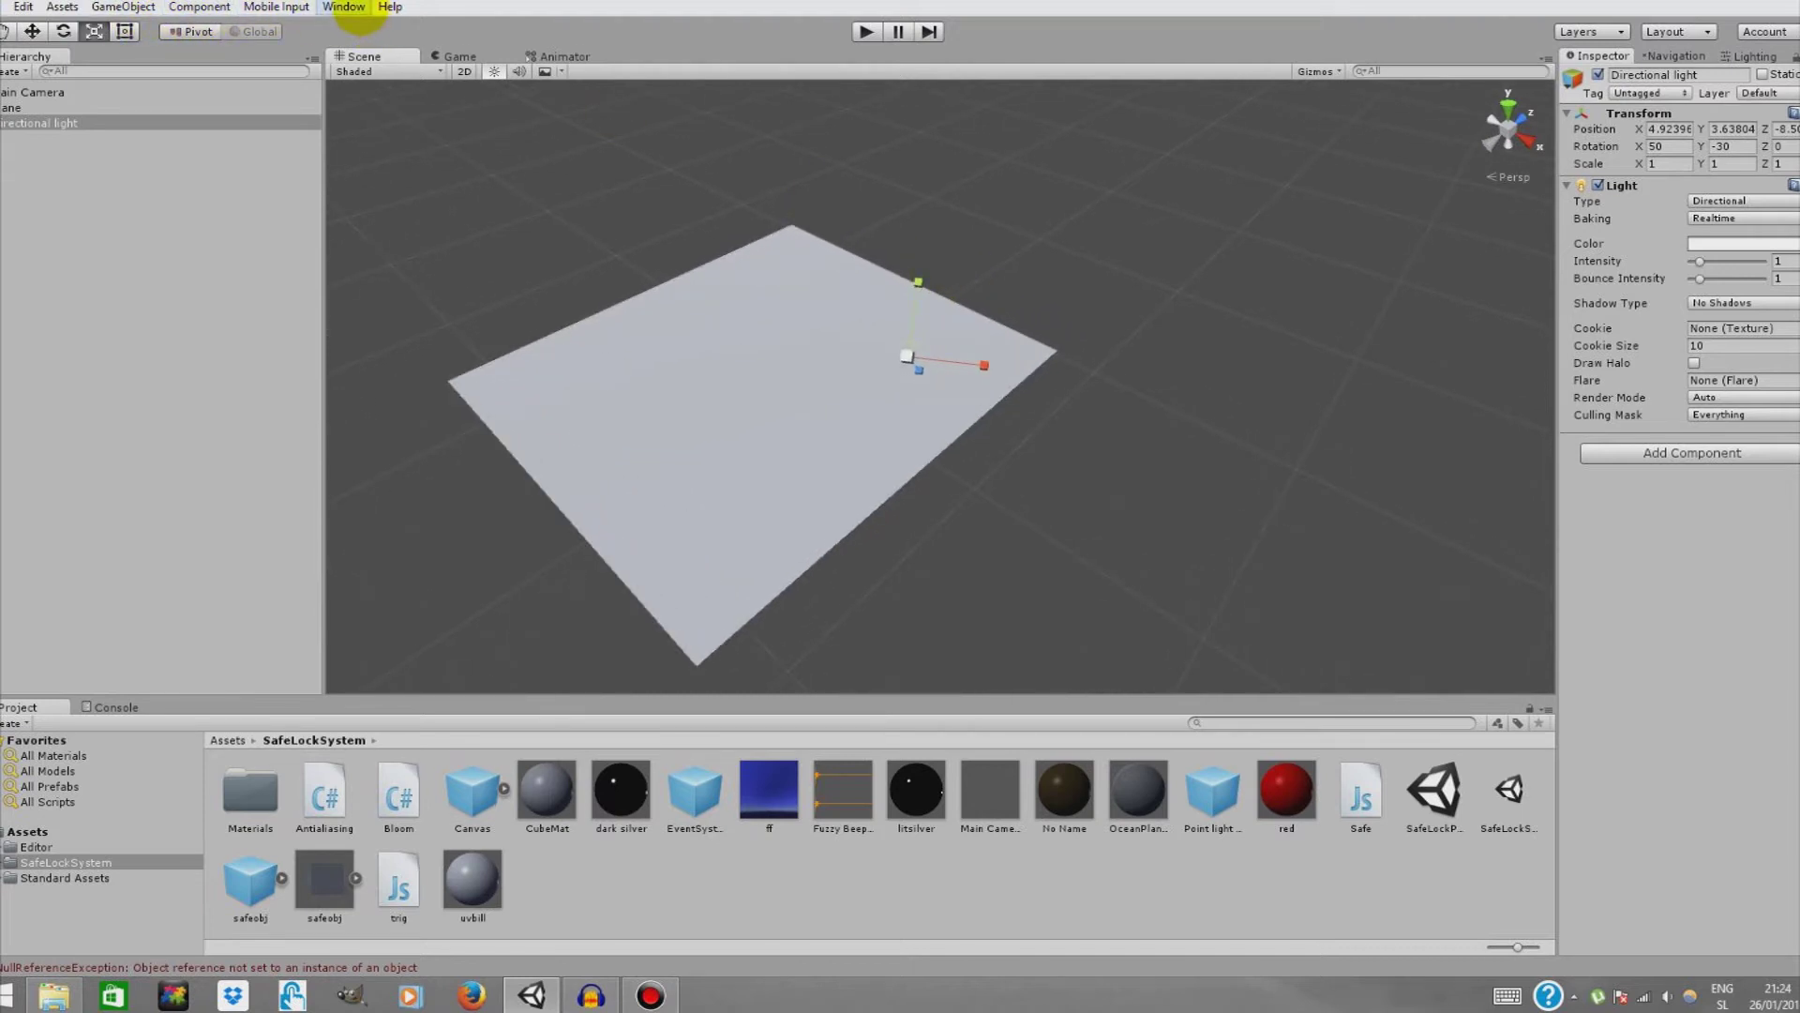
- Assign the ff material as the scene's skybox in the lighting settings and check the sky around the plane
{"action": "left_click", "coordinate": [345, 6]}
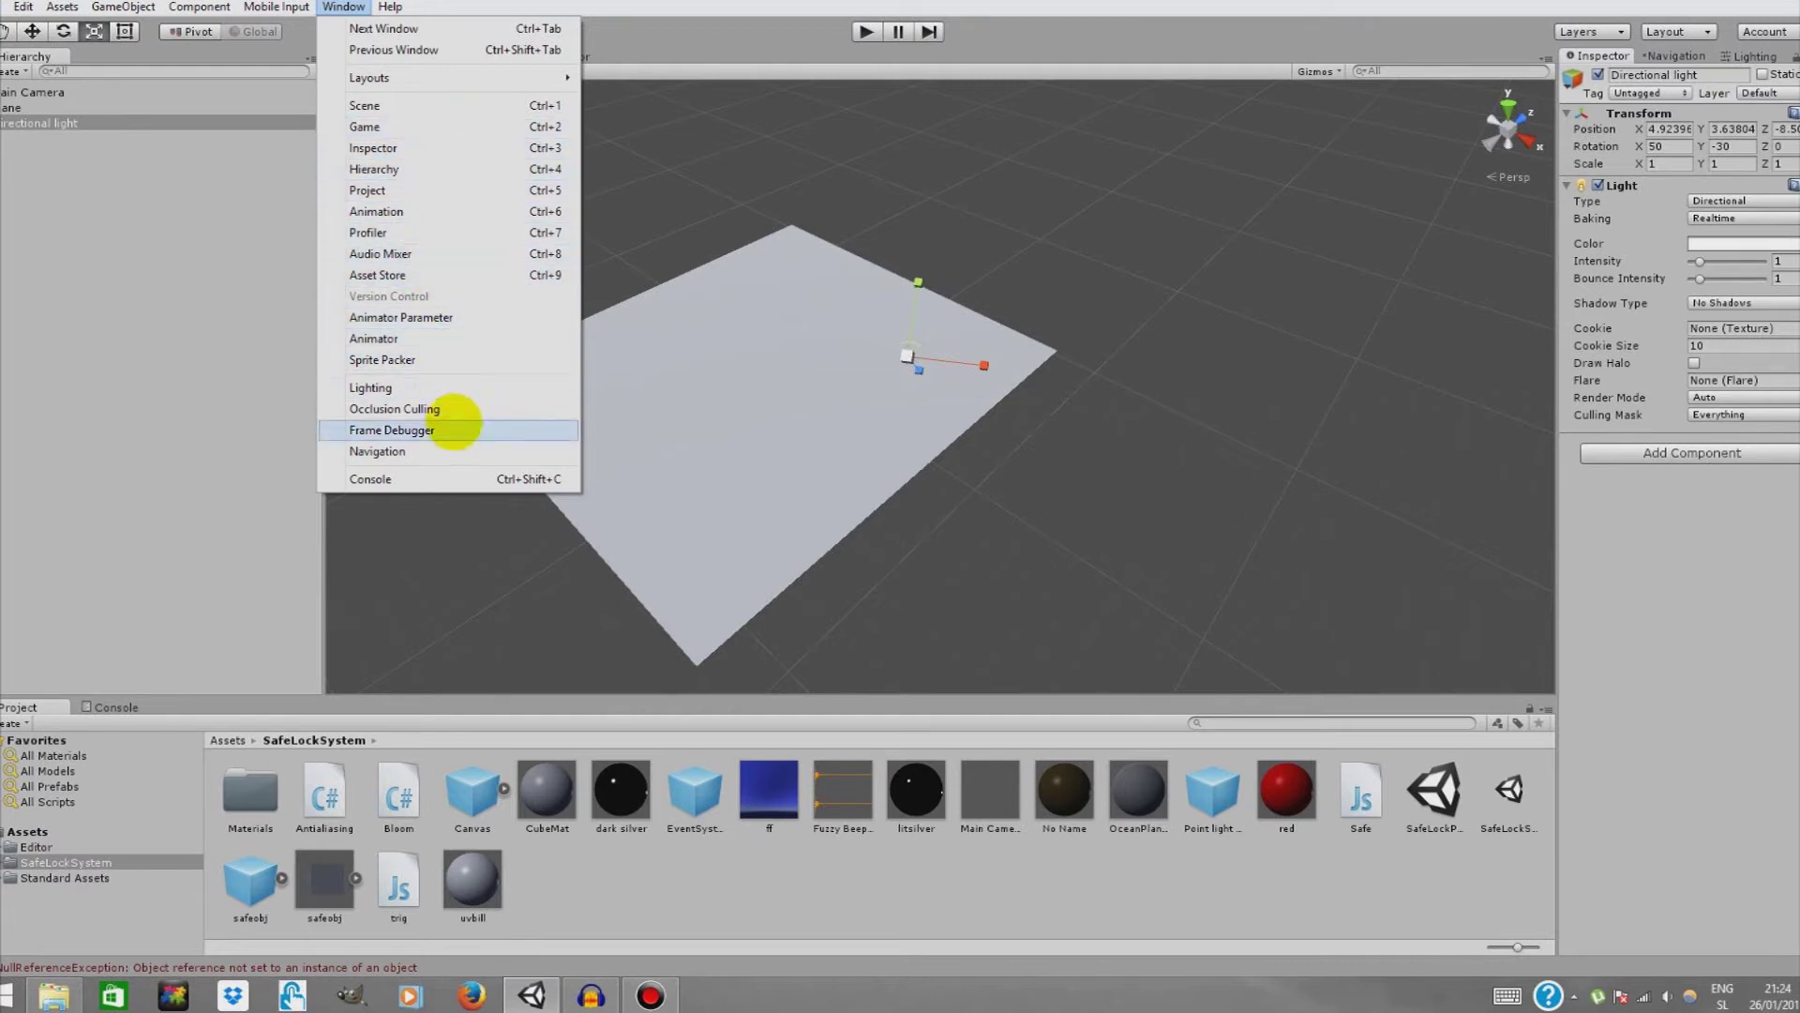
{"action": "left_click", "coordinate": [448, 386]}
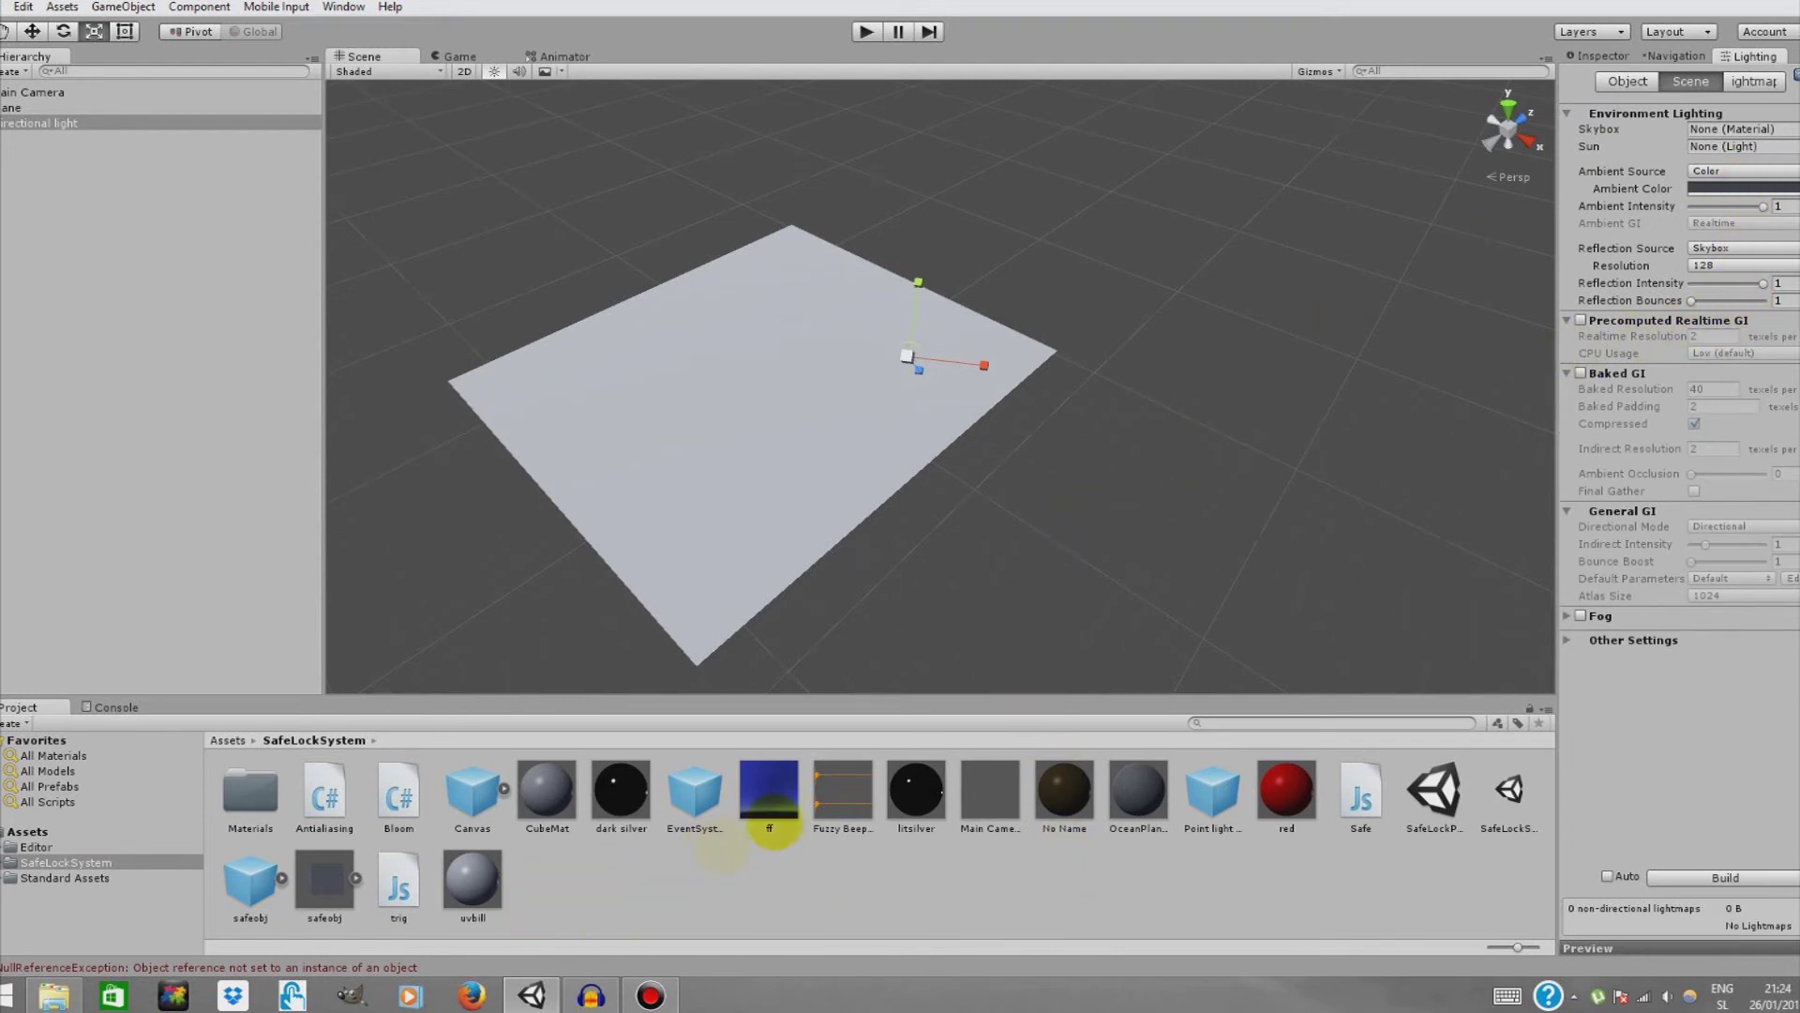
{"action": "left_click_drag", "start_coordinate": [769, 797], "coordinate": [1454, 544]}
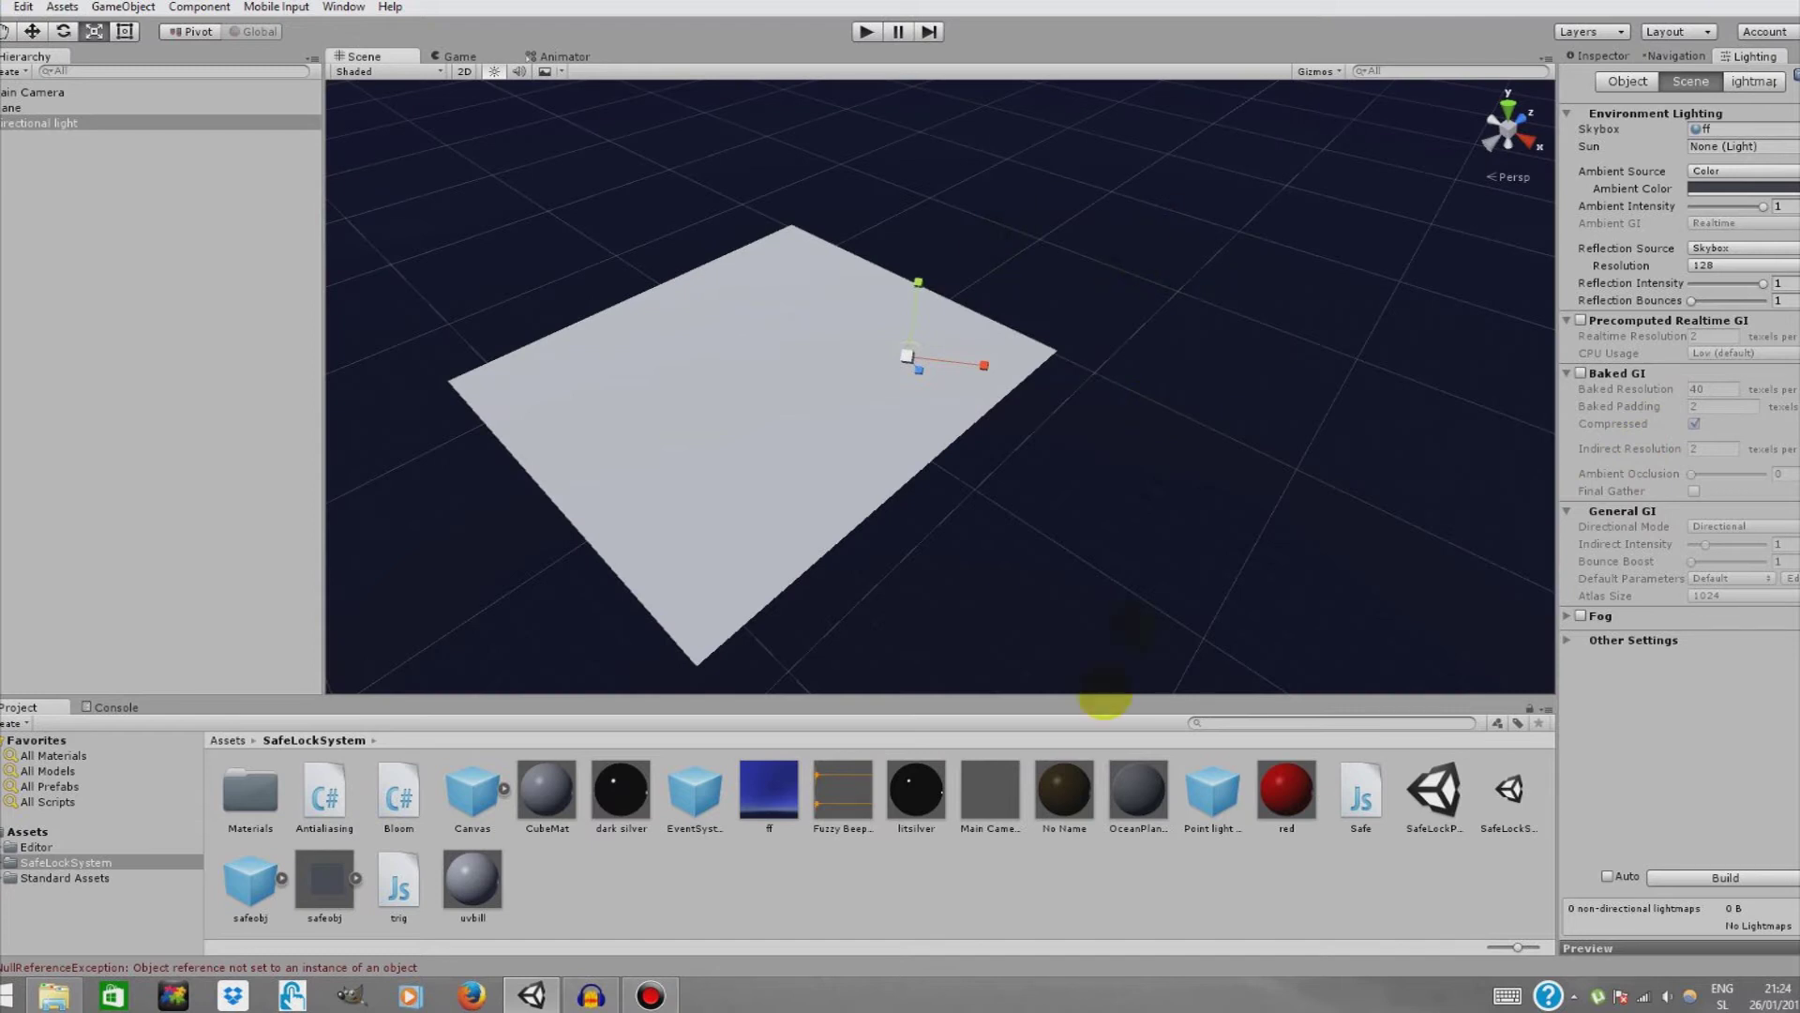
{"action": "left_click_drag", "start_coordinate": [1105, 698], "coordinate": [1004, 874]}
{"action": "right_click_drag", "start_coordinate": [1184, 459], "coordinate": [1166, 353]}
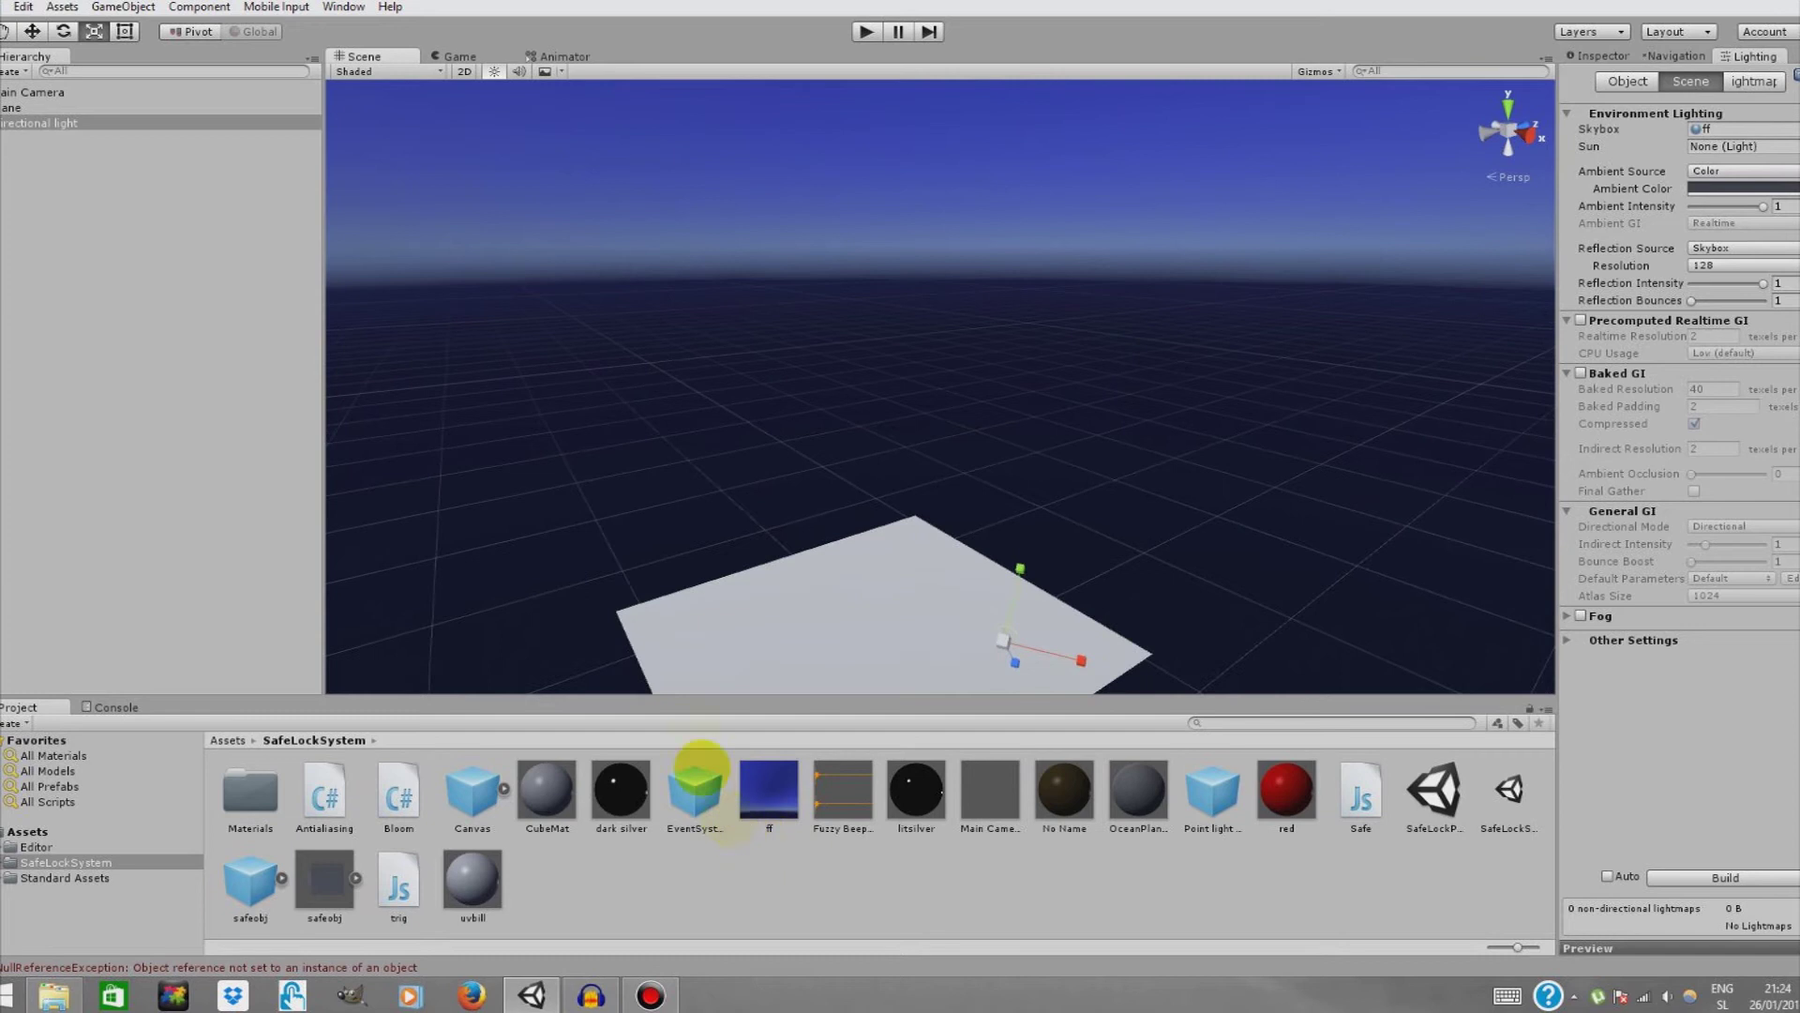
{"action": "right_click_drag", "start_coordinate": [1177, 426], "coordinate": [1157, 641]}
{"action": "key", "text": "w"}
{"action": "key", "text": "s"}
{"action": "left_click_drag", "start_coordinate": [1117, 806], "coordinate": [968, 474]}
{"action": "right_click_drag", "start_coordinate": [1204, 454], "coordinate": [1167, 405]}
{"action": "left_click_drag", "start_coordinate": [1168, 406], "coordinate": [1241, 442], "text": "alt"}
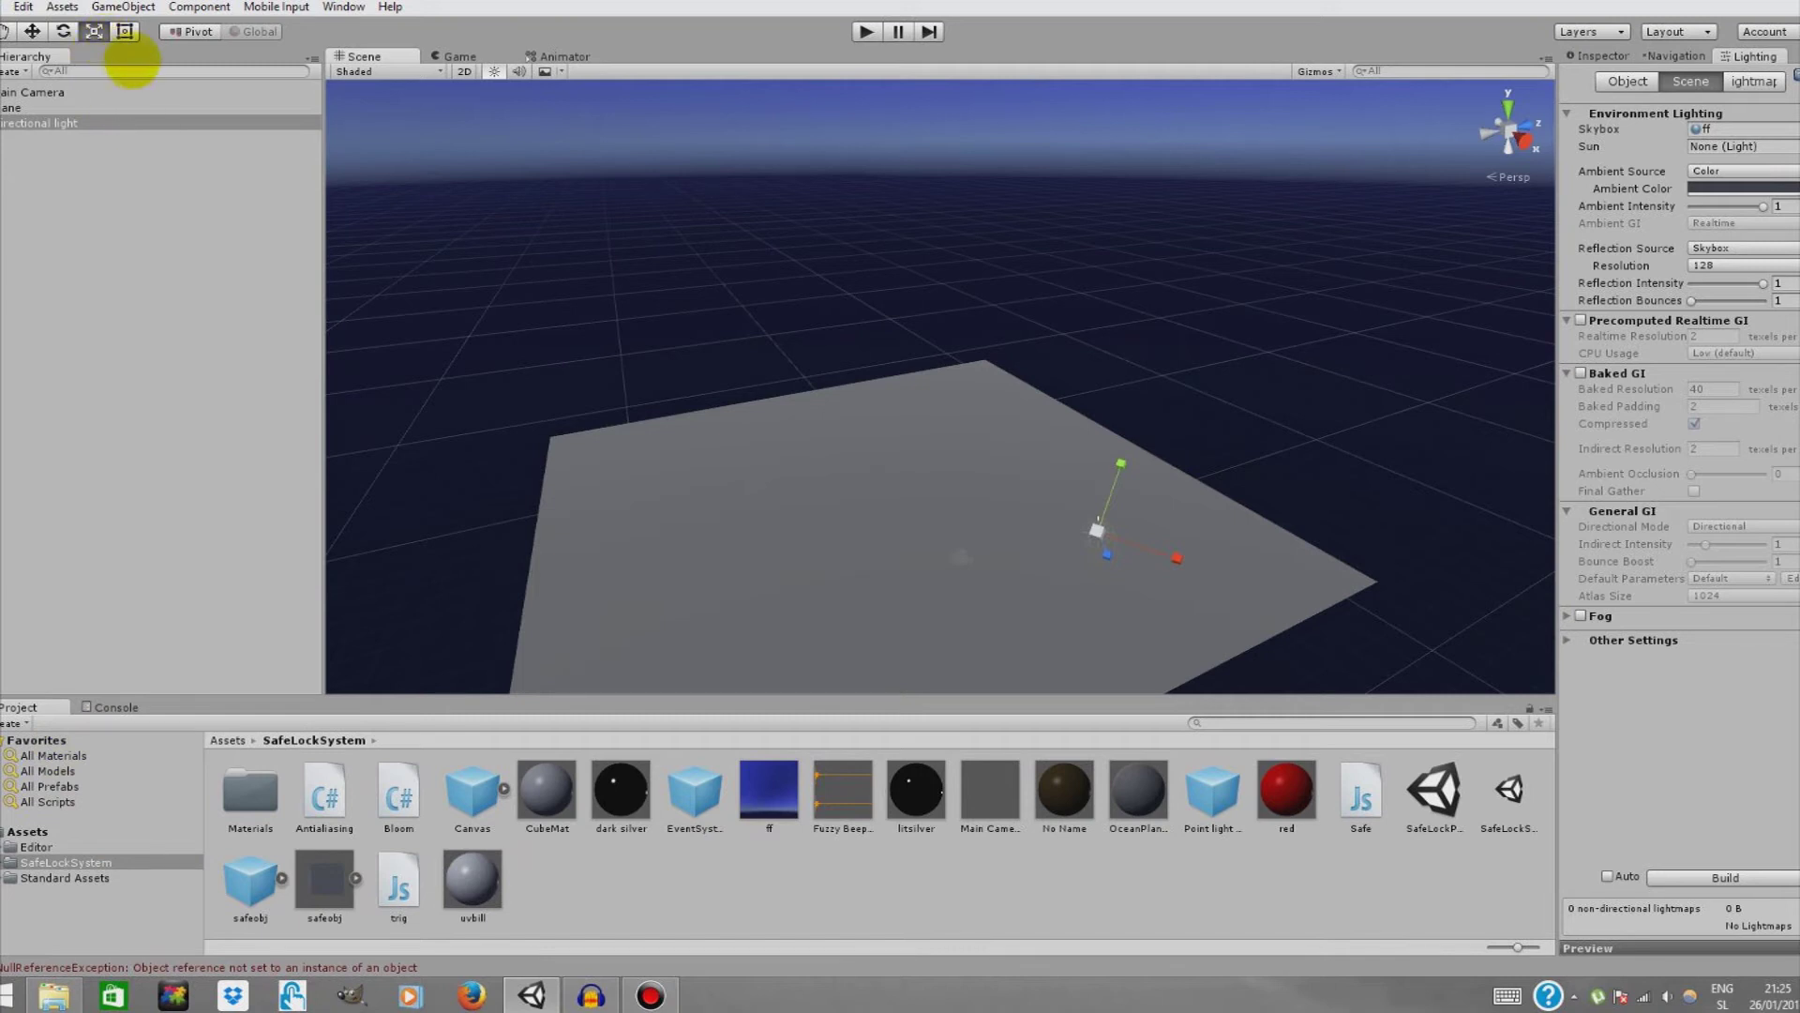
{"action": "left_click", "coordinate": [62, 6]}
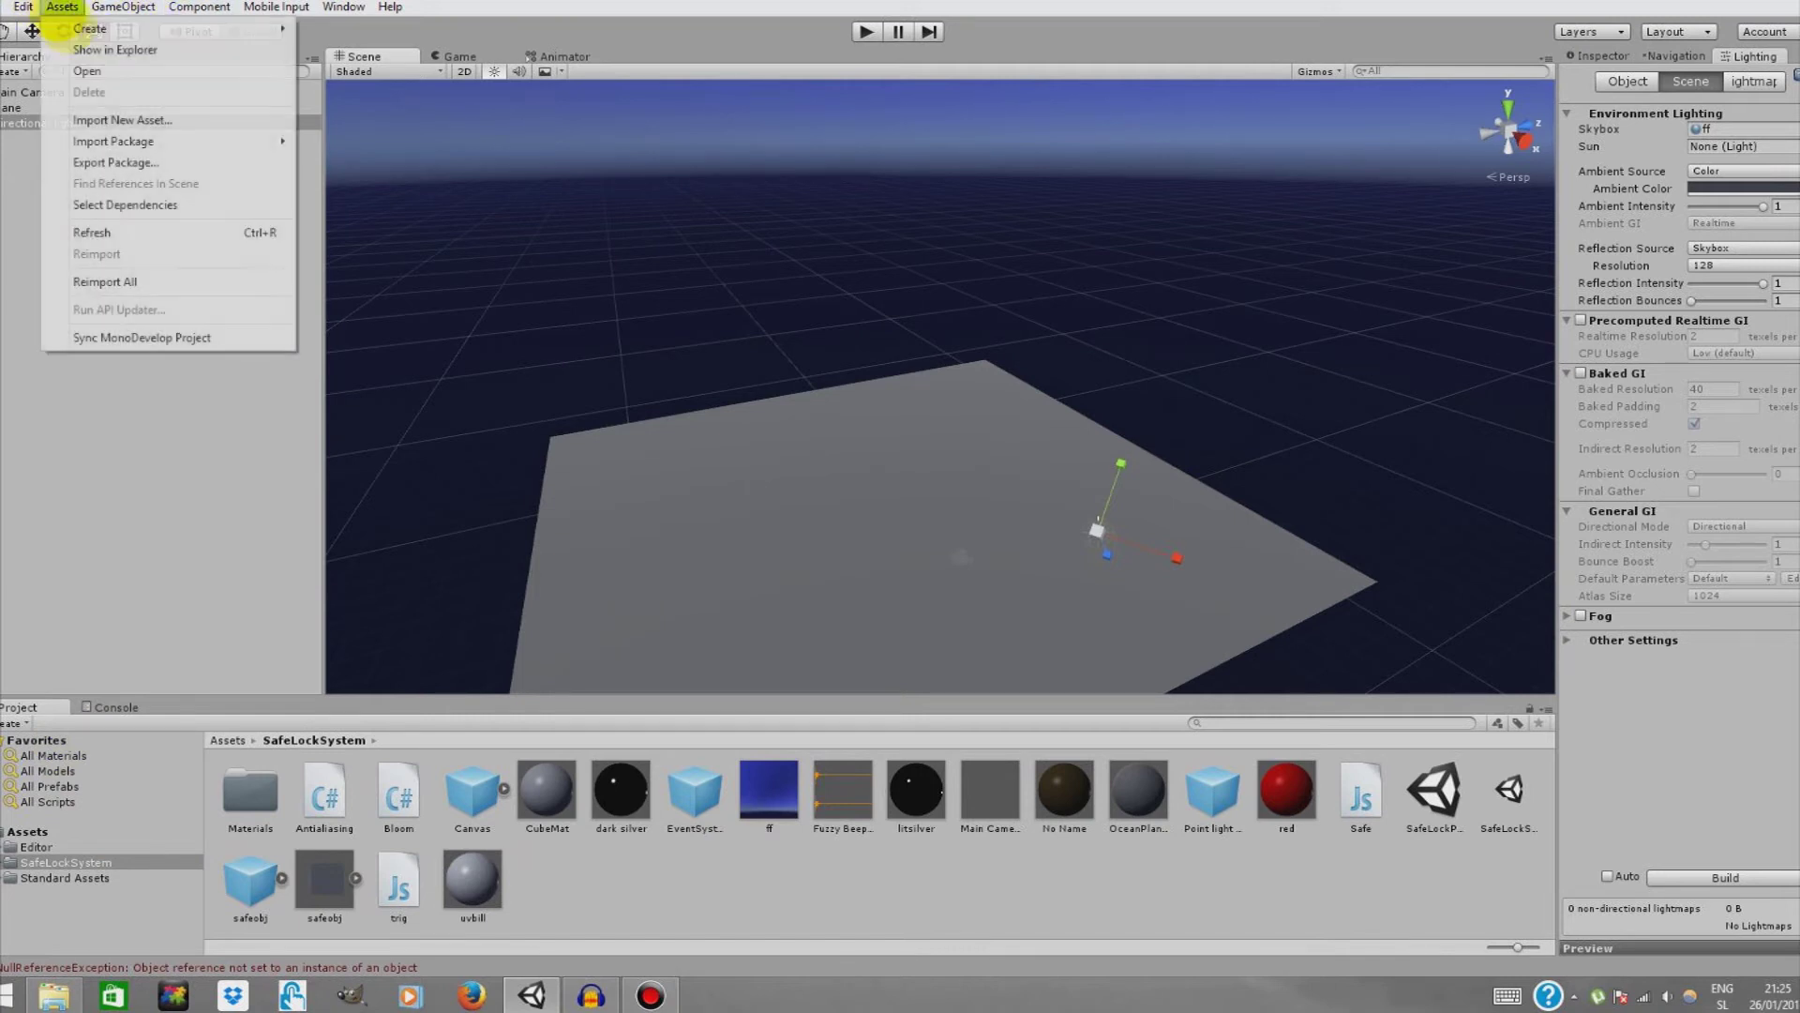
{"action": "mouse_move", "coordinate": [192, 143]}
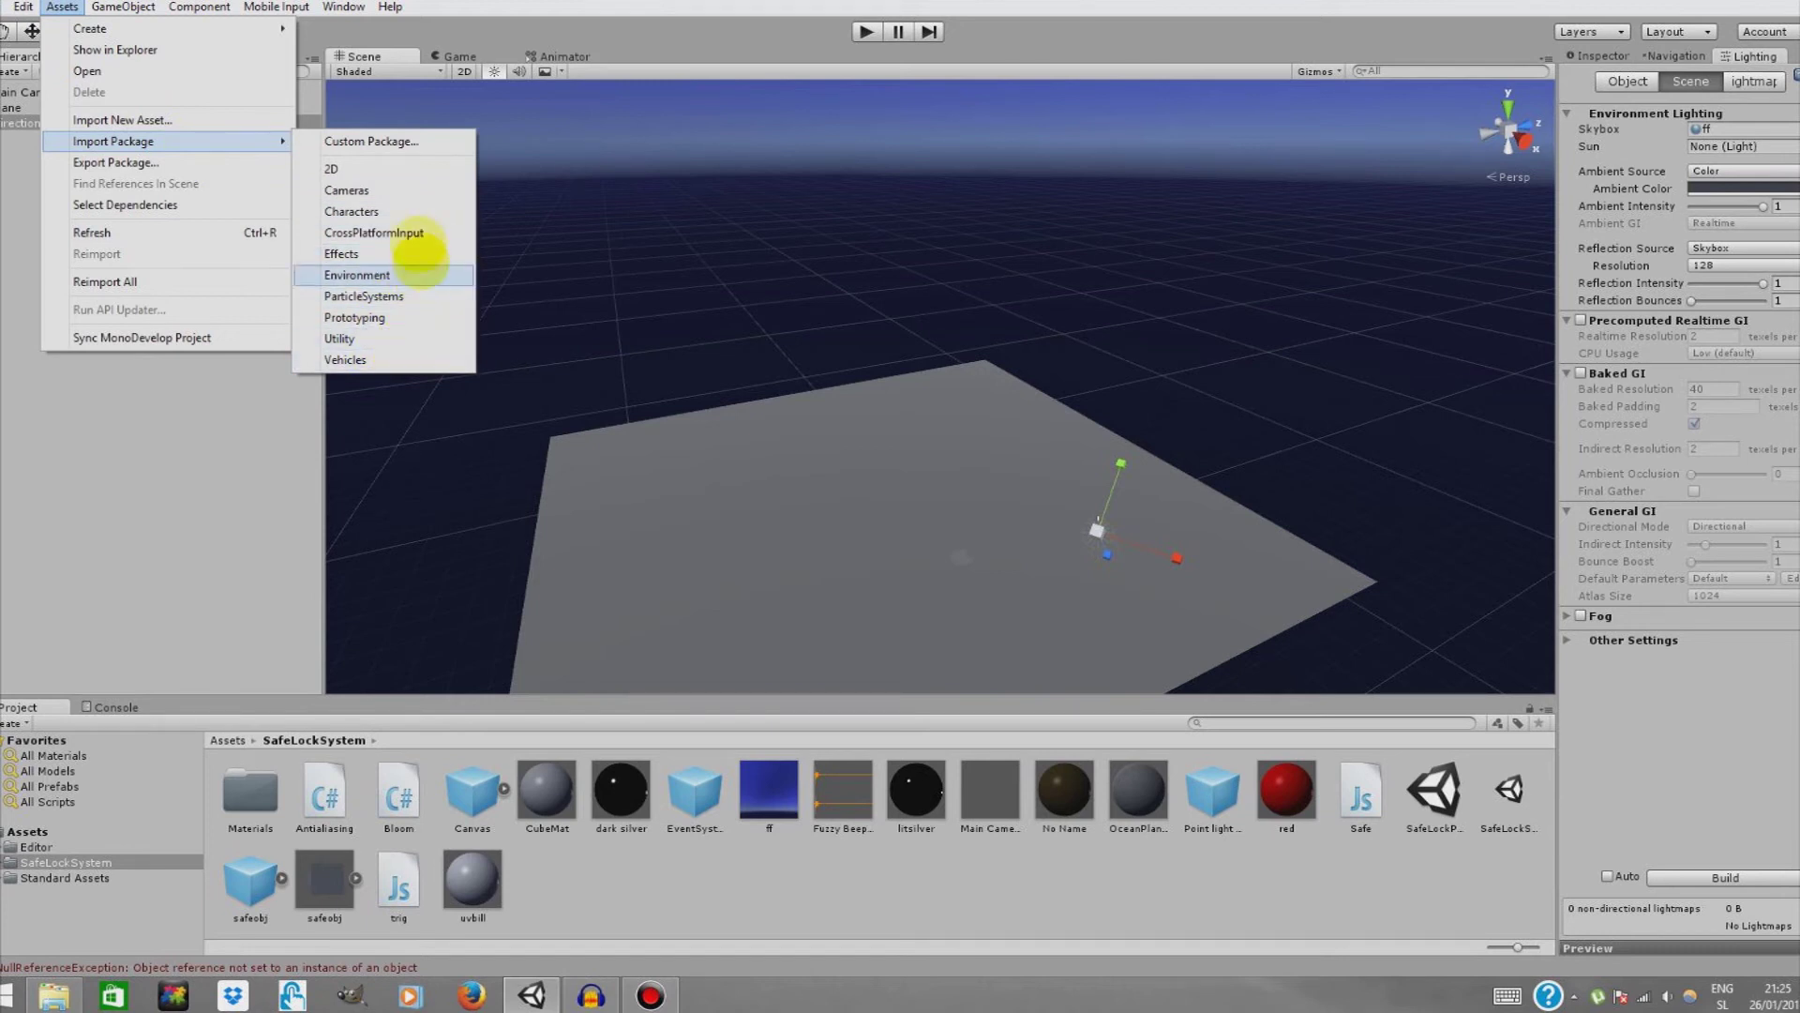
{"action": "left_click", "coordinate": [187, 513]}
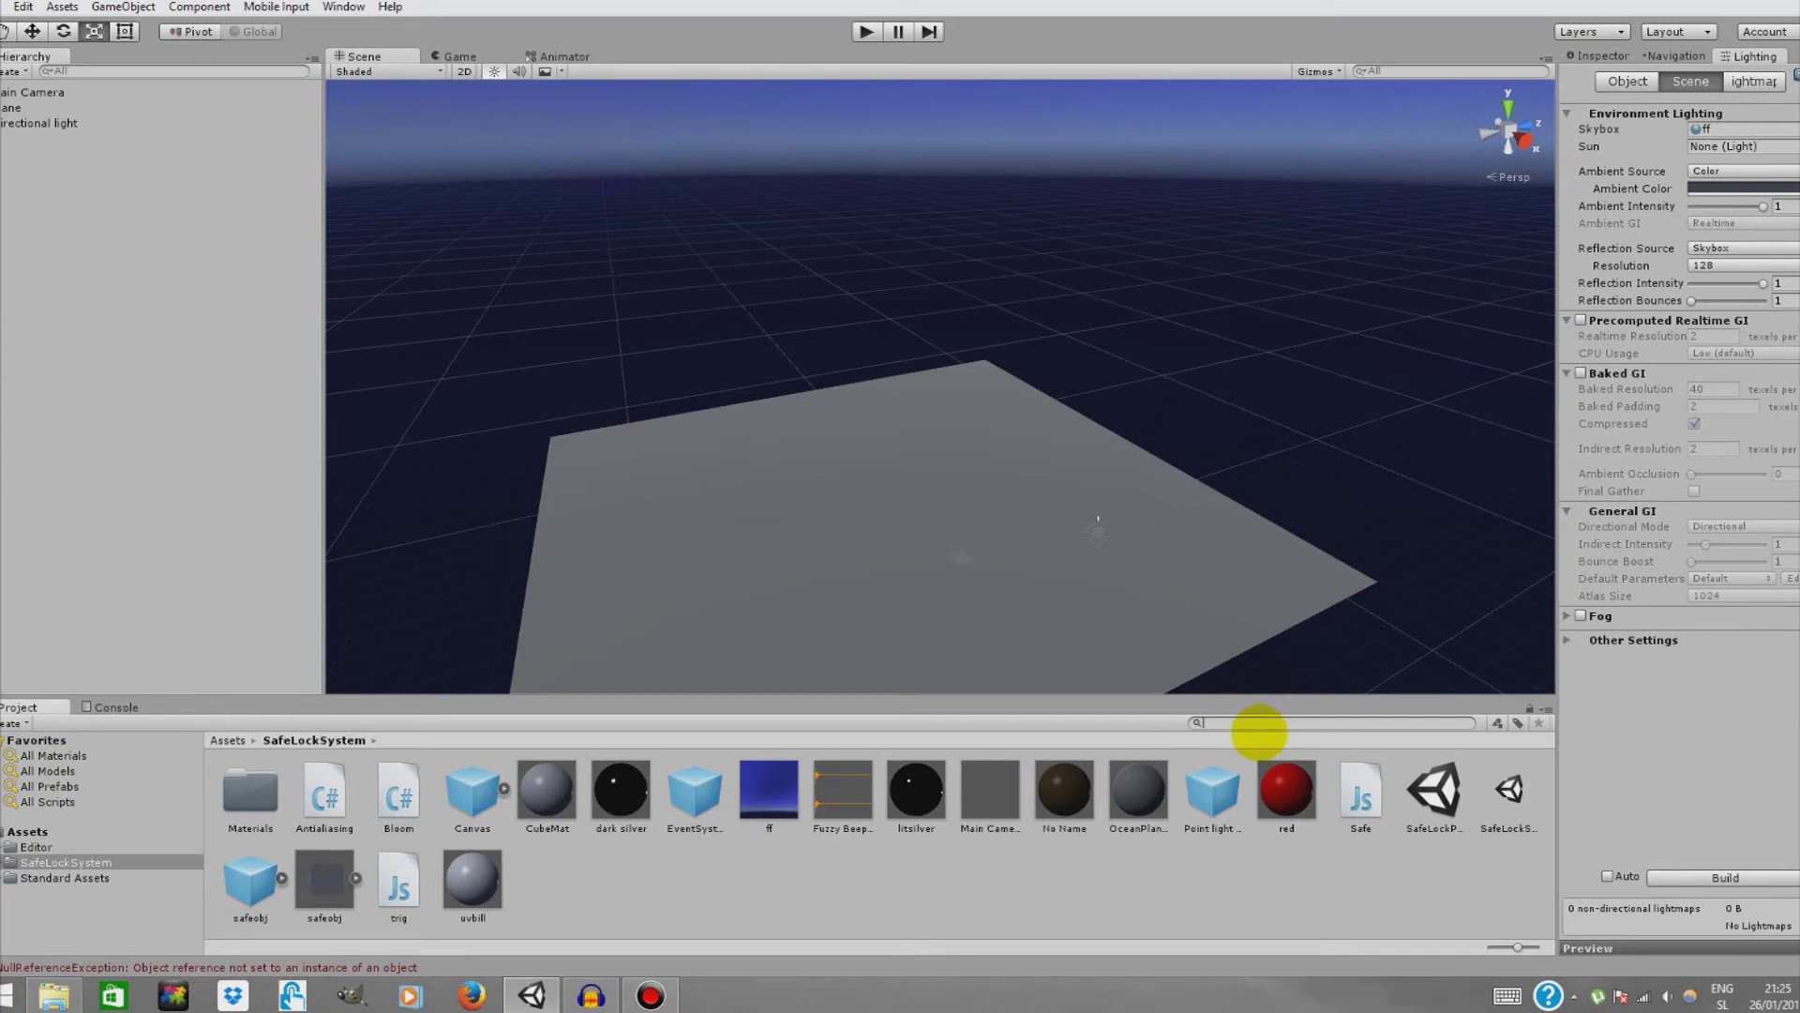
- Search the project assets for "fps", place the FPSController prefab on the plane and raise it above the surface
{"action": "type", "text": "fps"}
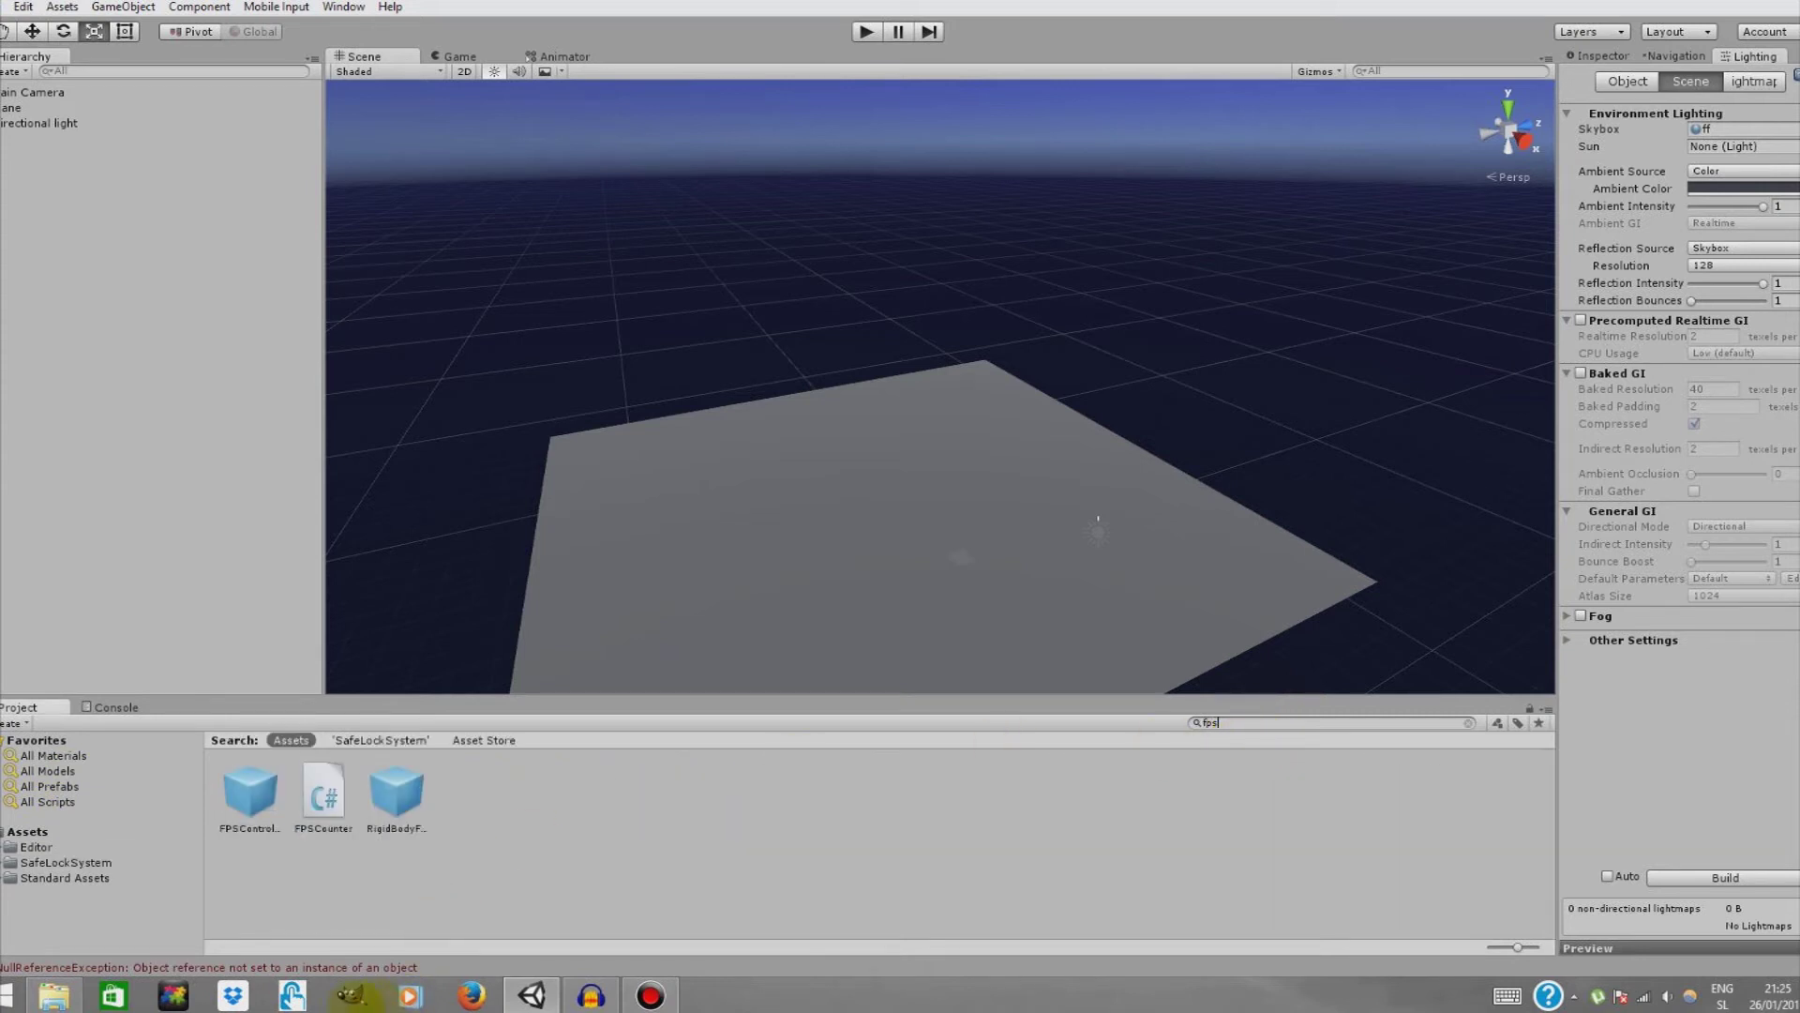
{"action": "left_click_drag", "start_coordinate": [250, 797], "coordinate": [722, 568]}
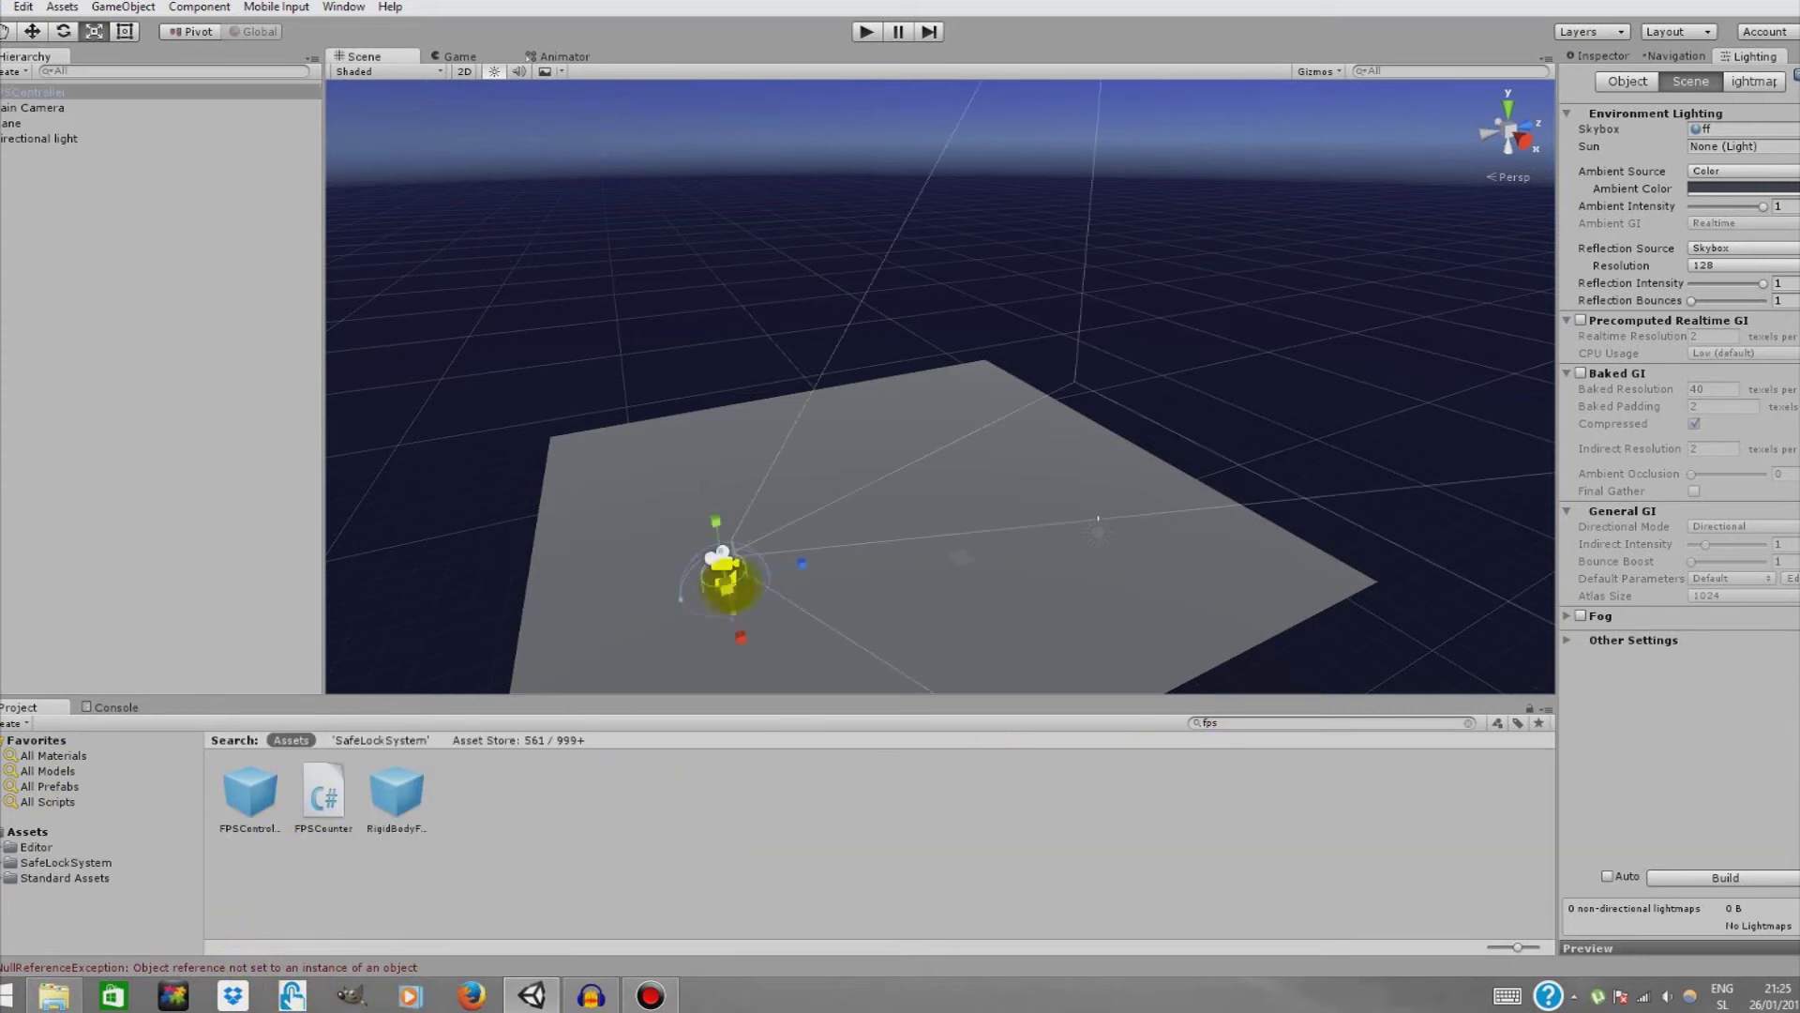
{"action": "left_click", "coordinate": [32, 31]}
{"action": "left_click_drag", "start_coordinate": [716, 531], "coordinate": [703, 481]}
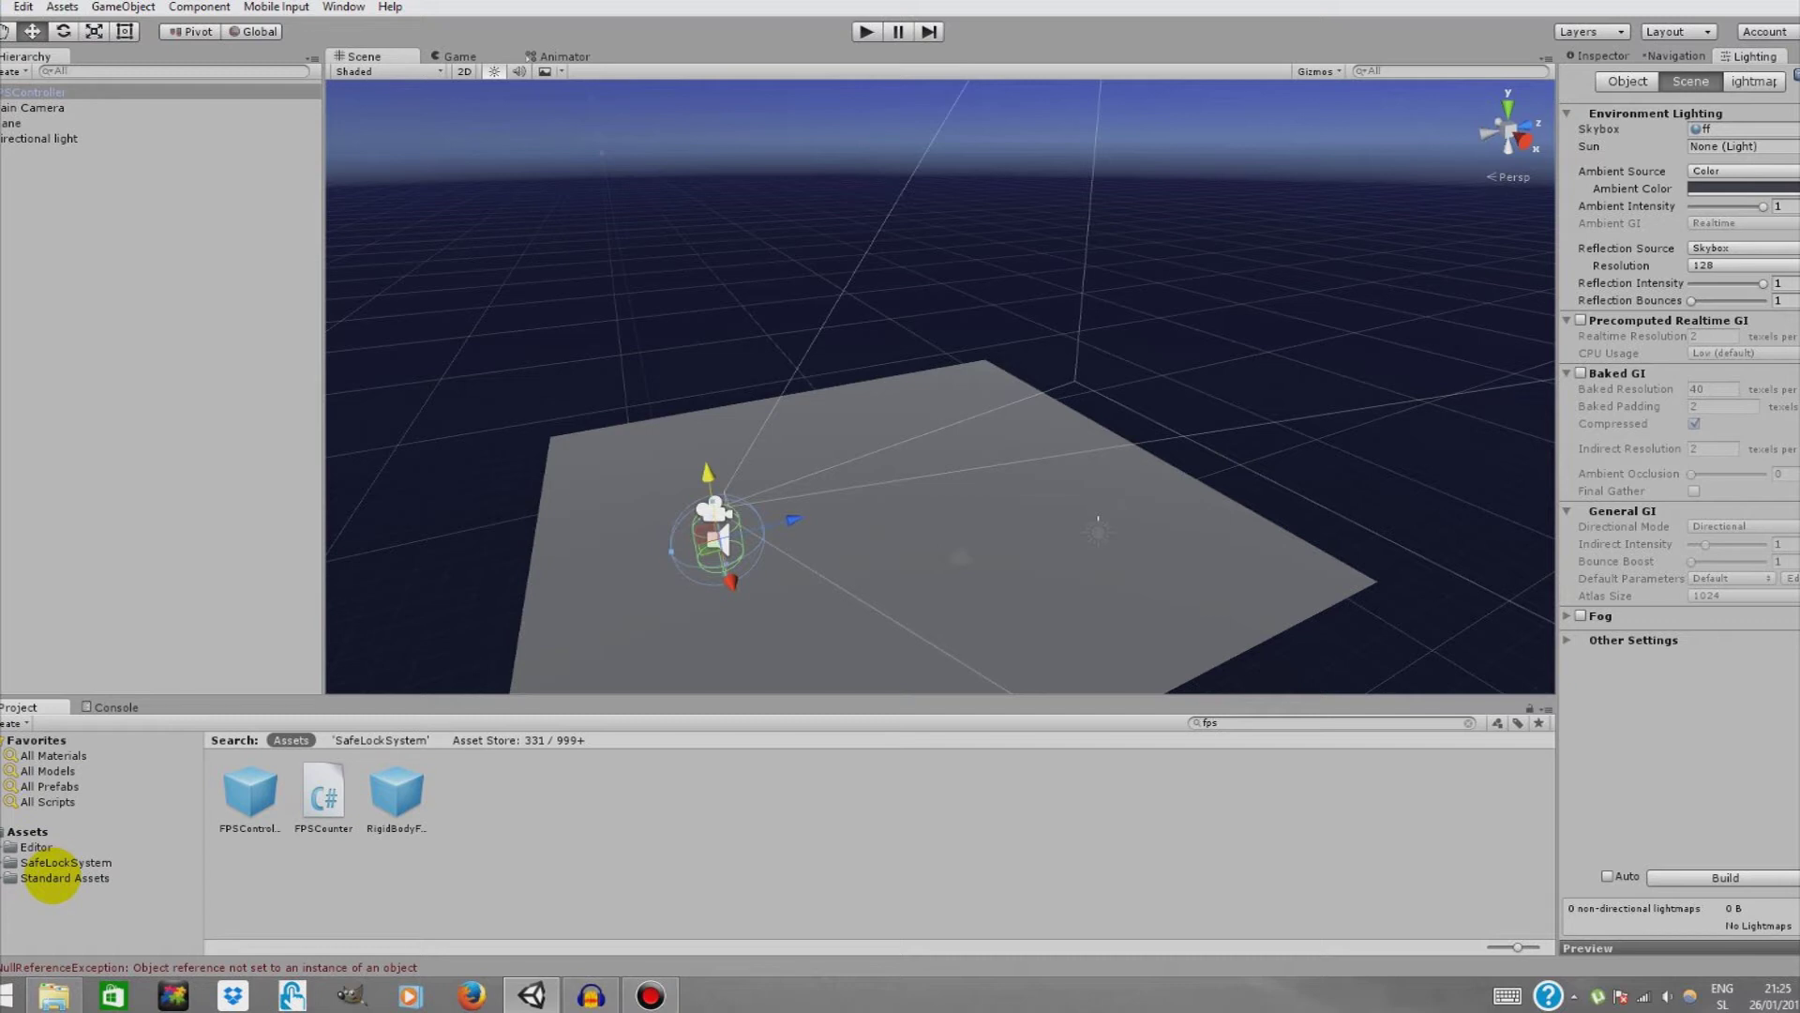
- Add a 3D cube to the scene and place it on the plane at about X 5.74, Y 4.54
{"action": "left_click", "coordinate": [62, 863]}
{"action": "key", "text": "d"}
{"action": "right_click_drag", "start_coordinate": [1062, 462], "coordinate": [1050, 477]}
{"action": "key", "text": "w"}
{"action": "left_click", "coordinate": [123, 7]}
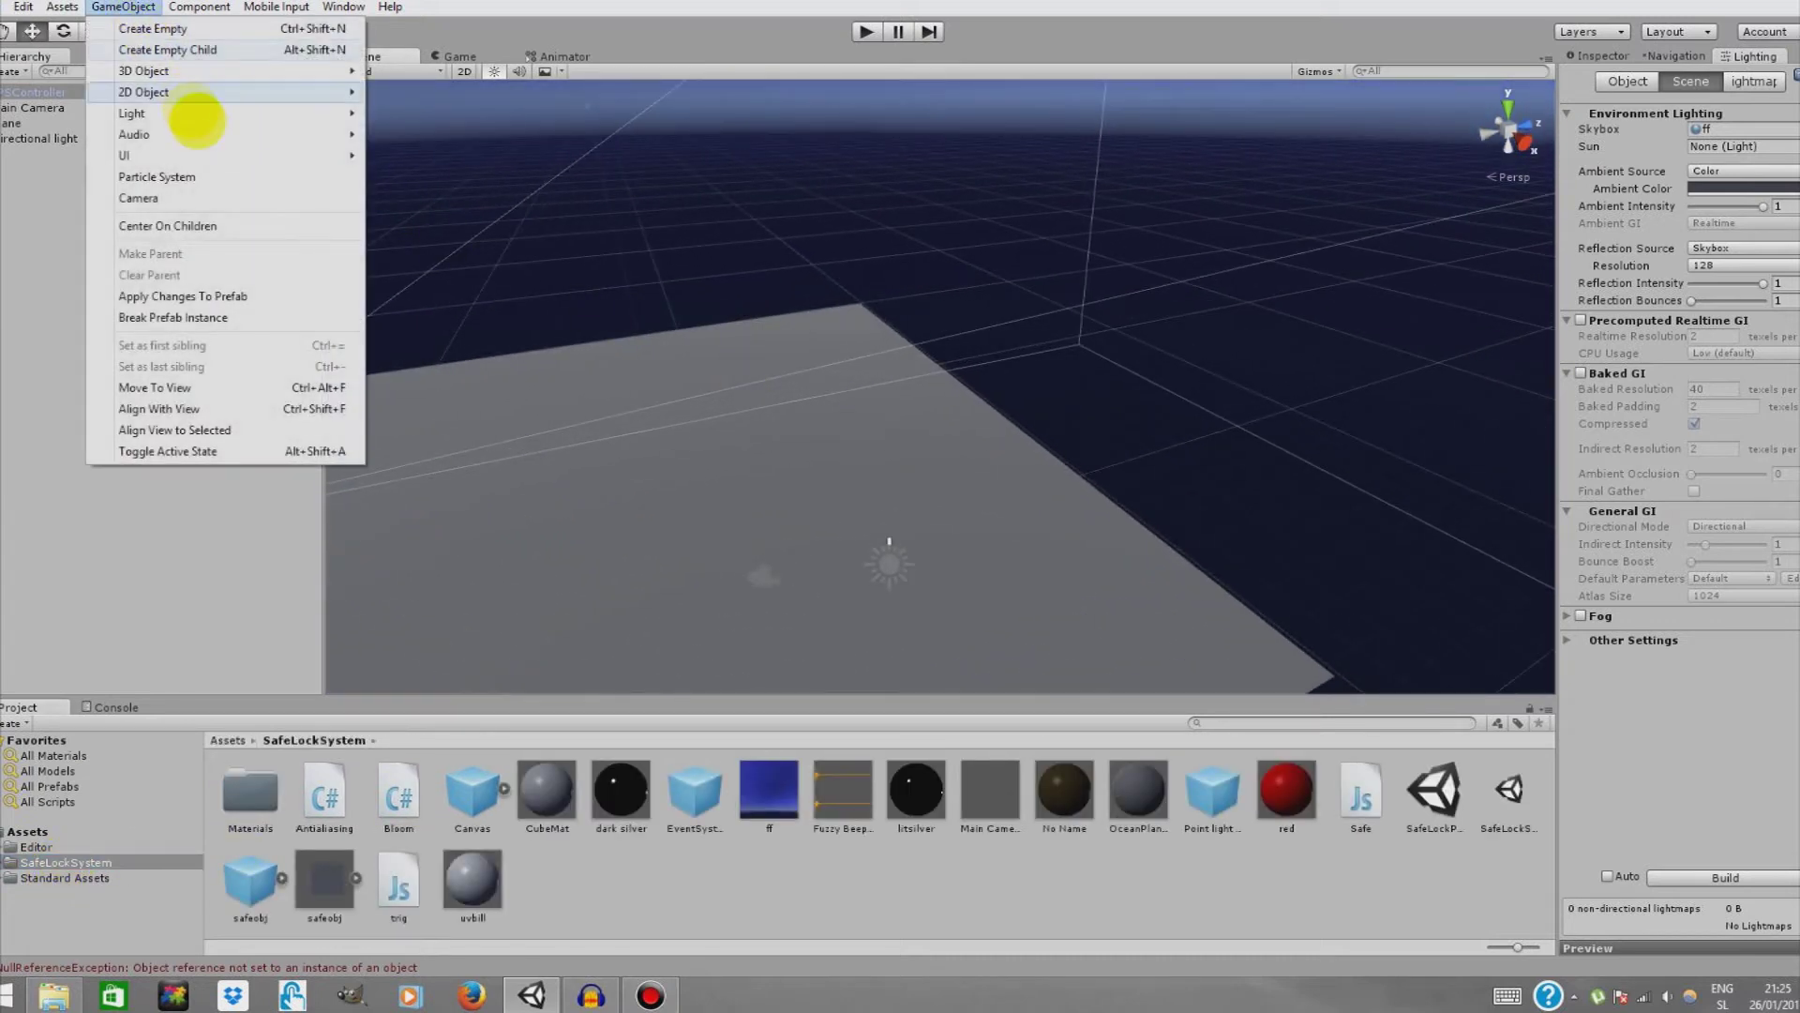
{"action": "mouse_move", "coordinate": [289, 70]}
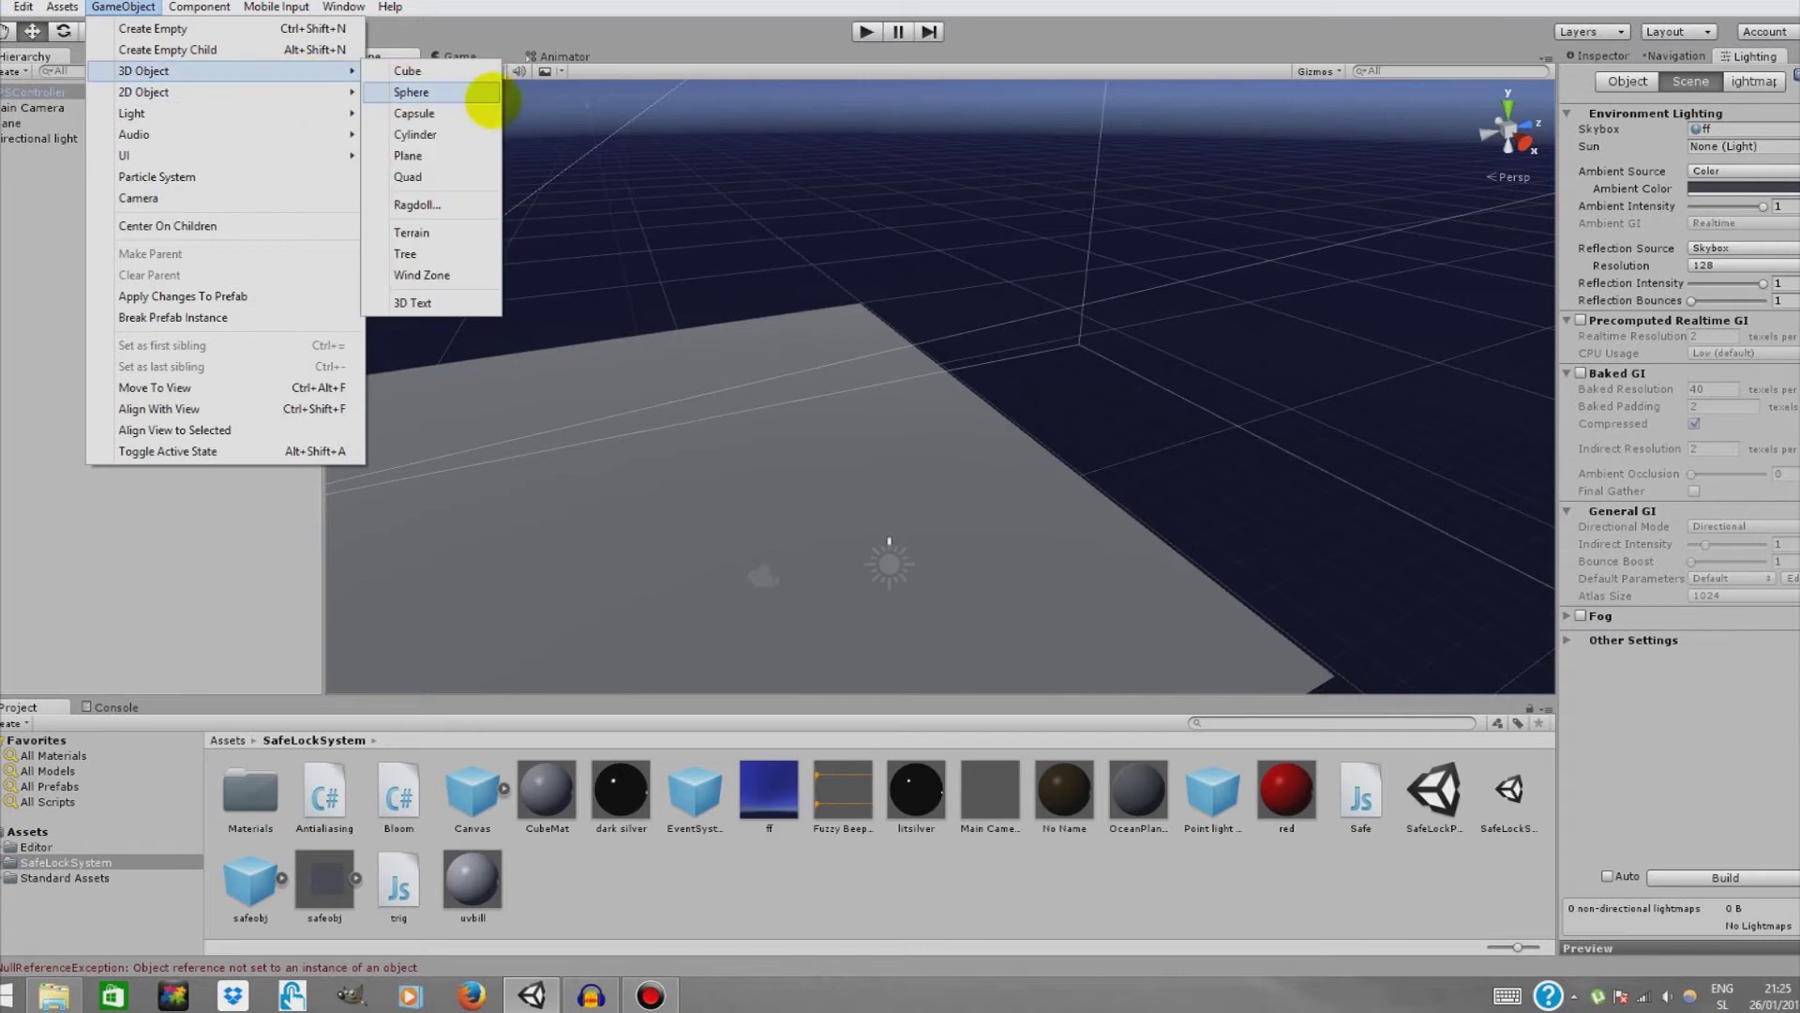
{"action": "left_click", "coordinate": [452, 75]}
{"action": "left_click_drag", "start_coordinate": [953, 385], "coordinate": [707, 526]}
{"action": "right_click_drag", "start_coordinate": [712, 574], "coordinate": [589, 625]}
{"action": "key", "text": "w"}
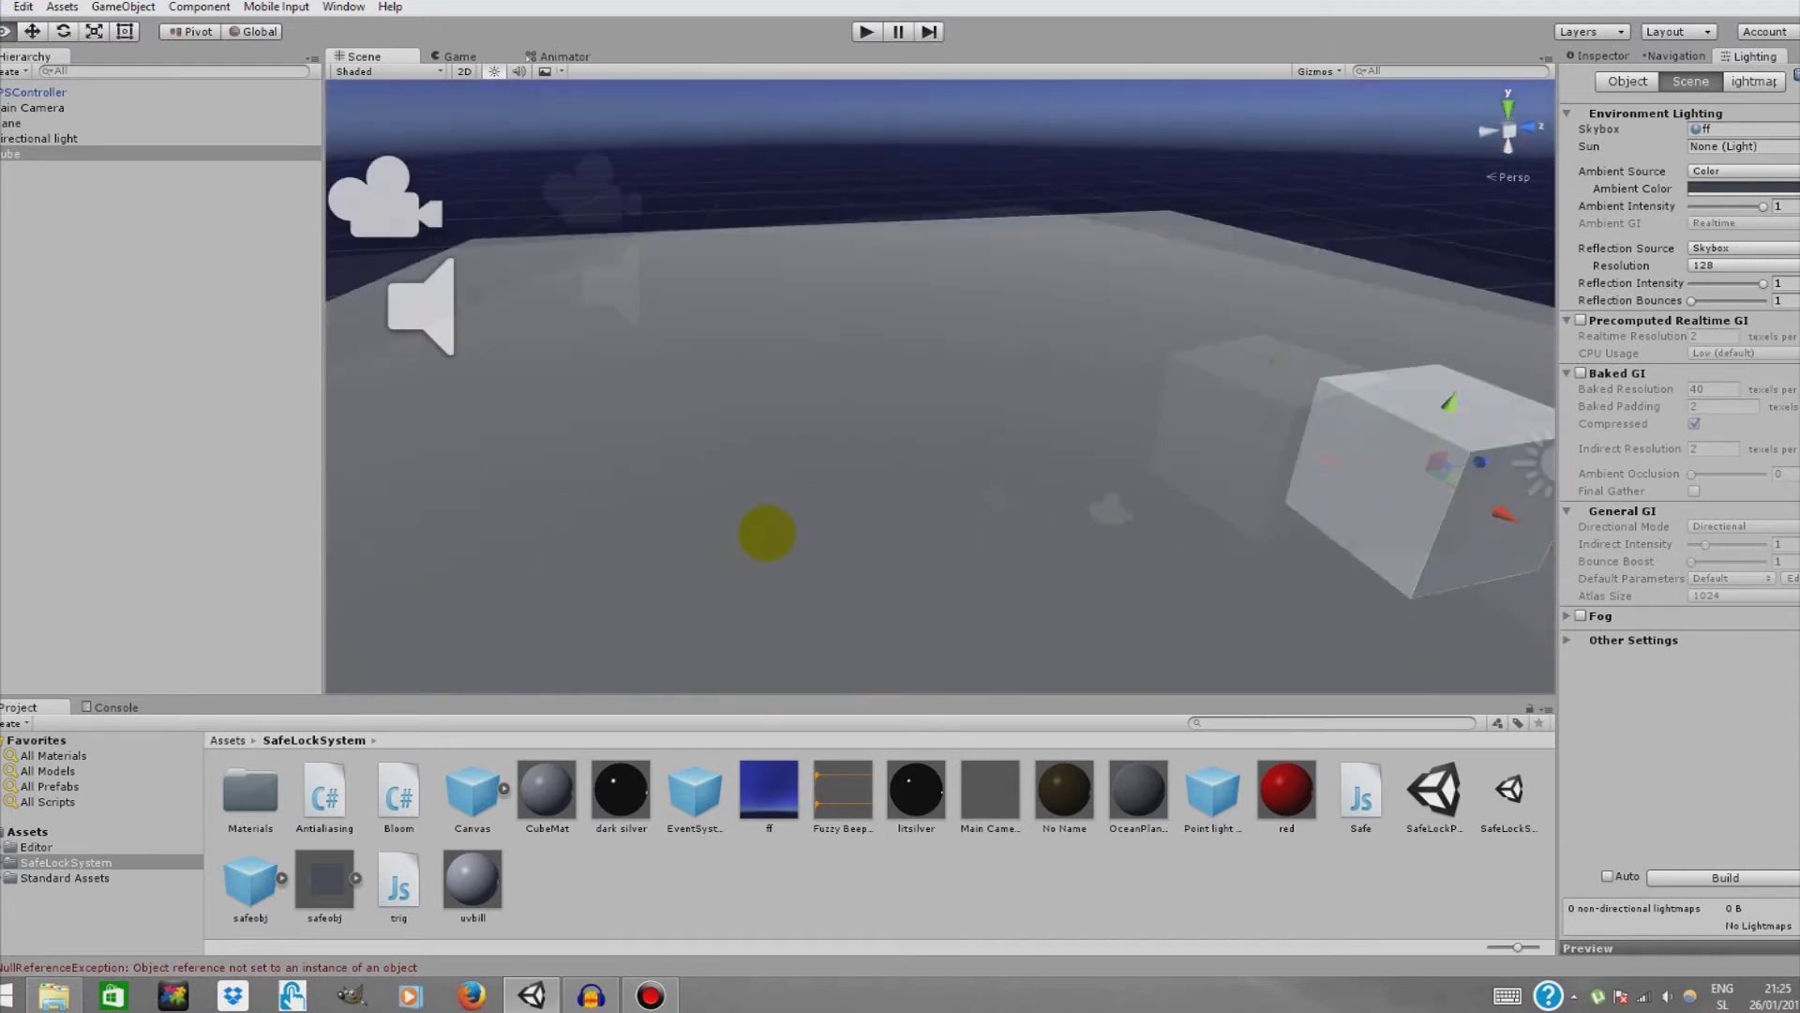
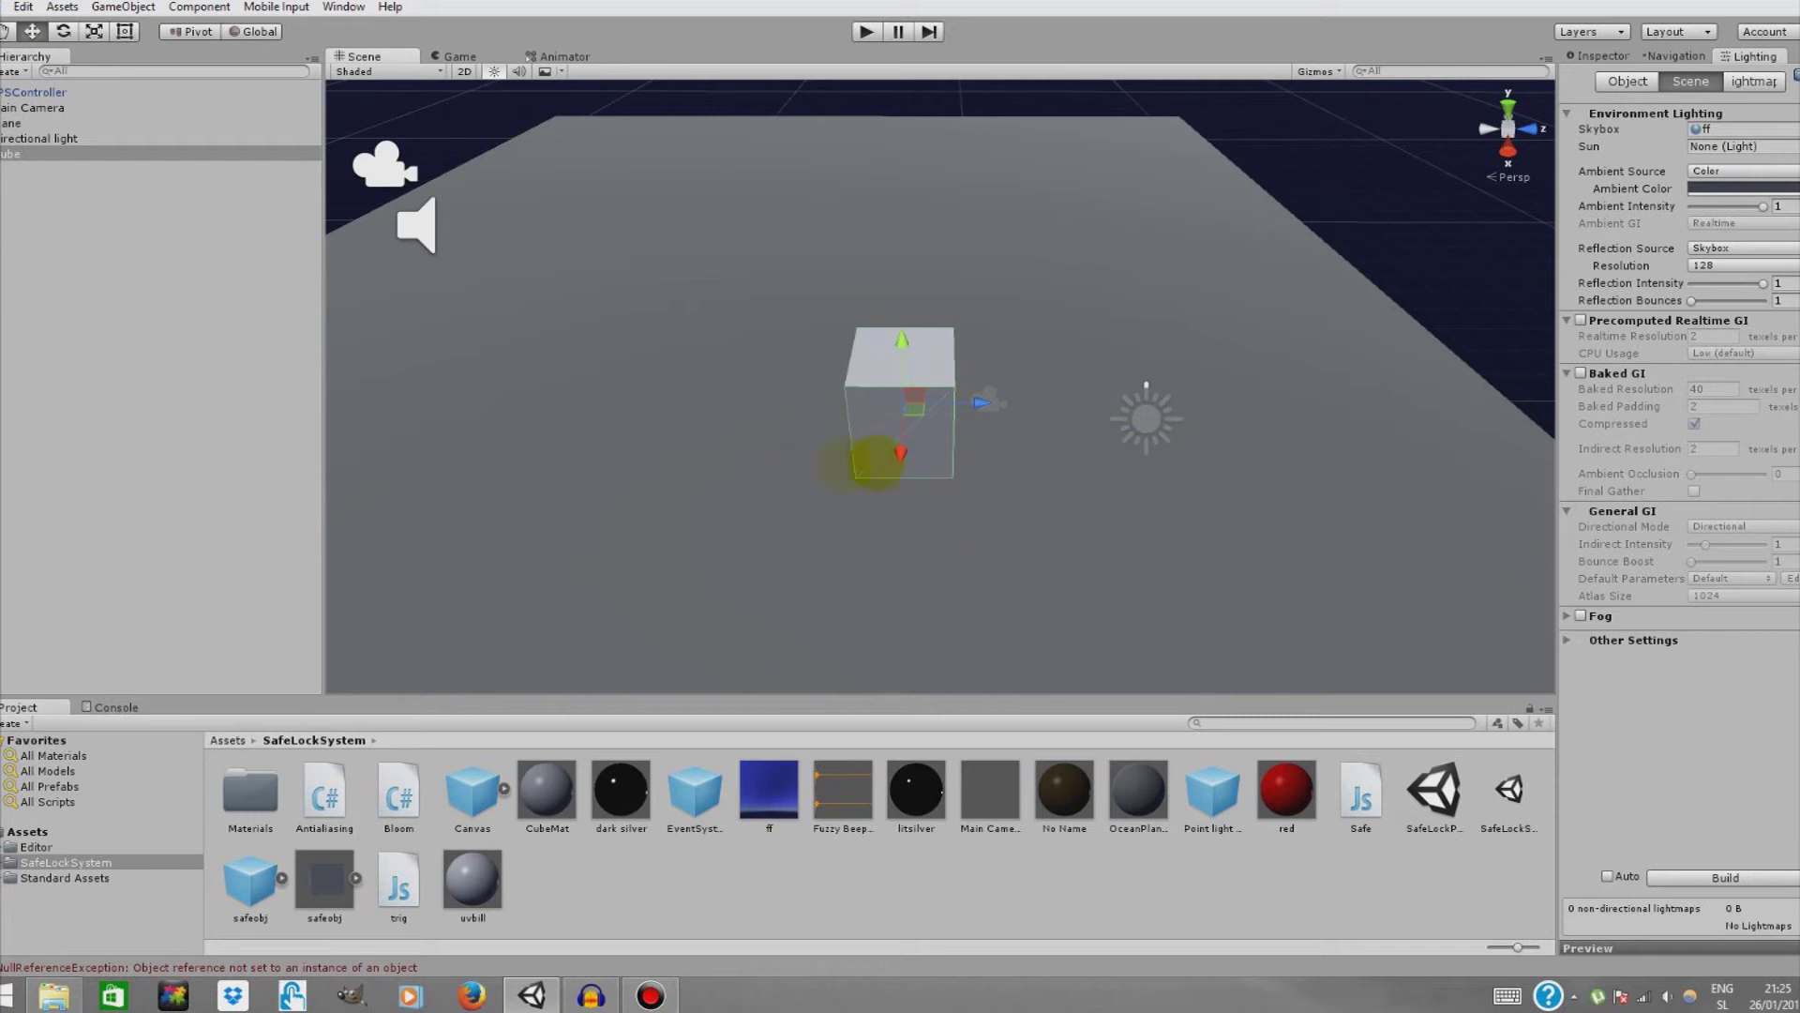
- Duplicate the cube and move the copy along the Z axis so it sits directly beside the original
{"action": "left_click", "coordinate": [219, 150]}
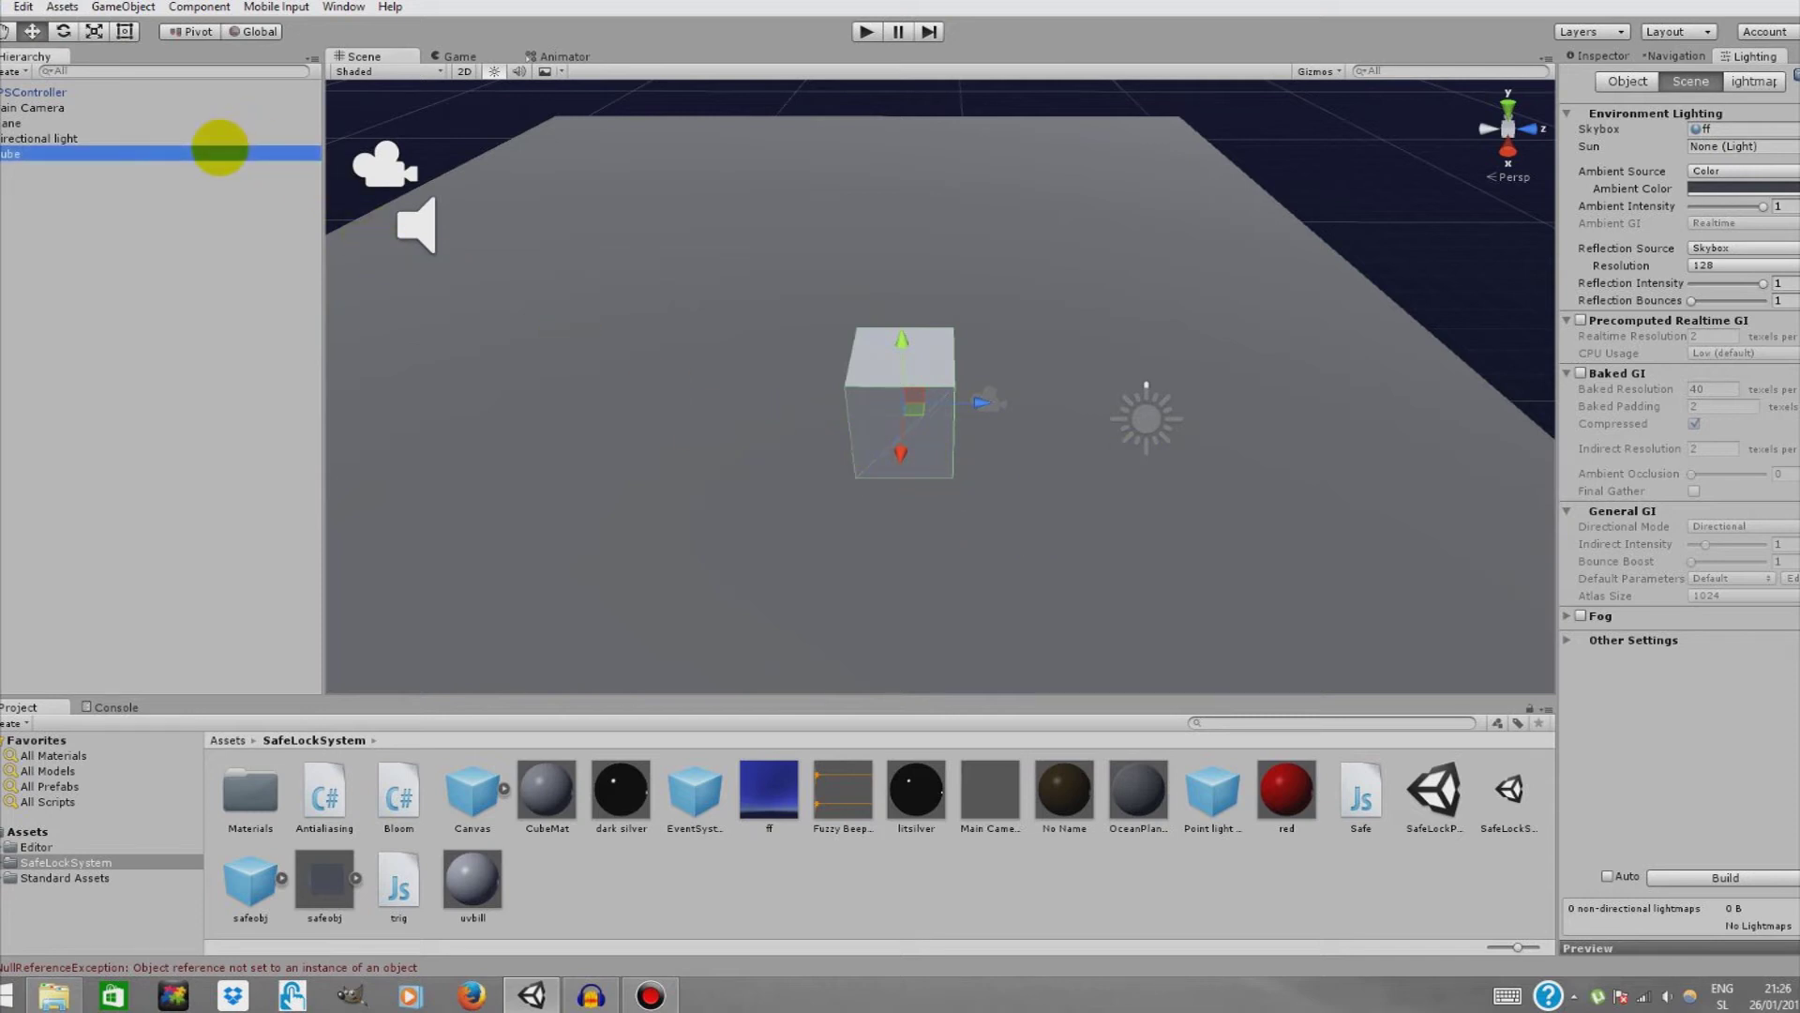
{"action": "right_click", "coordinate": [218, 150]}
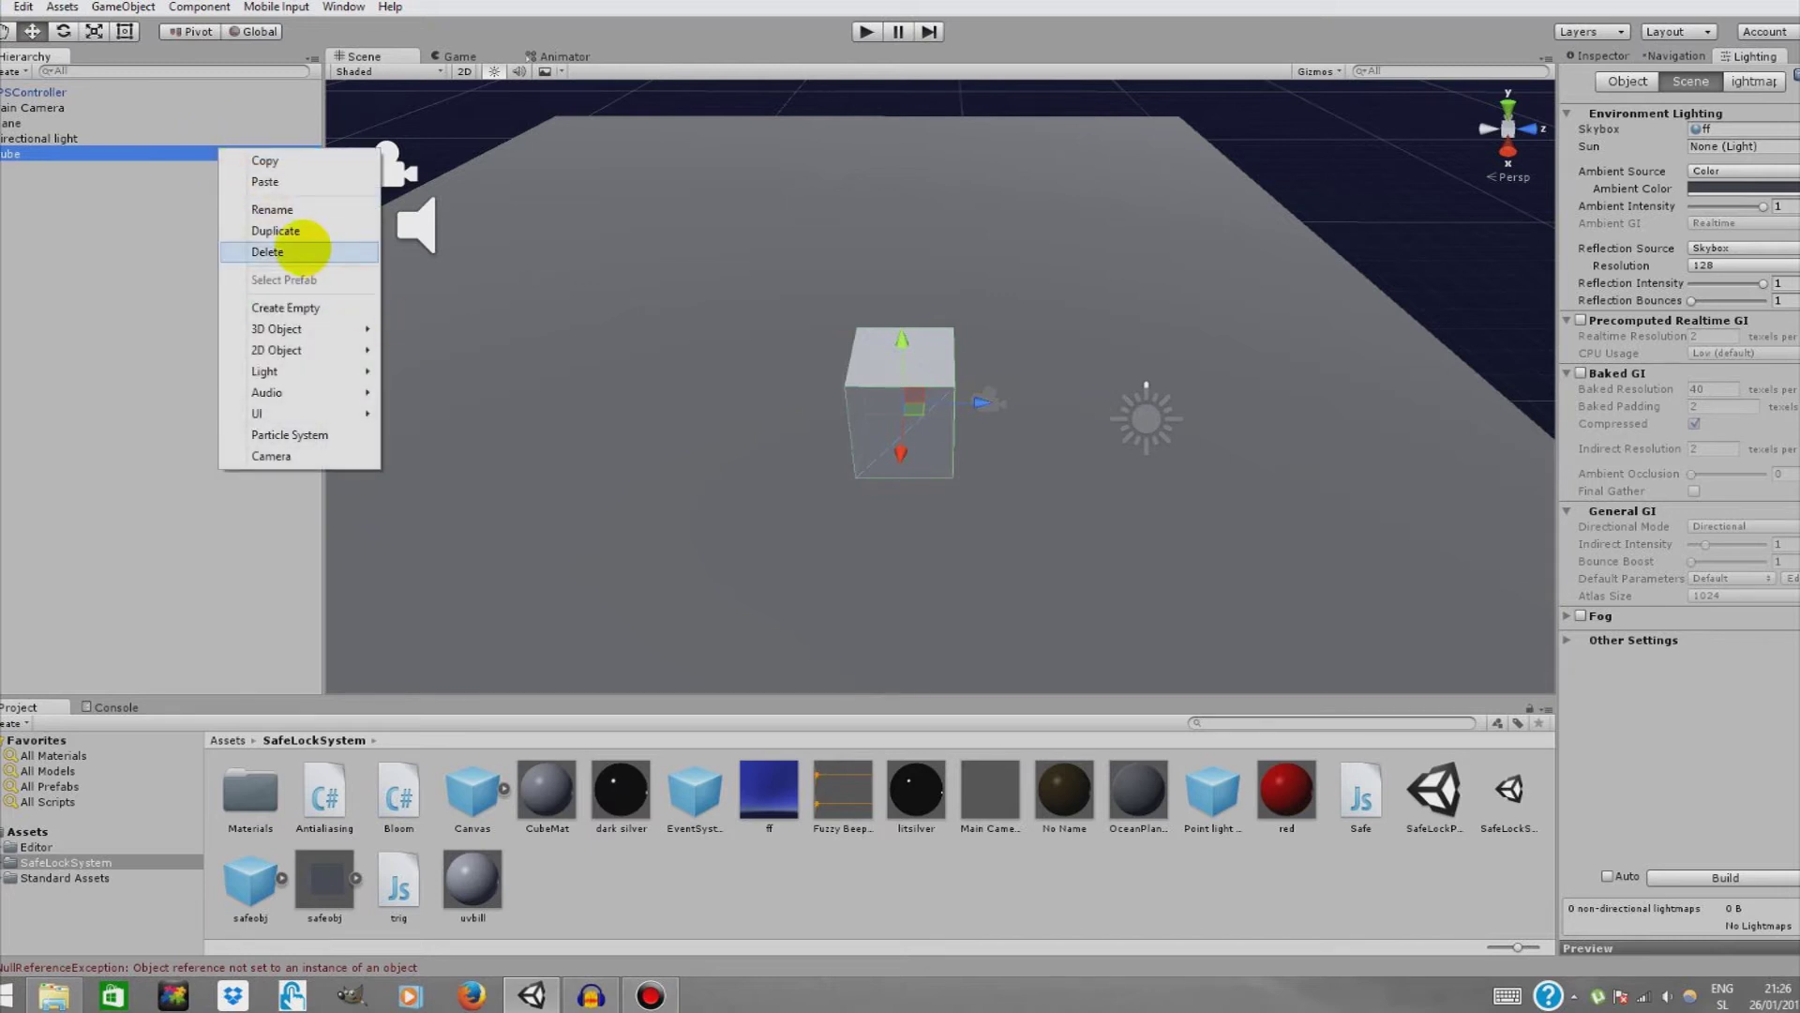
{"action": "left_click", "coordinate": [275, 230]}
{"action": "left_click_drag", "start_coordinate": [978, 401], "coordinate": [882, 422]}
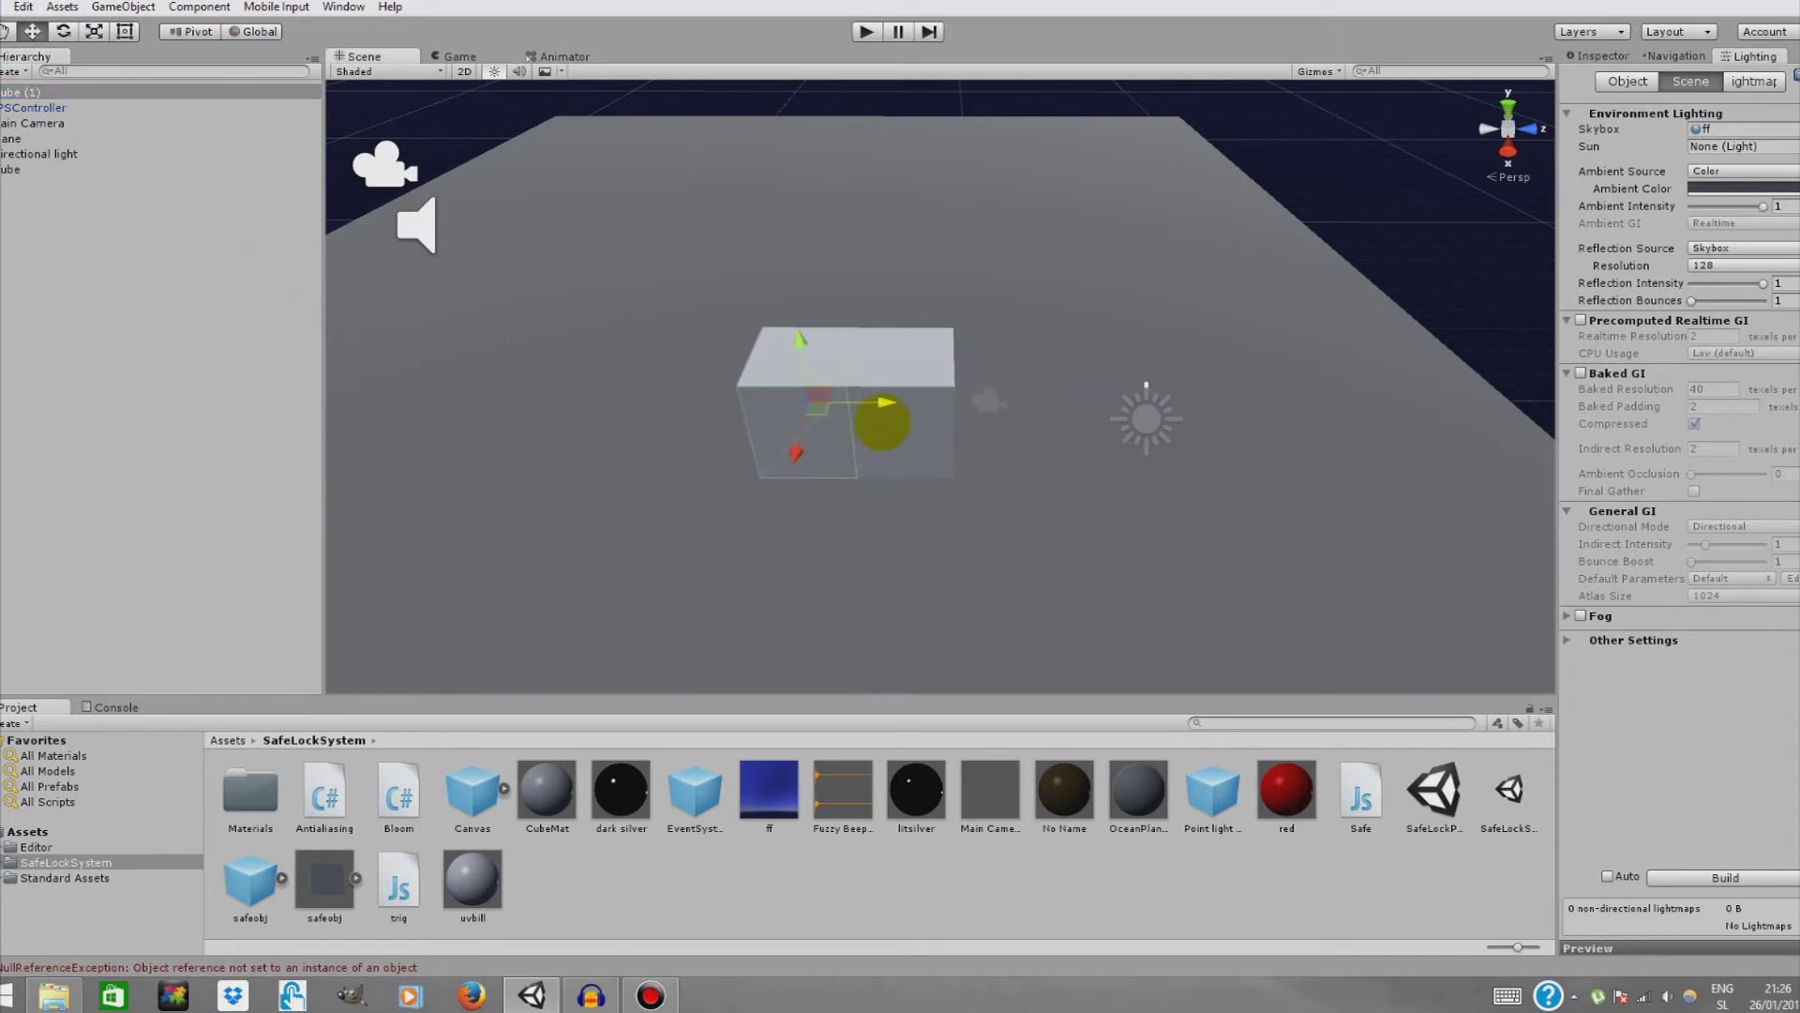
- Set up the duplicate cube as an invisible trigger named triggerCube (1), with Mesh Renderer off and Is Trigger on
{"action": "left_click", "coordinate": [263, 92]}
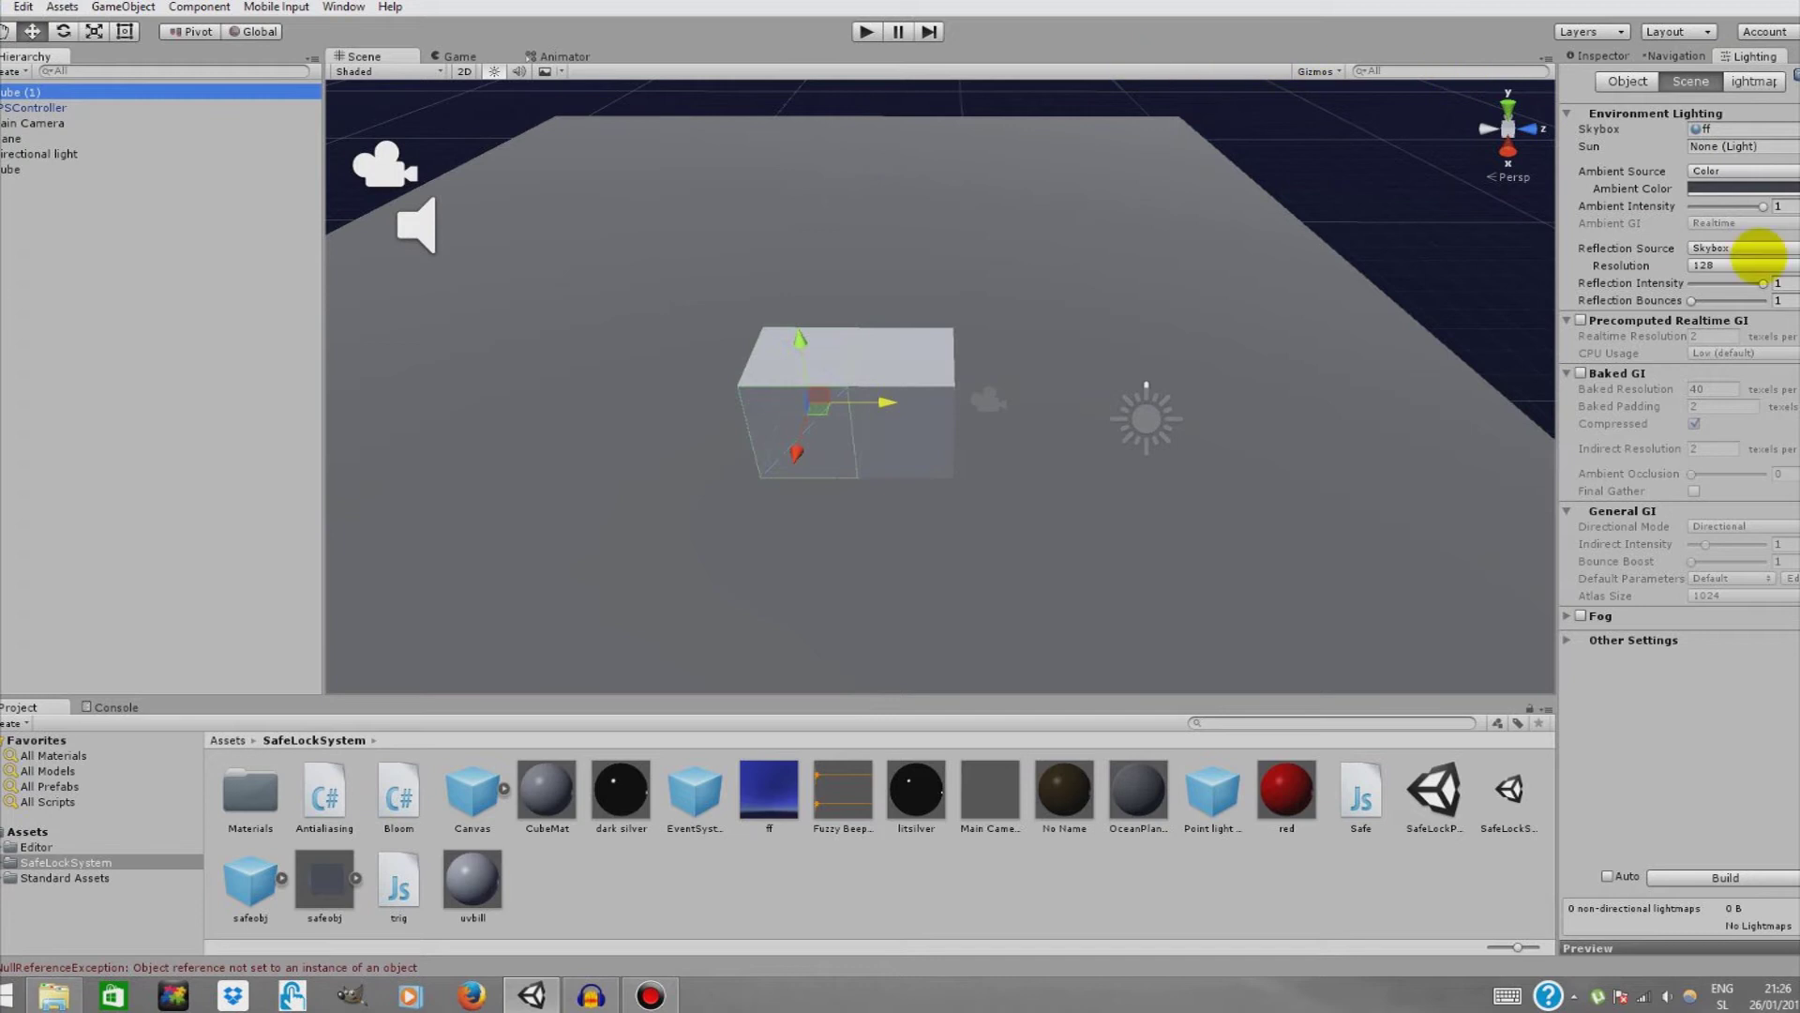
{"action": "left_click", "coordinate": [1606, 55]}
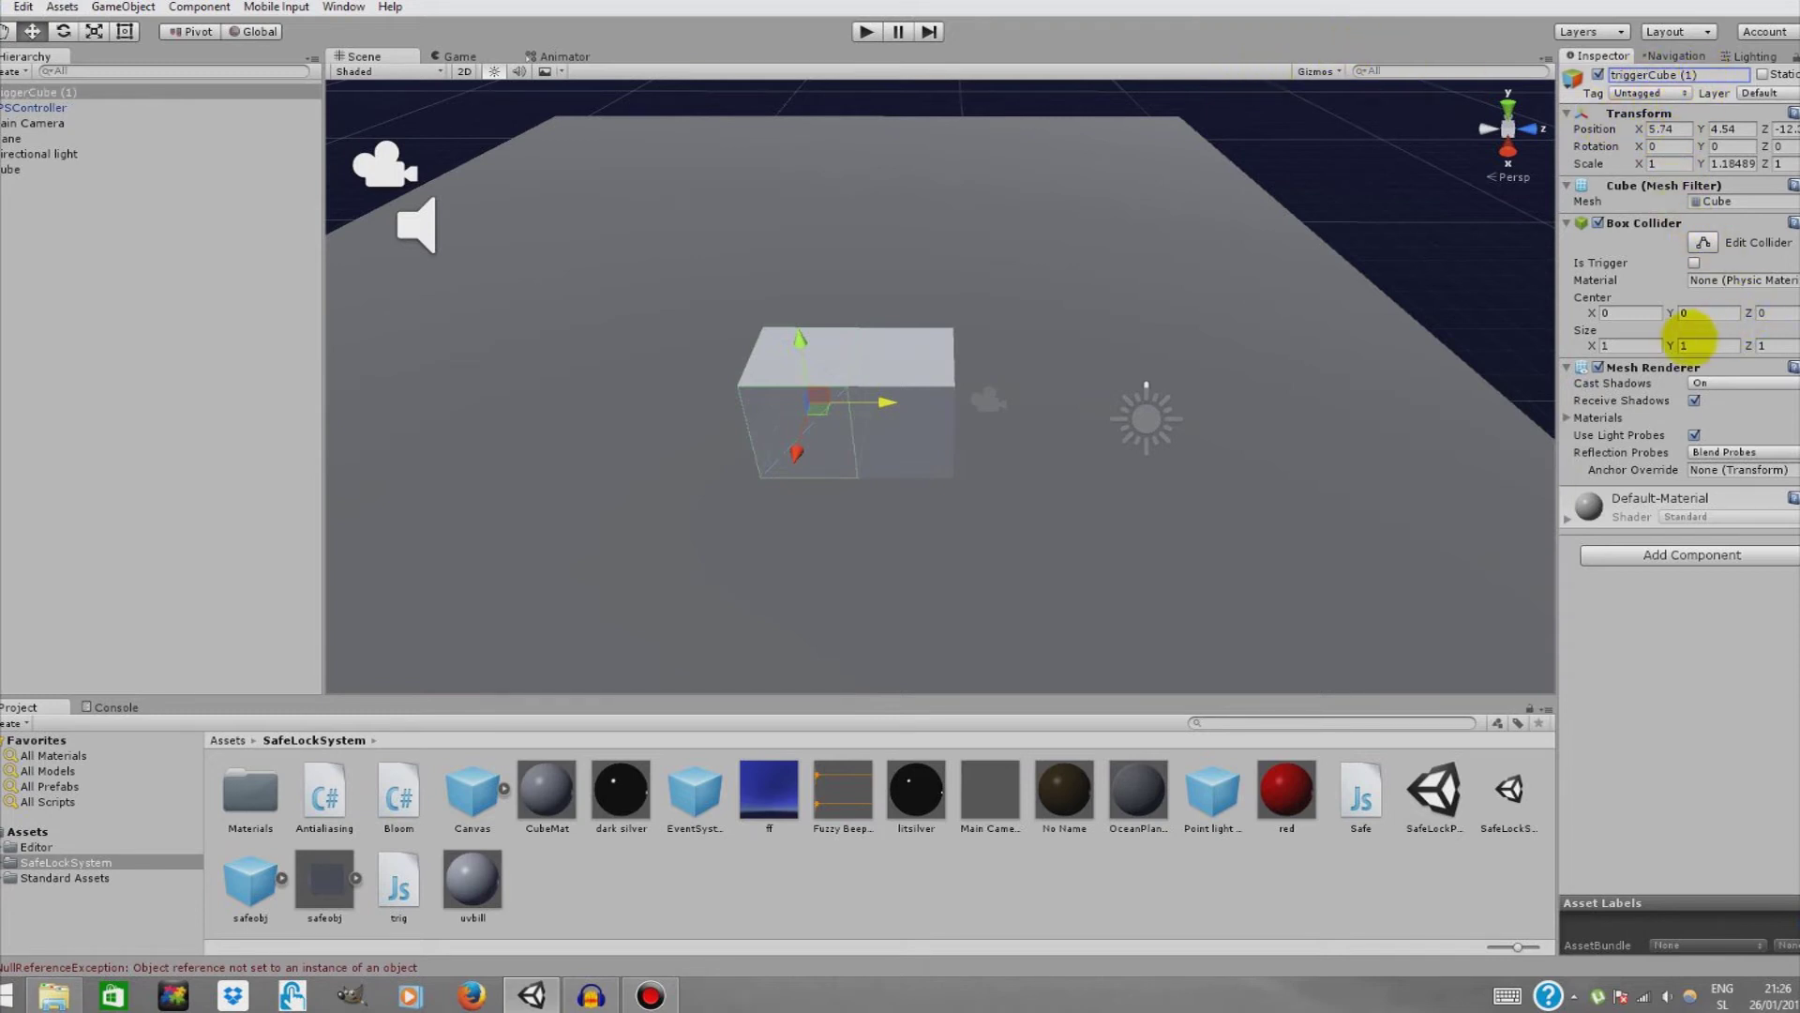
{"action": "left_click", "coordinate": [1598, 367]}
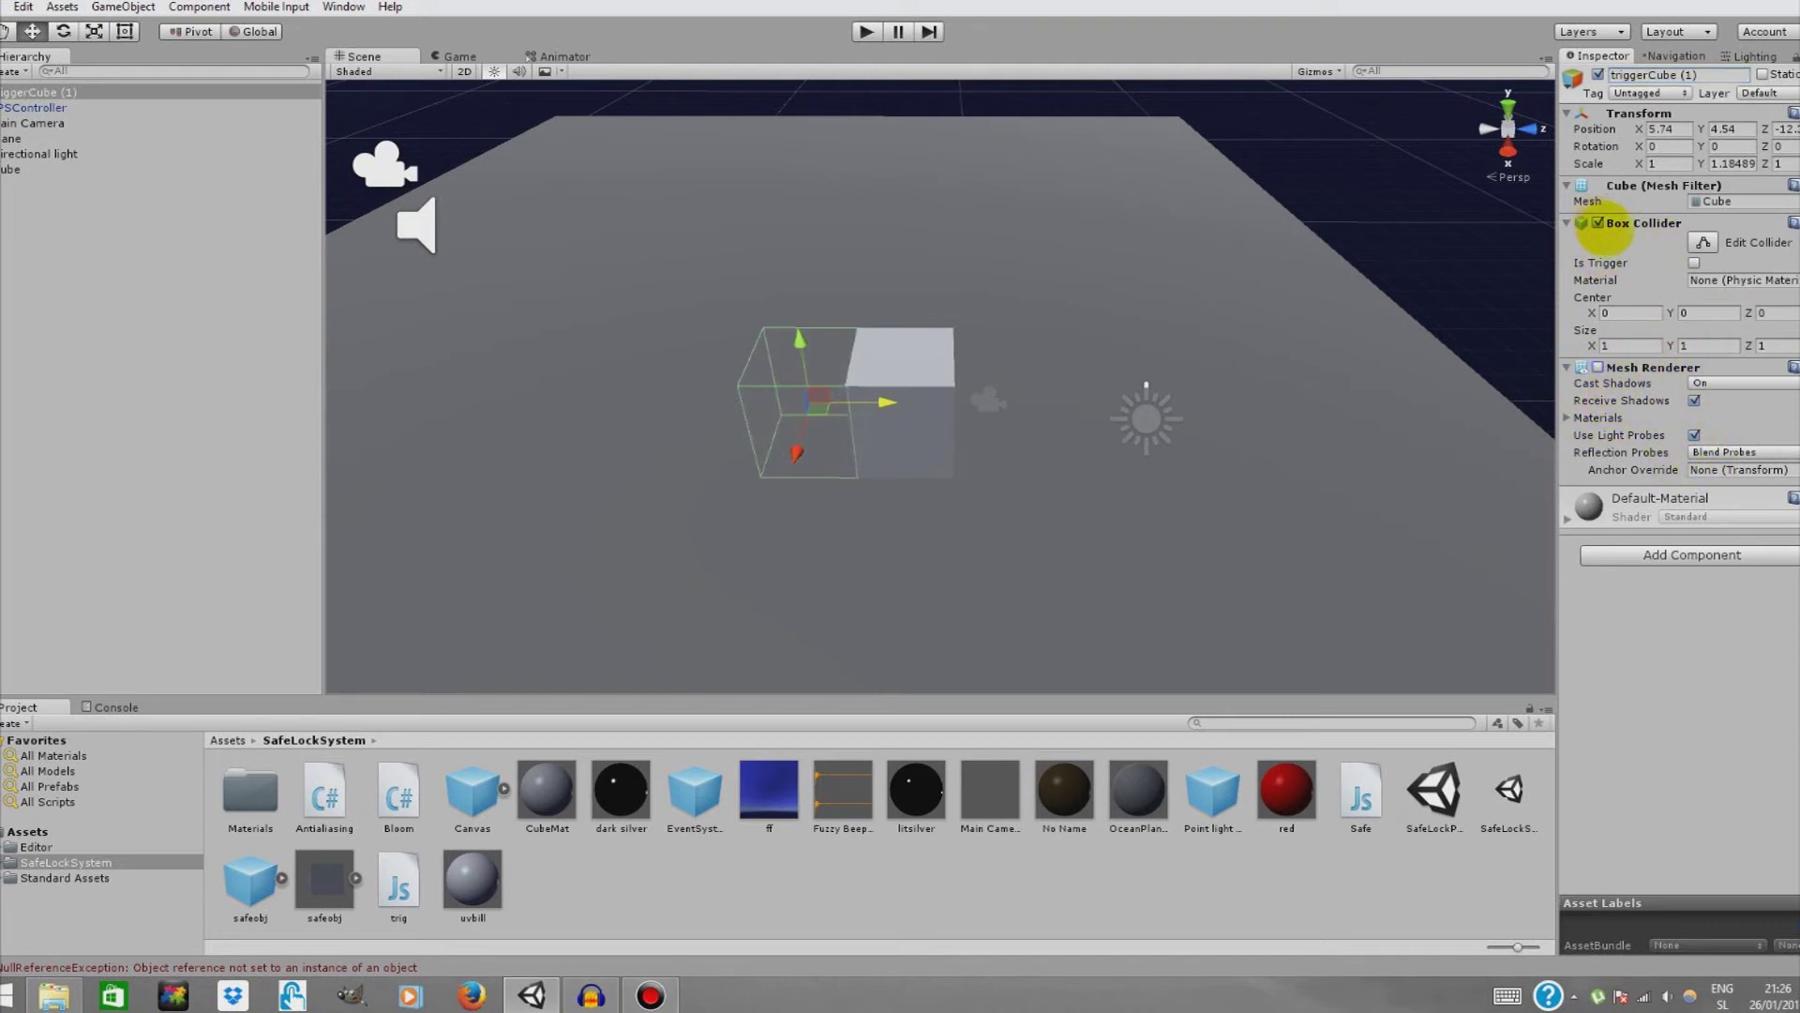
- Enlarge the trigger cube to a scale of about 2.08 in X and 1.76 in Z
{"action": "right_click_drag", "start_coordinate": [1335, 300], "coordinate": [1372, 273]}
{"action": "key", "text": "w"}
{"action": "key", "text": "s"}
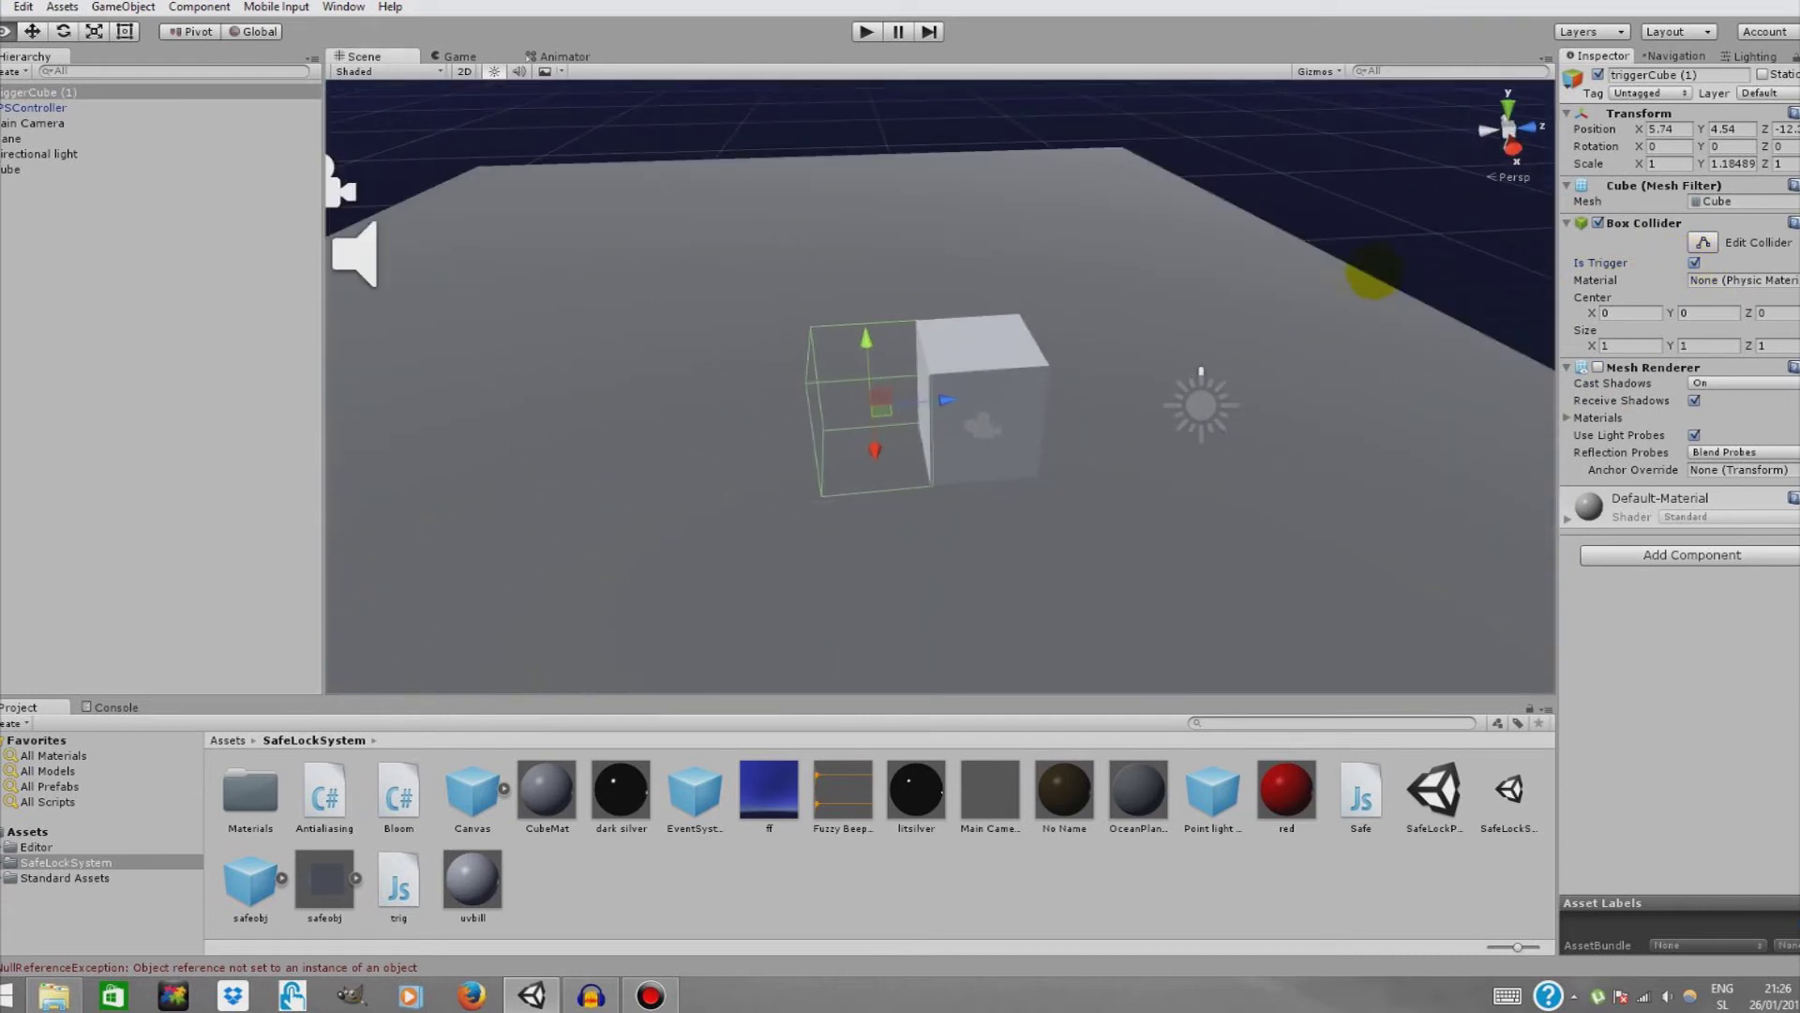
{"action": "left_click", "coordinate": [94, 31]}
{"action": "left_click_drag", "start_coordinate": [945, 403], "coordinate": [902, 403]}
{"action": "left_click", "coordinate": [32, 31]}
{"action": "left_click", "coordinate": [93, 32]}
{"action": "left_click_drag", "start_coordinate": [818, 456], "coordinate": [820, 499]}
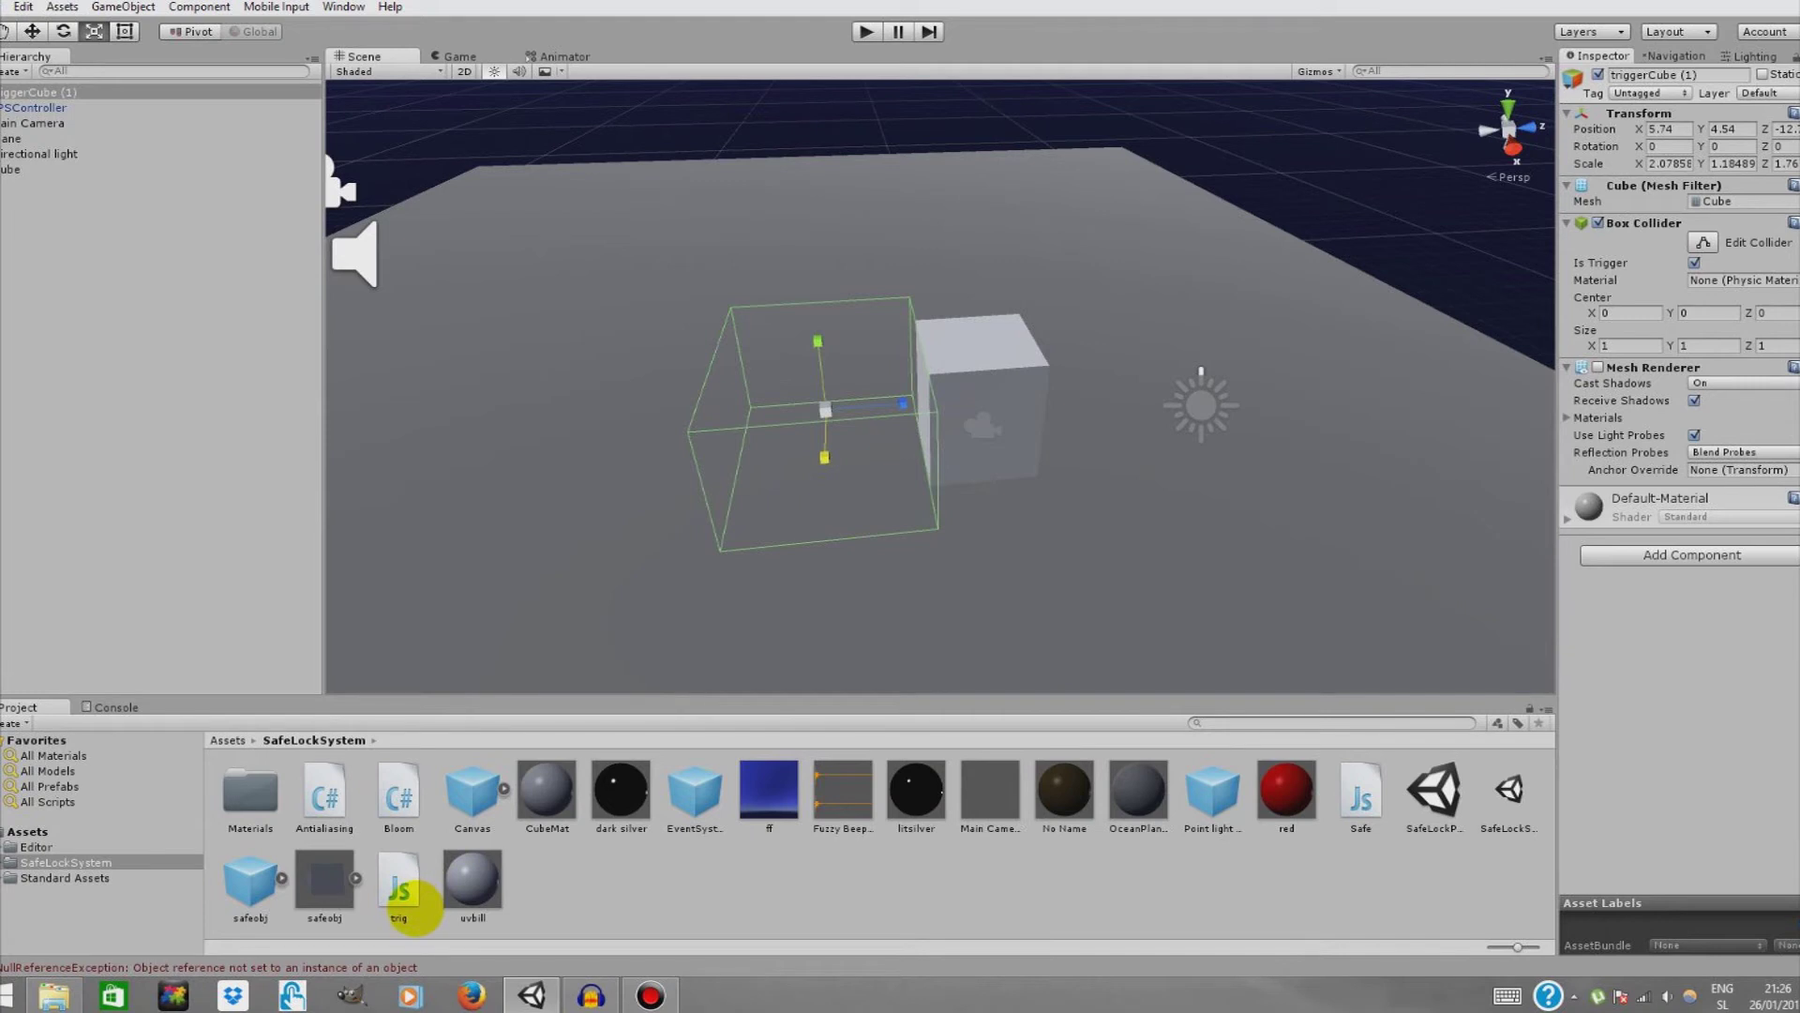
- Attach the trig script to the trigger cube and display the script's code
{"action": "left_click_drag", "start_coordinate": [398, 891], "coordinate": [1663, 651]}
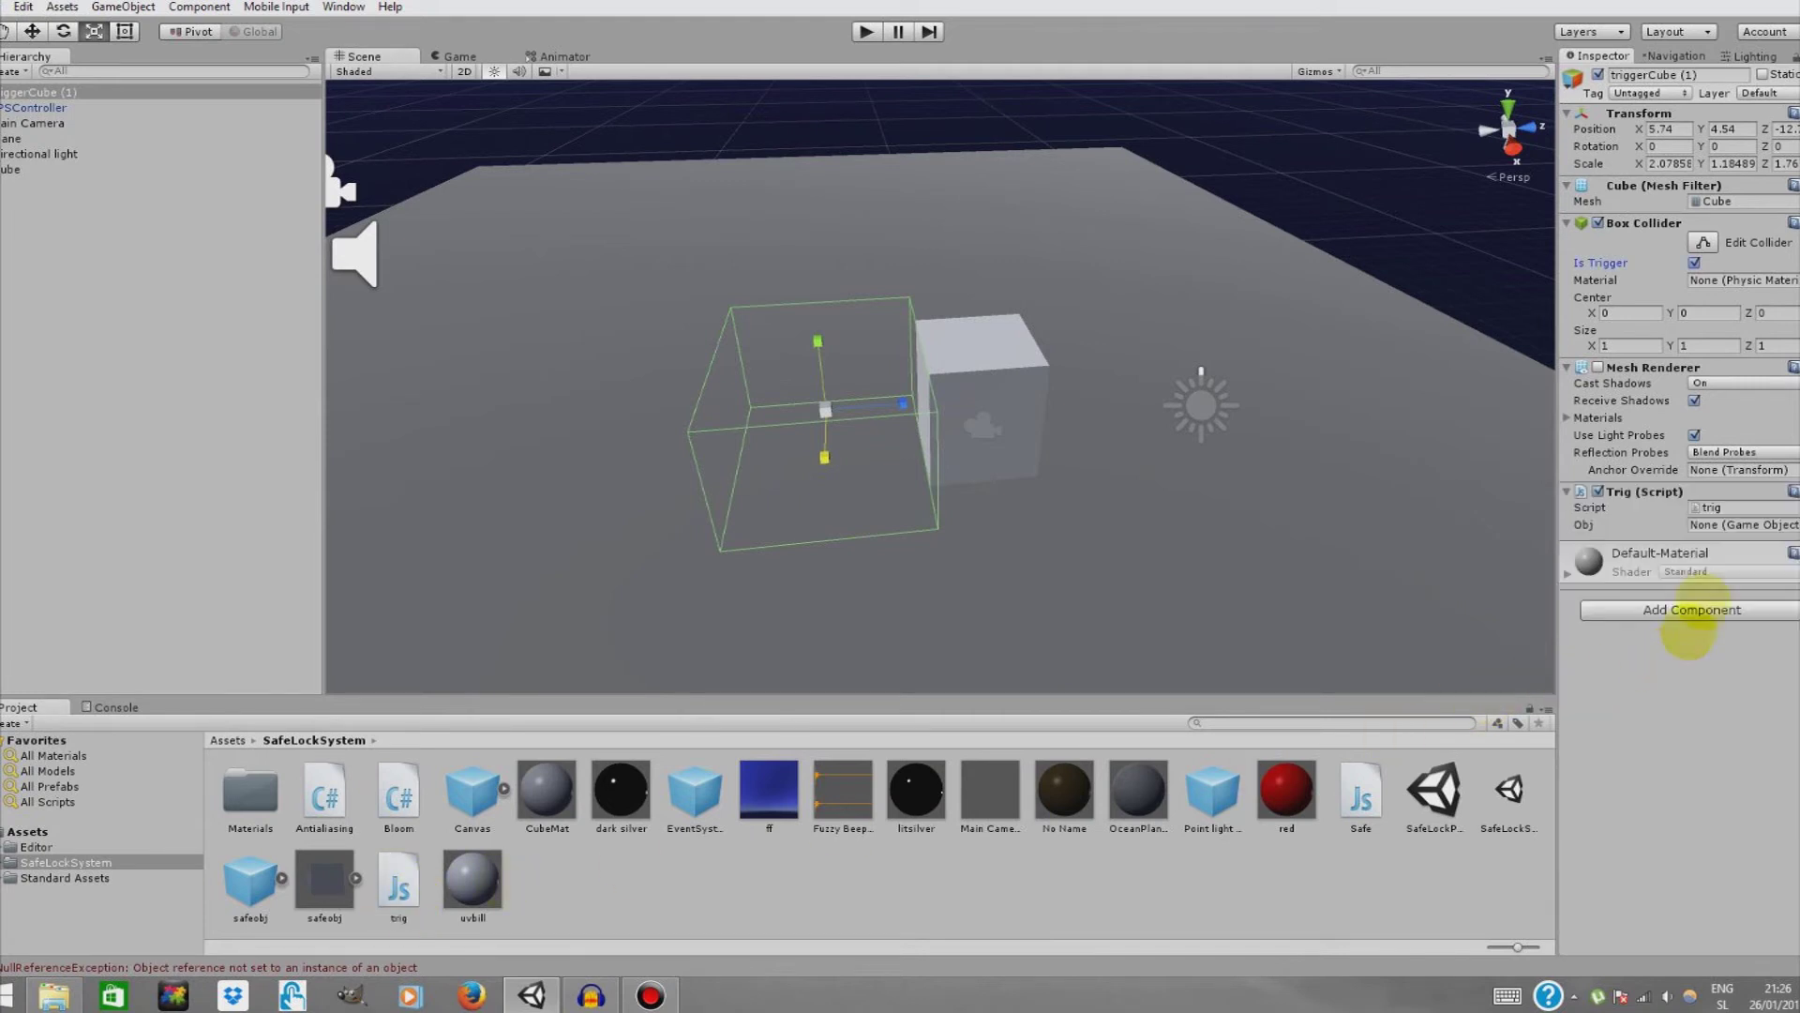
{"action": "left_click", "coordinate": [400, 886]}
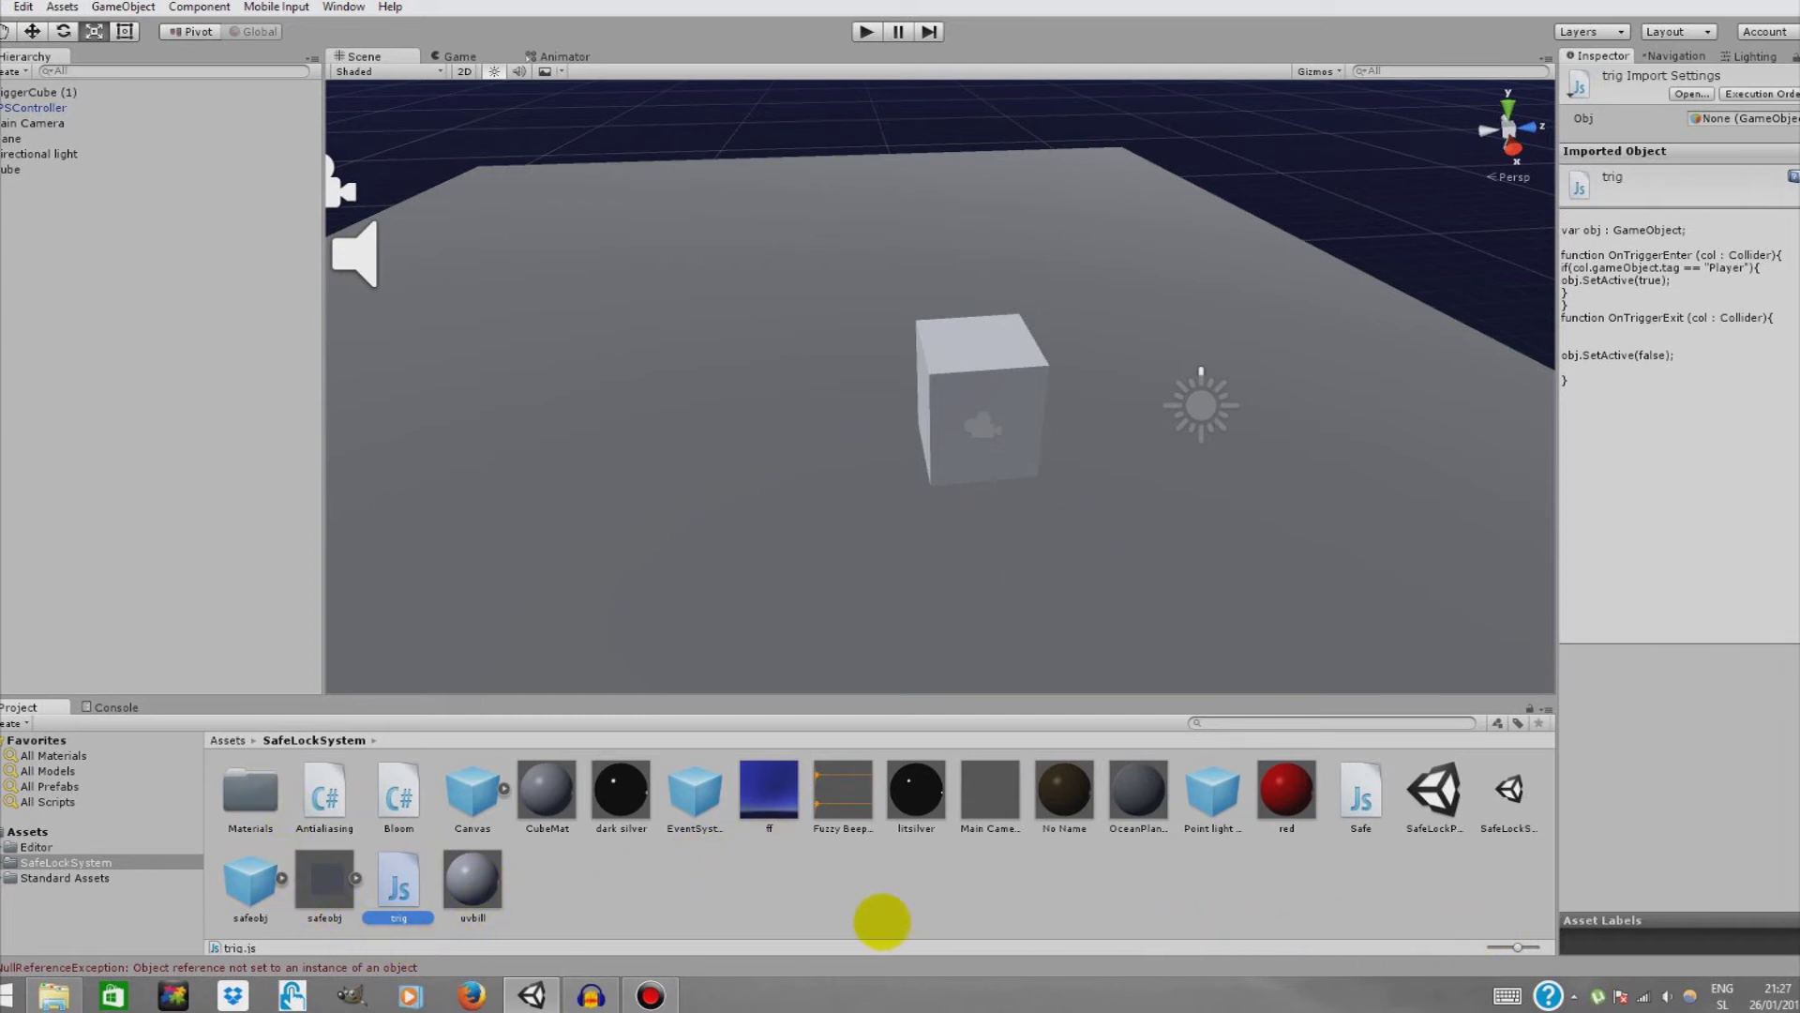
- Place the safeobj prefab from the SafeLockSystem folder in the scene over the visible cube
{"action": "left_click_drag", "start_coordinate": [249, 876], "coordinate": [958, 359]}
{"action": "right_click_drag", "start_coordinate": [960, 359], "coordinate": [1272, 320]}
{"action": "scroll", "coordinate": [1273, 320], "scroll_direction": "down", "scroll_amount": 5}
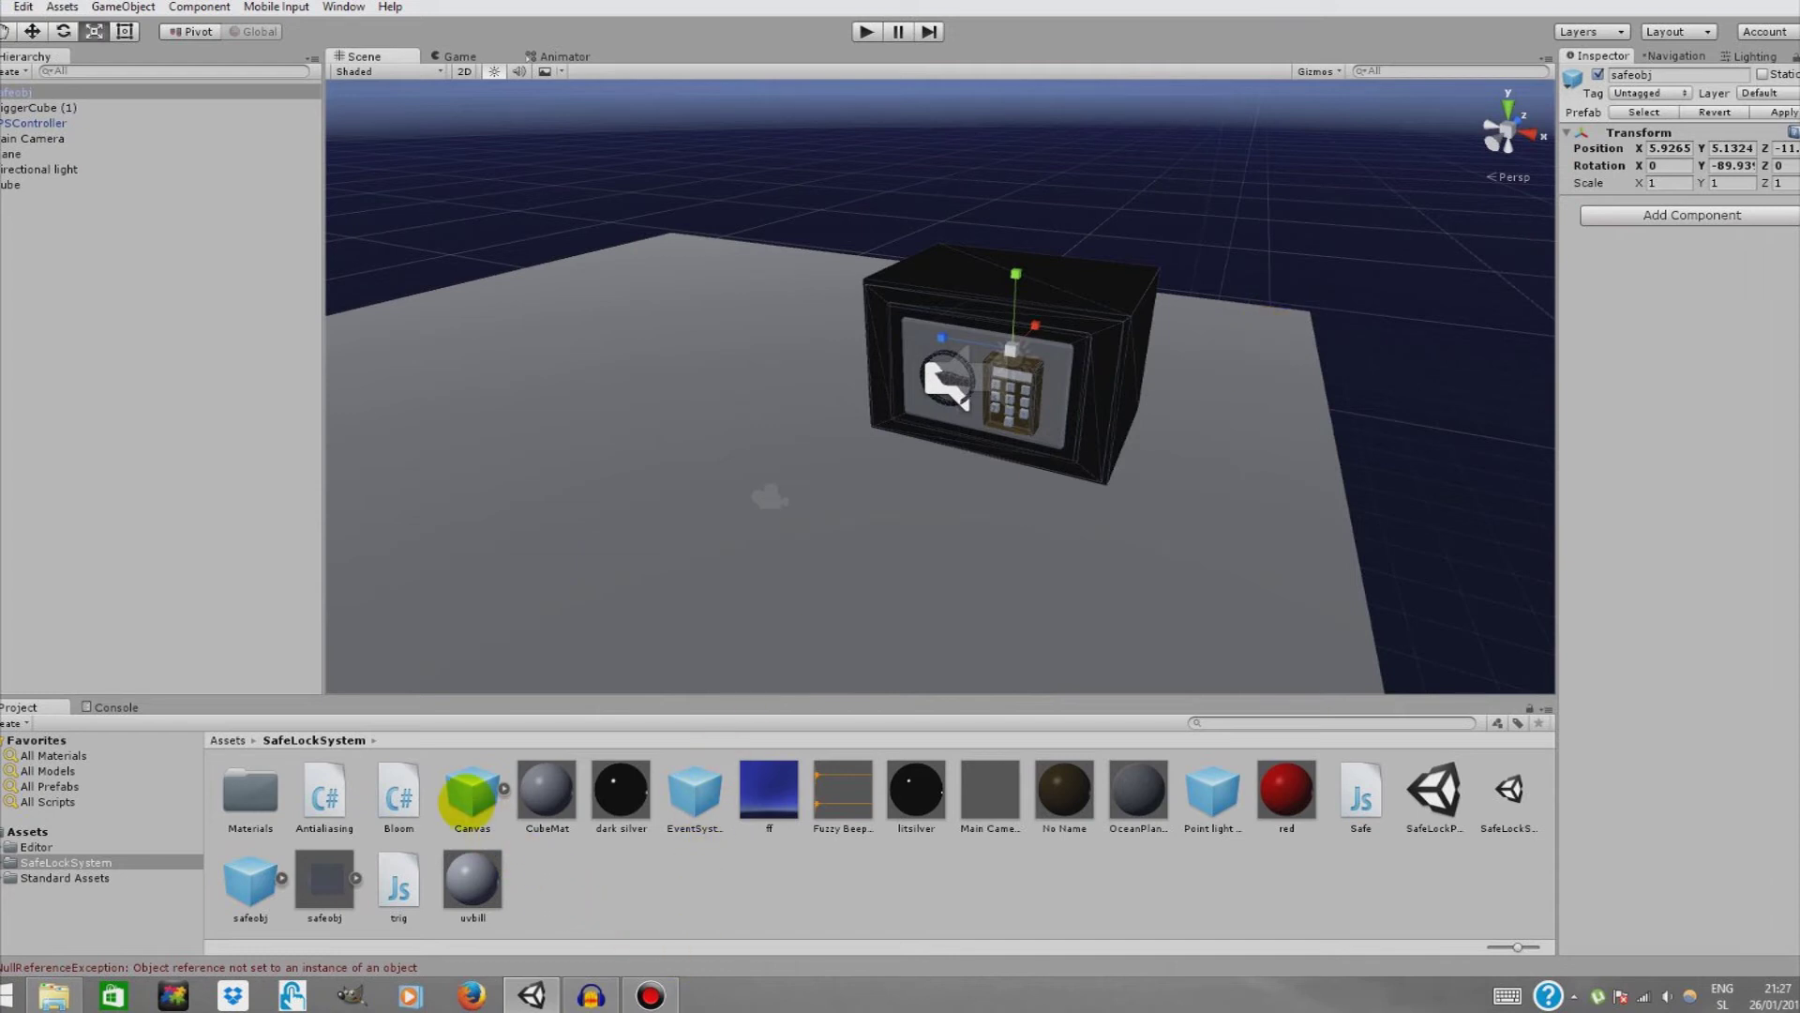
- Add the Canvas prefab from the SafeLockSystem folder to the scene near the safe
{"action": "left_click_drag", "start_coordinate": [934, 488], "coordinate": [945, 490]}
{"action": "right_click_drag", "start_coordinate": [945, 490], "coordinate": [891, 541]}
{"action": "left_click_drag", "start_coordinate": [889, 539], "coordinate": [924, 535], "text": "alt"}
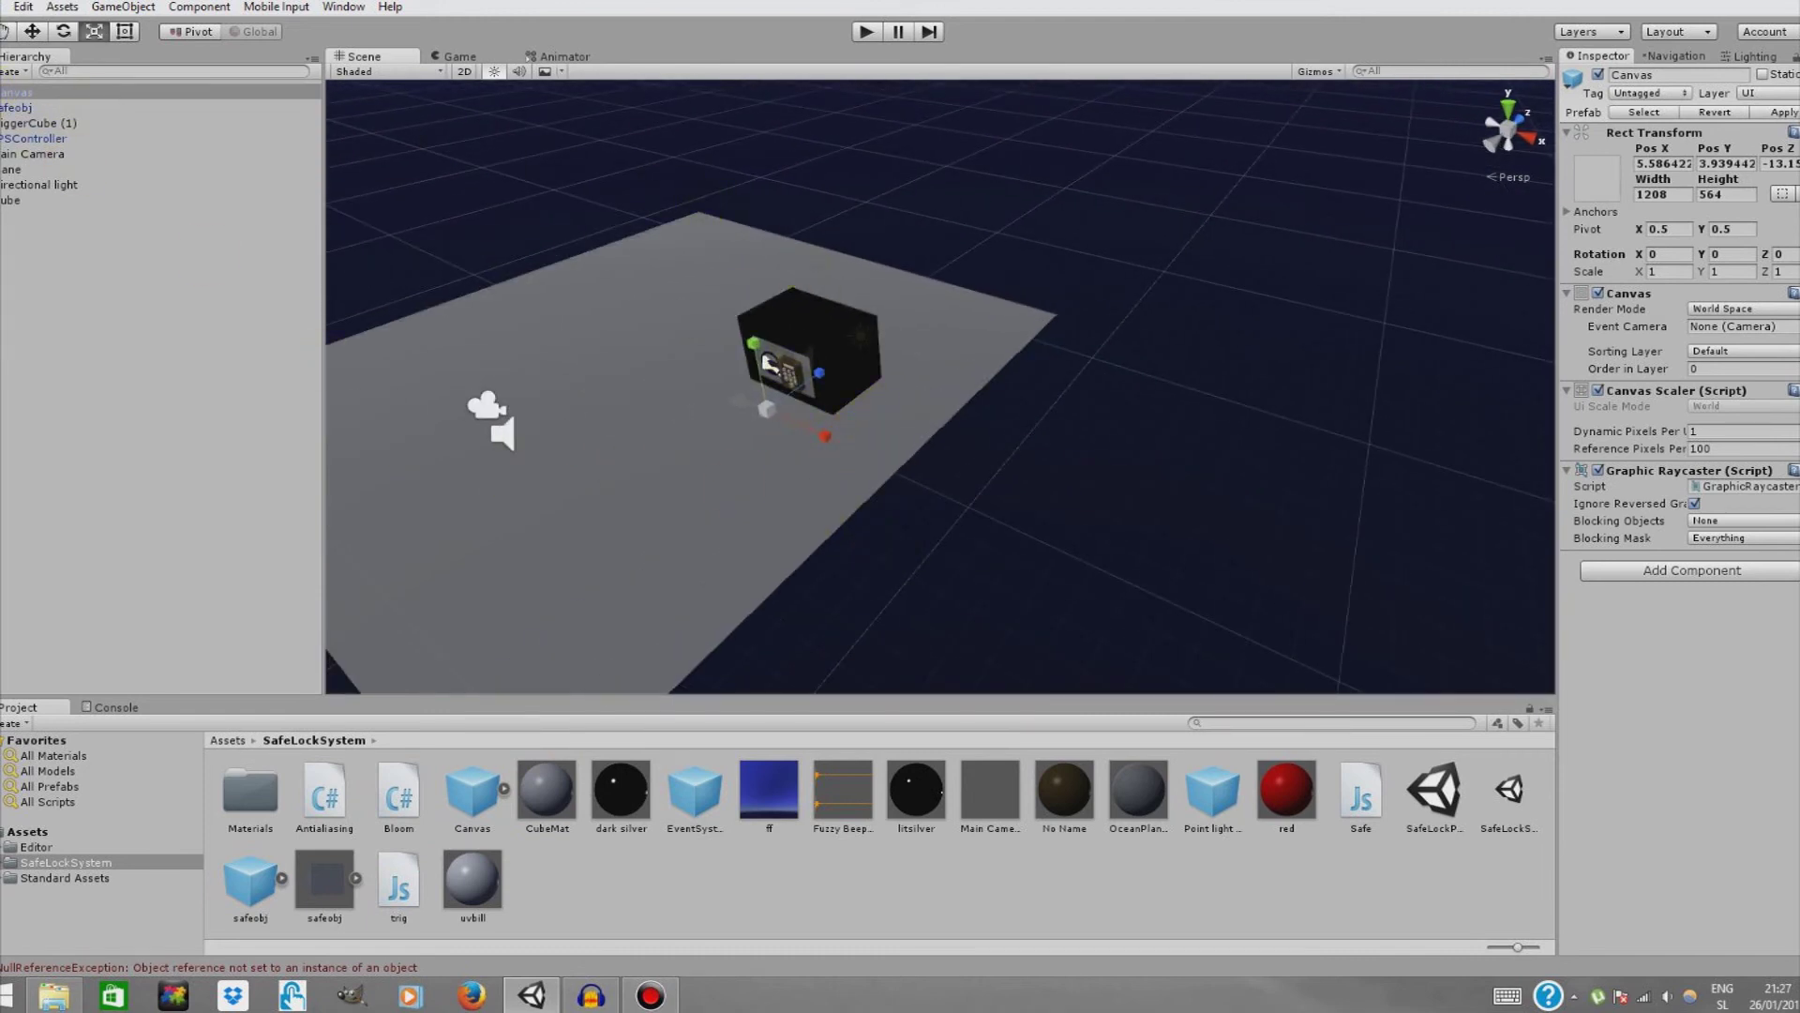
{"action": "key", "text": "f"}
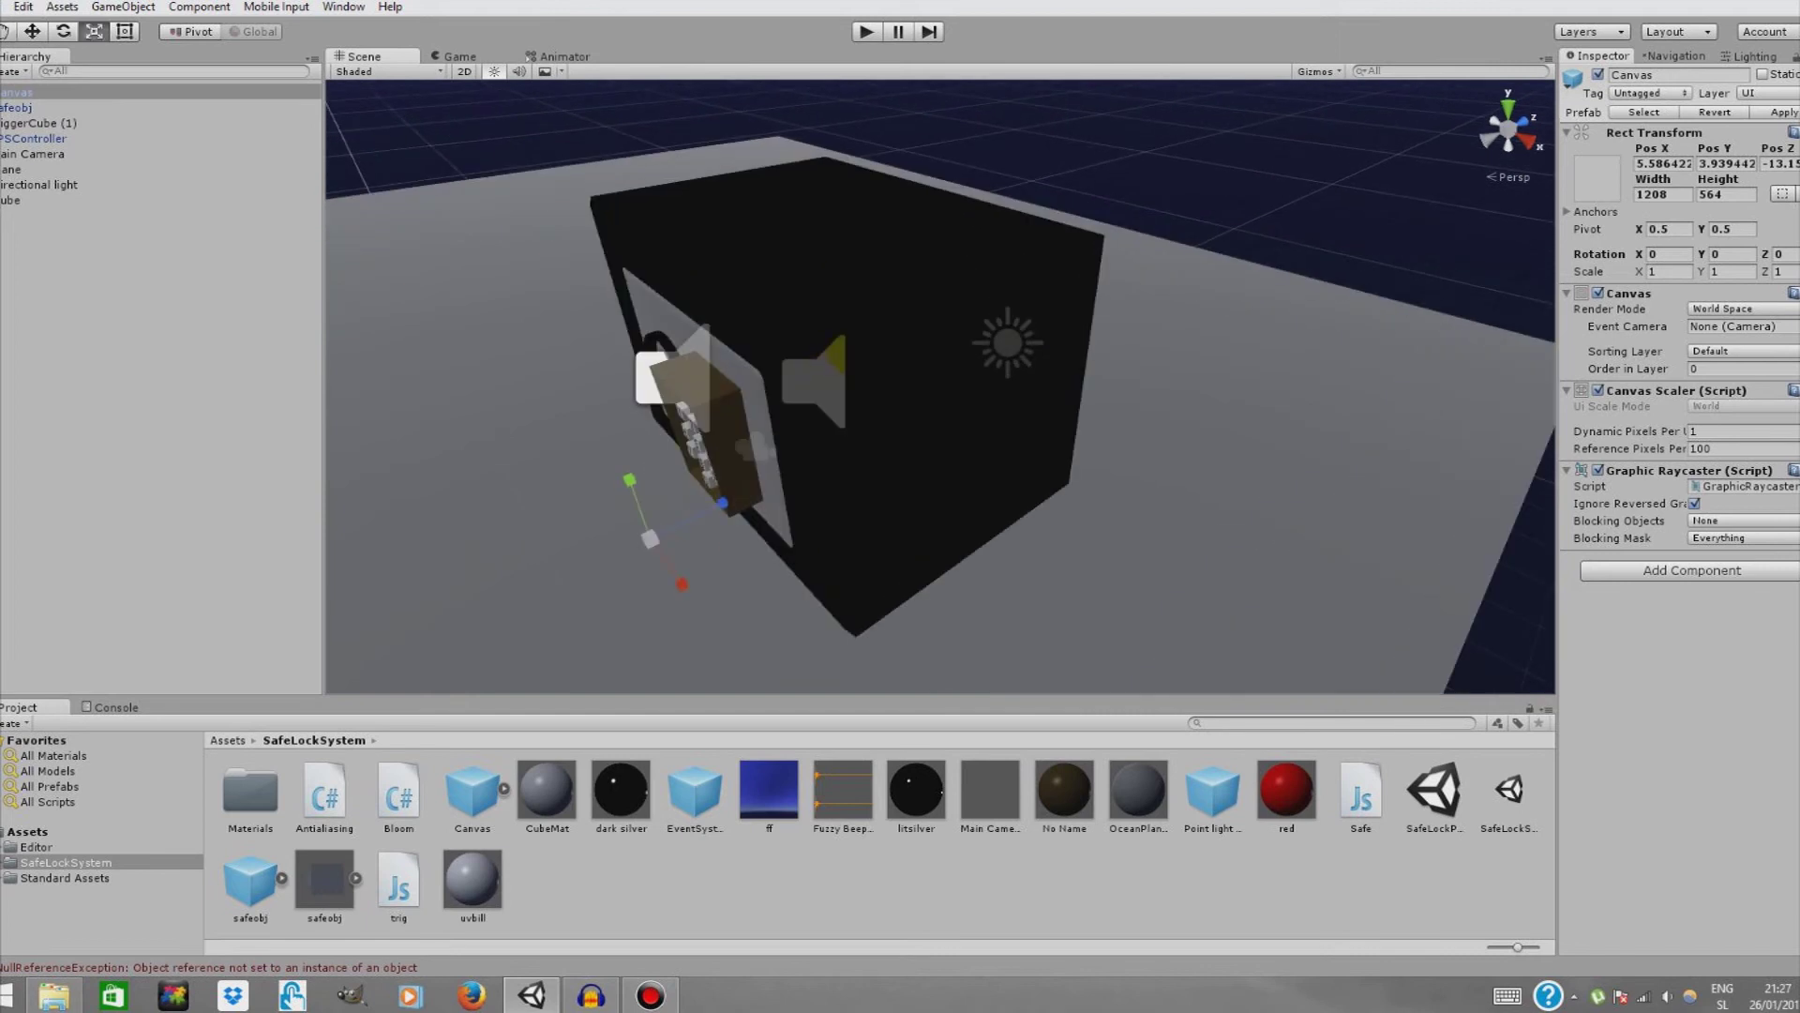
- Scale the safe down uniformly to about 0.34 and move it on top of the cube at about X 5.73, Y 5.51
{"action": "left_click", "coordinate": [29, 108]}
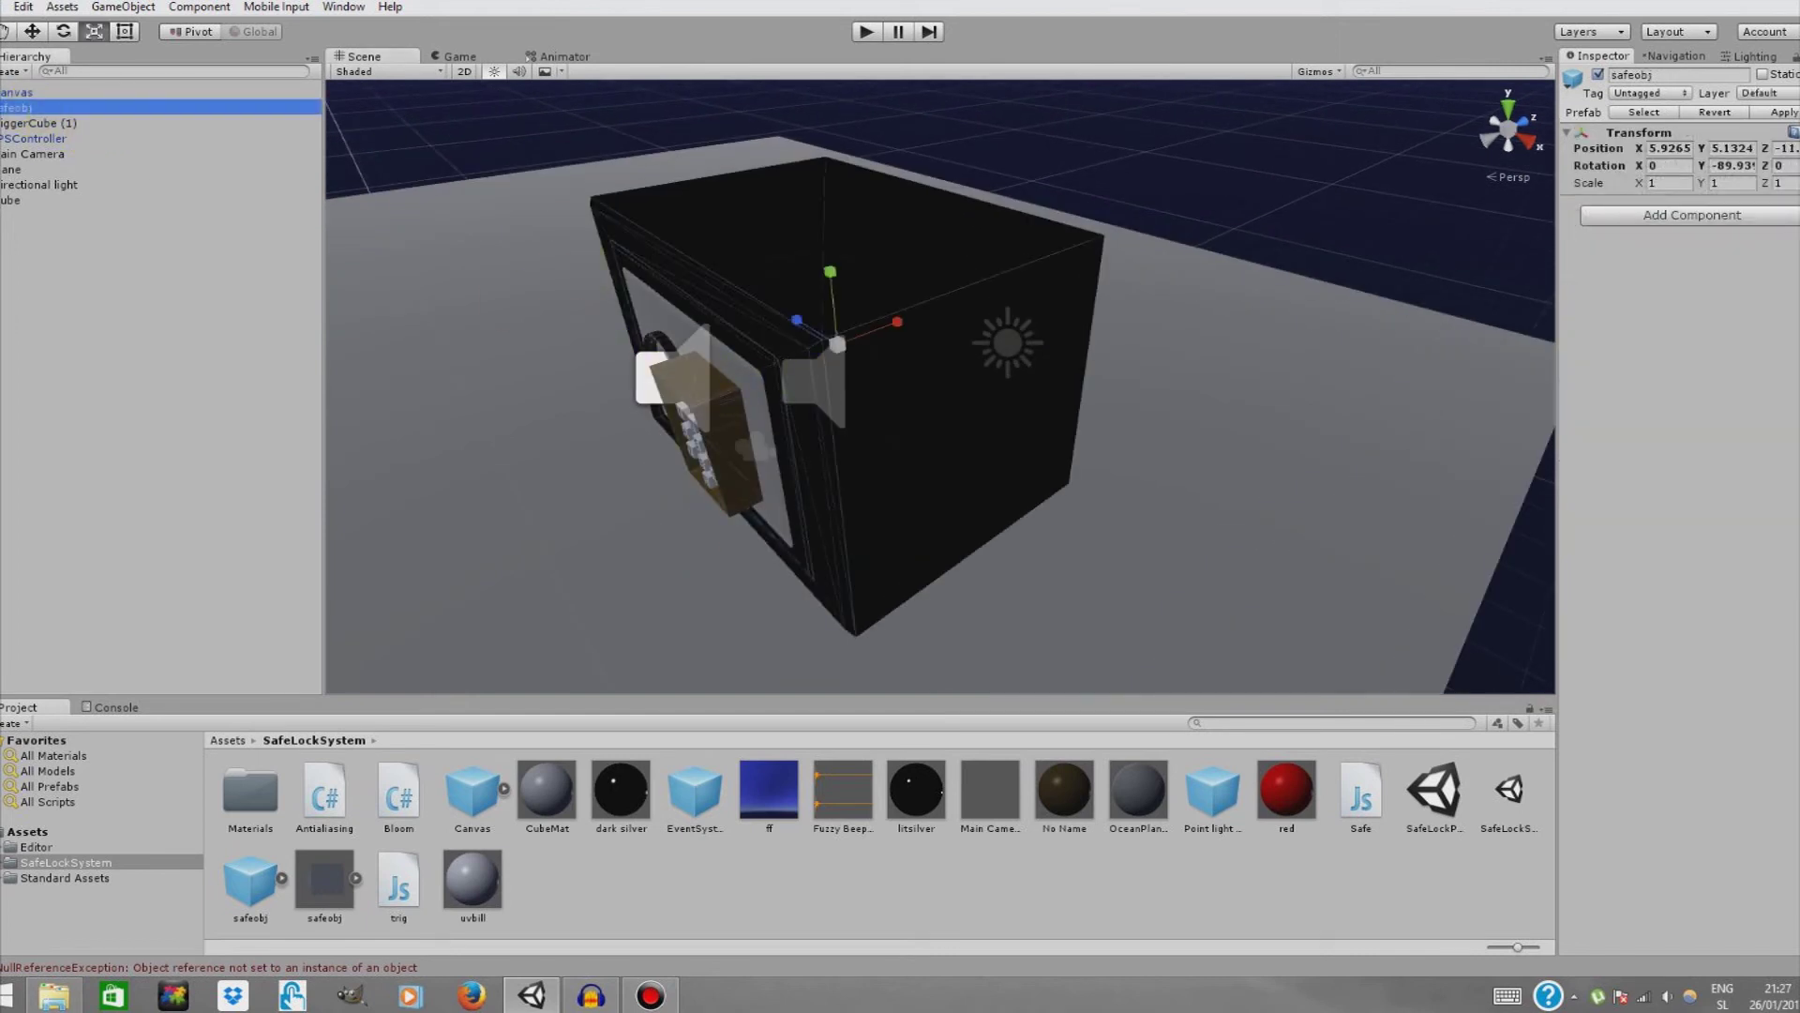
{"action": "left_click_drag", "start_coordinate": [838, 345], "coordinate": [798, 380]}
{"action": "left_click", "coordinate": [32, 31]}
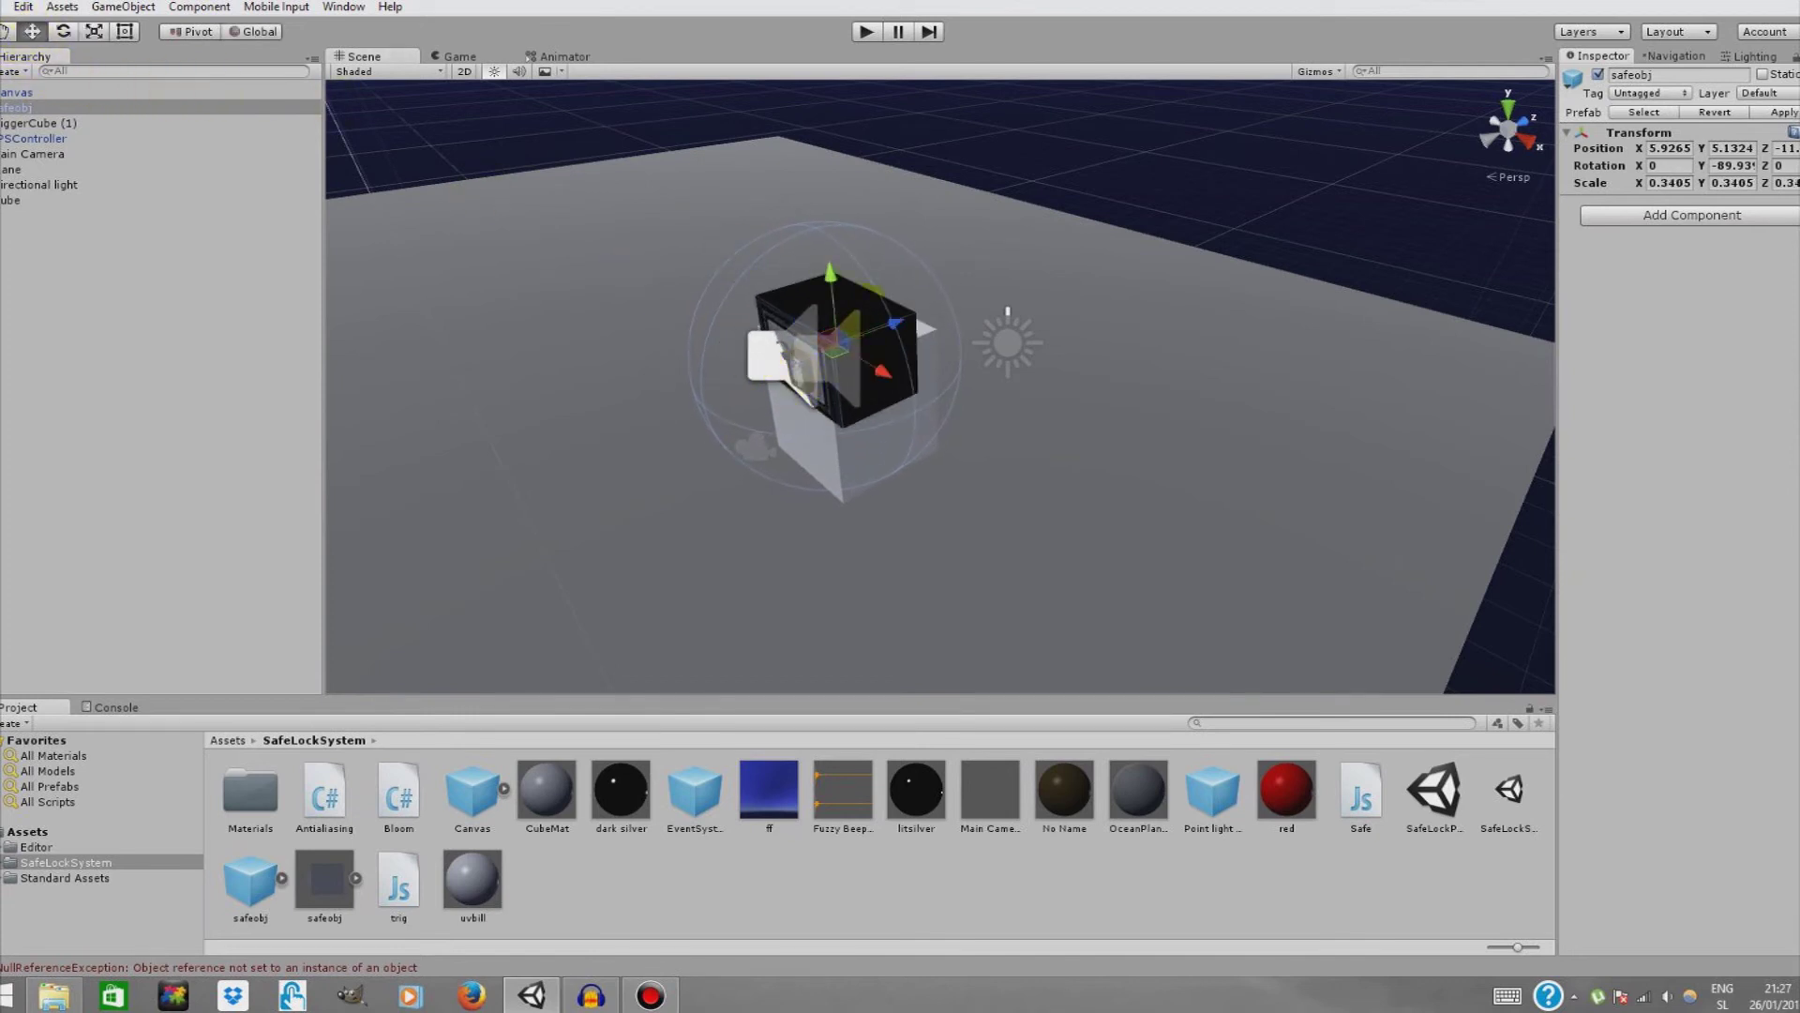
{"action": "left_click_drag", "start_coordinate": [839, 279], "coordinate": [761, 201]}
{"action": "scroll", "coordinate": [1077, 208], "scroll_direction": "up", "scroll_amount": 8}
{"action": "scroll", "coordinate": [761, 201], "scroll_direction": "down", "scroll_amount": 5}
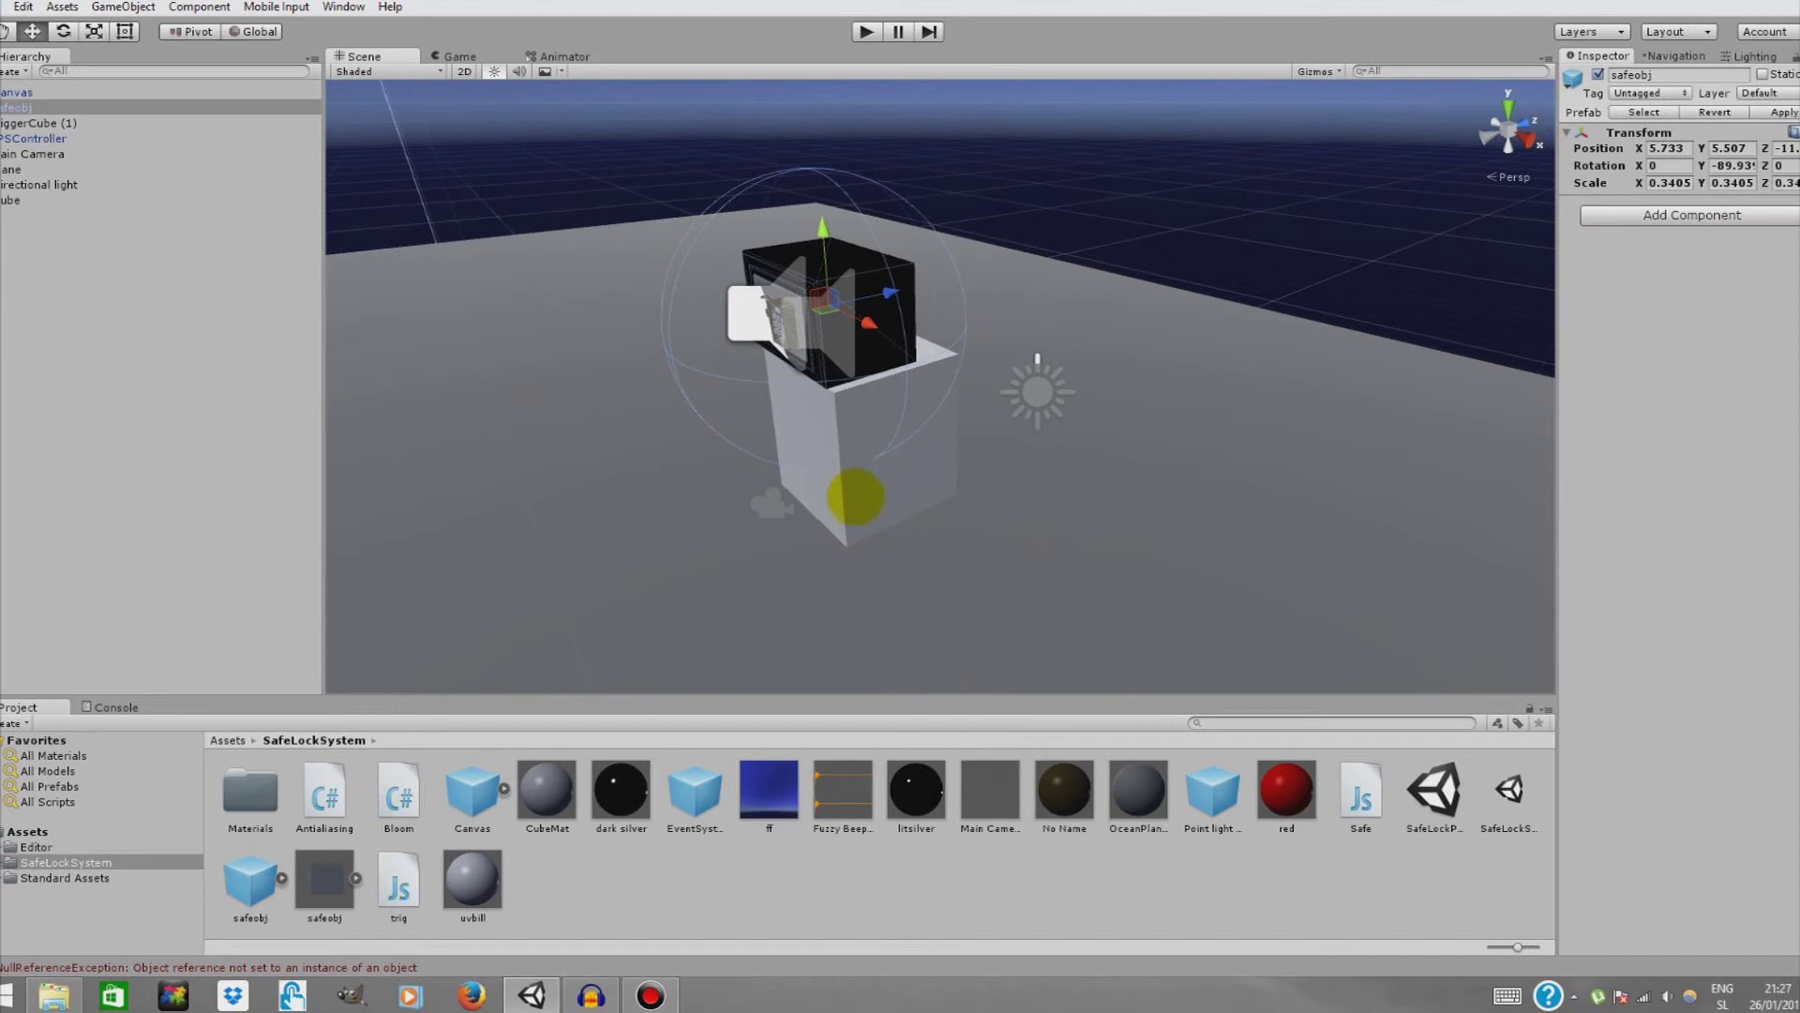
- Apply the brown No Name material to the cube beneath the safe
{"action": "left_click", "coordinate": [887, 494]}
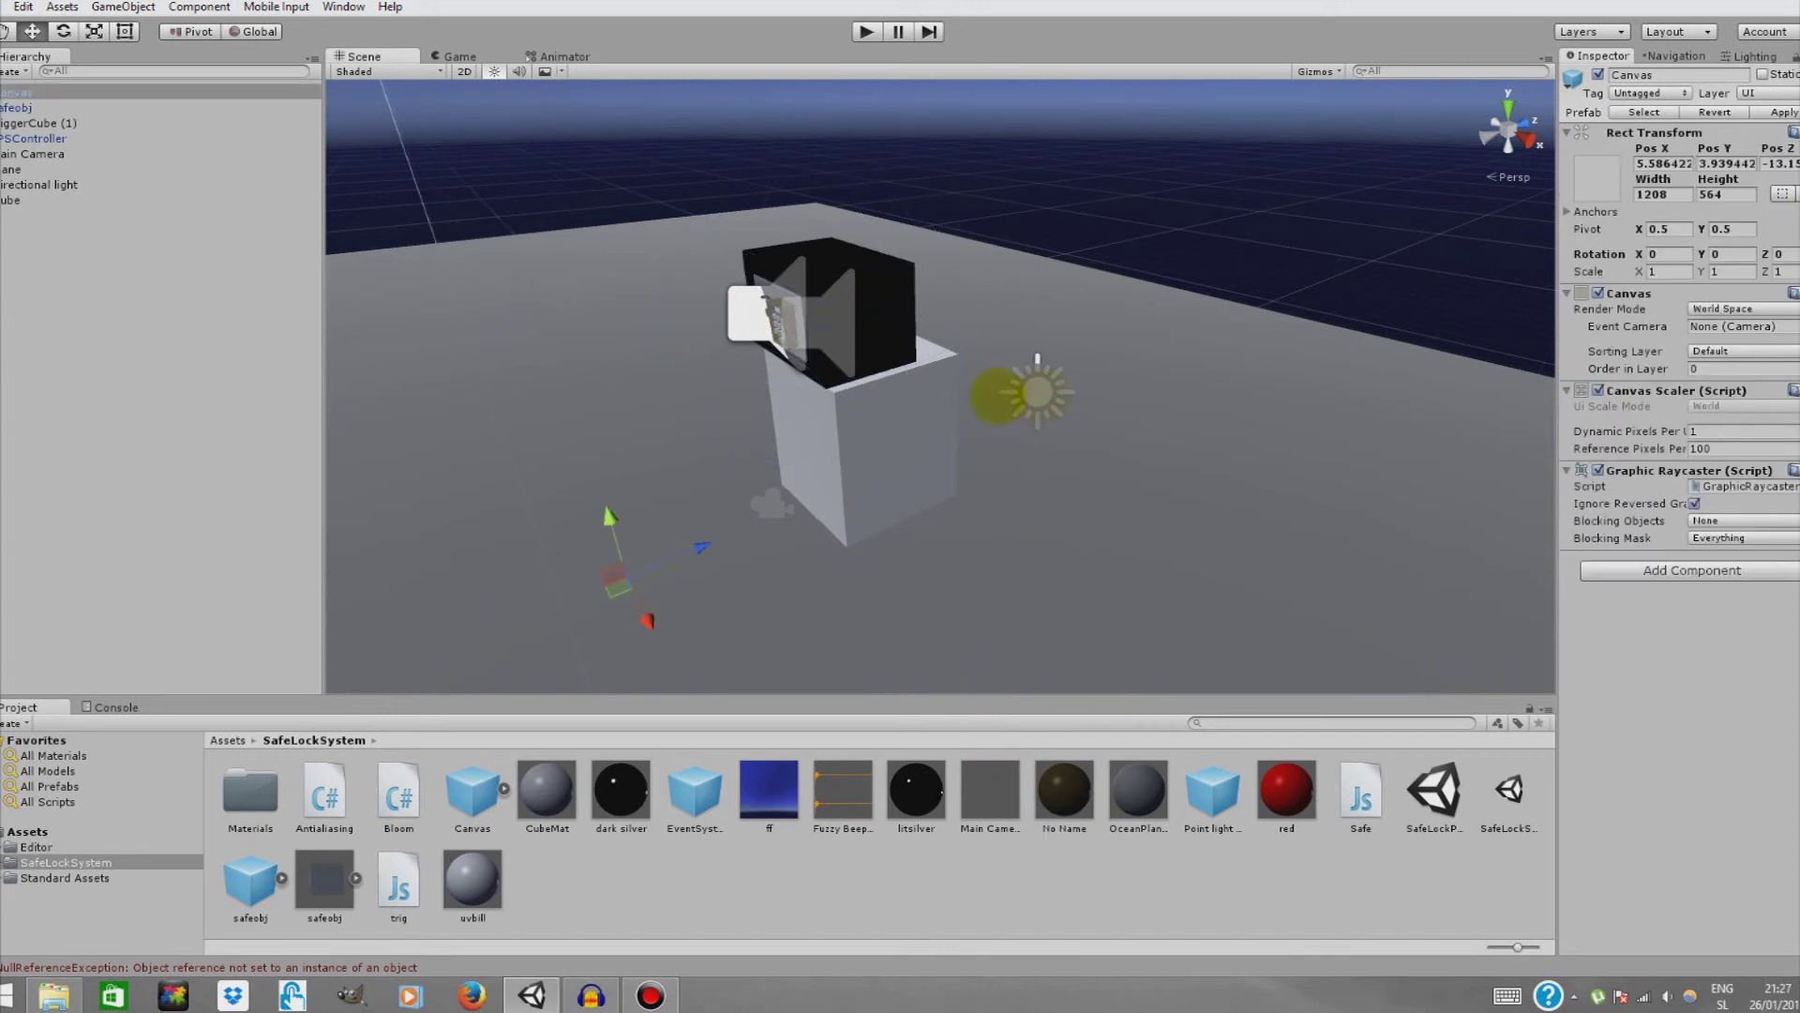
{"action": "left_click_drag", "start_coordinate": [1002, 398], "coordinate": [799, 403], "text": "alt"}
{"action": "left_click", "coordinate": [810, 457]}
{"action": "left_click_drag", "start_coordinate": [1065, 797], "coordinate": [1579, 655]}
- Lower the safe to about Y 5.48 so that it rests on the cube
{"action": "left_click_drag", "start_coordinate": [1065, 515], "coordinate": [1466, 430], "text": "alt"}
{"action": "scroll", "coordinate": [1467, 378], "scroll_direction": "down", "scroll_amount": 5}
{"action": "scroll", "coordinate": [1467, 431], "scroll_direction": "up", "scroll_amount": 3}
{"action": "scroll", "coordinate": [1467, 430], "scroll_direction": "down", "scroll_amount": 3}
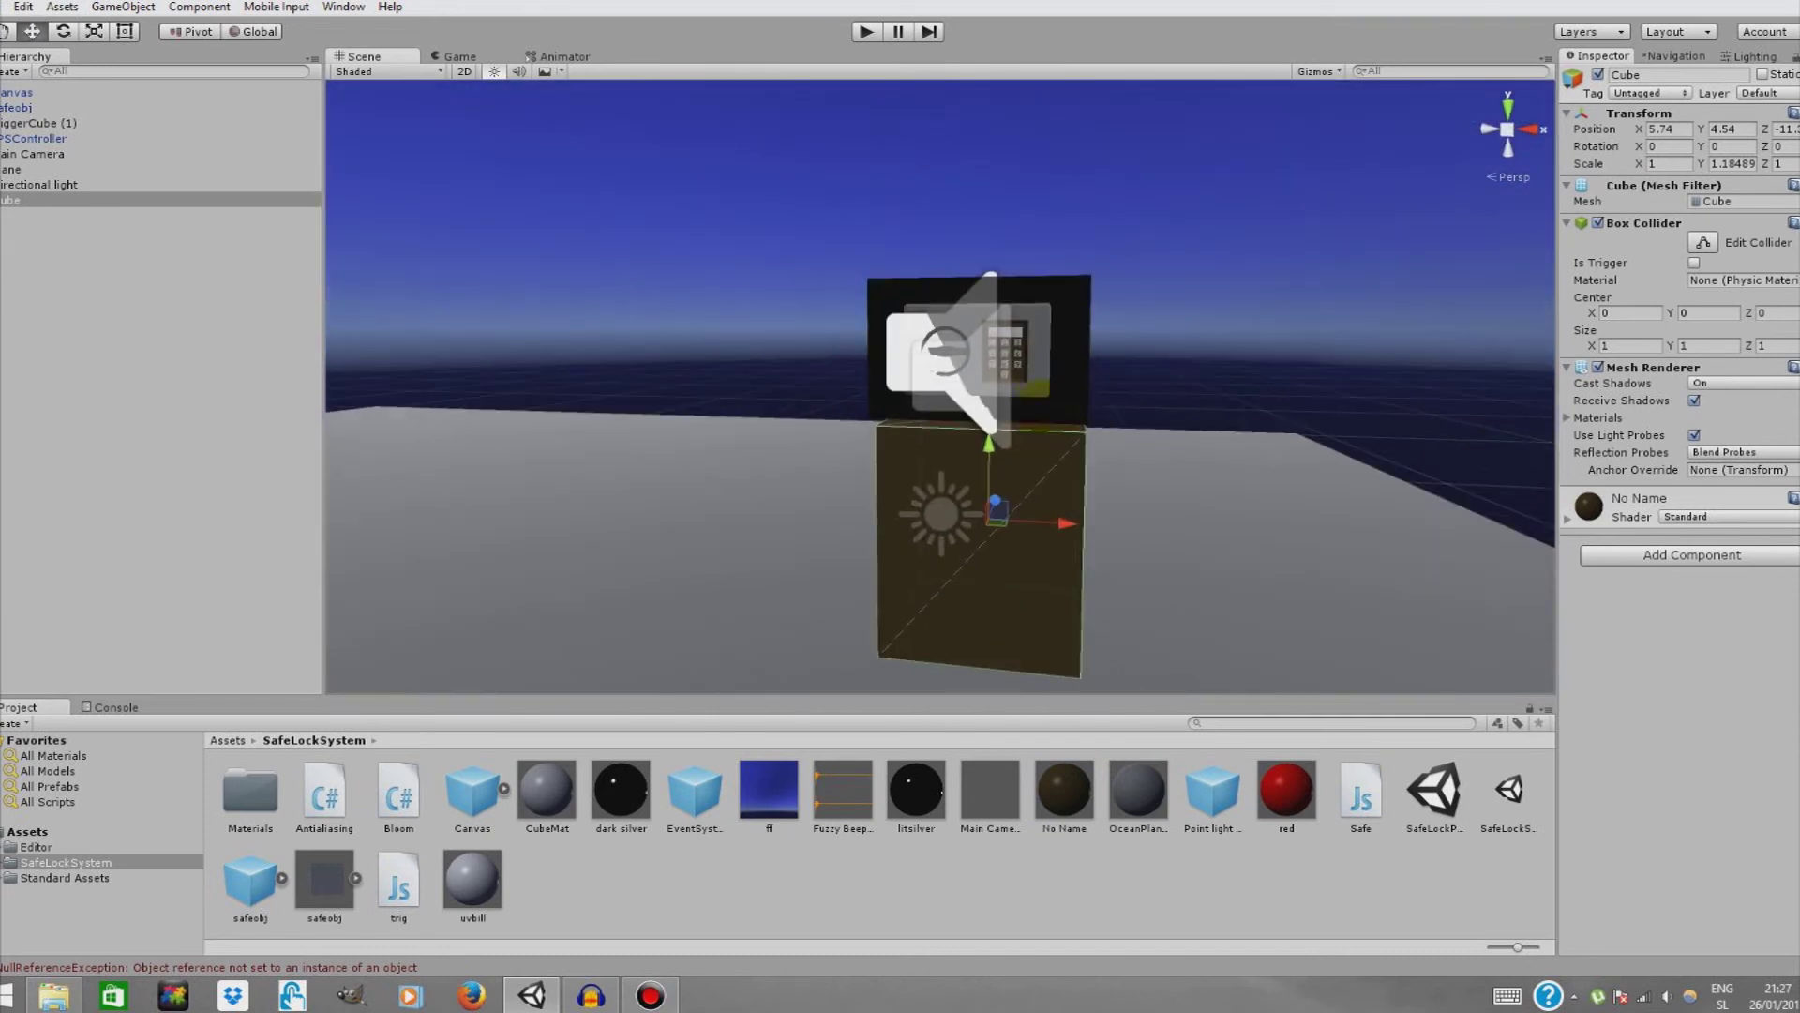
{"action": "left_click", "coordinate": [1052, 404]}
{"action": "left_click", "coordinate": [44, 107]}
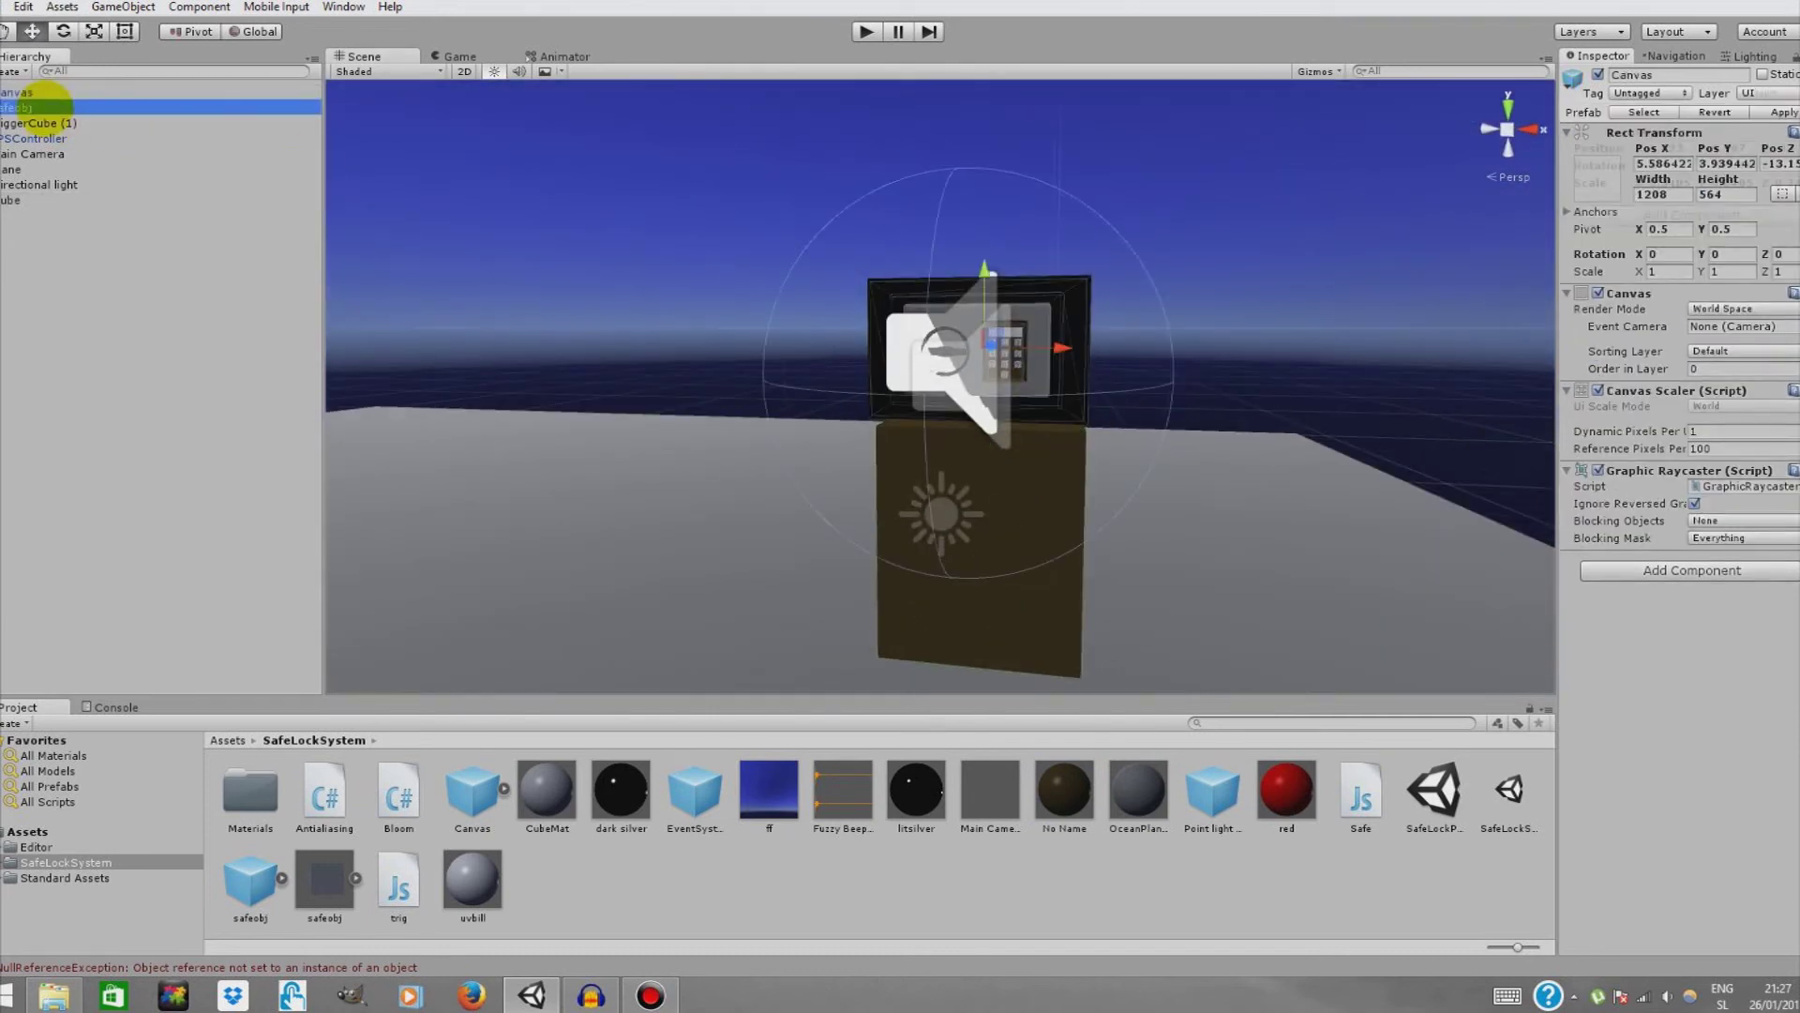
{"action": "left_click_drag", "start_coordinate": [983, 269], "coordinate": [983, 273]}
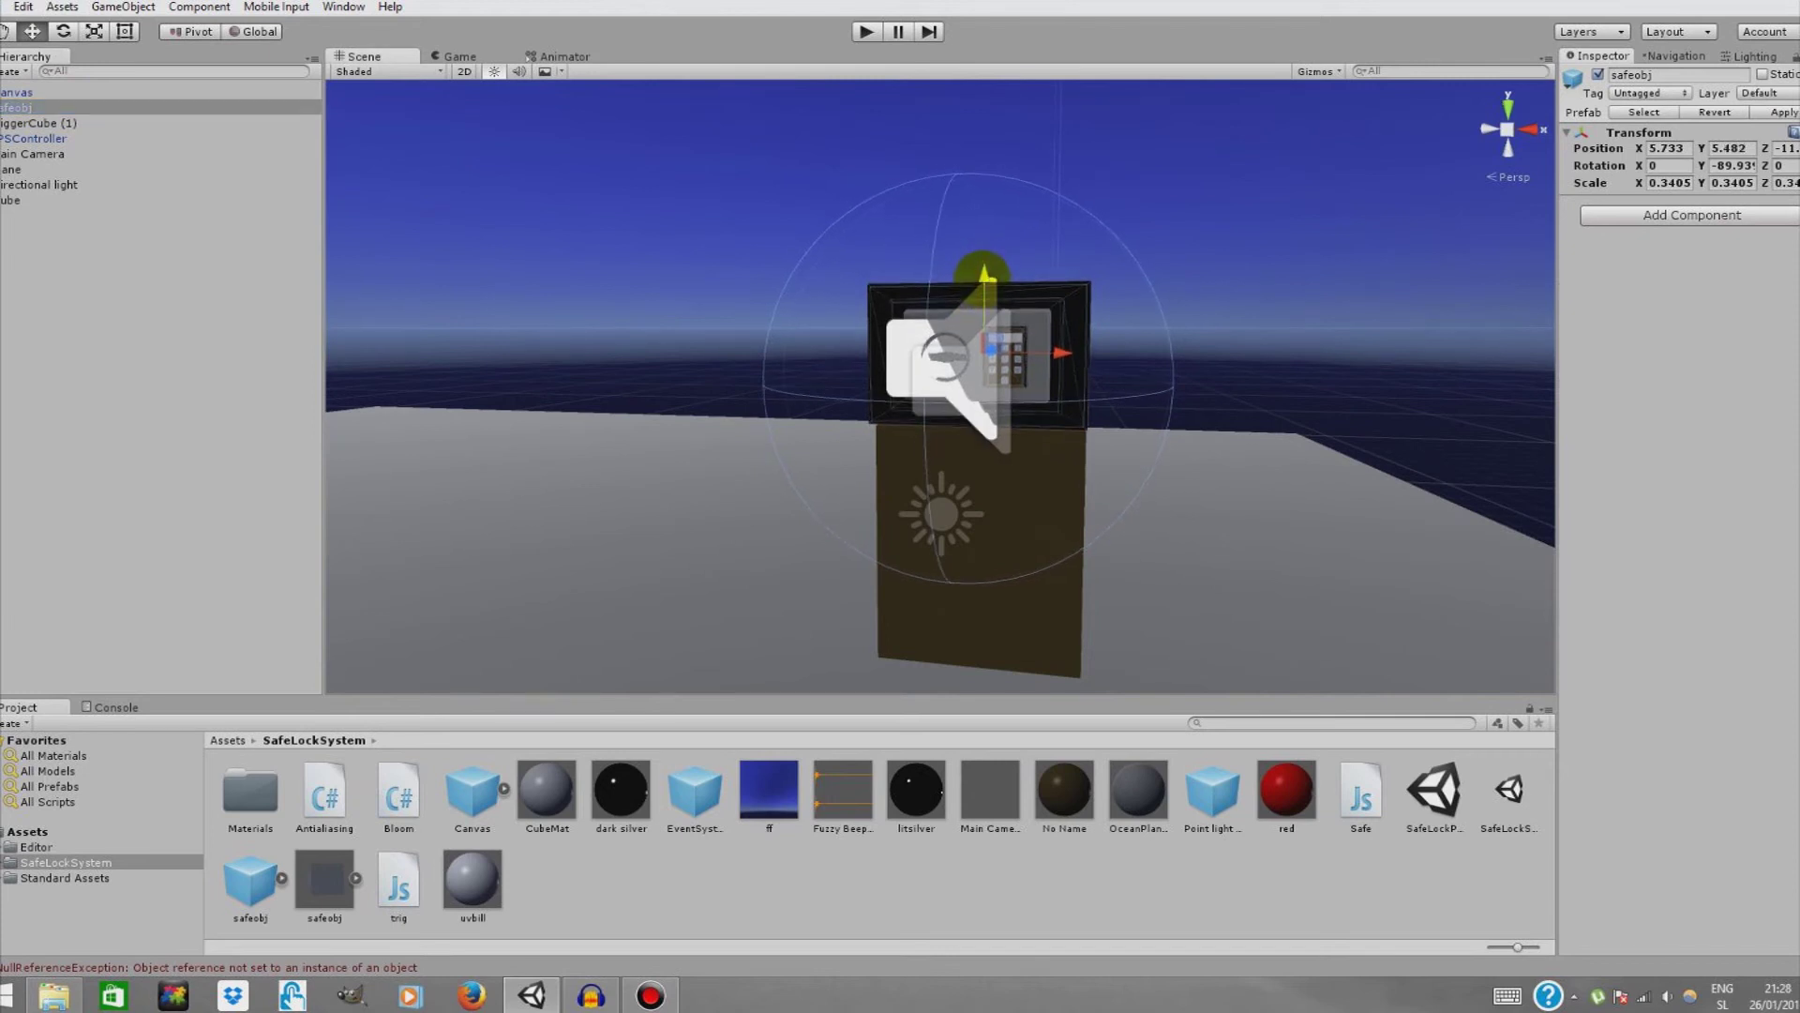
- Apply the litsilver material to Cube.002 inside the safe's door, the display panel above the keypad
{"action": "mouse_move", "coordinate": [1044, 263]}
{"action": "right_mouse_down"}
{"action": "mouse_move", "coordinate": [1116, 233]}
{"action": "mouse_move", "coordinate": [1030, 252]}
{"action": "right_mouse_up"}
{"action": "key", "text": "w"}
{"action": "key", "text": "f"}
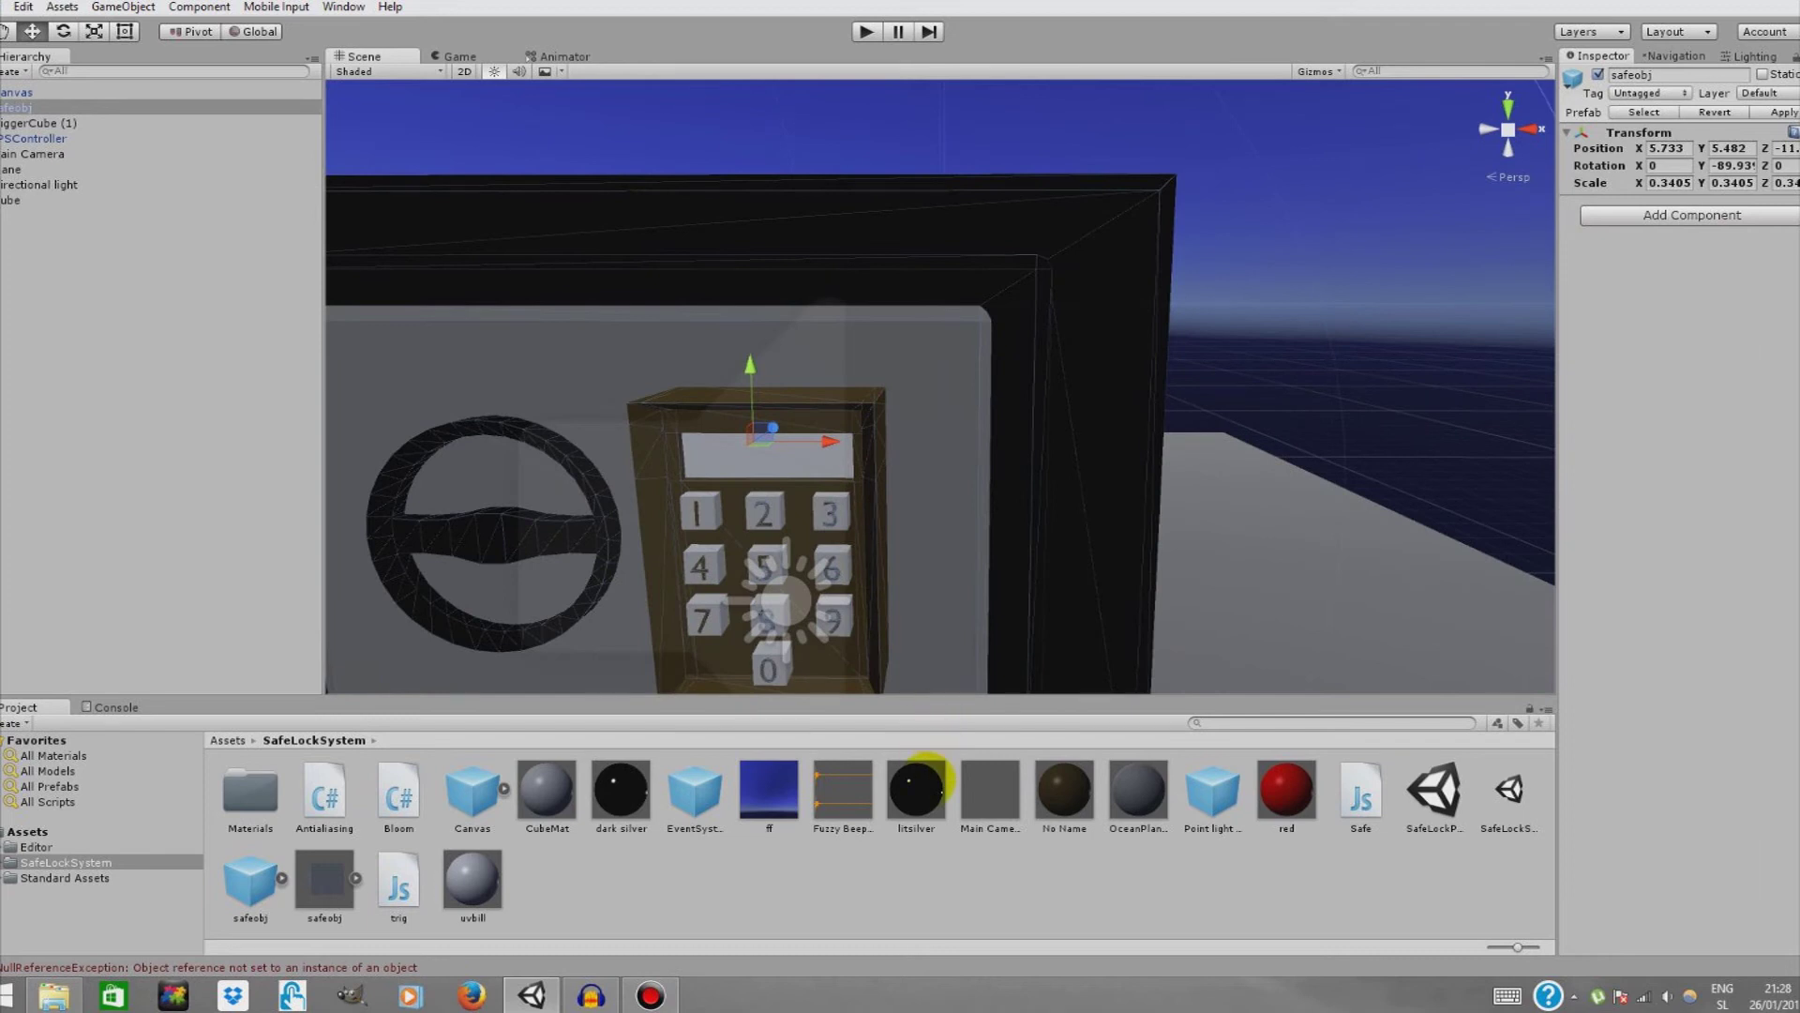
{"action": "left_click", "coordinate": [4, 108]}
{"action": "left_click", "coordinate": [11, 137]}
{"action": "left_click", "coordinate": [3, 137]}
{"action": "left_click", "coordinate": [45, 169]}
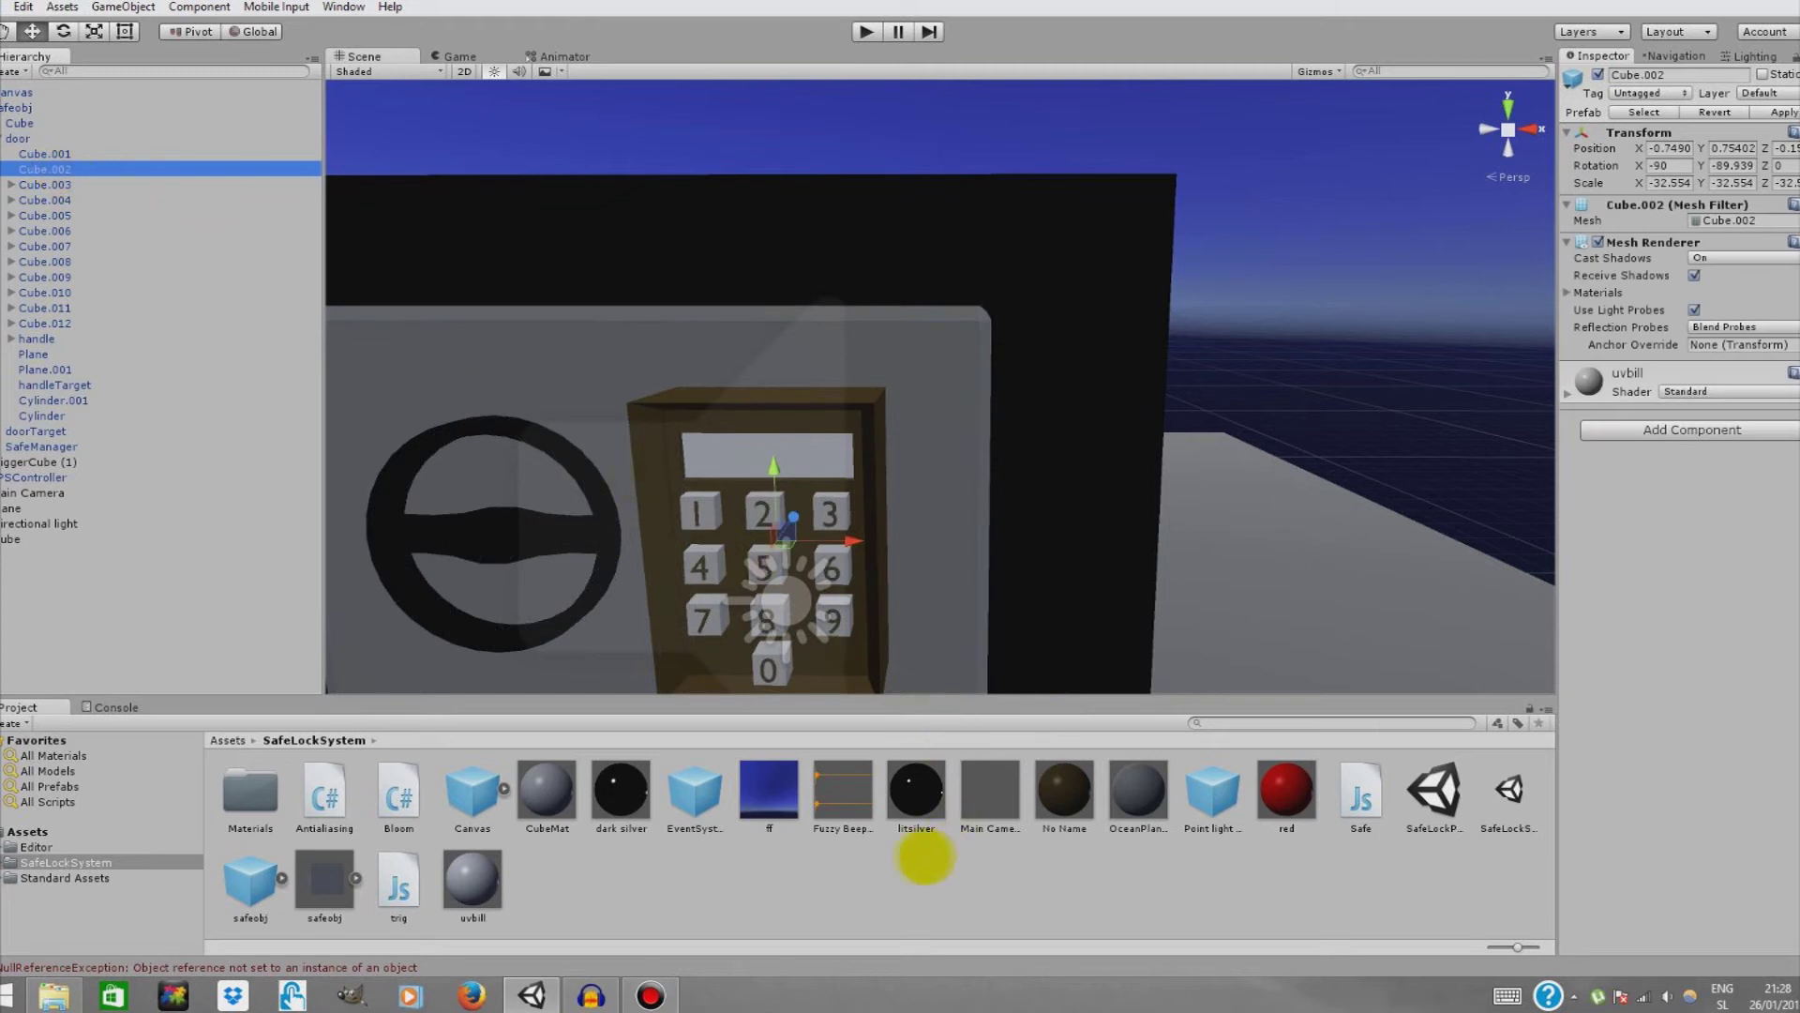
{"action": "left_click_drag", "start_coordinate": [900, 795], "coordinate": [1723, 525]}
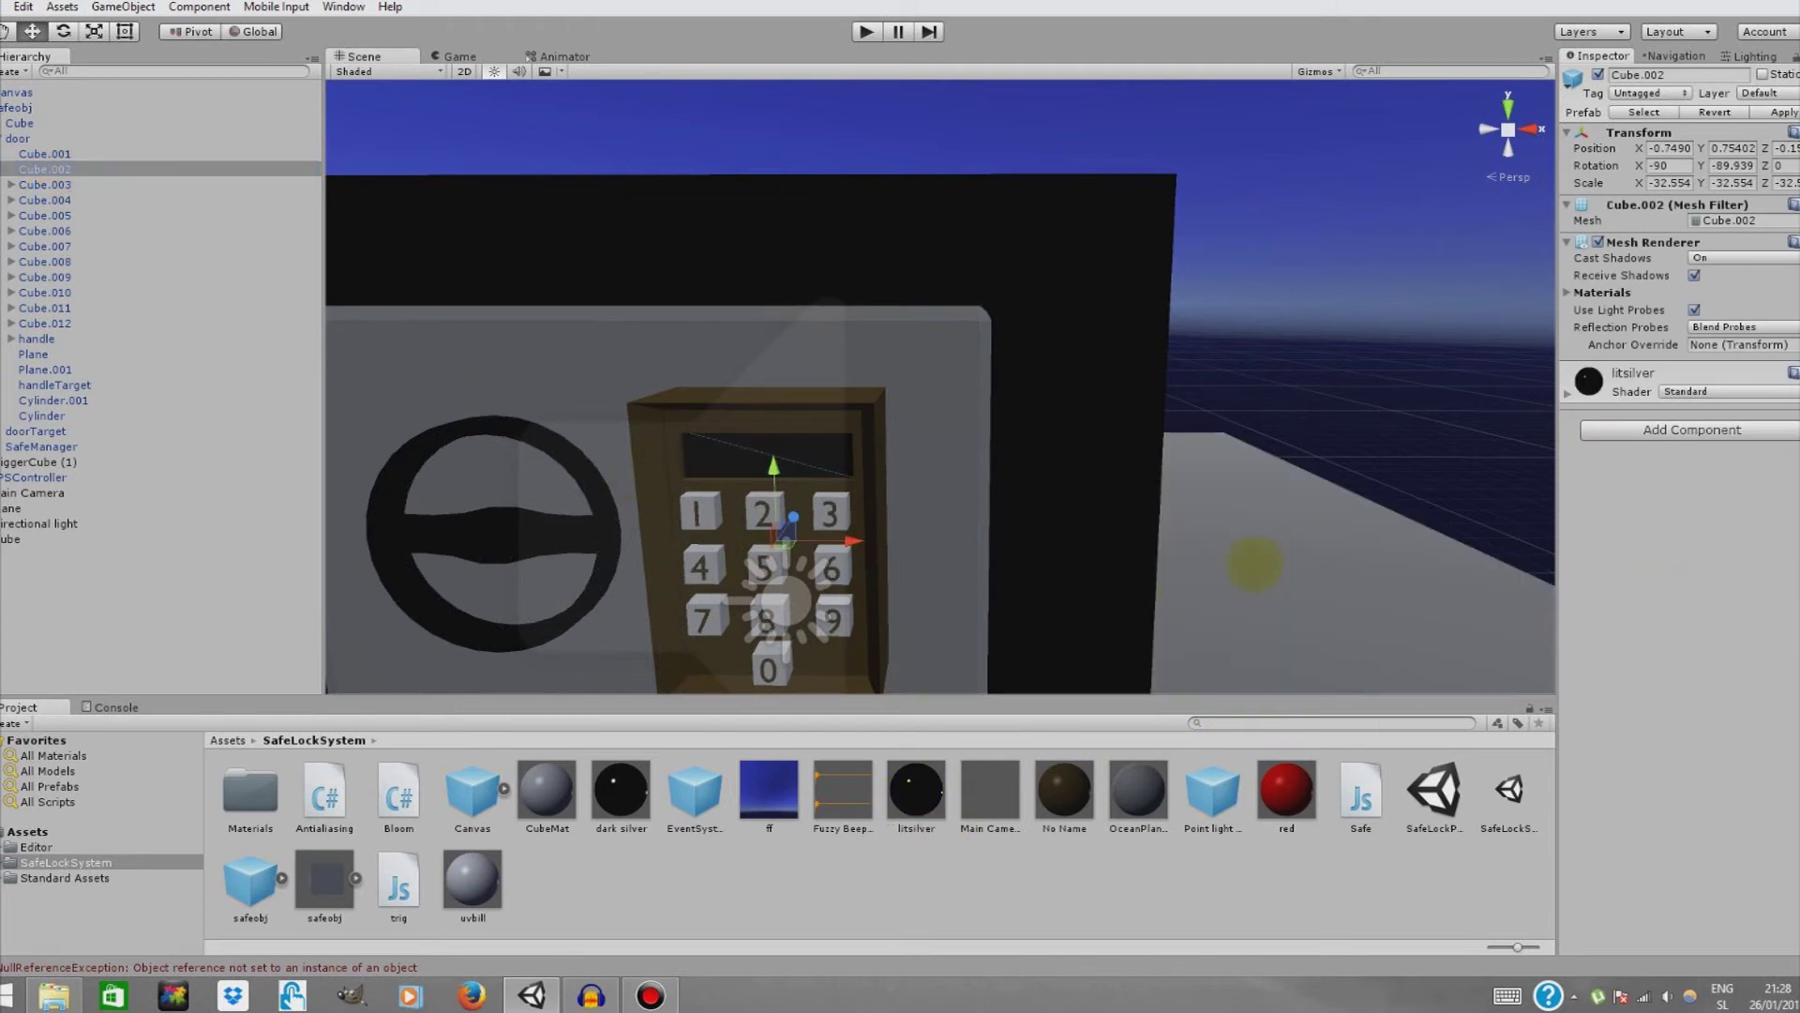
- Check the Canvas object's Render Mode options, leaving World Space selected
{"action": "key", "text": "s"}
{"action": "right_click_drag", "start_coordinate": [940, 484], "coordinate": [1074, 525]}
{"action": "key", "text": "w"}
{"action": "key", "text": "f"}
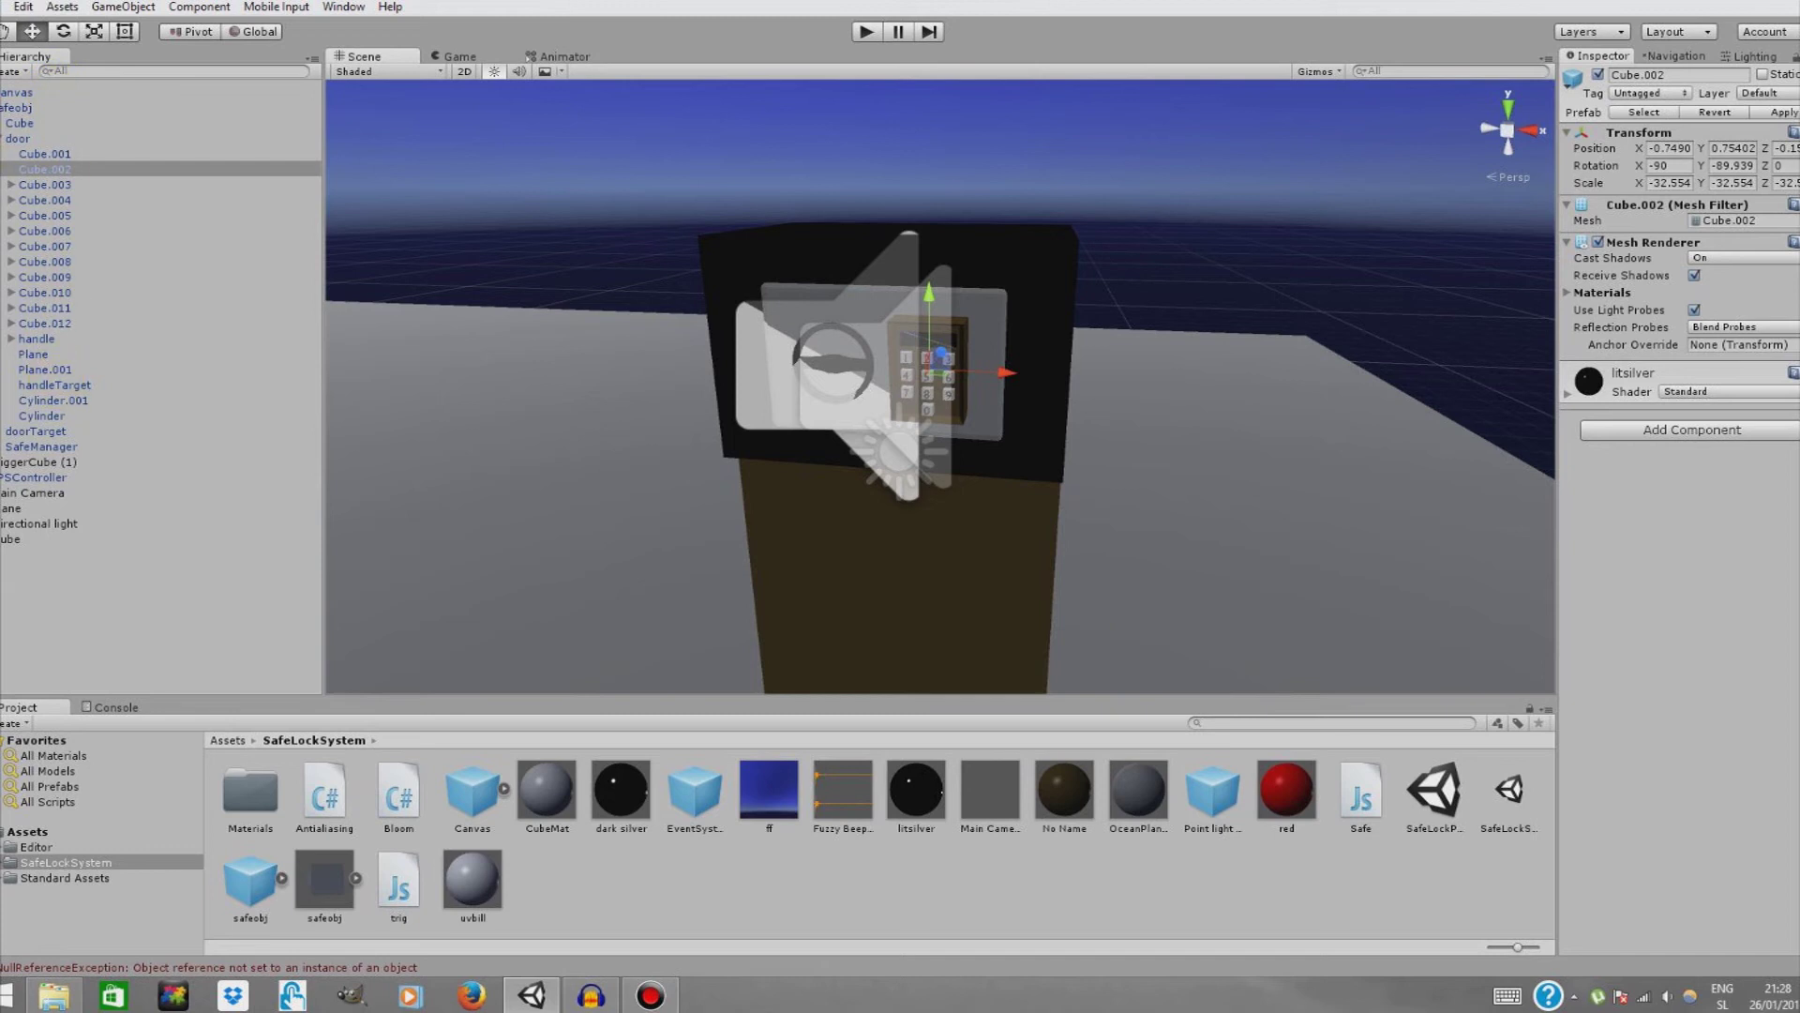
{"action": "left_click", "coordinate": [0, 92]}
{"action": "left_click", "coordinate": [11, 95]}
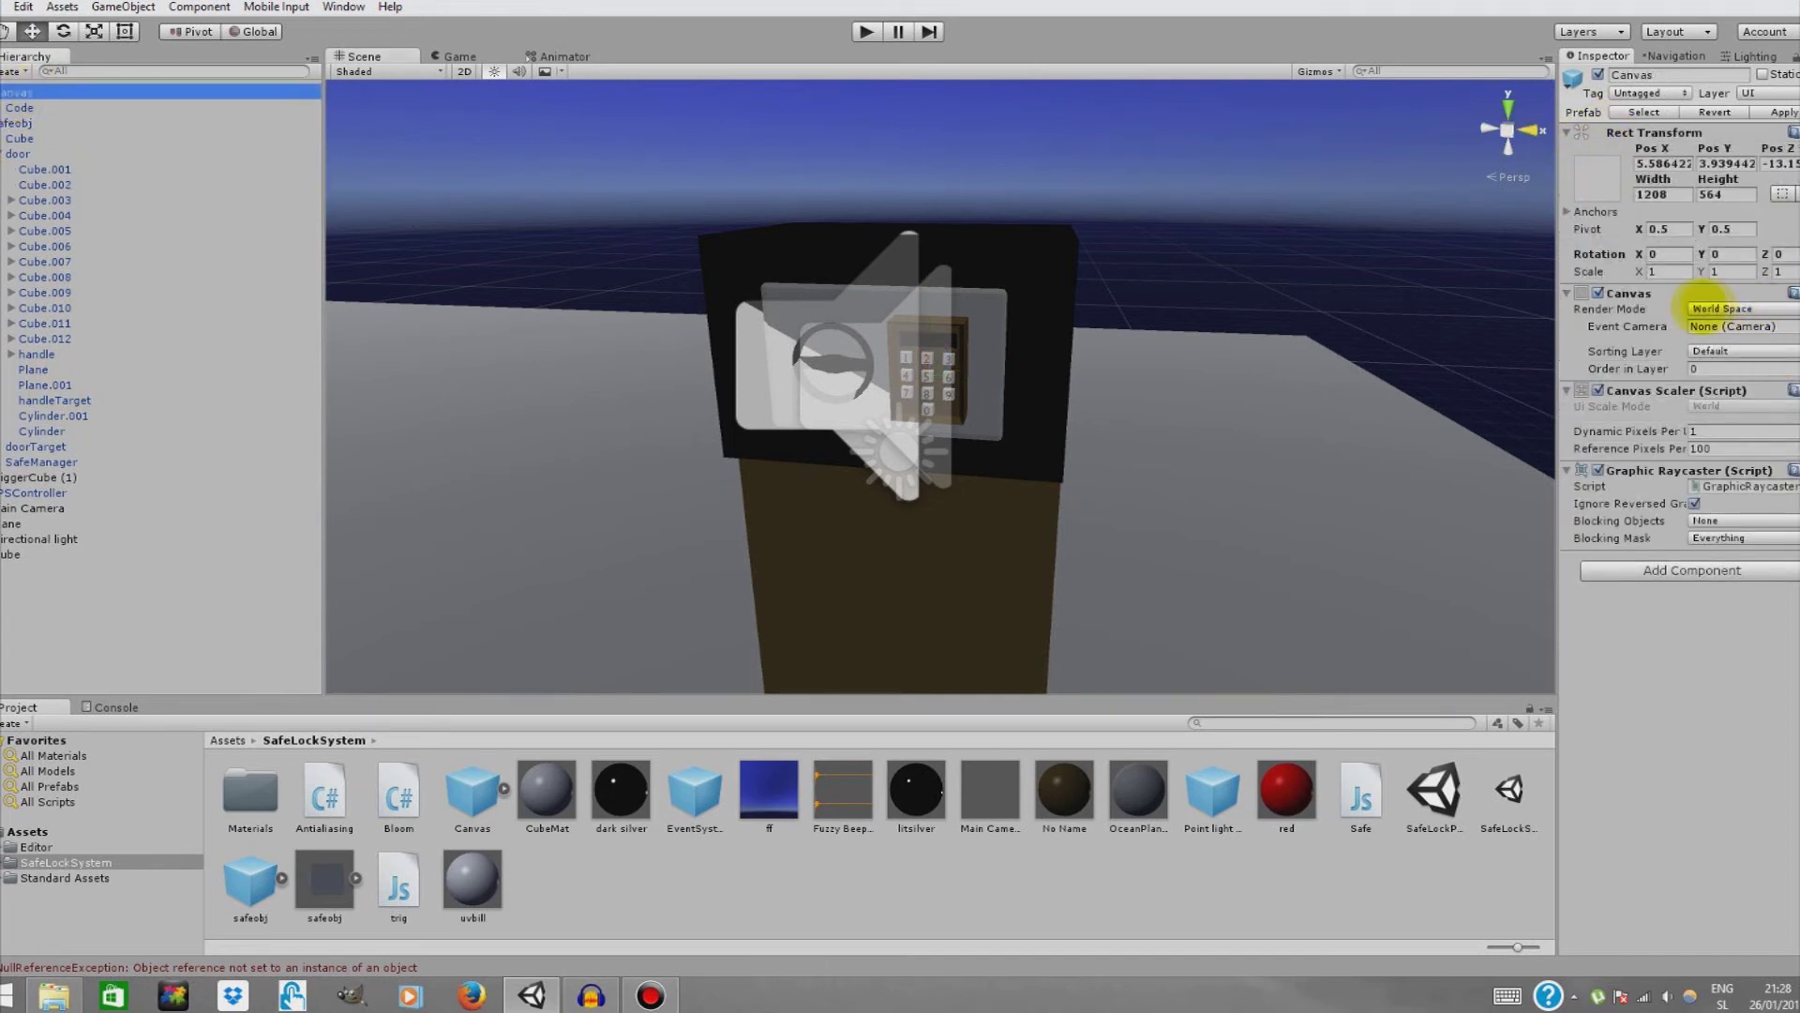
{"action": "left_click", "coordinate": [1722, 309]}
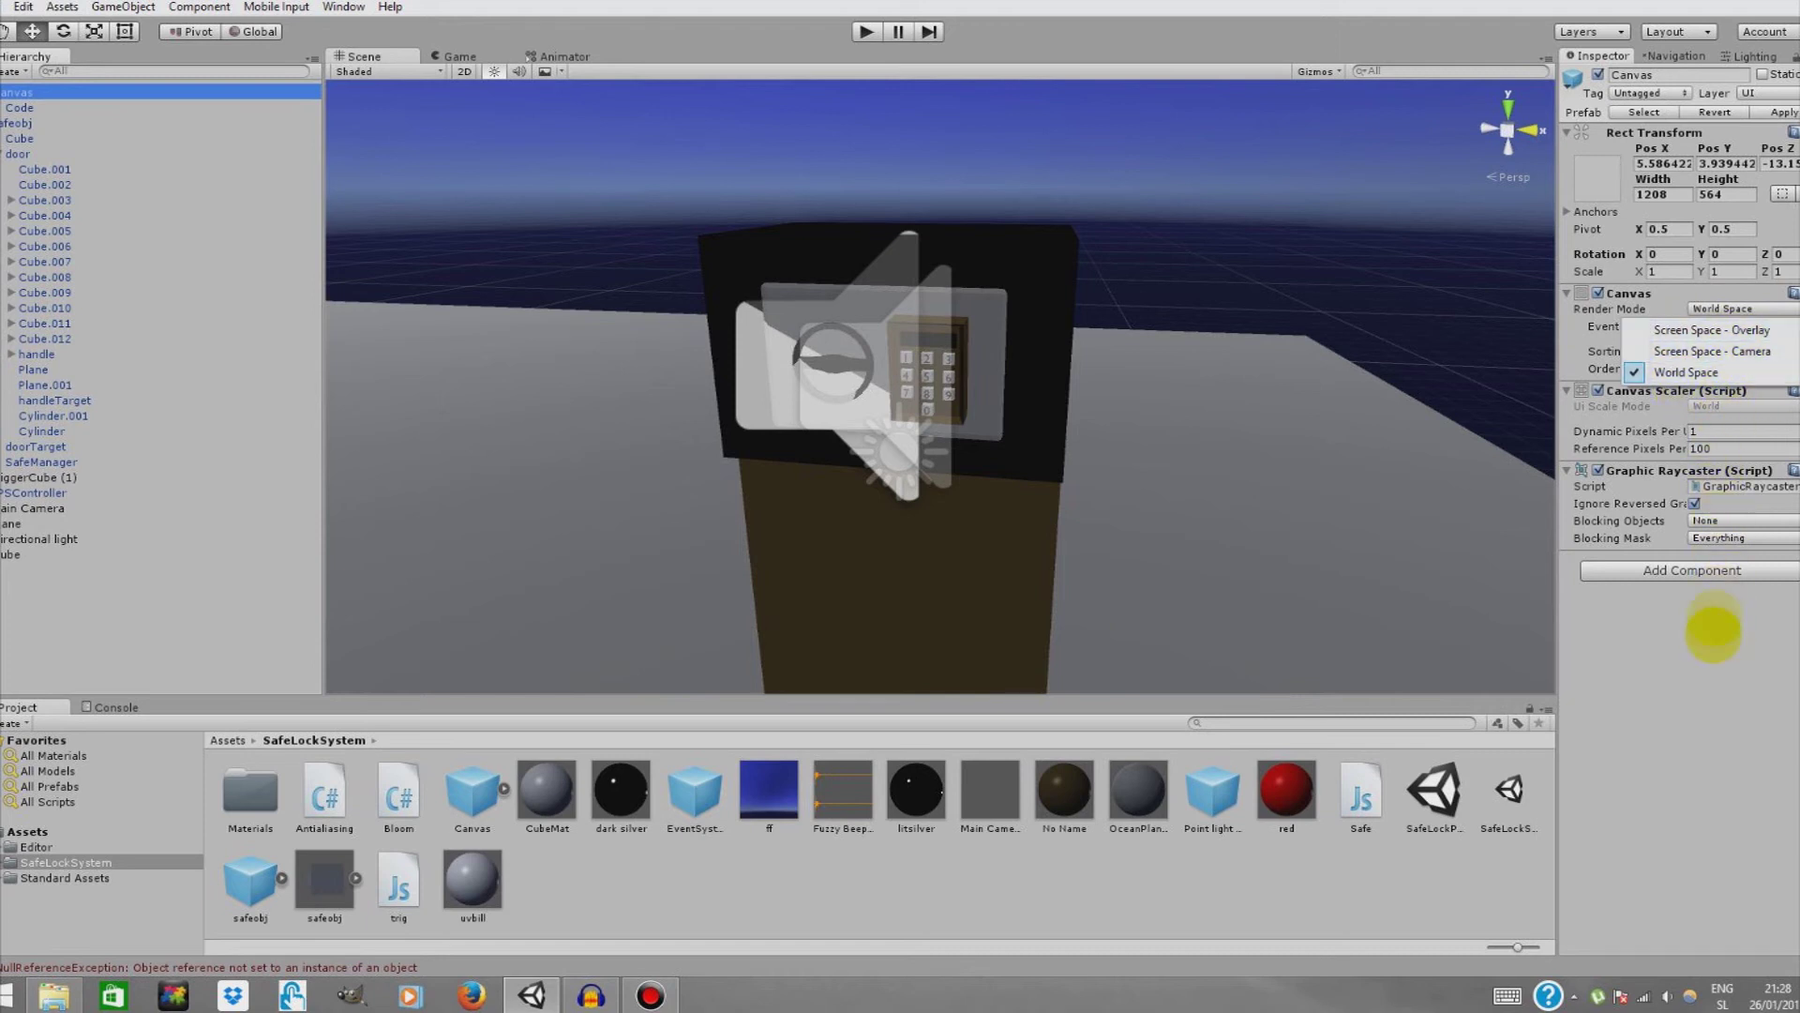
{"action": "left_click", "coordinate": [1709, 661]}
{"action": "right_click_drag", "start_coordinate": [1137, 640], "coordinate": [1138, 566]}
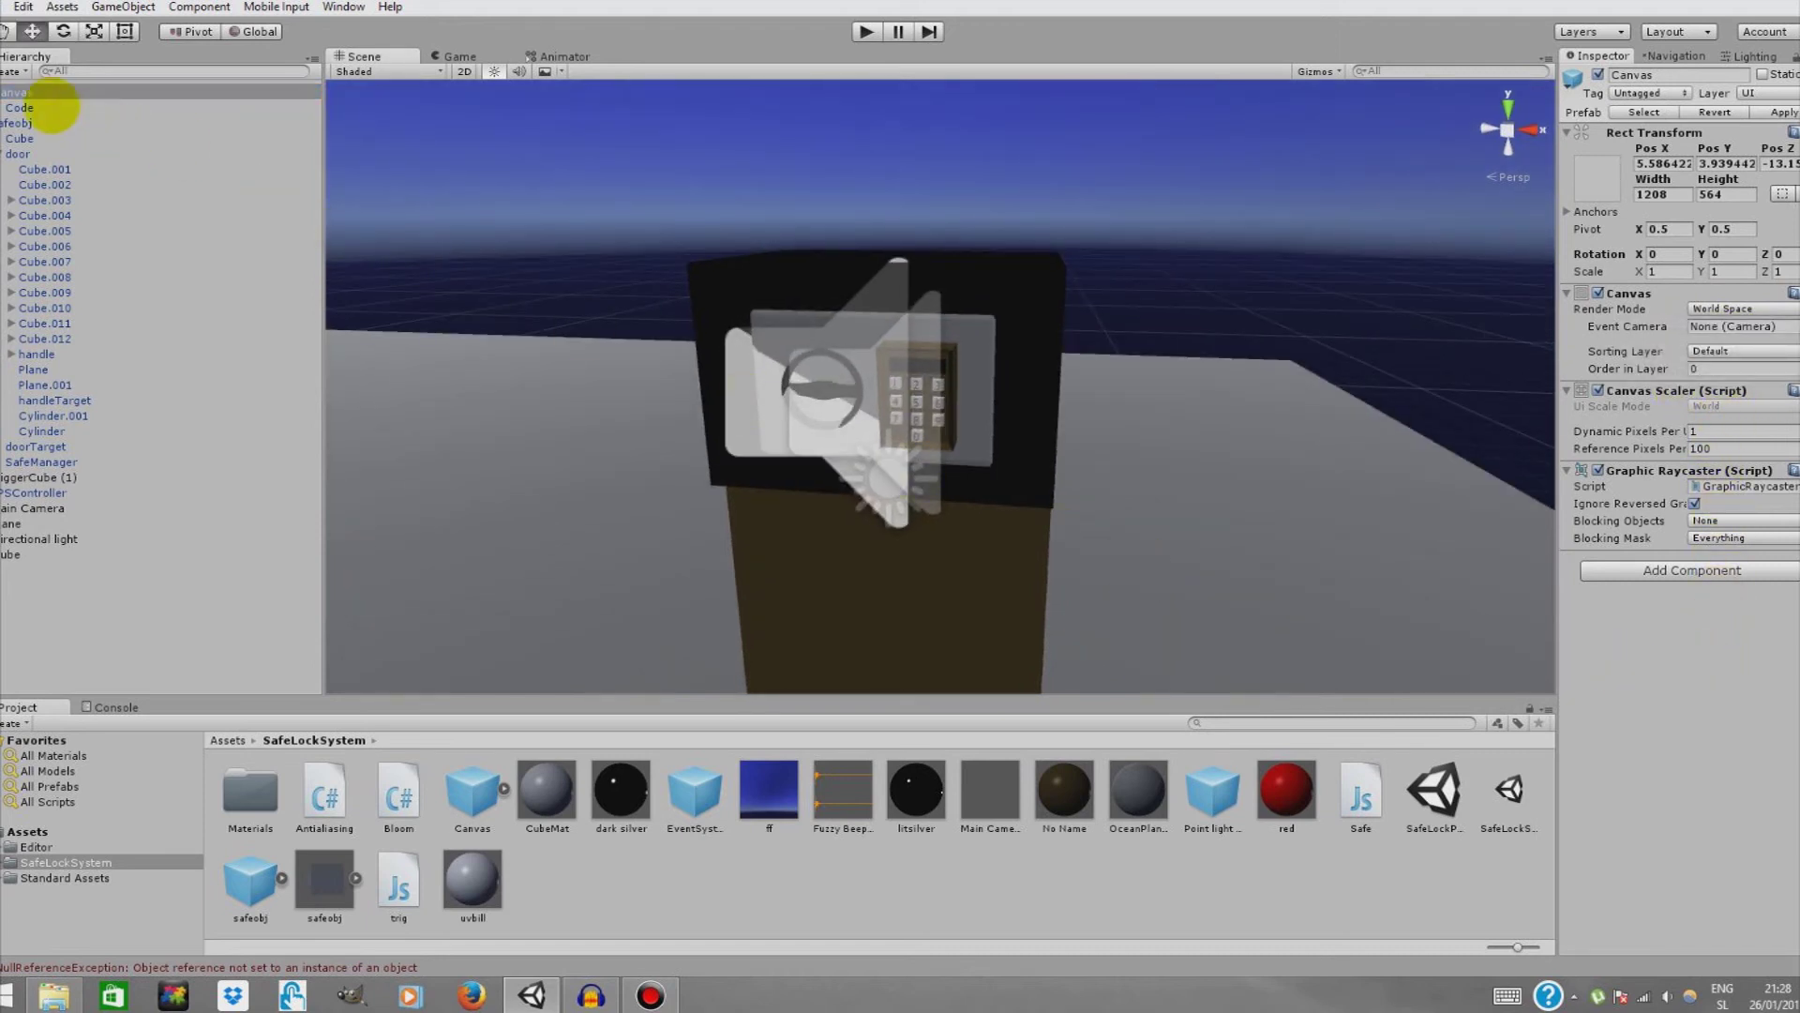
- Move the Canvas's Code text toward the safe, to about X -58.4, Y -81.5, Z 42.2
{"action": "left_click", "coordinate": [37, 107]}
{"action": "key", "text": "f"}
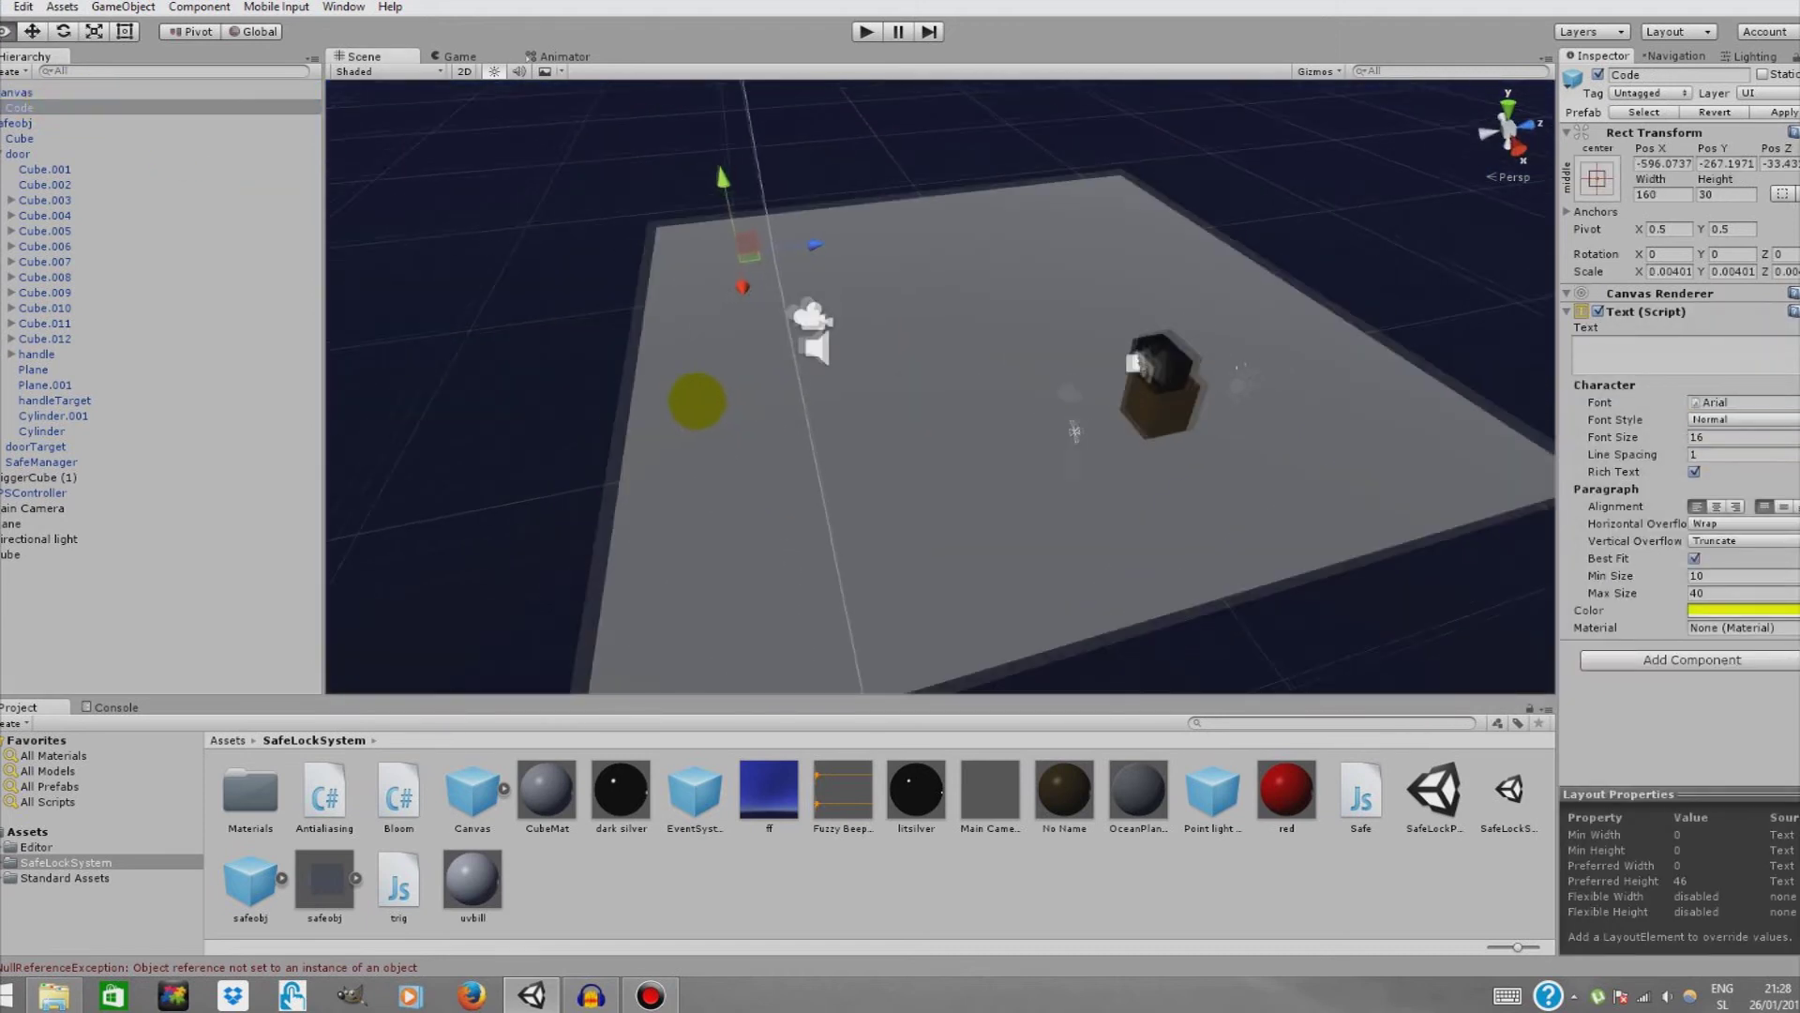
{"action": "key", "text": "w"}
{"action": "key", "text": "d"}
{"action": "mouse_move", "coordinate": [737, 392]}
{"action": "right_mouse_down"}
{"action": "mouse_move", "coordinate": [724, 371]}
{"action": "mouse_move", "coordinate": [817, 367]}
{"action": "mouse_move", "coordinate": [928, 398]}
{"action": "mouse_move", "coordinate": [897, 414]}
{"action": "mouse_move", "coordinate": [761, 369]}
{"action": "right_mouse_up"}
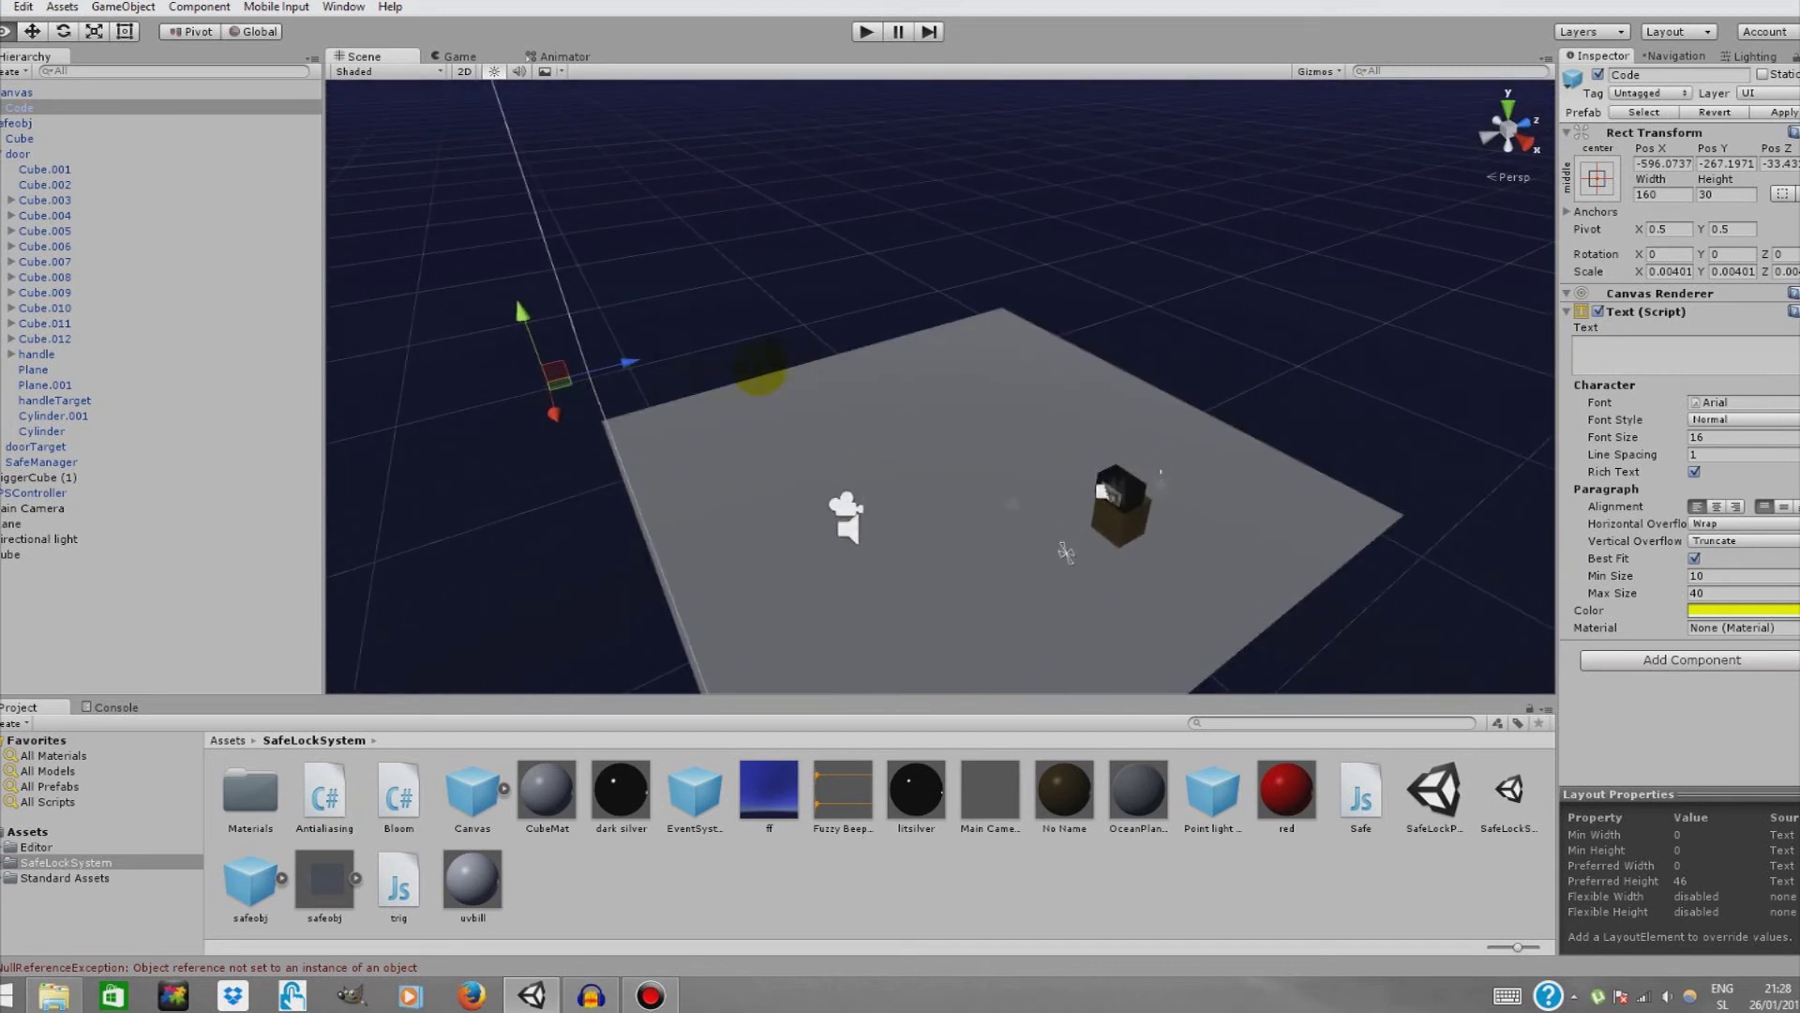
{"action": "left_click_drag", "start_coordinate": [554, 413], "coordinate": [656, 592]}
{"action": "key", "text": "s"}
{"action": "right_click_drag", "start_coordinate": [656, 593], "coordinate": [664, 602]}
{"action": "left_click_drag", "start_coordinate": [657, 597], "coordinate": [578, 378]}
{"action": "left_click_drag", "start_coordinate": [577, 279], "coordinate": [965, 370]}
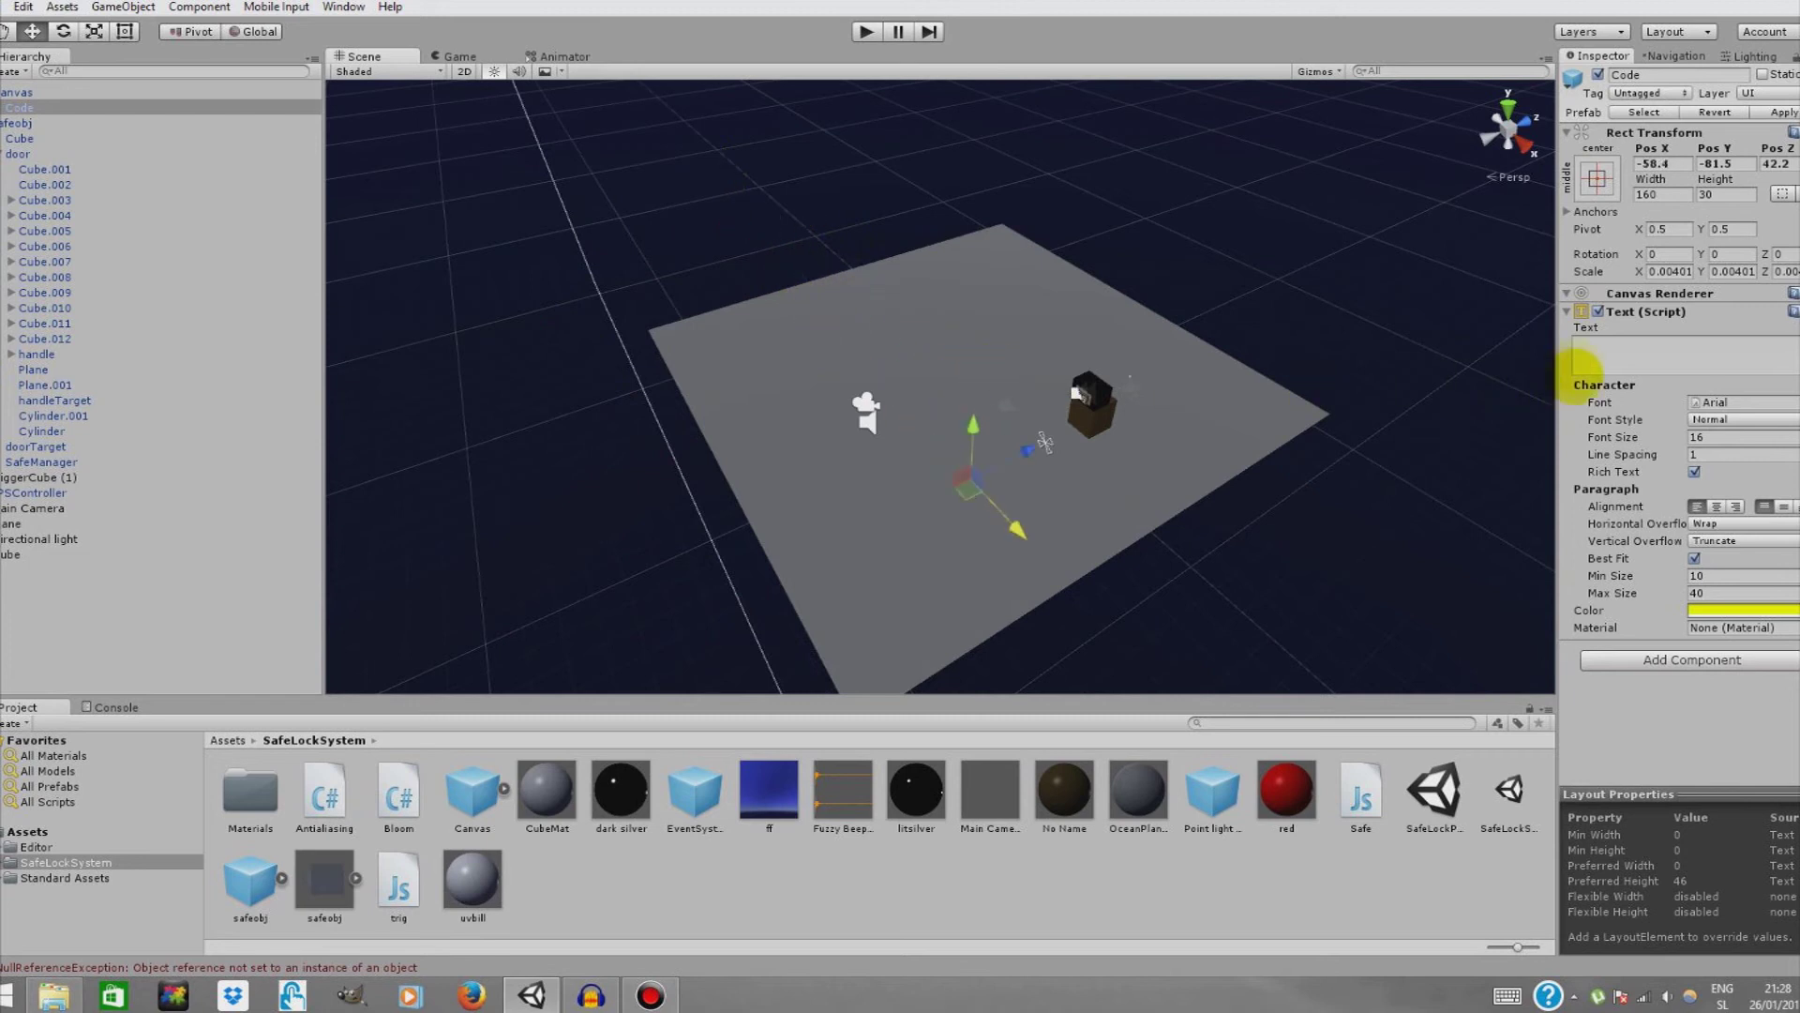
- Enter ff as placeholder content for the Code text
{"action": "left_click", "coordinate": [1600, 349]}
{"action": "key", "text": "f"}
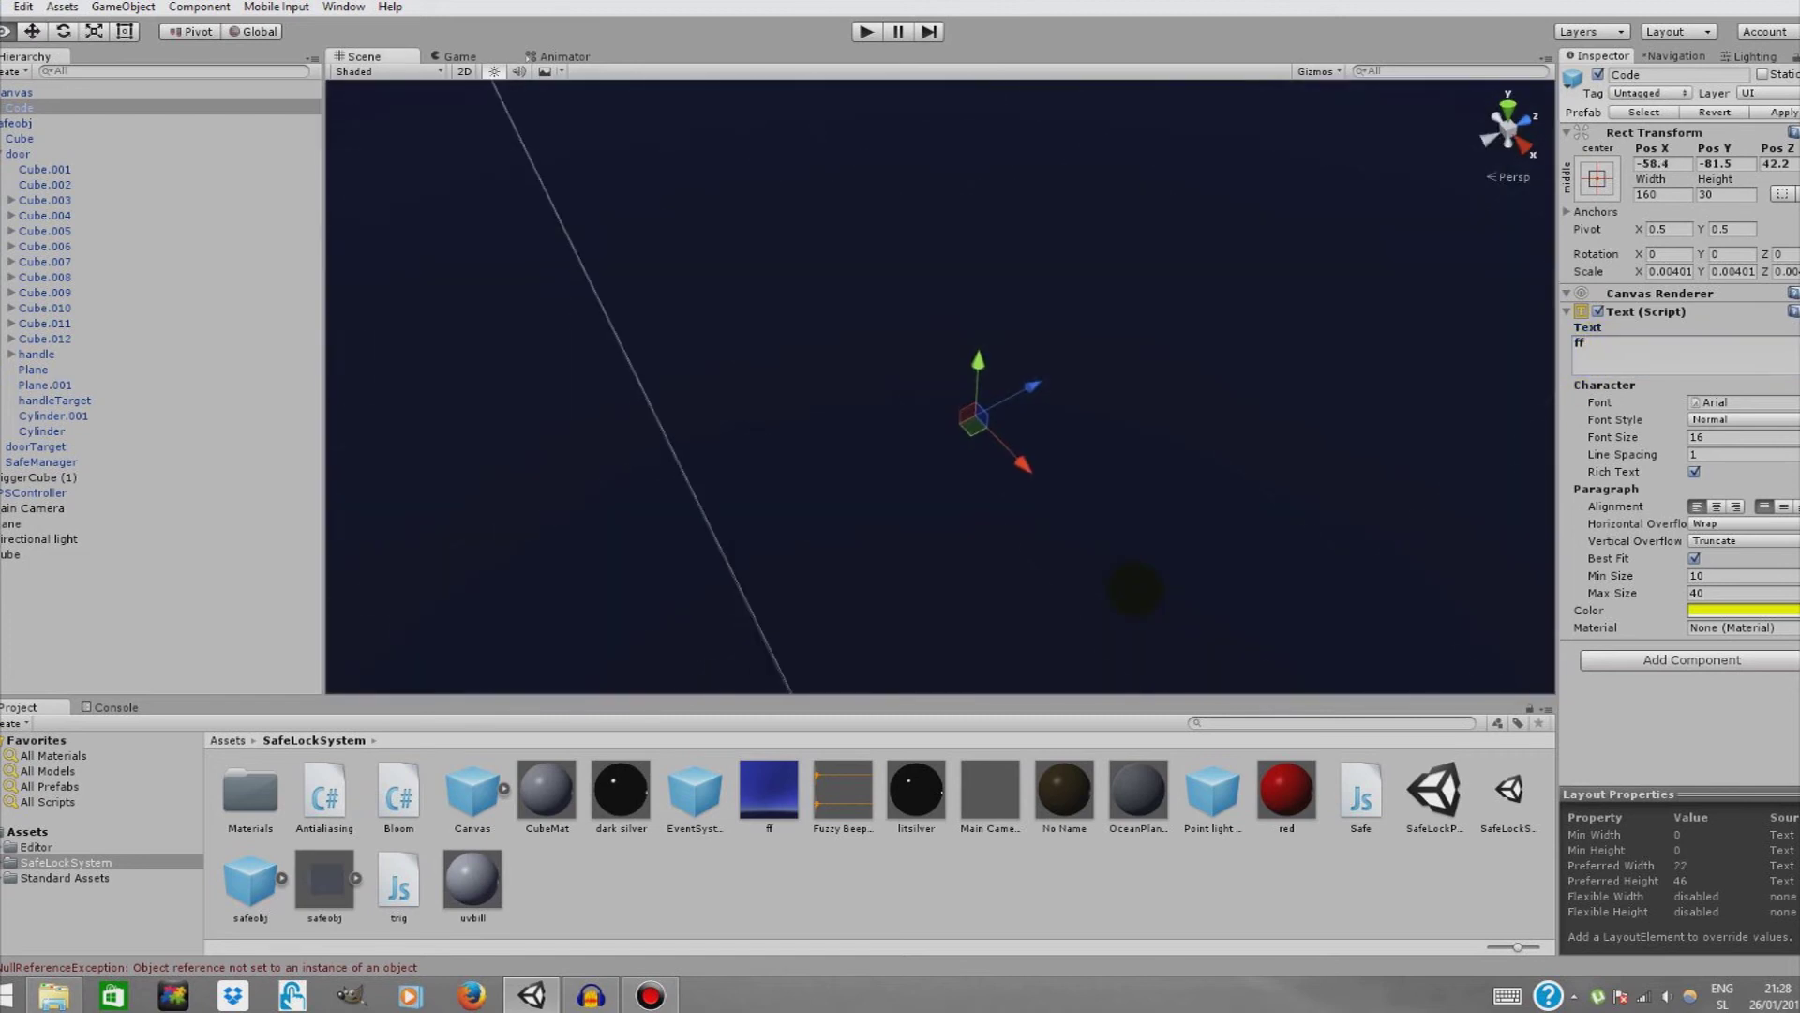
{"action": "right_click_drag", "start_coordinate": [1229, 616], "coordinate": [1341, 478]}
{"action": "middle_click_drag", "start_coordinate": [1342, 478], "coordinate": [1004, 478]}
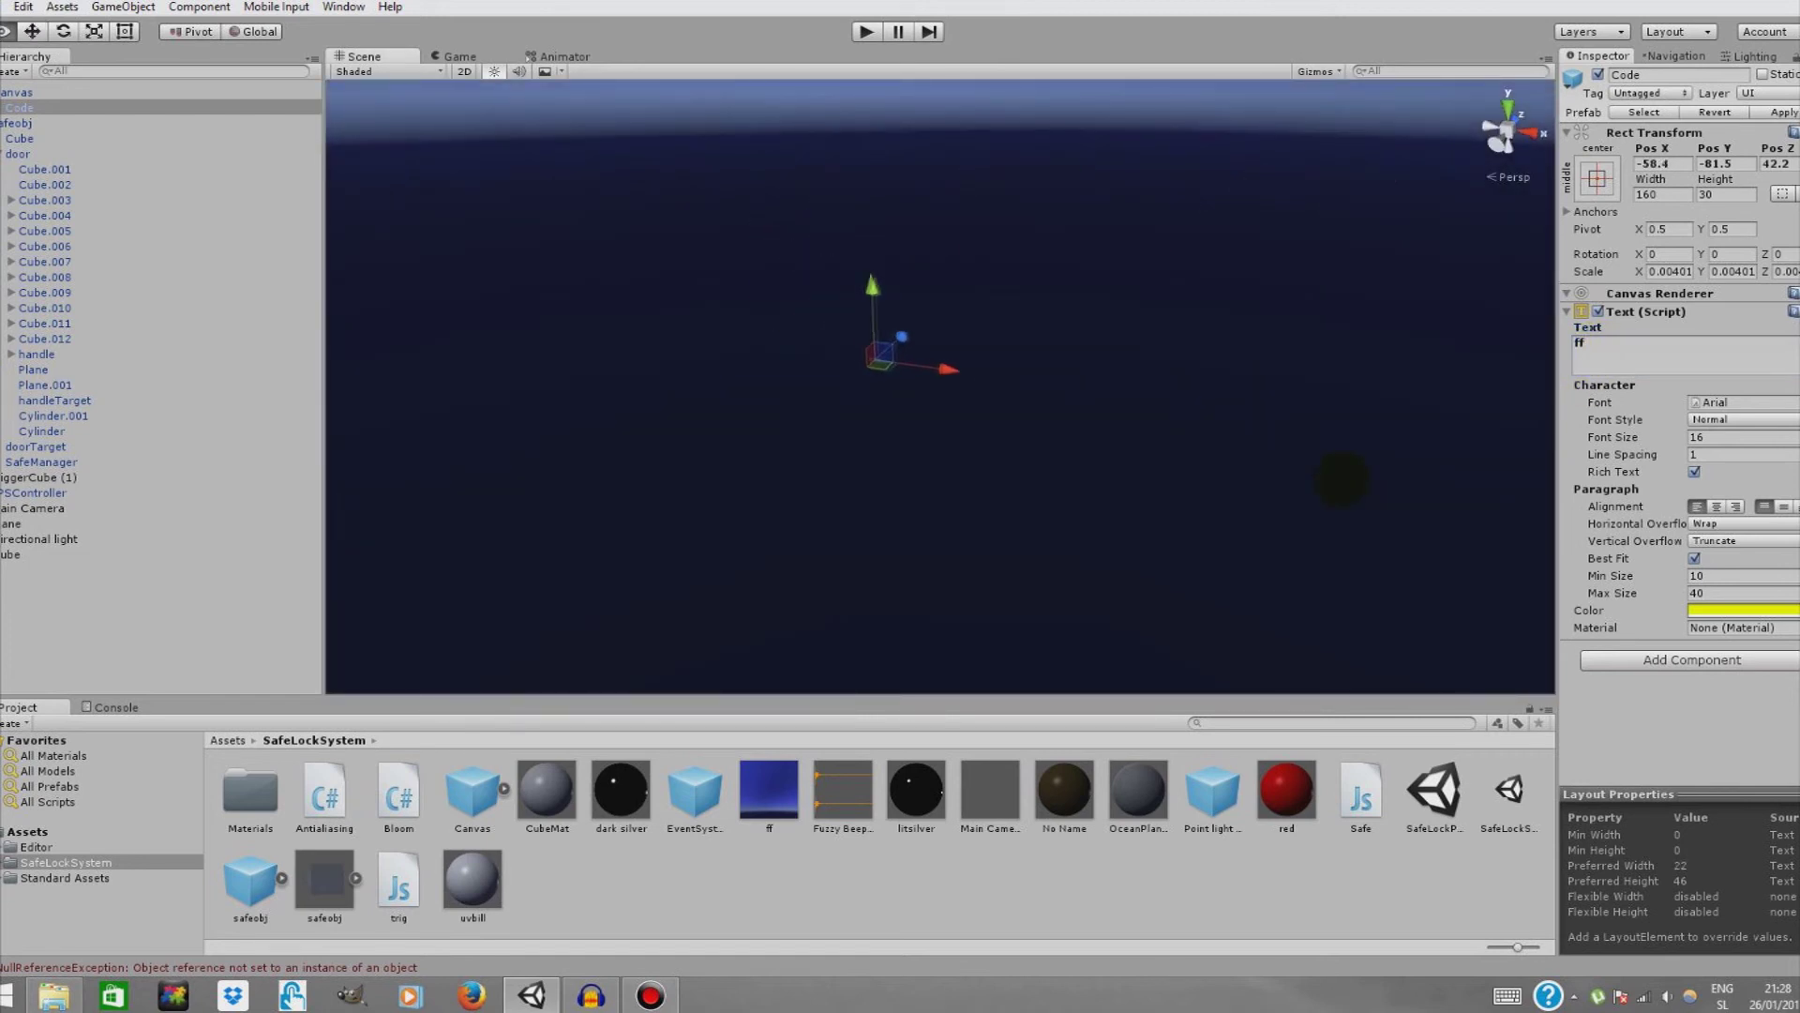
{"action": "right_click_drag", "start_coordinate": [1004, 478], "coordinate": [1057, 423]}
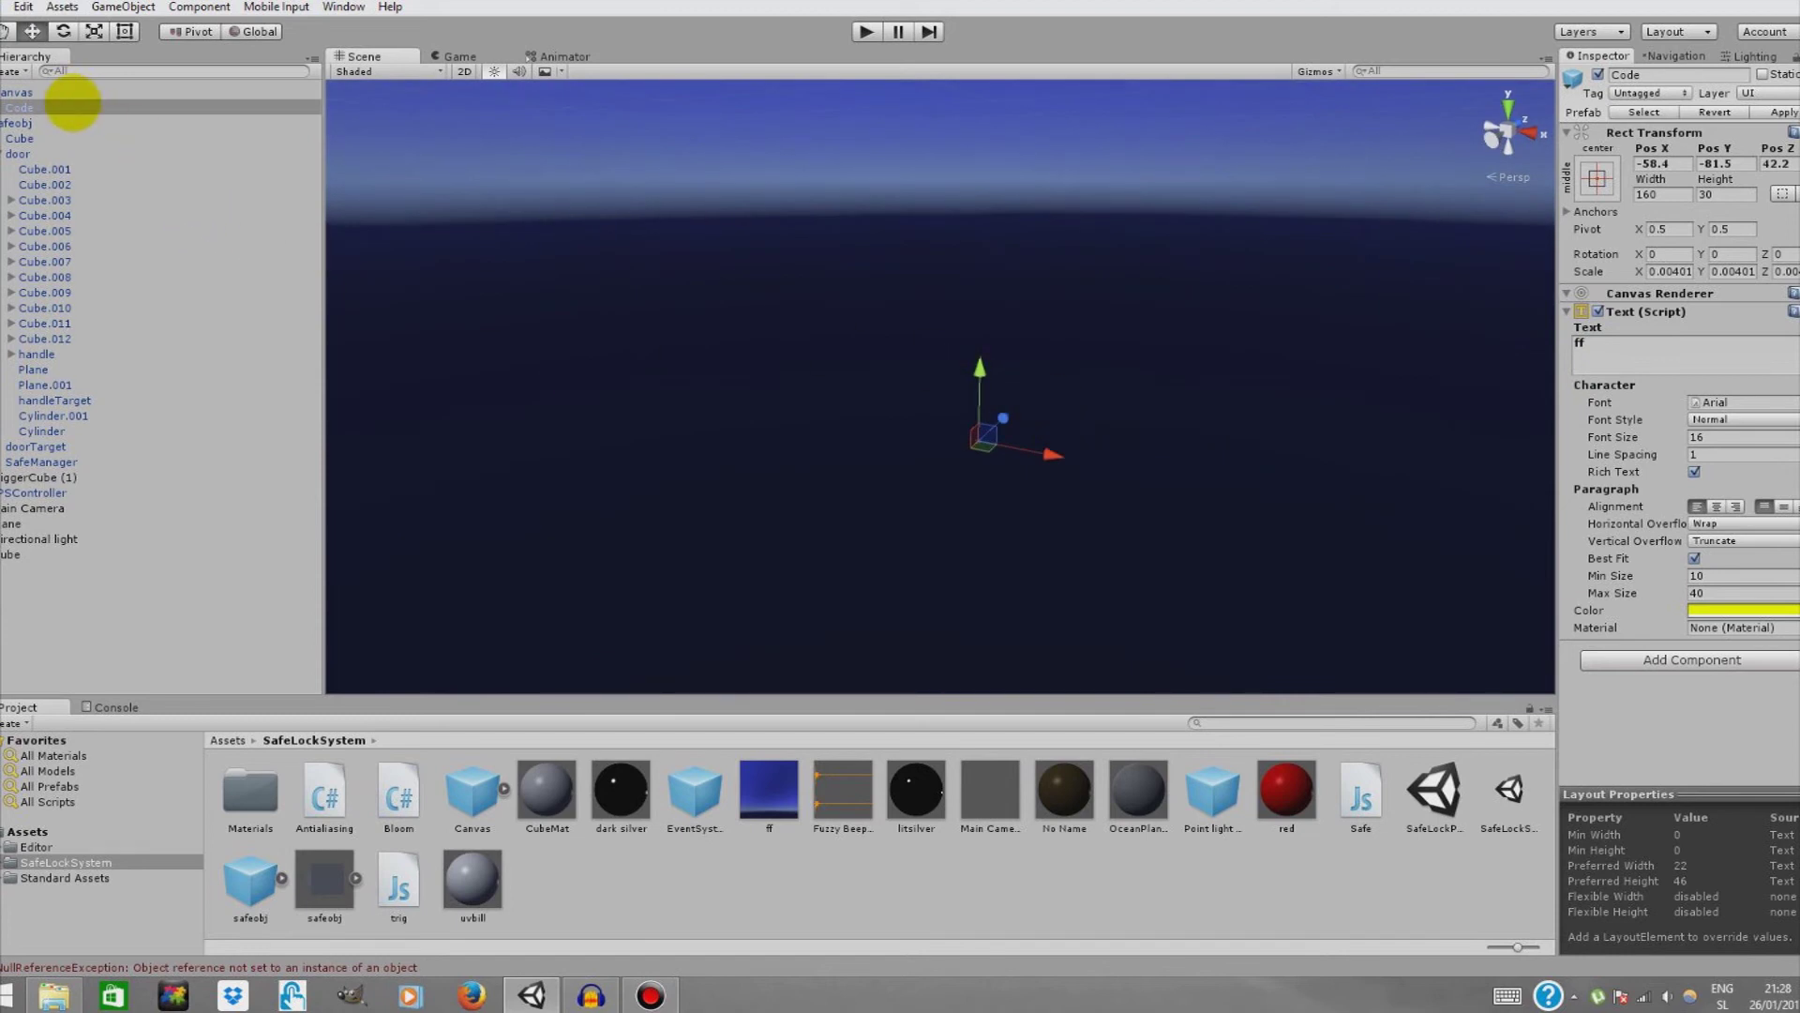
- Parent the Code text to safeobj, accepting the lost prefab connection, and set its position to 0, 0, 0
{"action": "left_click_drag", "start_coordinate": [73, 105], "coordinate": [216, 140]}
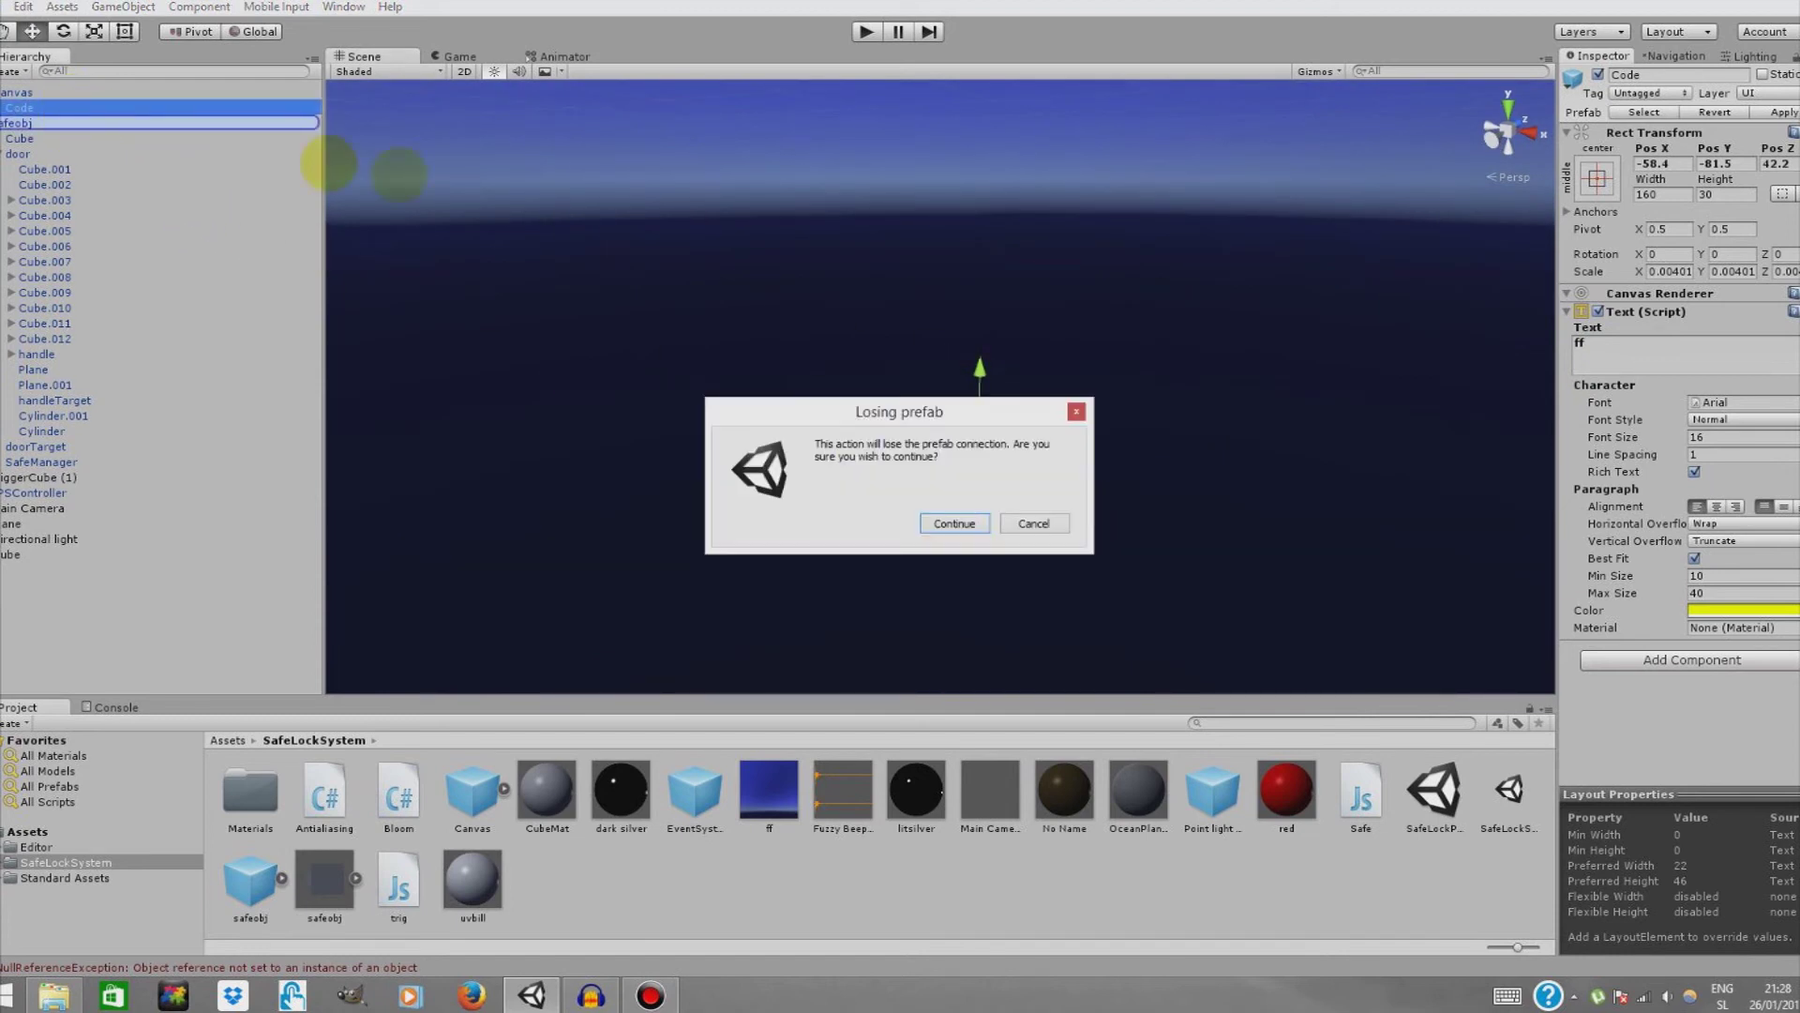
{"action": "left_click", "coordinate": [955, 522]}
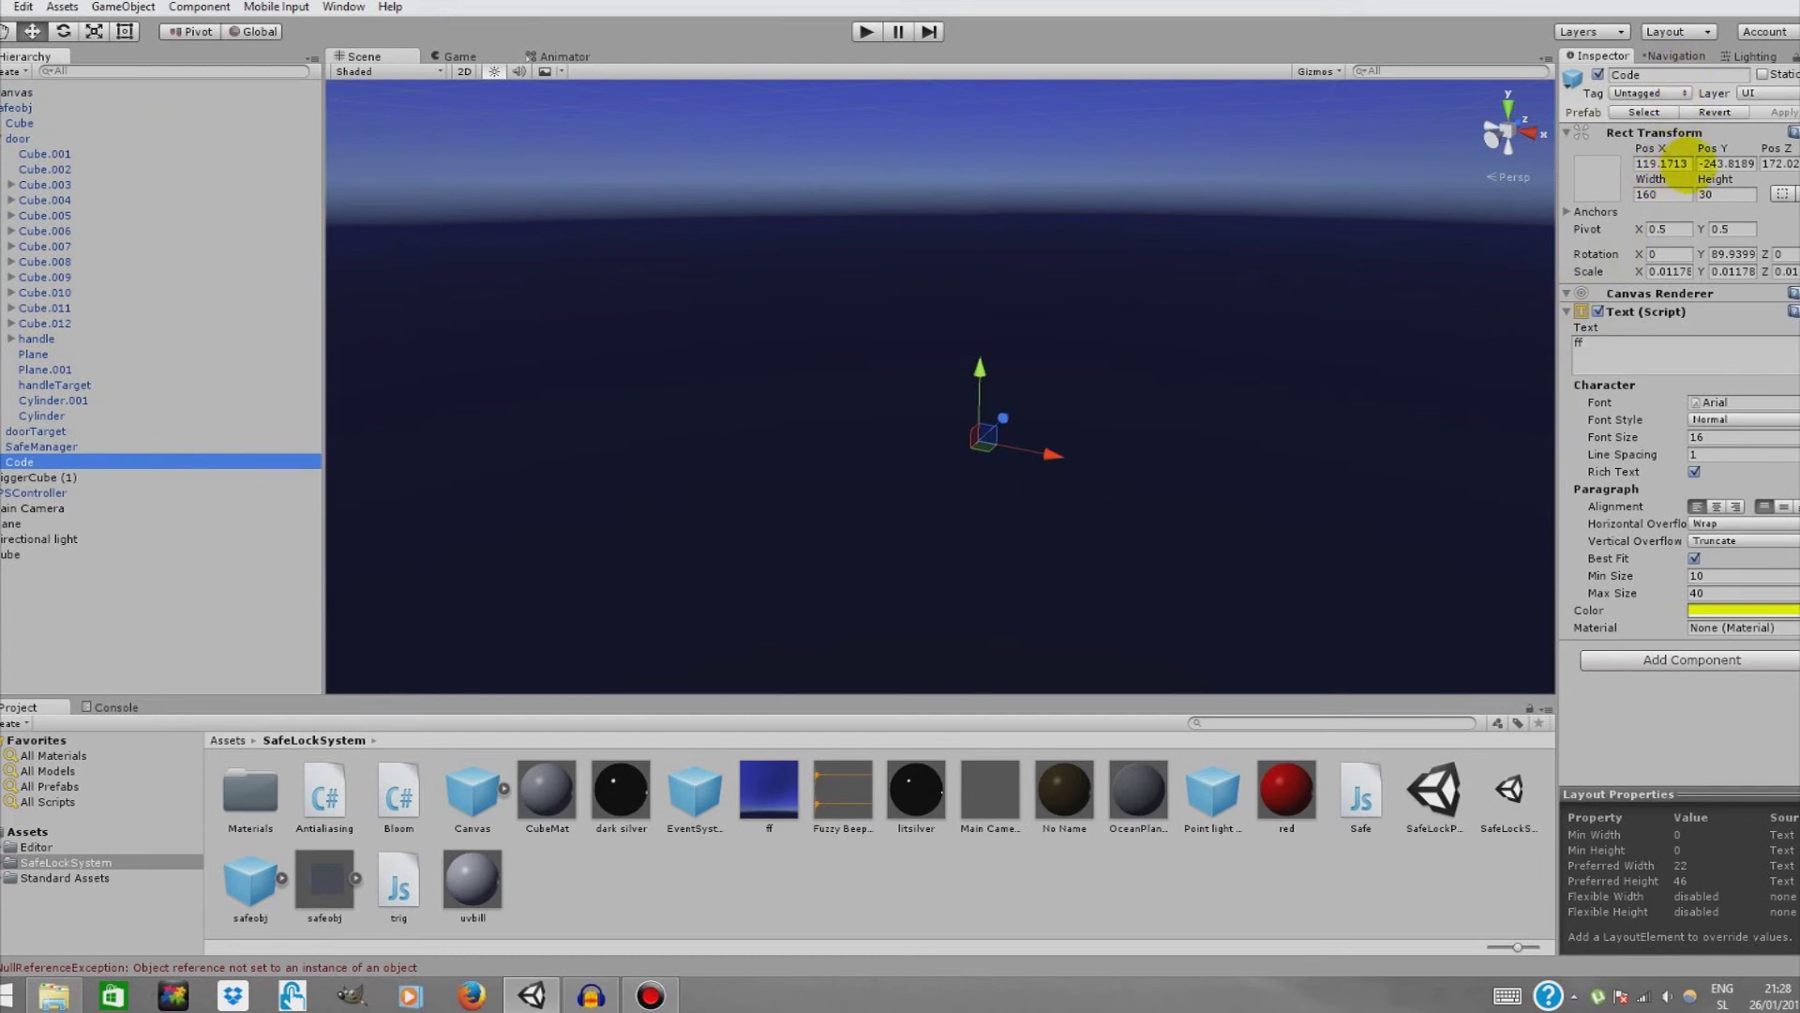
{"action": "left_click", "coordinate": [1674, 165]}
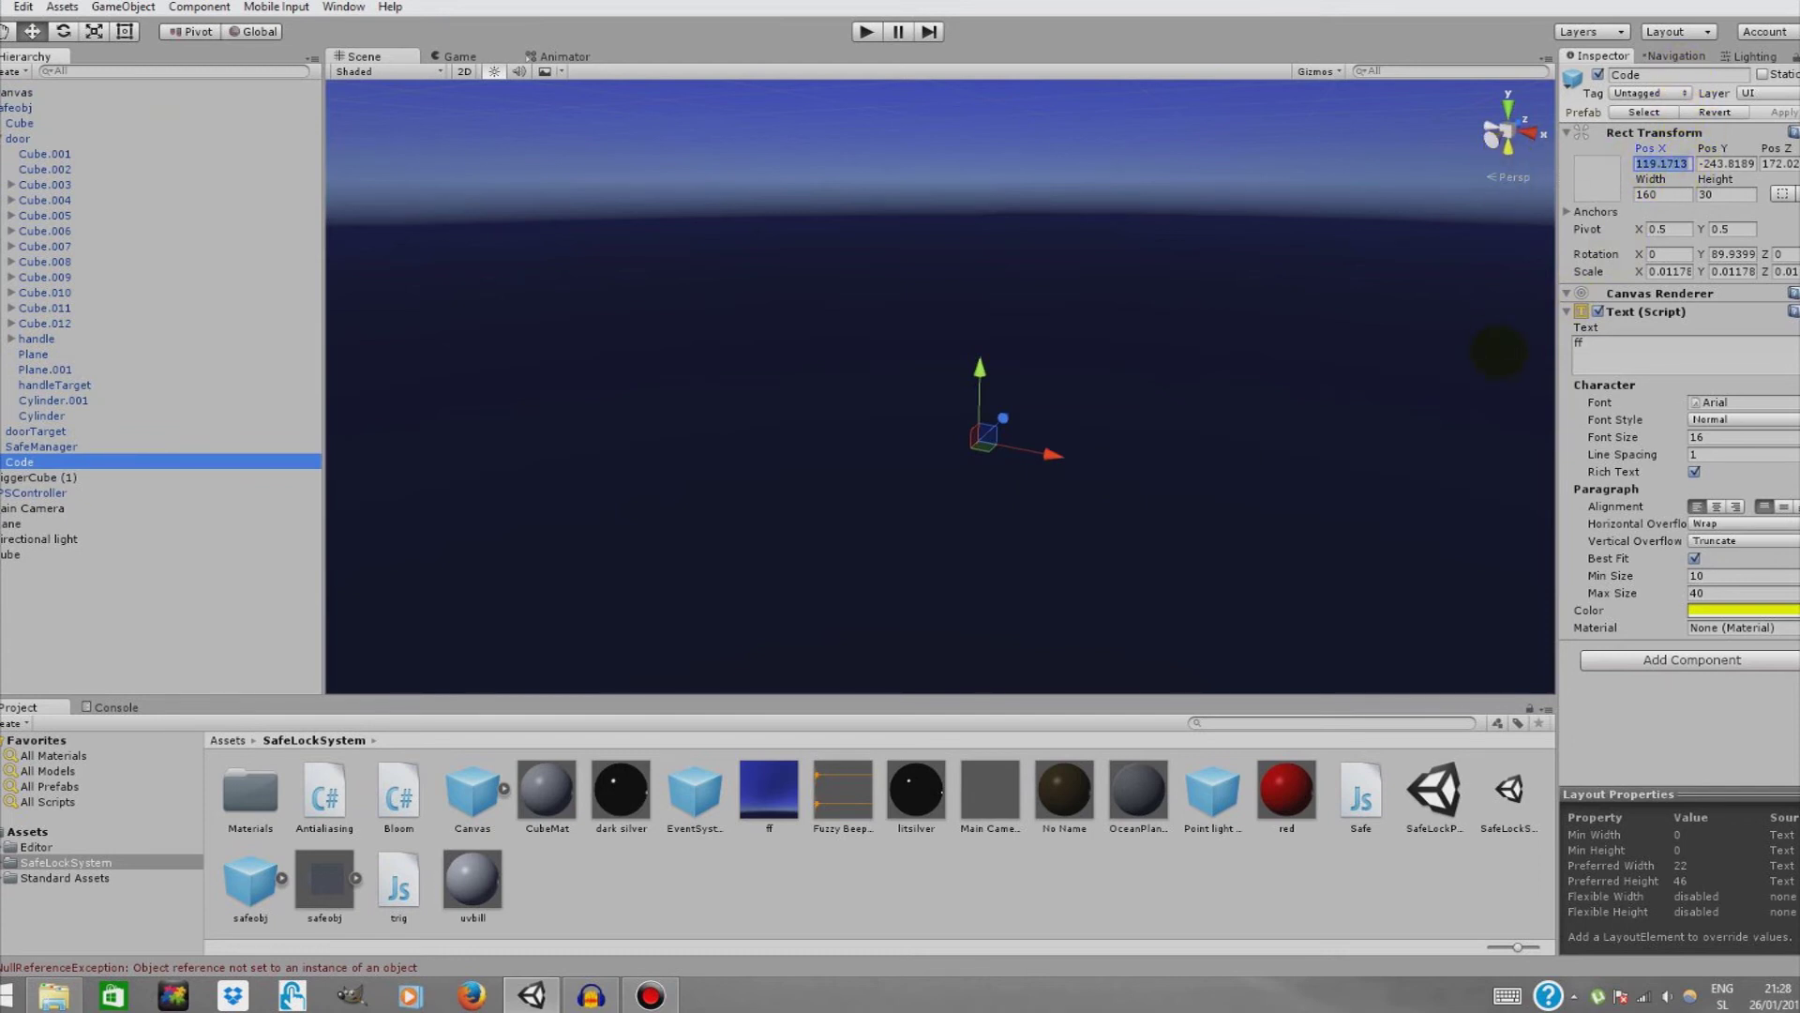
{"action": "type", "text": "0"}
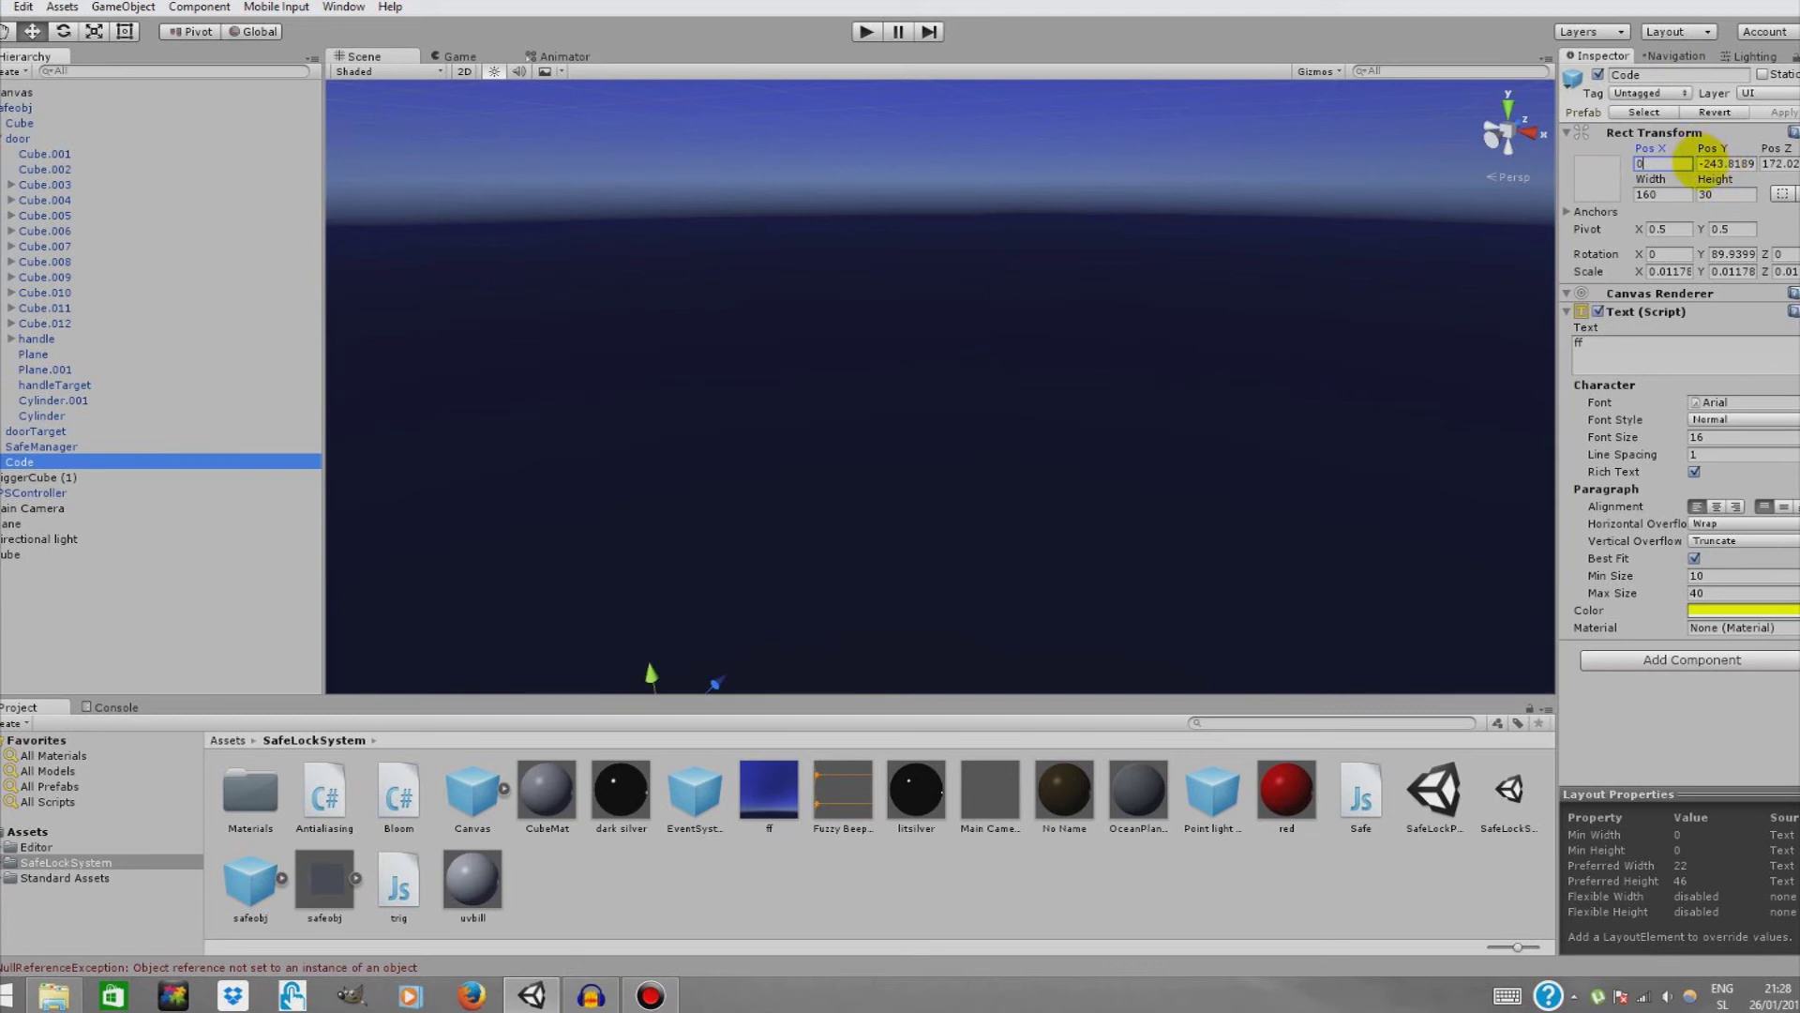
{"action": "left_click", "coordinate": [1703, 164]}
{"action": "left_click", "coordinate": [1782, 164]}
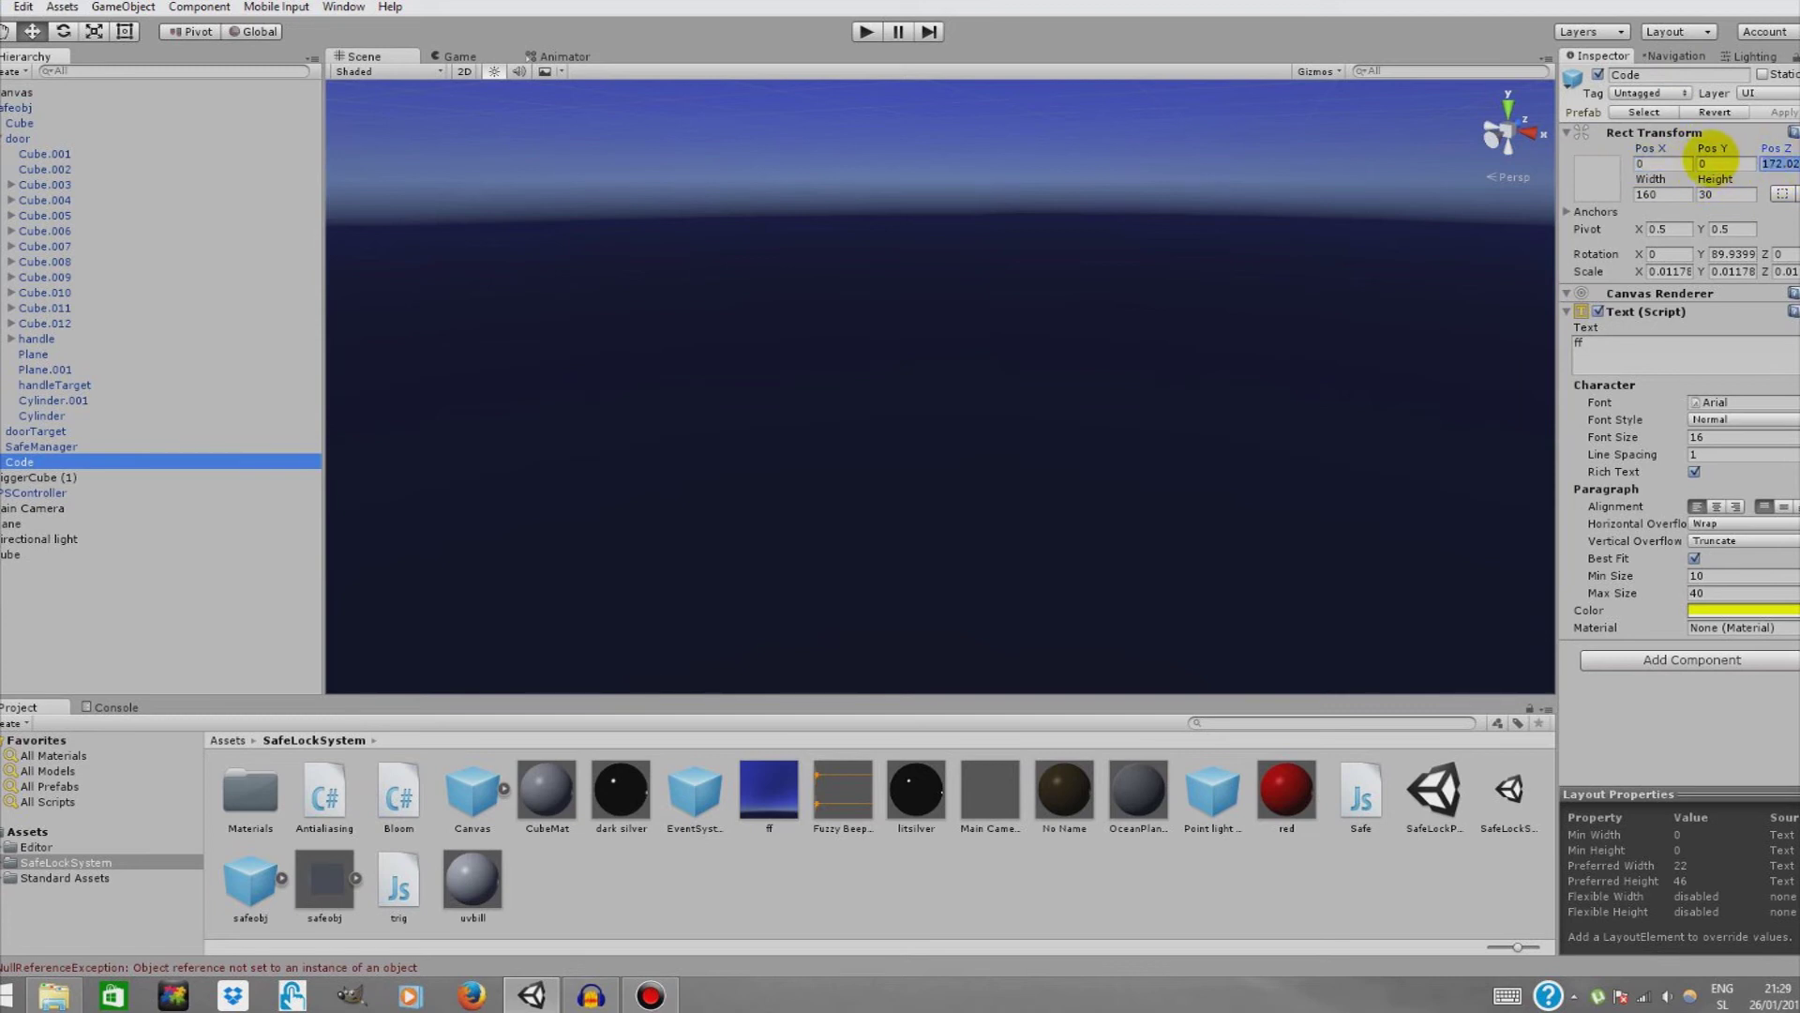
{"action": "right_click_drag", "start_coordinate": [969, 360], "coordinate": [1093, 471]}
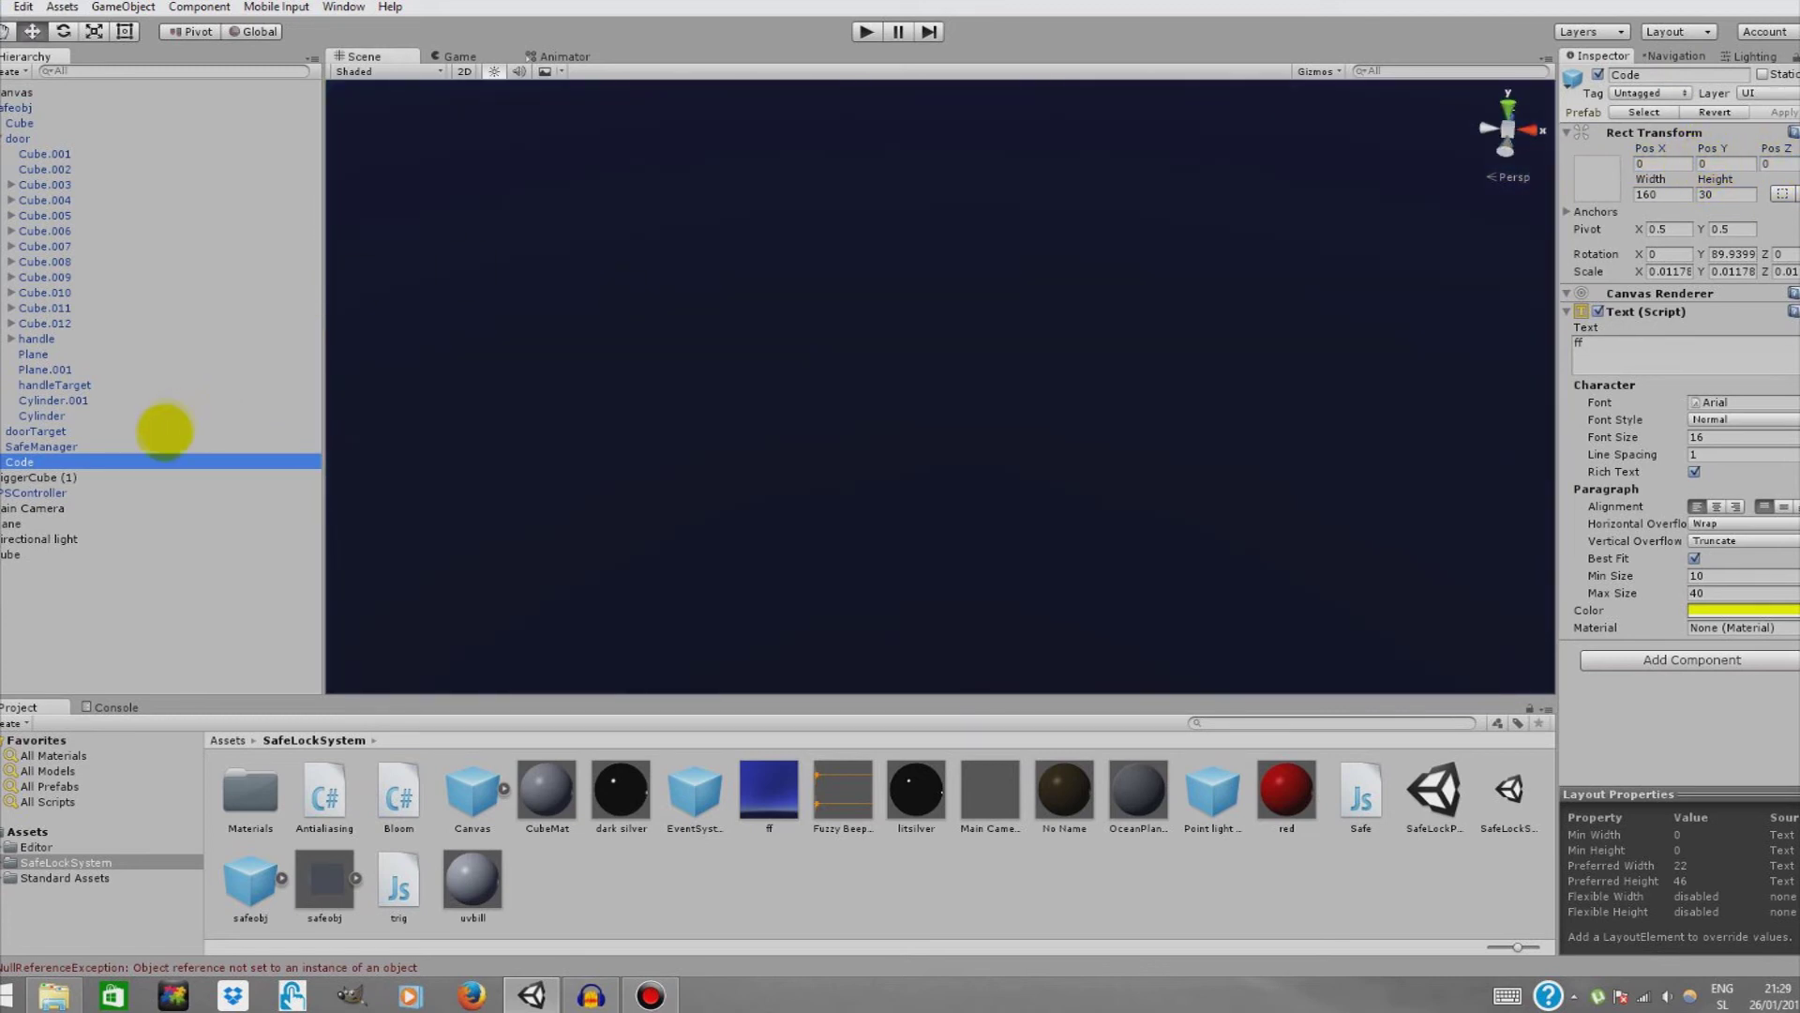
{"action": "double_click", "coordinate": [150, 461]}
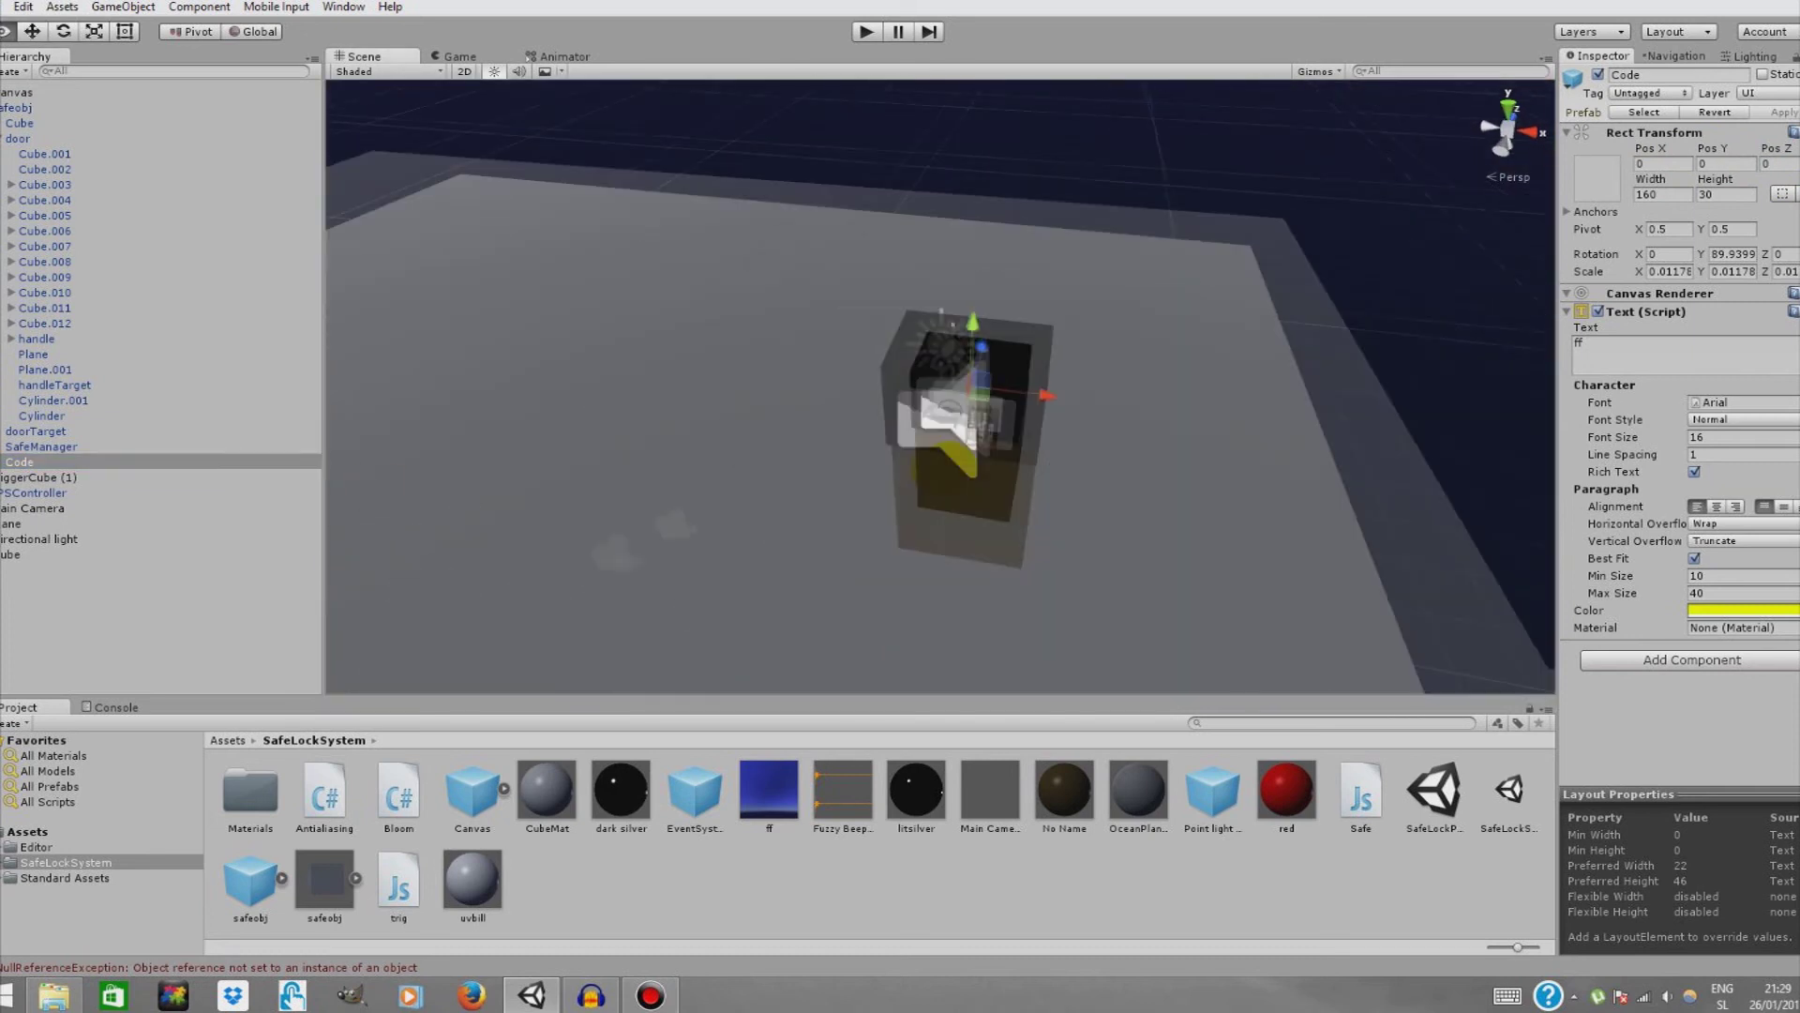
- Return the Code text to the Canvas and place it beside the safe at about X 0.92, Y 1.74, Z 0.51
{"action": "left_click_drag", "start_coordinate": [839, 363], "coordinate": [771, 442]}
{"action": "right_click_drag", "start_coordinate": [737, 493], "coordinate": [794, 377]}
{"action": "left_click_drag", "start_coordinate": [42, 462], "coordinate": [73, 90]}
{"action": "right_click_drag", "start_coordinate": [553, 376], "coordinate": [572, 426]}
{"action": "left_click_drag", "start_coordinate": [434, 388], "coordinate": [451, 300]}
{"action": "left_click_drag", "start_coordinate": [705, 365], "coordinate": [790, 374]}
{"action": "right_click_drag", "start_coordinate": [802, 374], "coordinate": [851, 372]}
{"action": "key", "text": "w"}
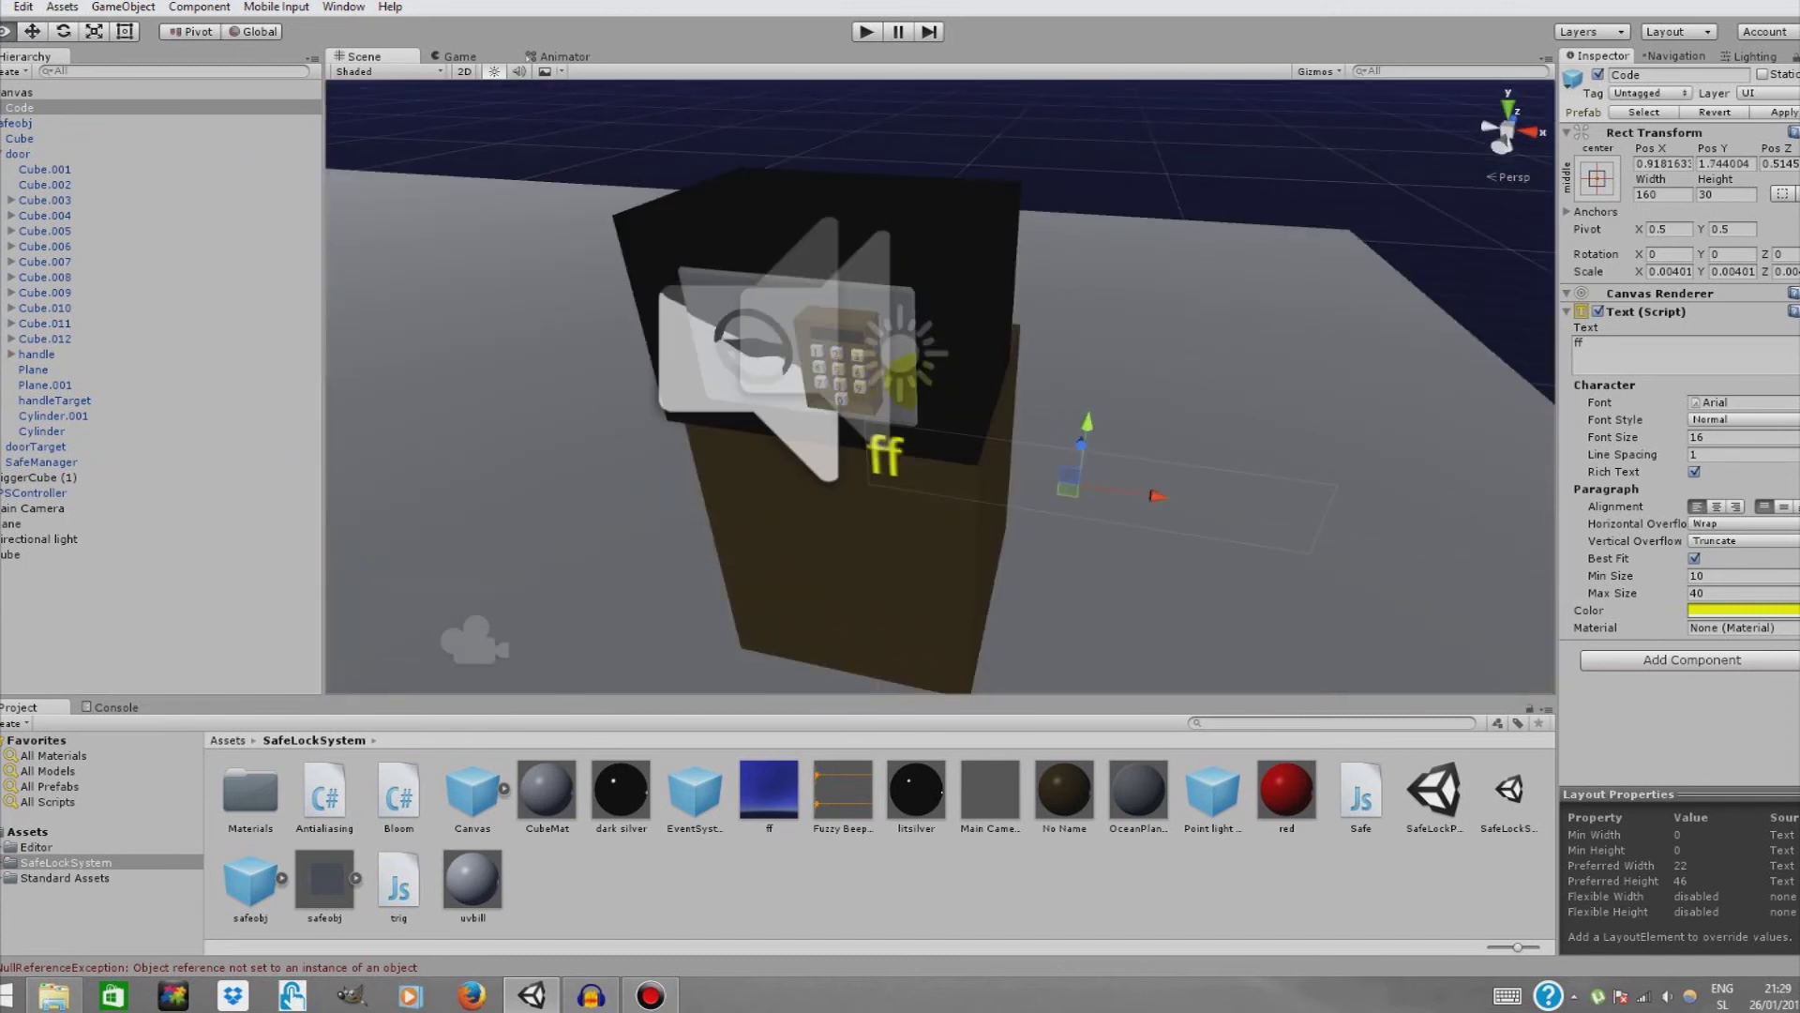
- Scale the Code text down uniformly to about 0.0016 and shift it toward the safe to X 0.567
{"action": "left_click", "coordinate": [95, 32]}
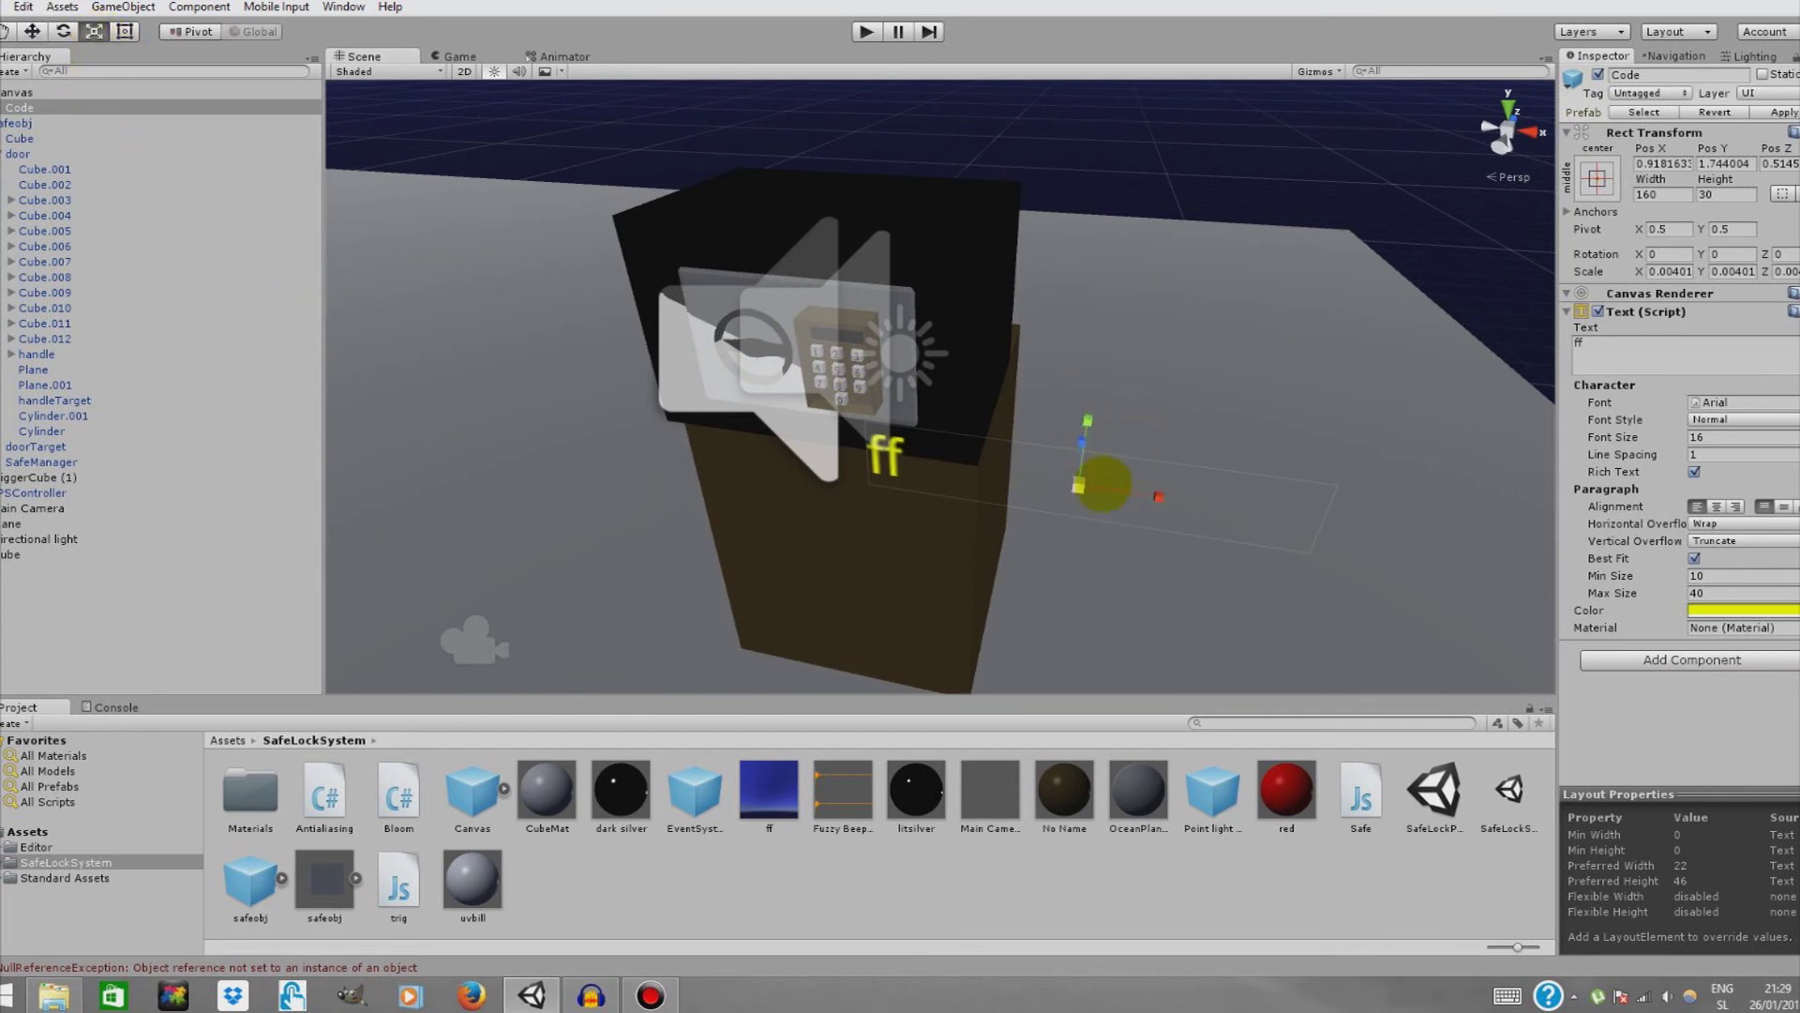
{"action": "left_click_drag", "start_coordinate": [1078, 484], "coordinate": [1029, 491]}
{"action": "left_click", "coordinate": [32, 32]}
{"action": "left_click_drag", "start_coordinate": [1162, 492], "coordinate": [943, 474]}
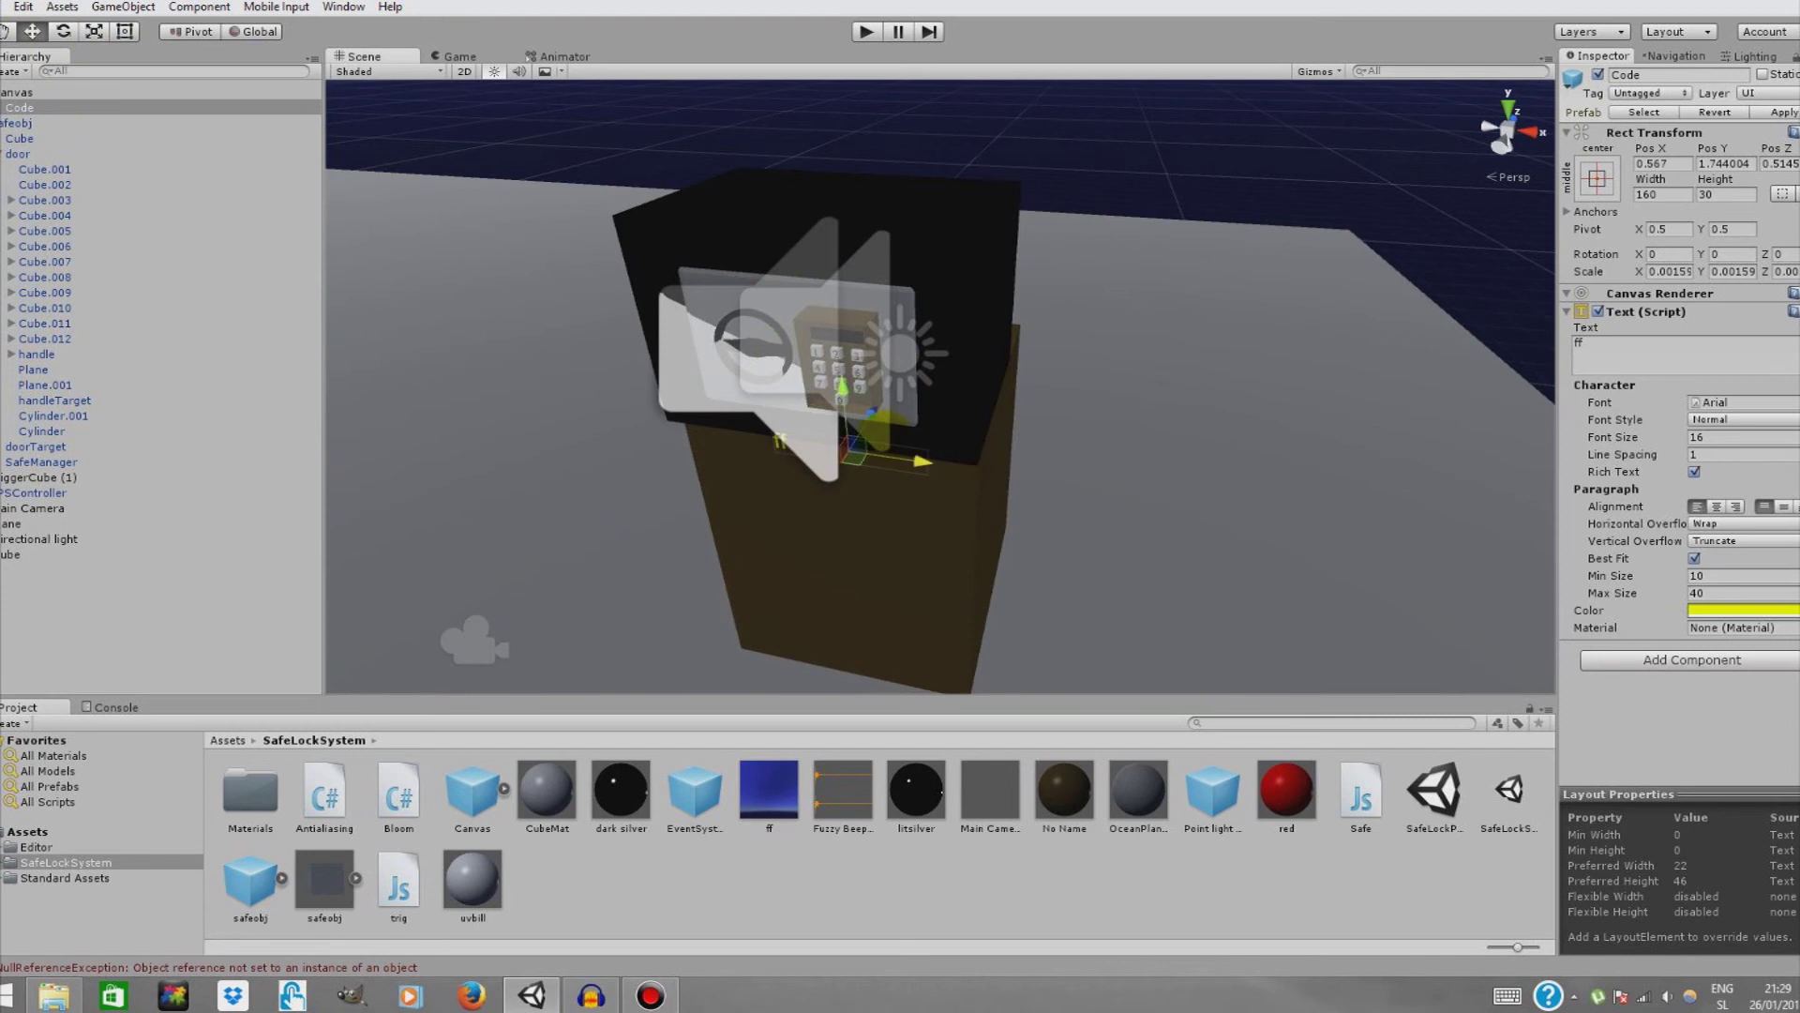
- Move the Code text up to the safe's keypad at about X 0.389, Y 1.618, Z 1.149
{"action": "left_click_drag", "start_coordinate": [859, 412], "coordinate": [917, 358]}
{"action": "right_click_drag", "start_coordinate": [917, 358], "coordinate": [1062, 298]}
{"action": "key", "text": "w"}
{"action": "key", "text": "s"}
{"action": "key", "text": "w"}
{"action": "left_click_drag", "start_coordinate": [1083, 348], "coordinate": [905, 361]}
{"action": "left_click_drag", "start_coordinate": [849, 302], "coordinate": [839, 318]}
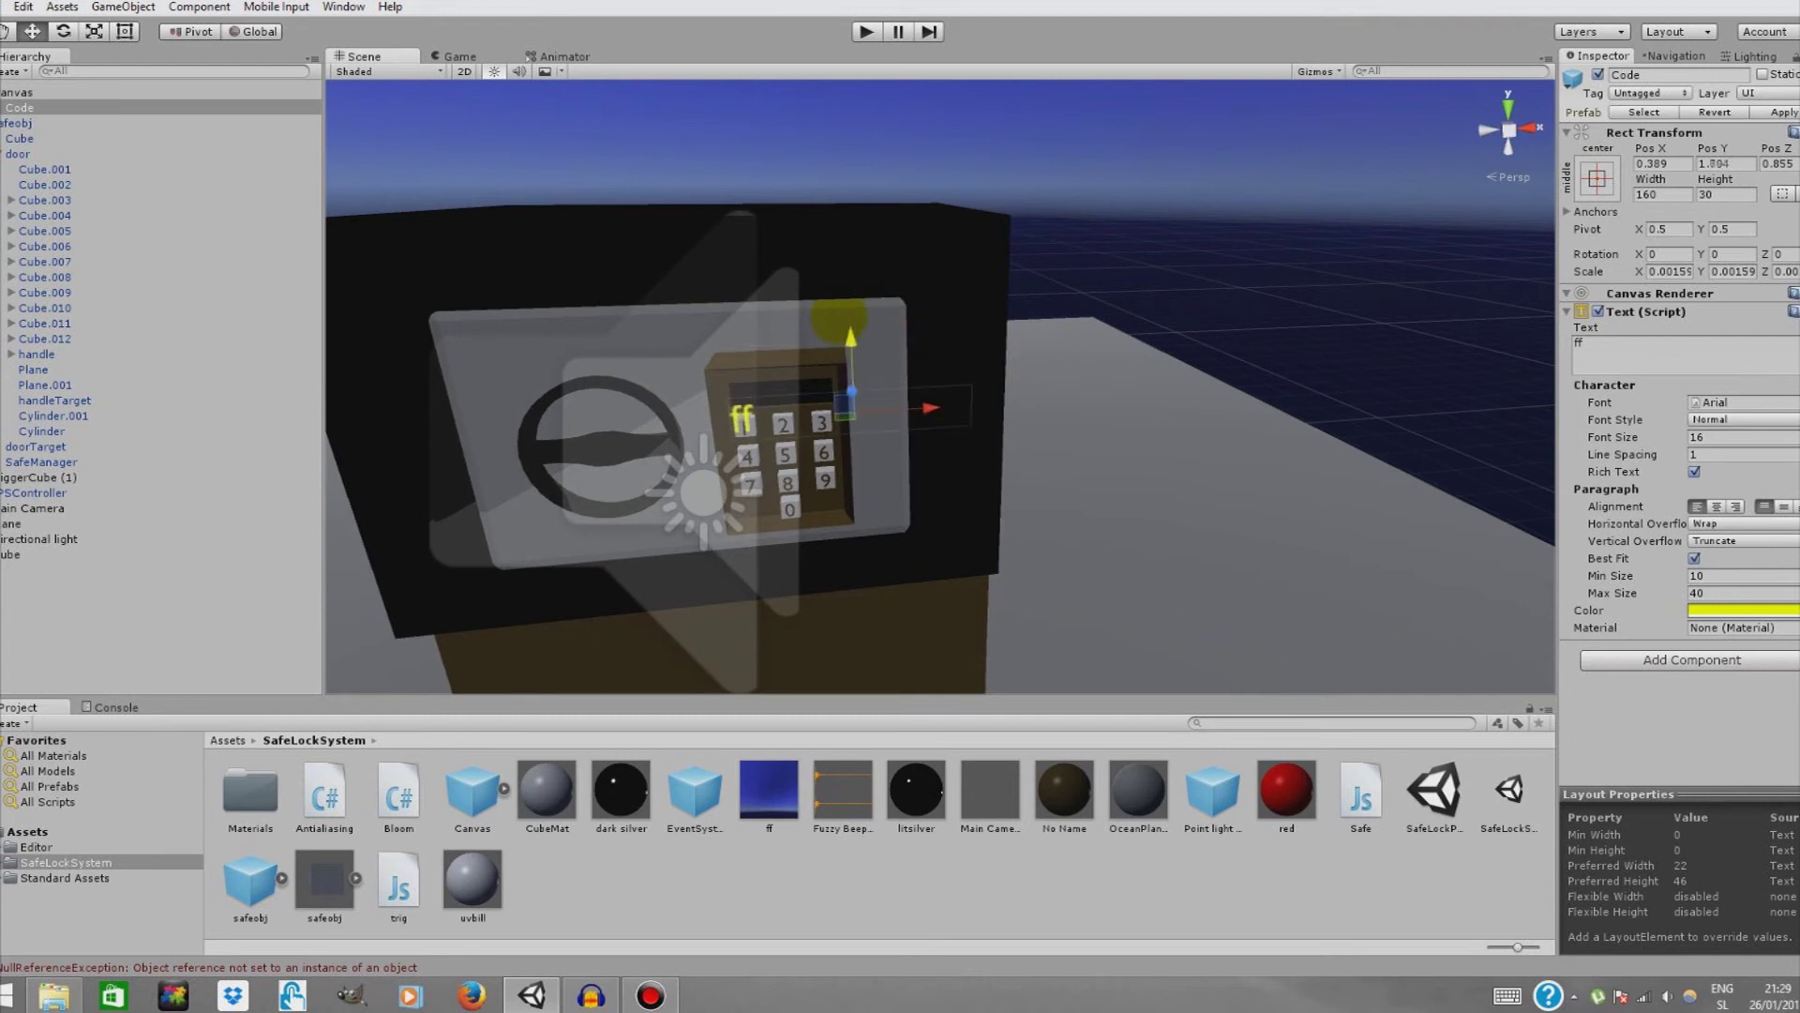
{"action": "right_click_drag", "start_coordinate": [839, 312], "coordinate": [659, 309]}
{"action": "key", "text": "d"}
{"action": "left_click_drag", "start_coordinate": [552, 319], "coordinate": [664, 301]}
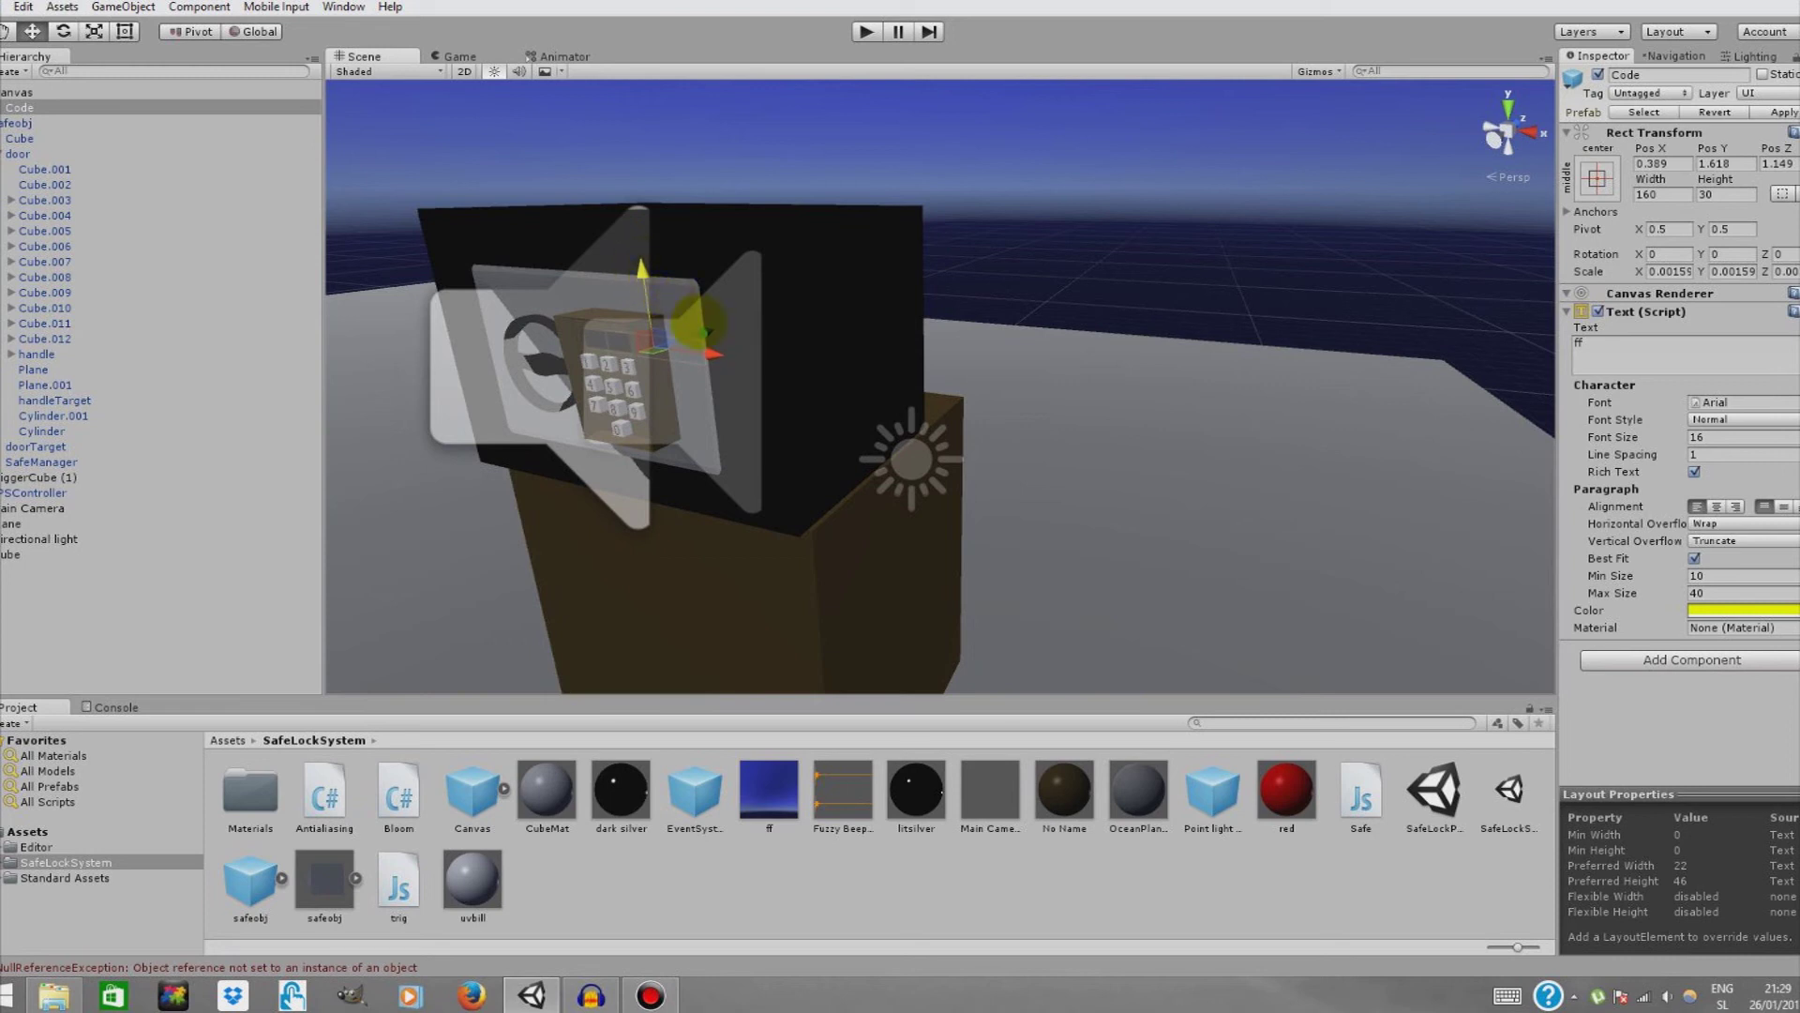
- Fine-tune the Code text onto the keypad's display at about X 0.354, Y 1.624, Z 1.126
{"action": "right_click_drag", "start_coordinate": [697, 328], "coordinate": [803, 340]}
{"action": "key", "text": "a"}
{"action": "key", "text": "w"}
{"action": "left_click_drag", "start_coordinate": [812, 352], "coordinate": [776, 351]}
{"action": "right_click_drag", "start_coordinate": [776, 351], "coordinate": [900, 354]}
{"action": "key", "text": "a"}
{"action": "key", "text": "w"}
{"action": "key", "text": "s"}
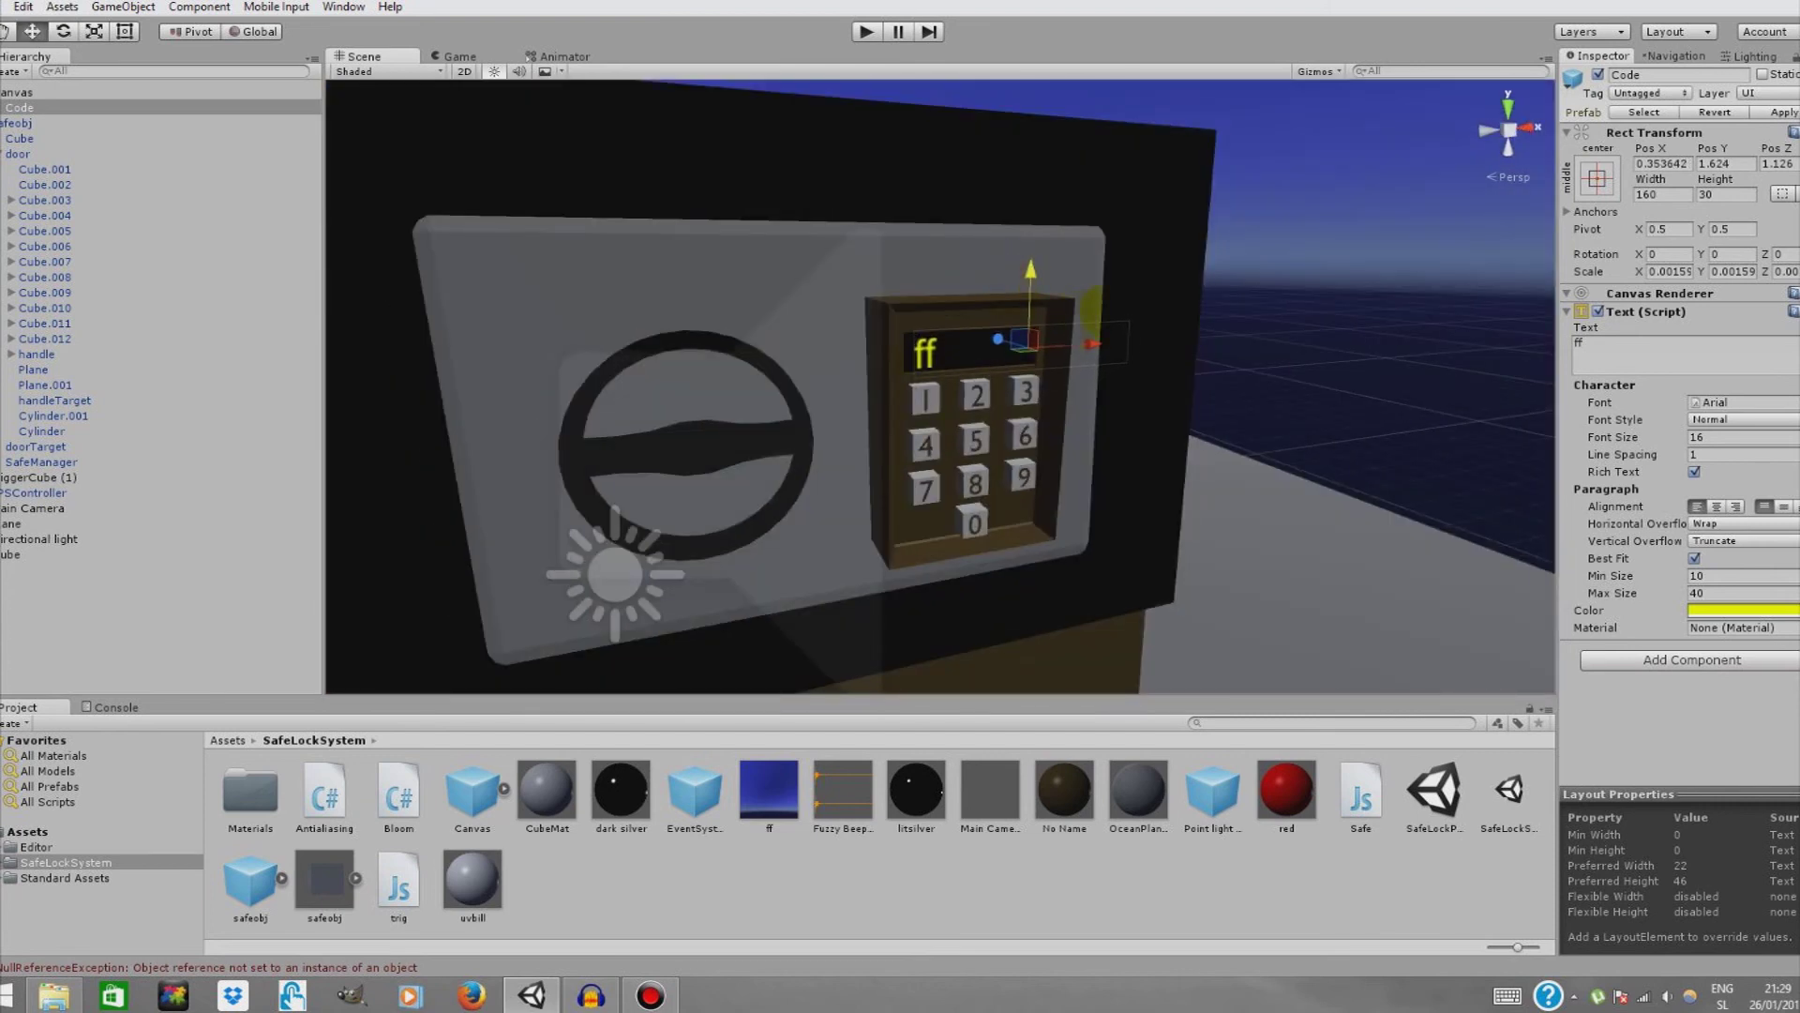
- Reduce the Code text's scale to about 0.0014 and align it with the display's left edge at about X 0.334
{"action": "left_click", "coordinate": [93, 31]}
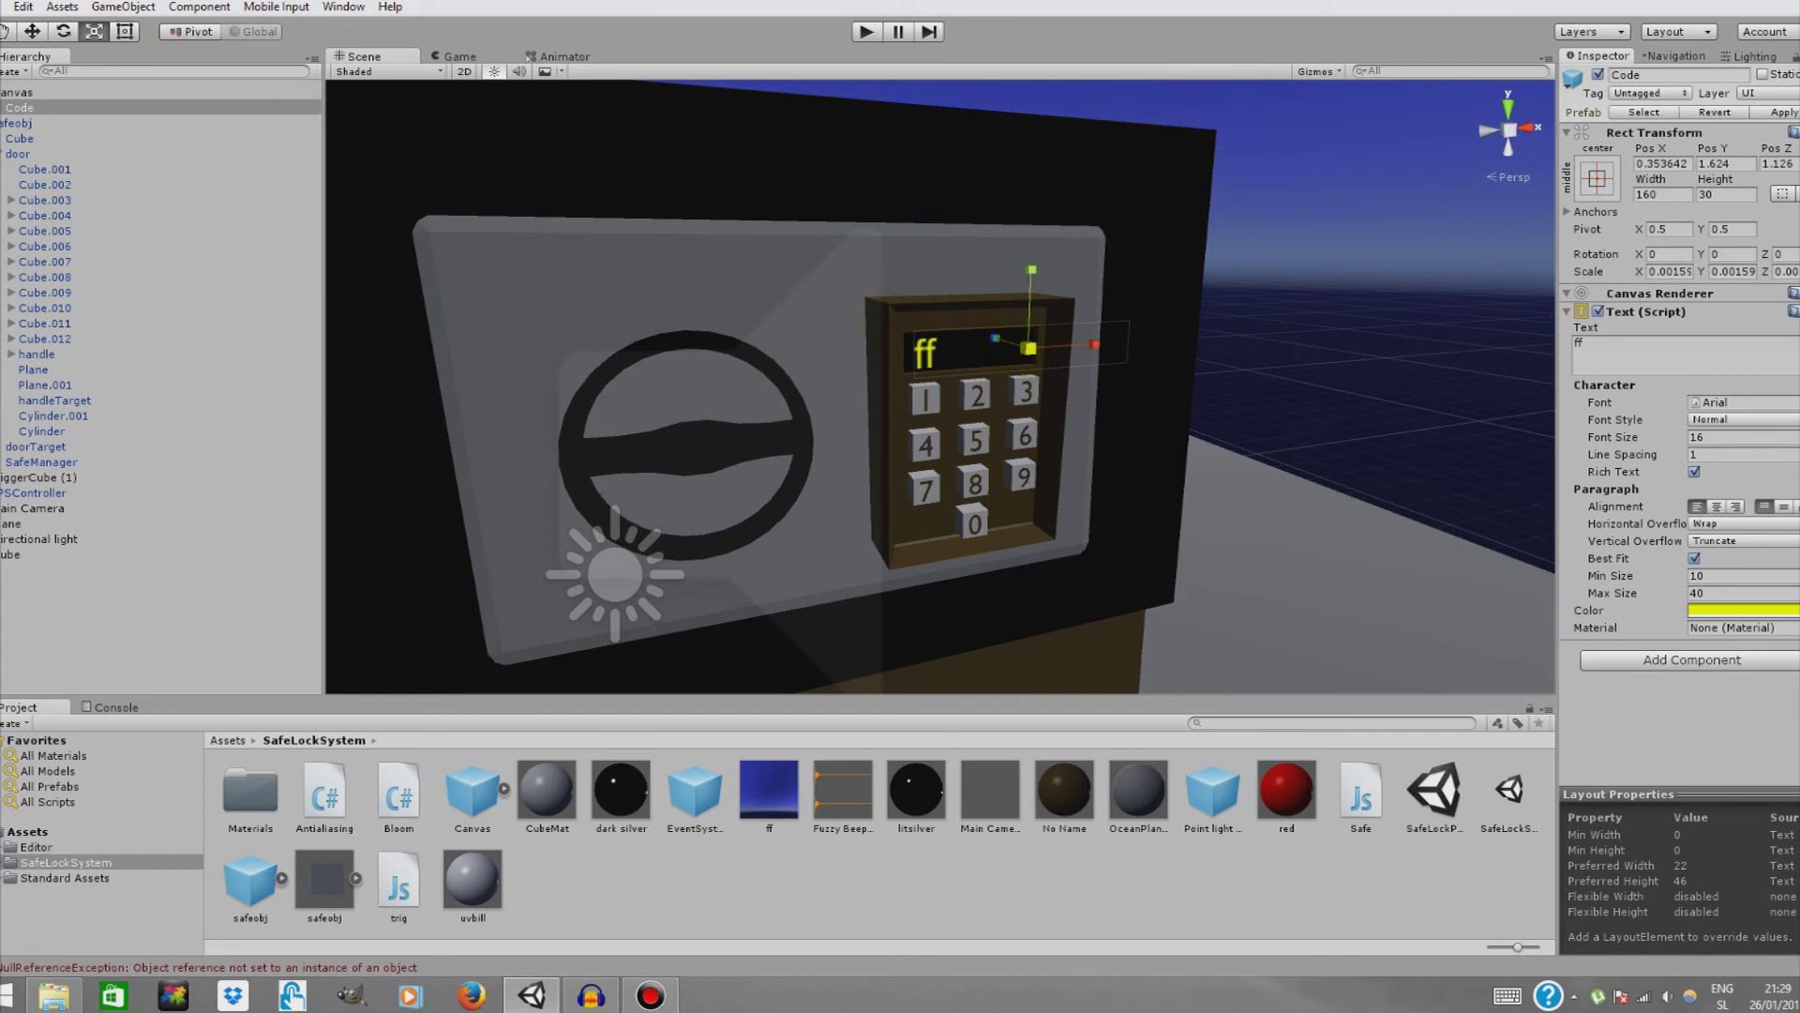
{"action": "right_click_drag", "start_coordinate": [1013, 343], "coordinate": [993, 339]}
{"action": "key", "text": "d"}
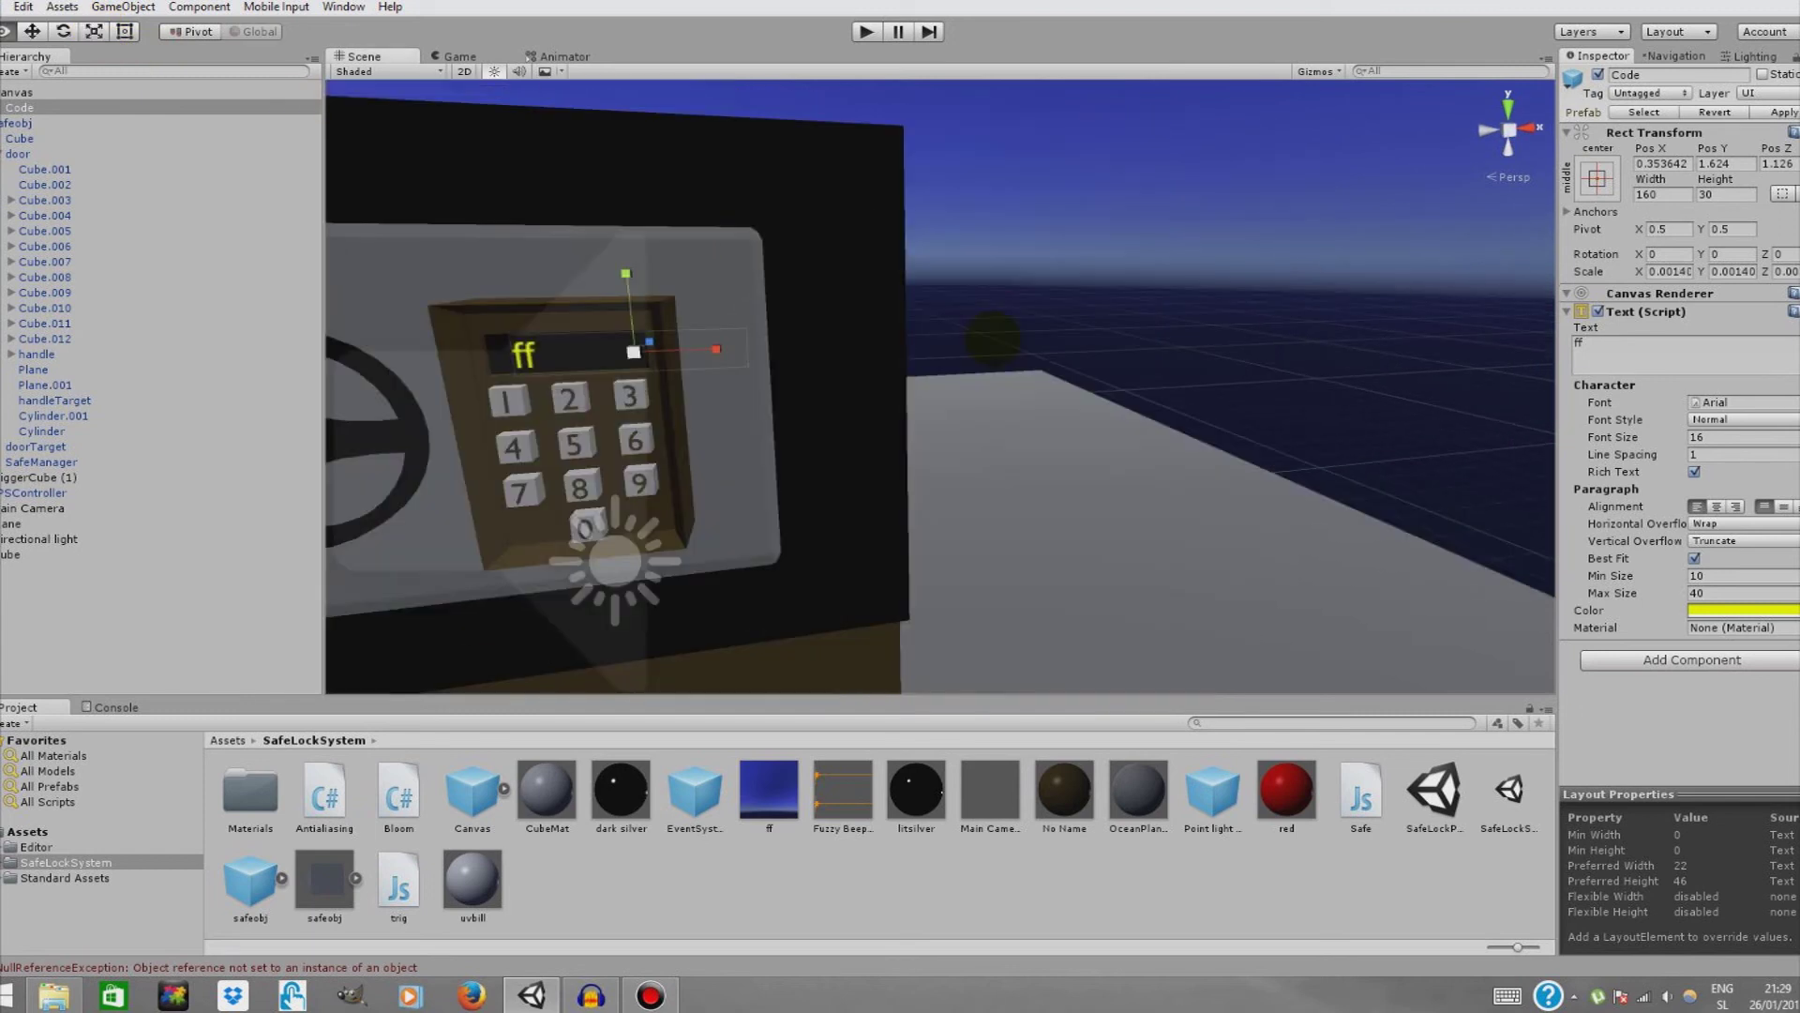
{"action": "left_click", "coordinate": [32, 31]}
{"action": "left_click_drag", "start_coordinate": [710, 348], "coordinate": [695, 356]}
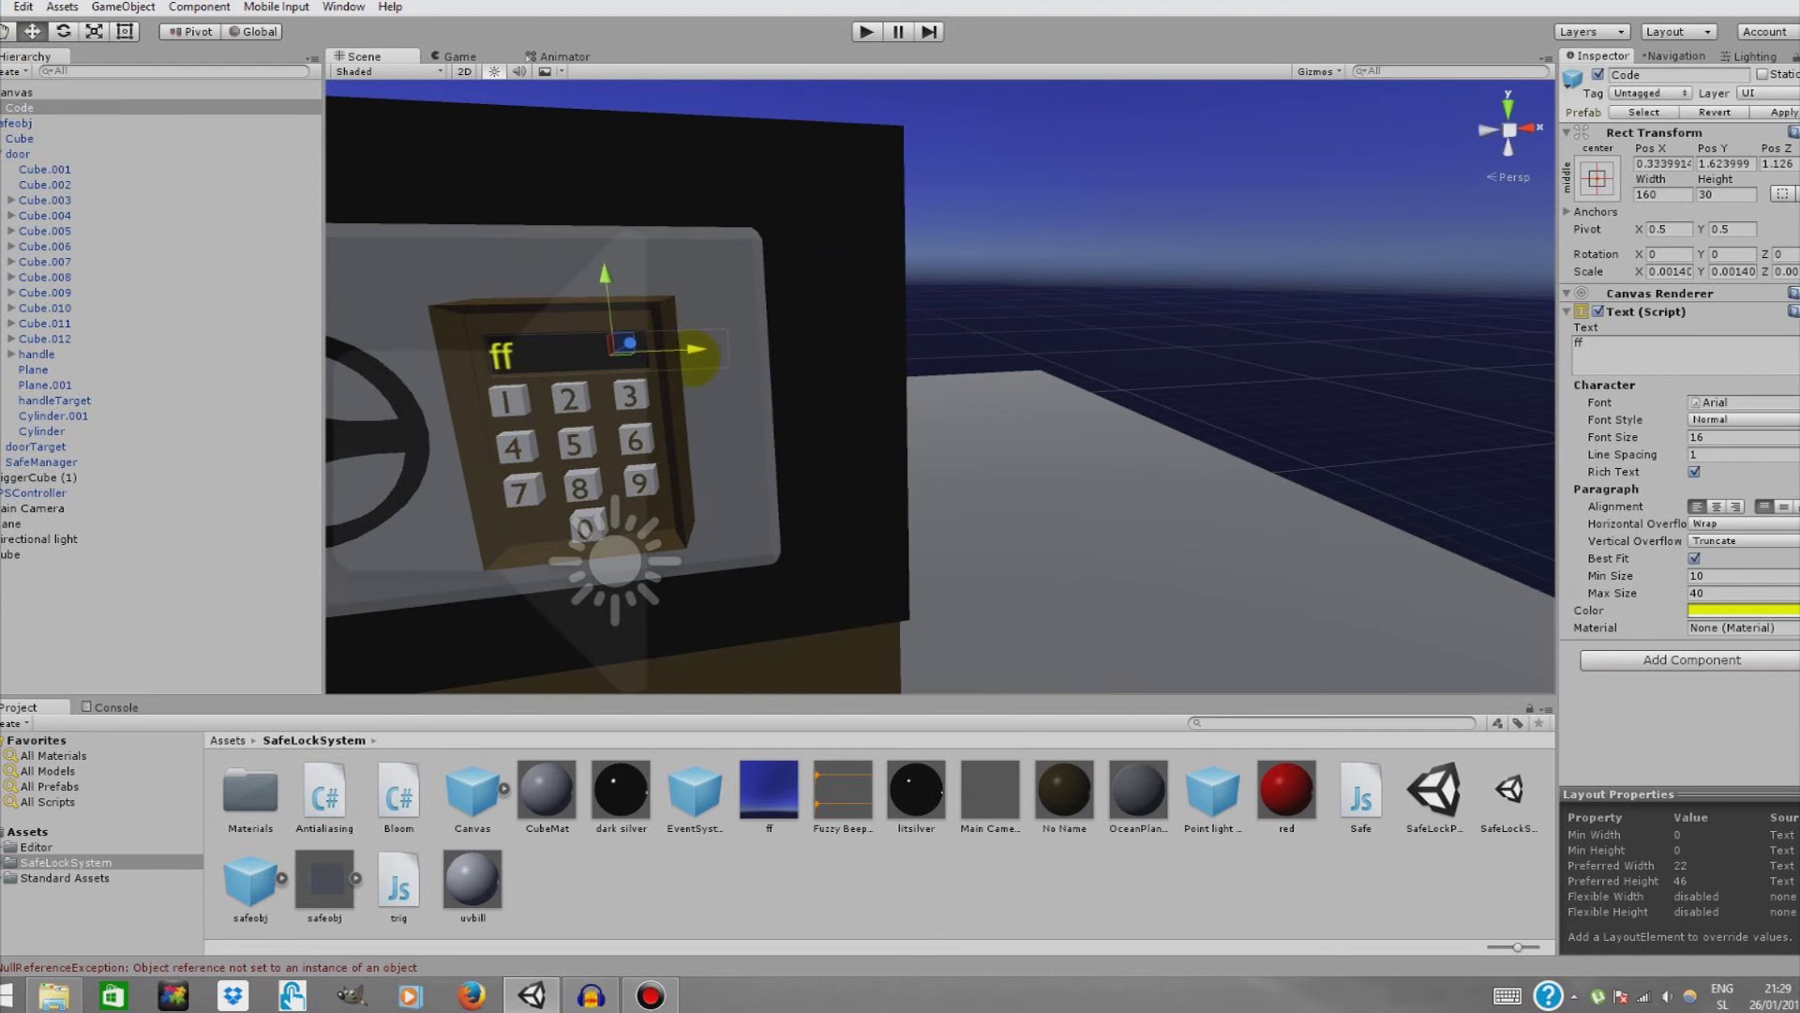
- Clear the placeholder content from the Code text
{"action": "left_click", "coordinate": [1583, 343]}
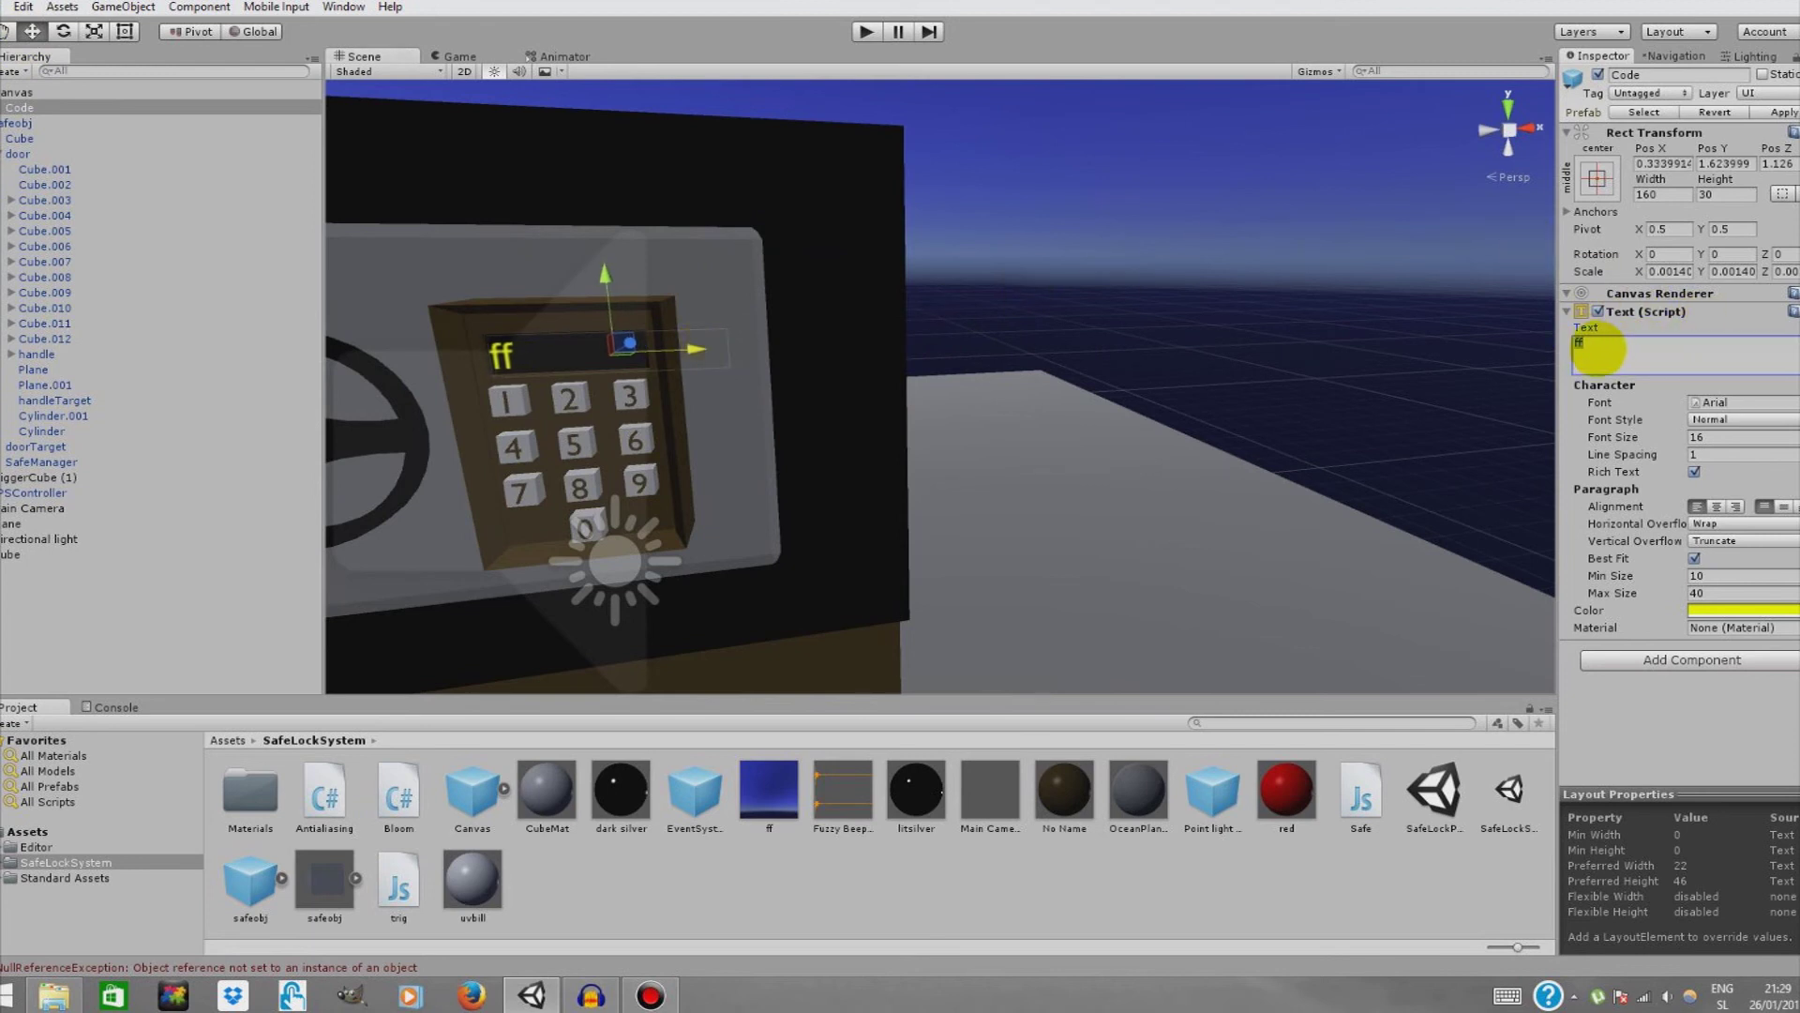
{"action": "key", "text": "BackSpace"}
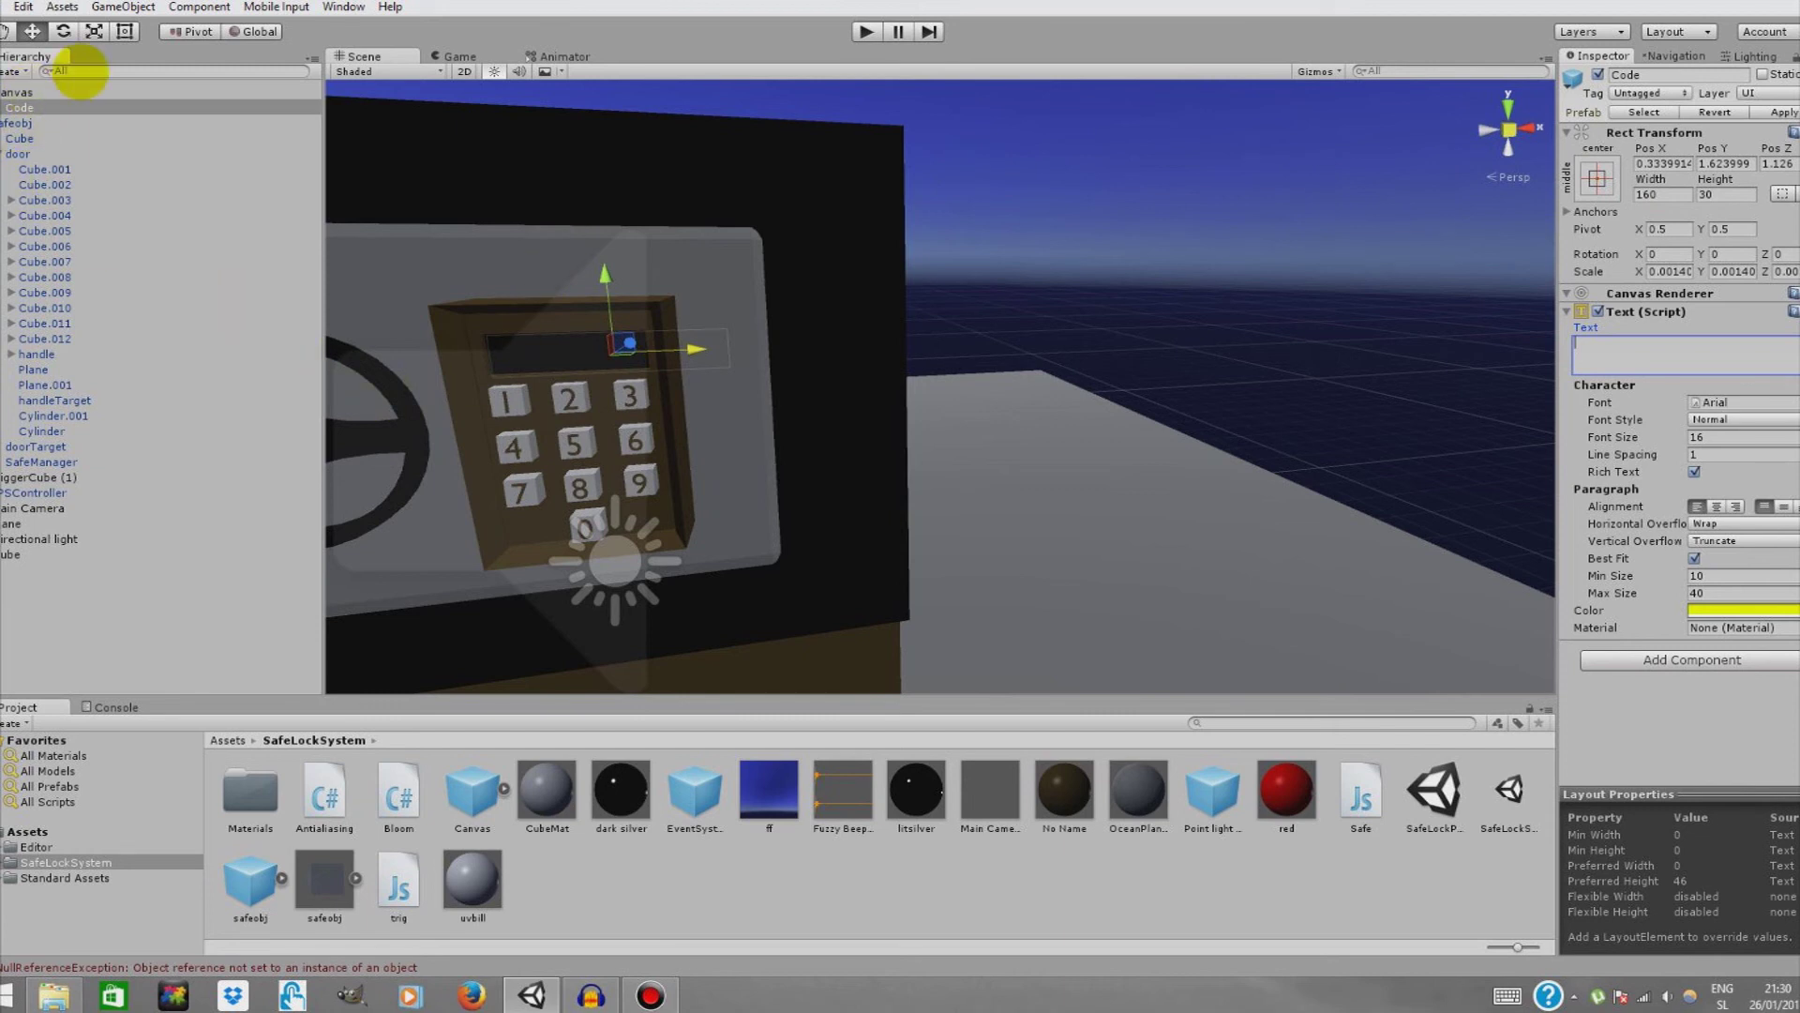
- Assign SafeManager to the Obj field of the Trig script on triggerCube (1)
{"action": "right_click_drag", "start_coordinate": [896, 360], "coordinate": [751, 434]}
{"action": "scroll", "coordinate": [751, 434], "scroll_direction": "down", "scroll_amount": 10}
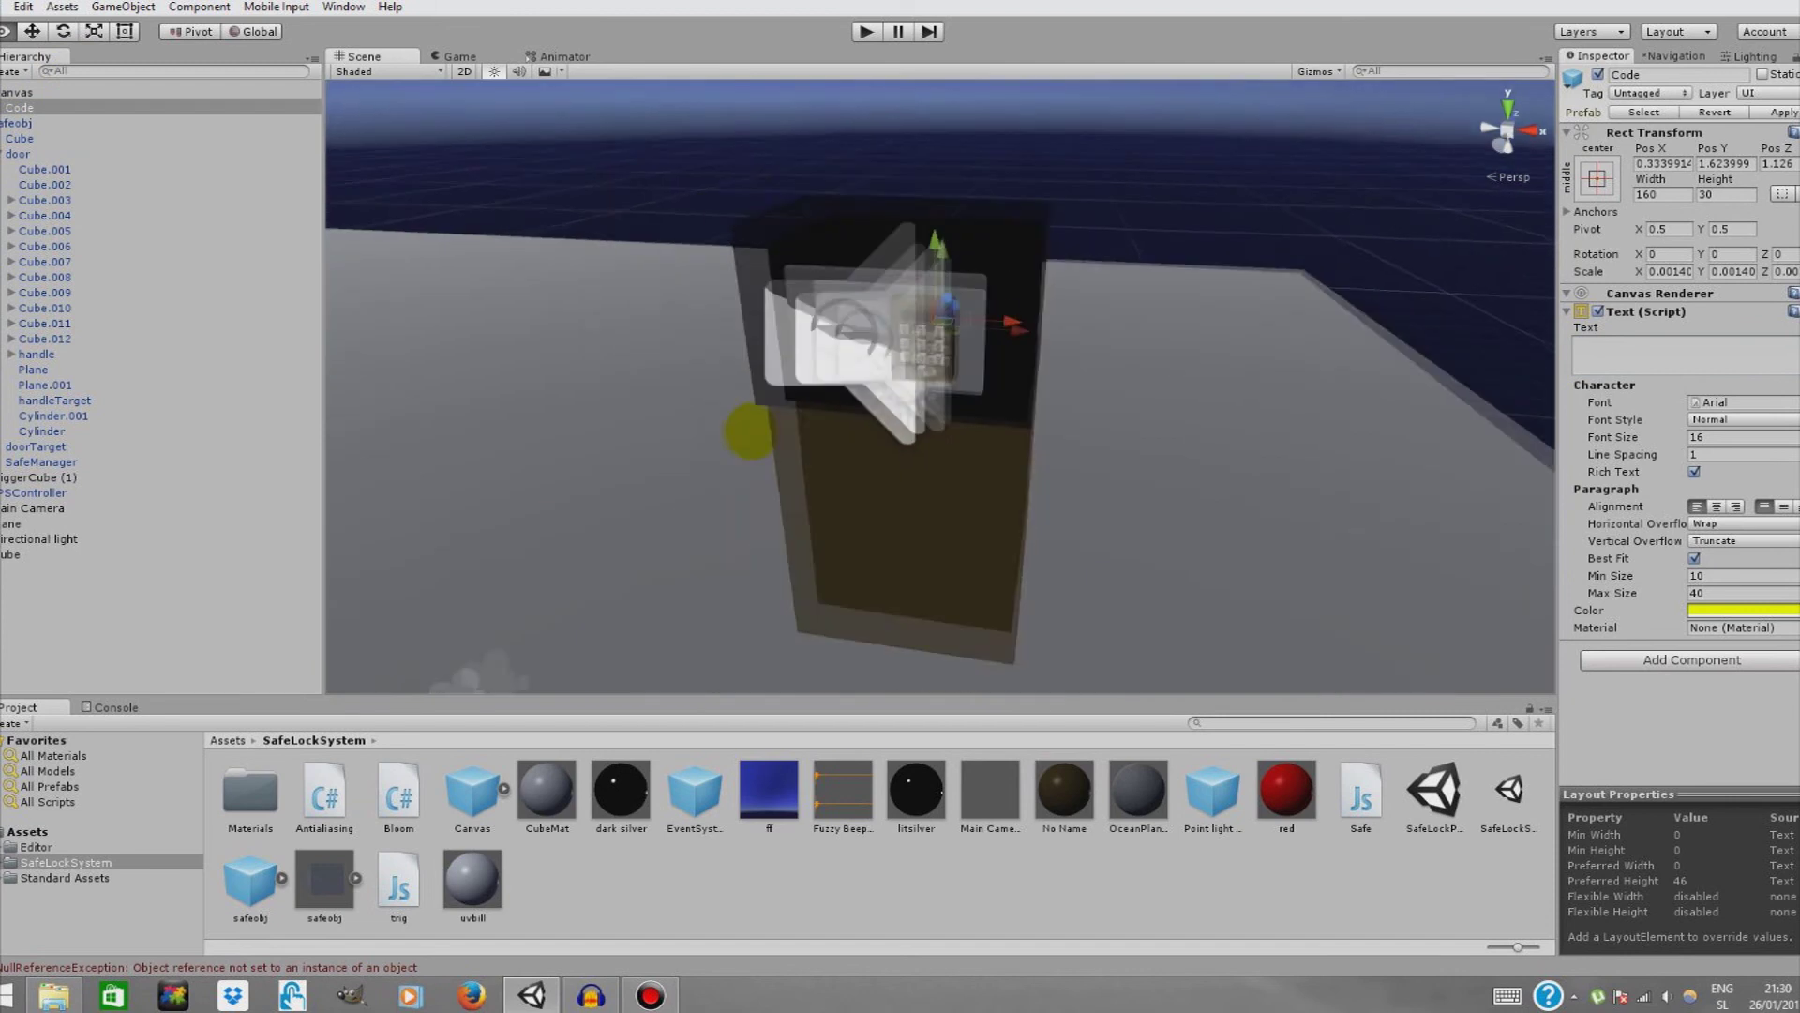
{"action": "left_click", "coordinate": [64, 554]}
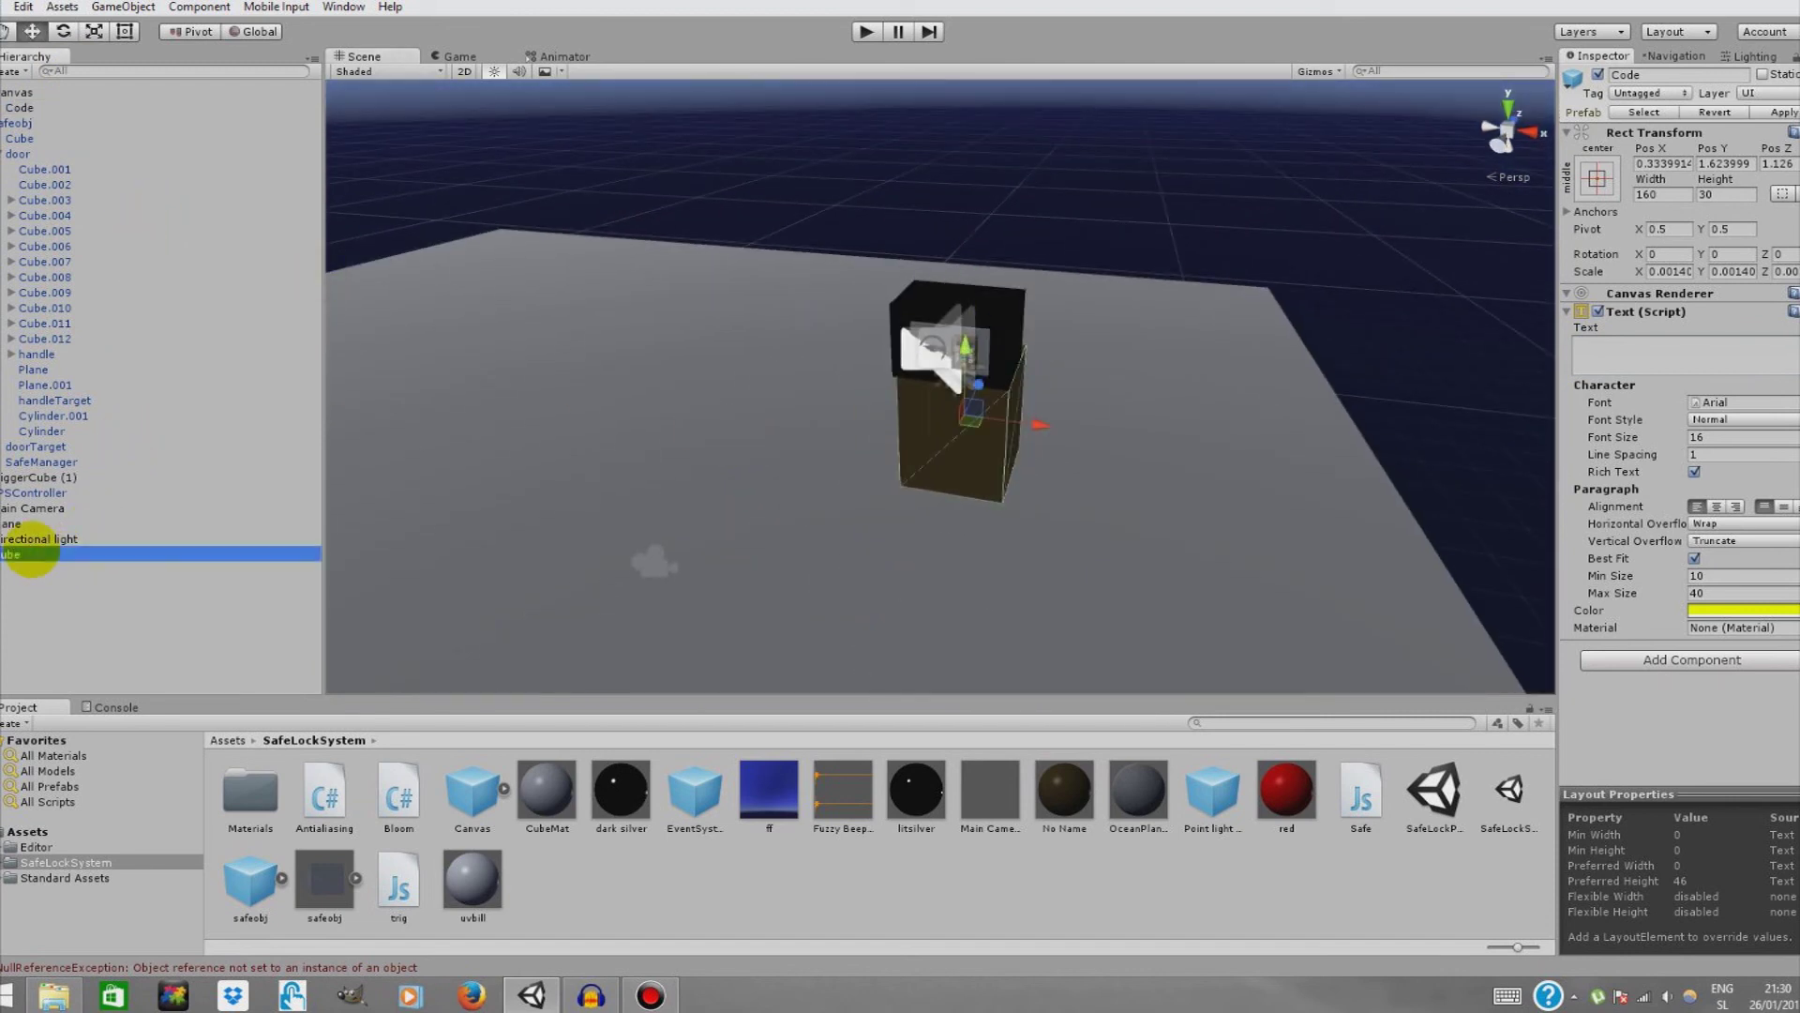
{"action": "left_click", "coordinate": [38, 477]}
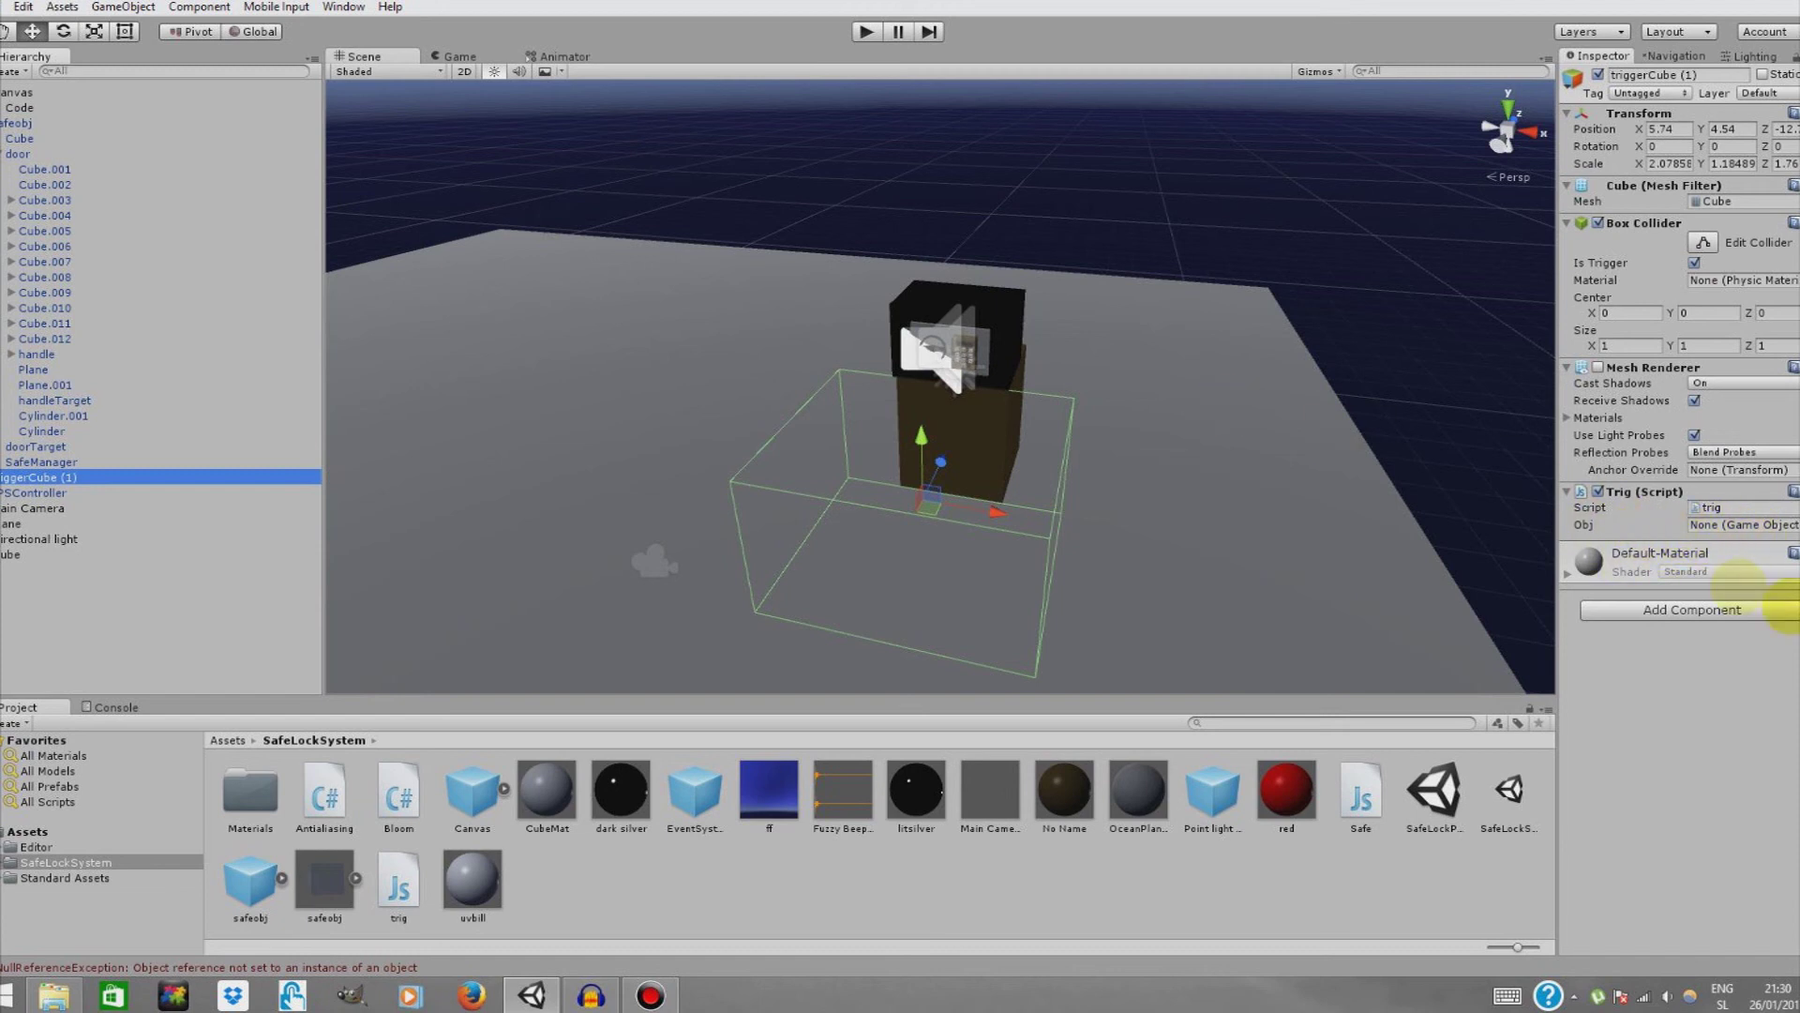
{"action": "left_click_drag", "start_coordinate": [36, 475], "coordinate": [1707, 523]}
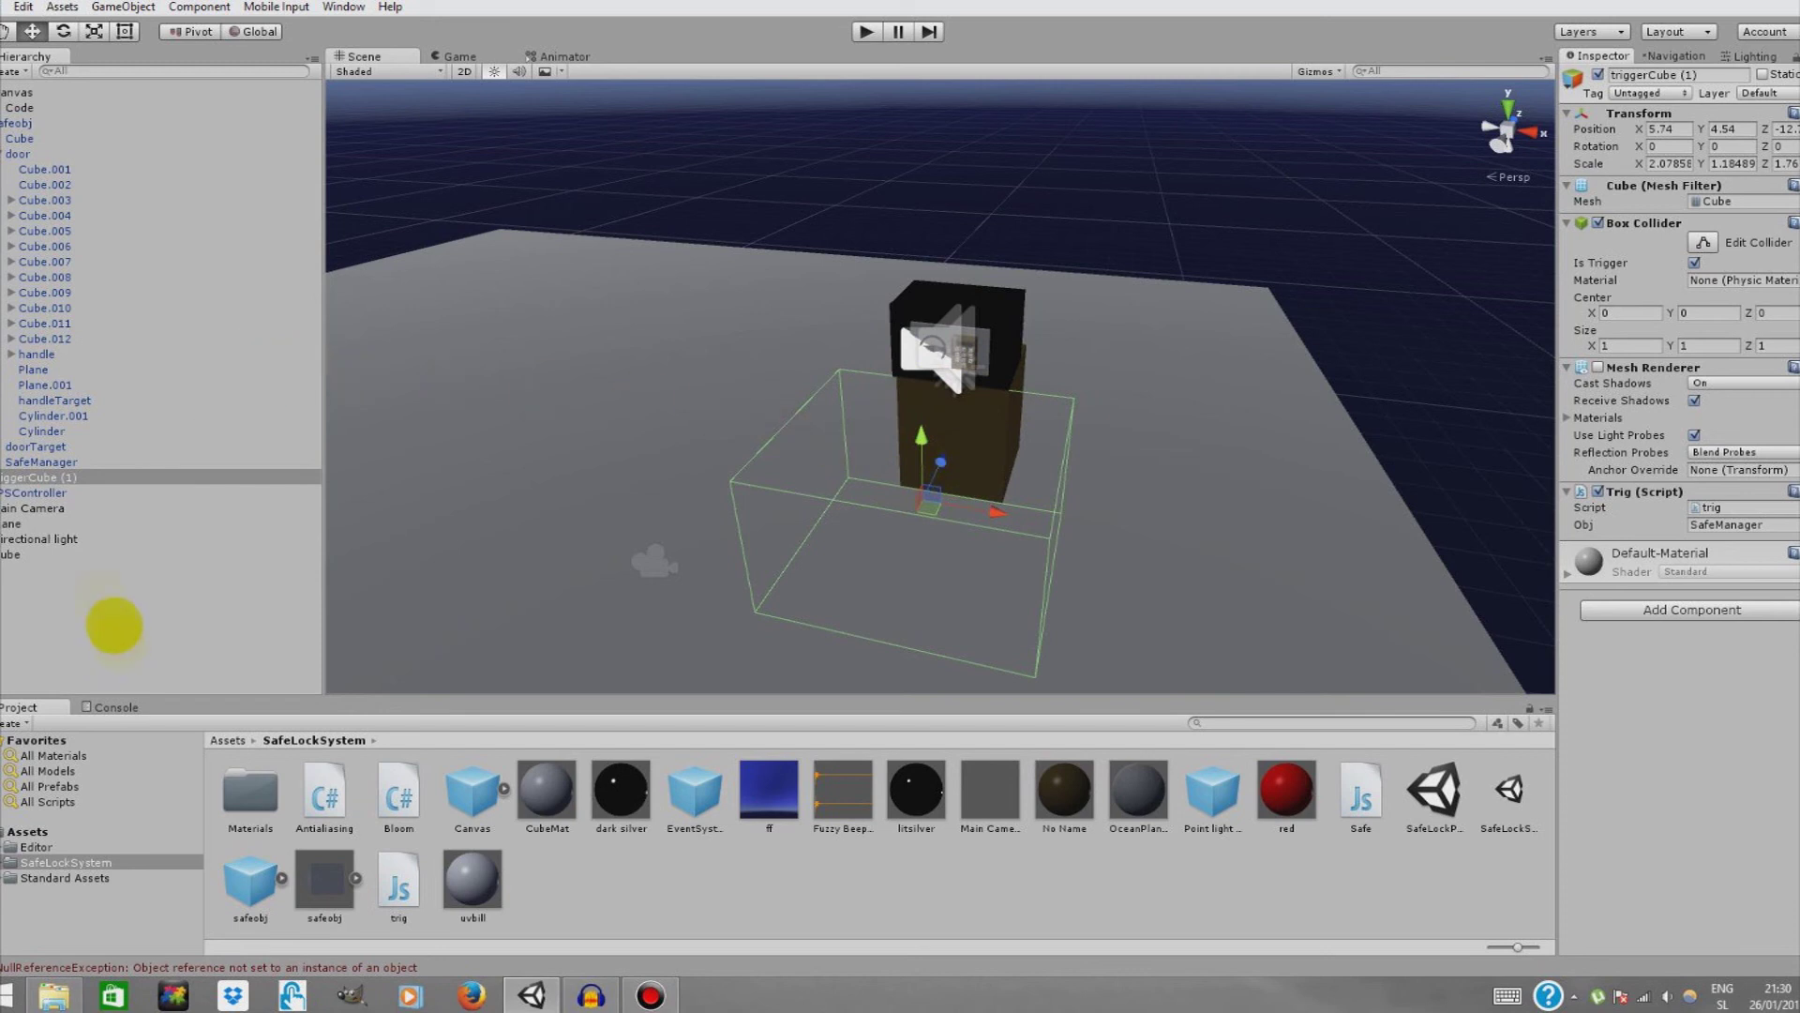
- Tag the FPSController object as Player
{"action": "left_click", "coordinate": [30, 493]}
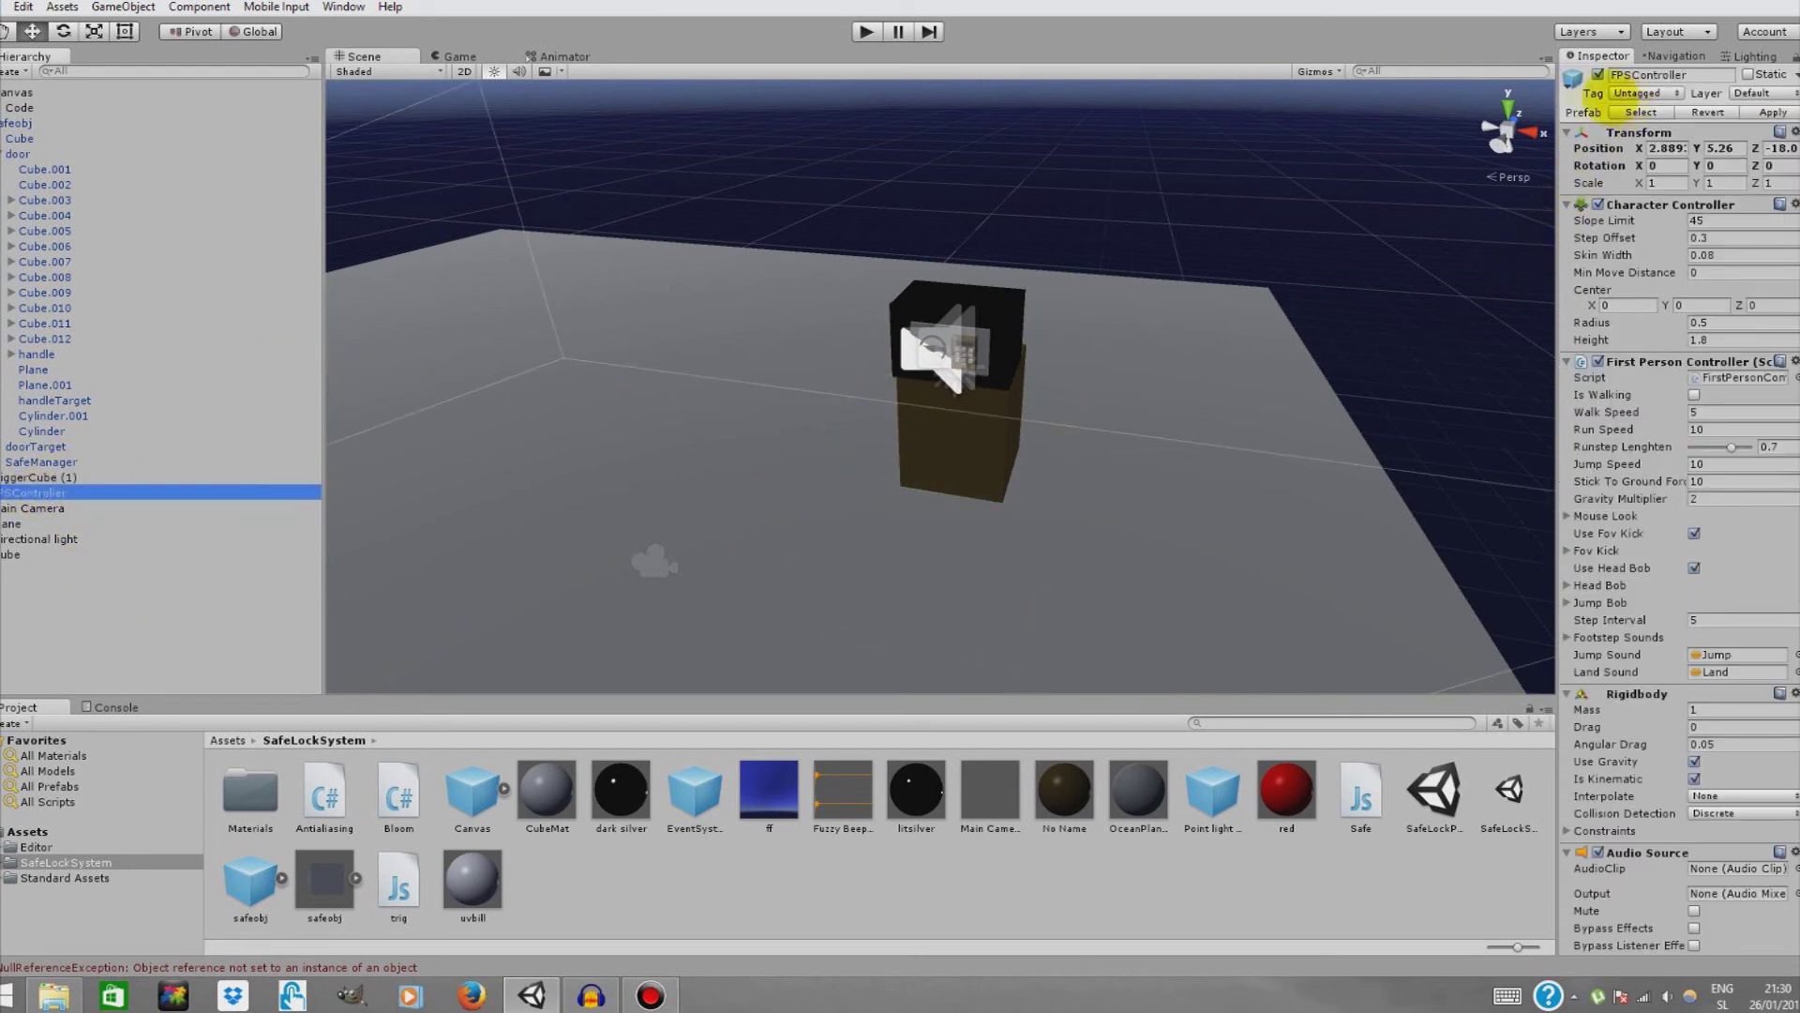
{"action": "left_click", "coordinate": [1639, 94]}
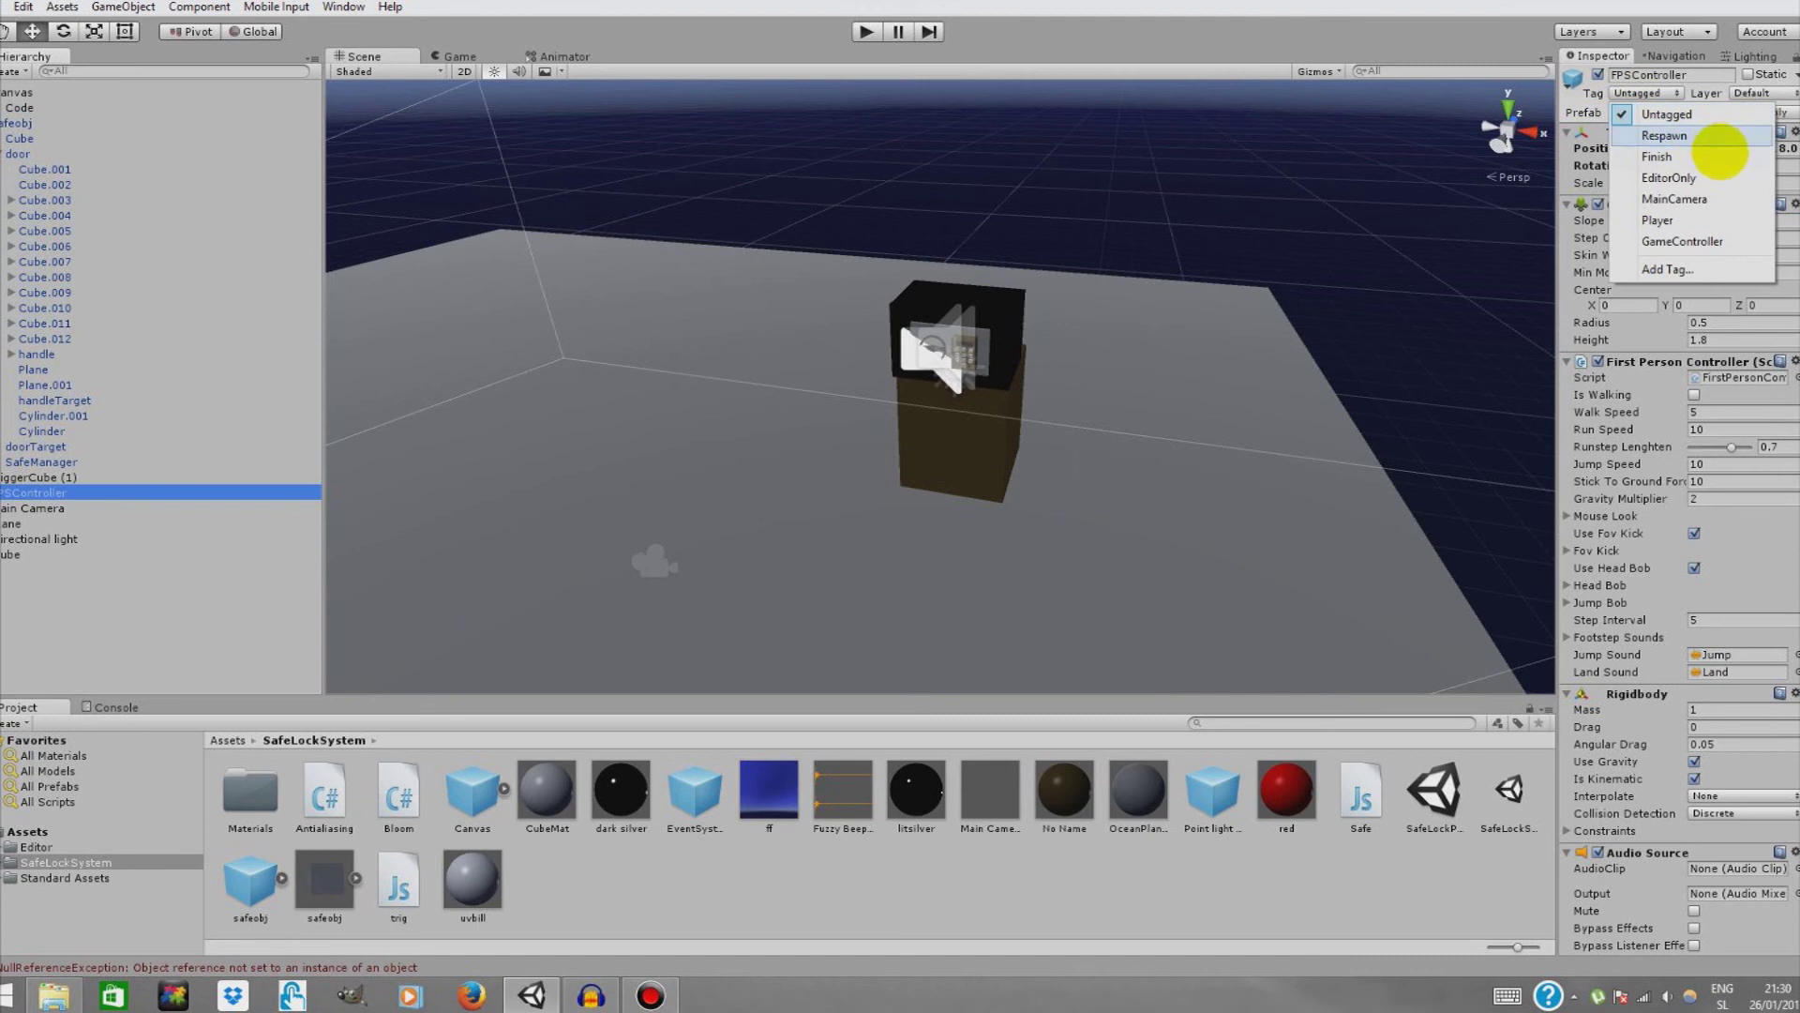
{"action": "left_click", "coordinate": [1669, 220]}
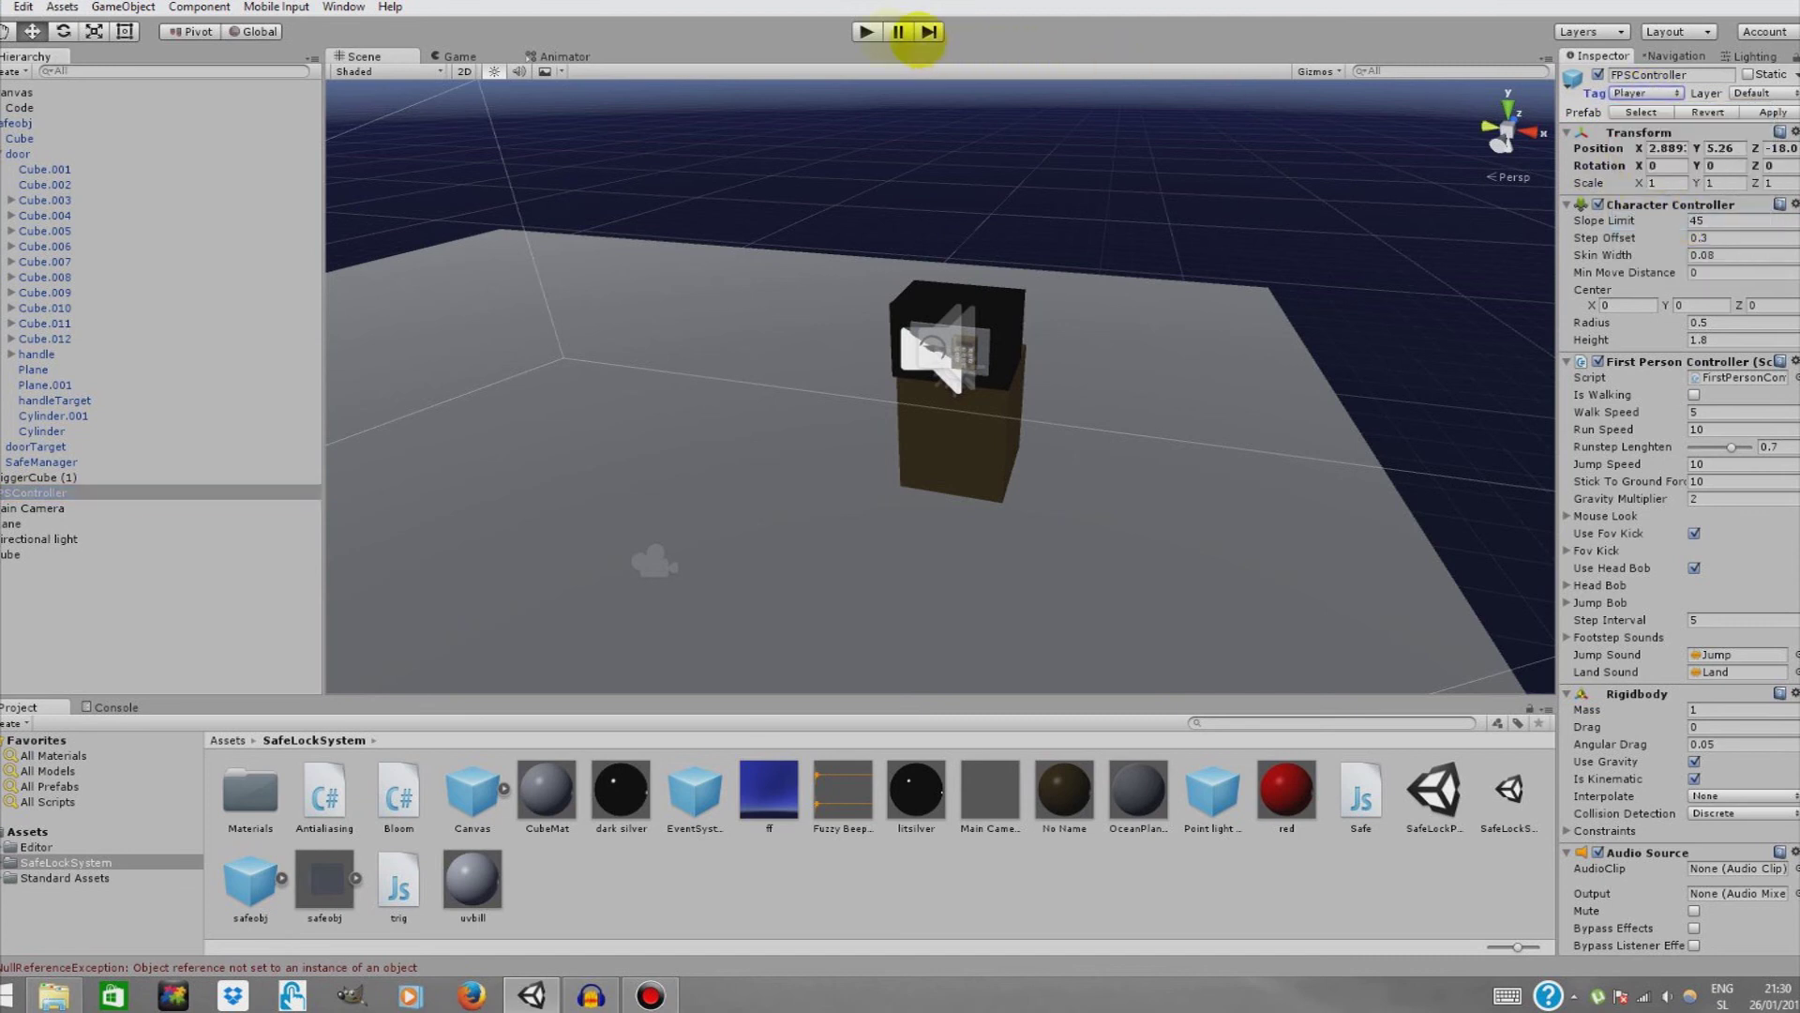
- Playtest the scene by walking up to the safe and trying its keypad, and stop the game
{"action": "left_click", "coordinate": [868, 32]}
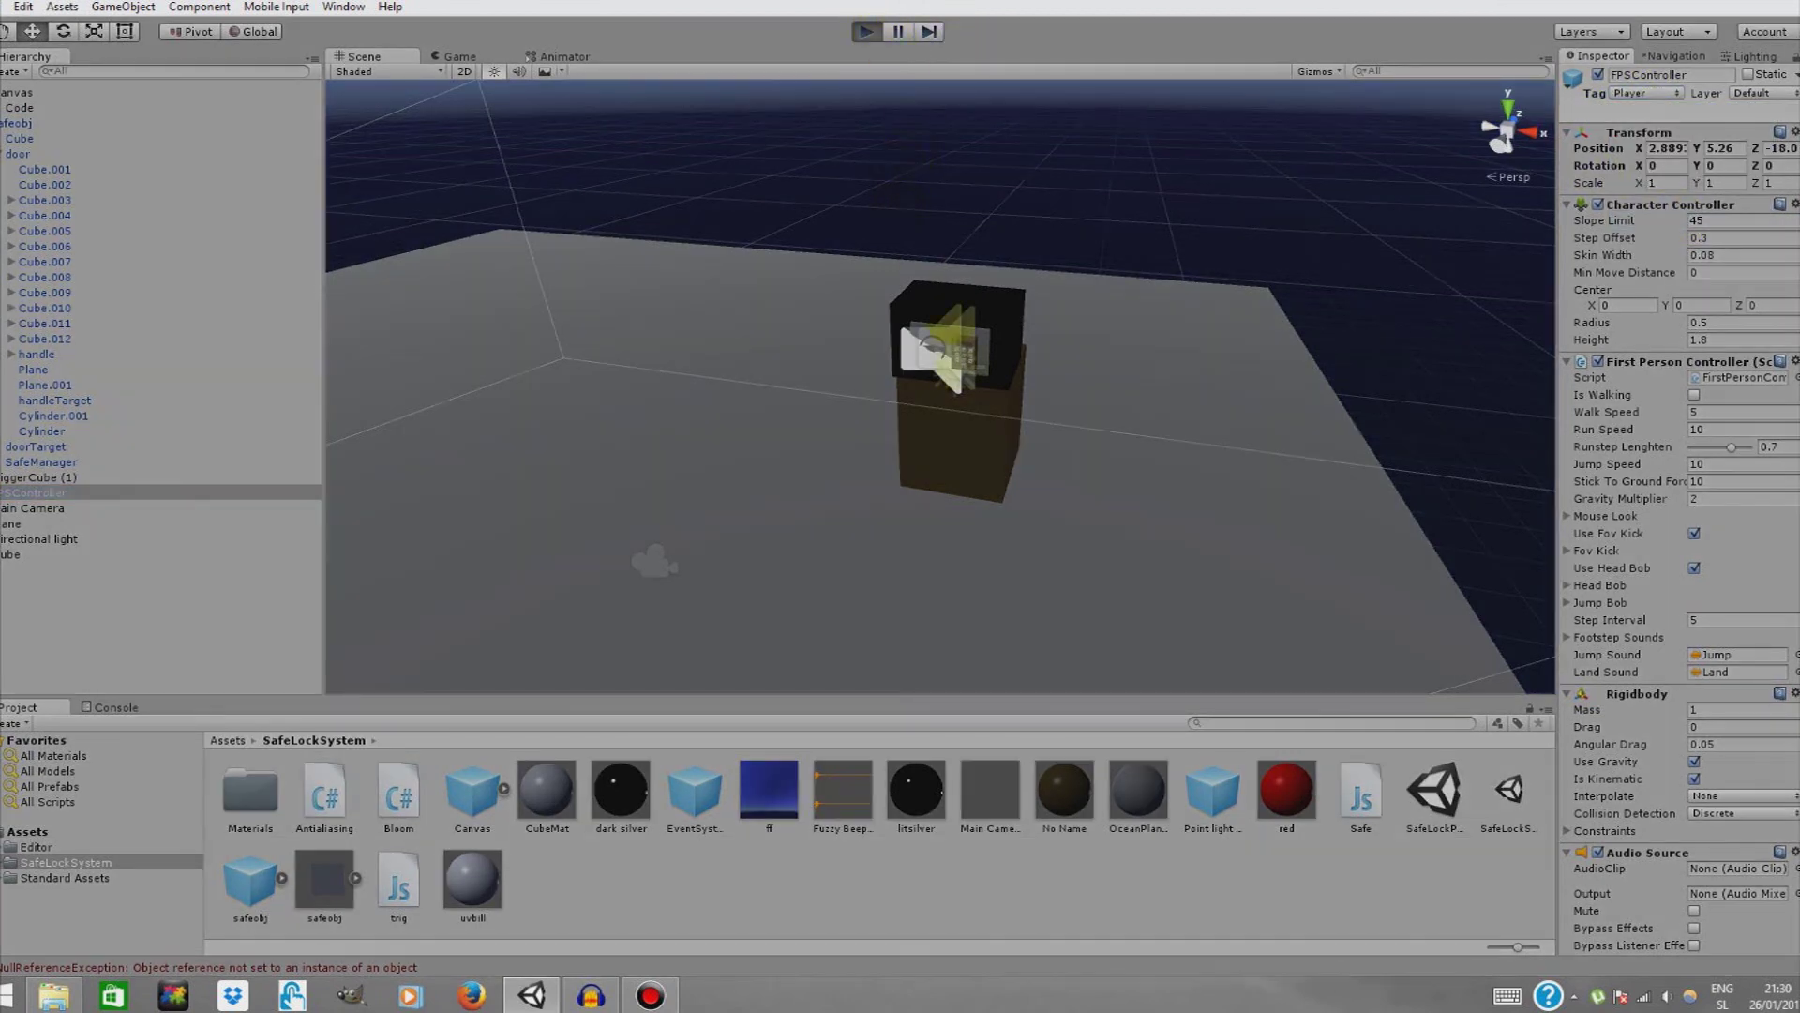
{"action": "key", "text": "w"}
{"action": "key", "text": "w"}
{"action": "key", "text": "1"}
{"action": "key", "text": "2"}
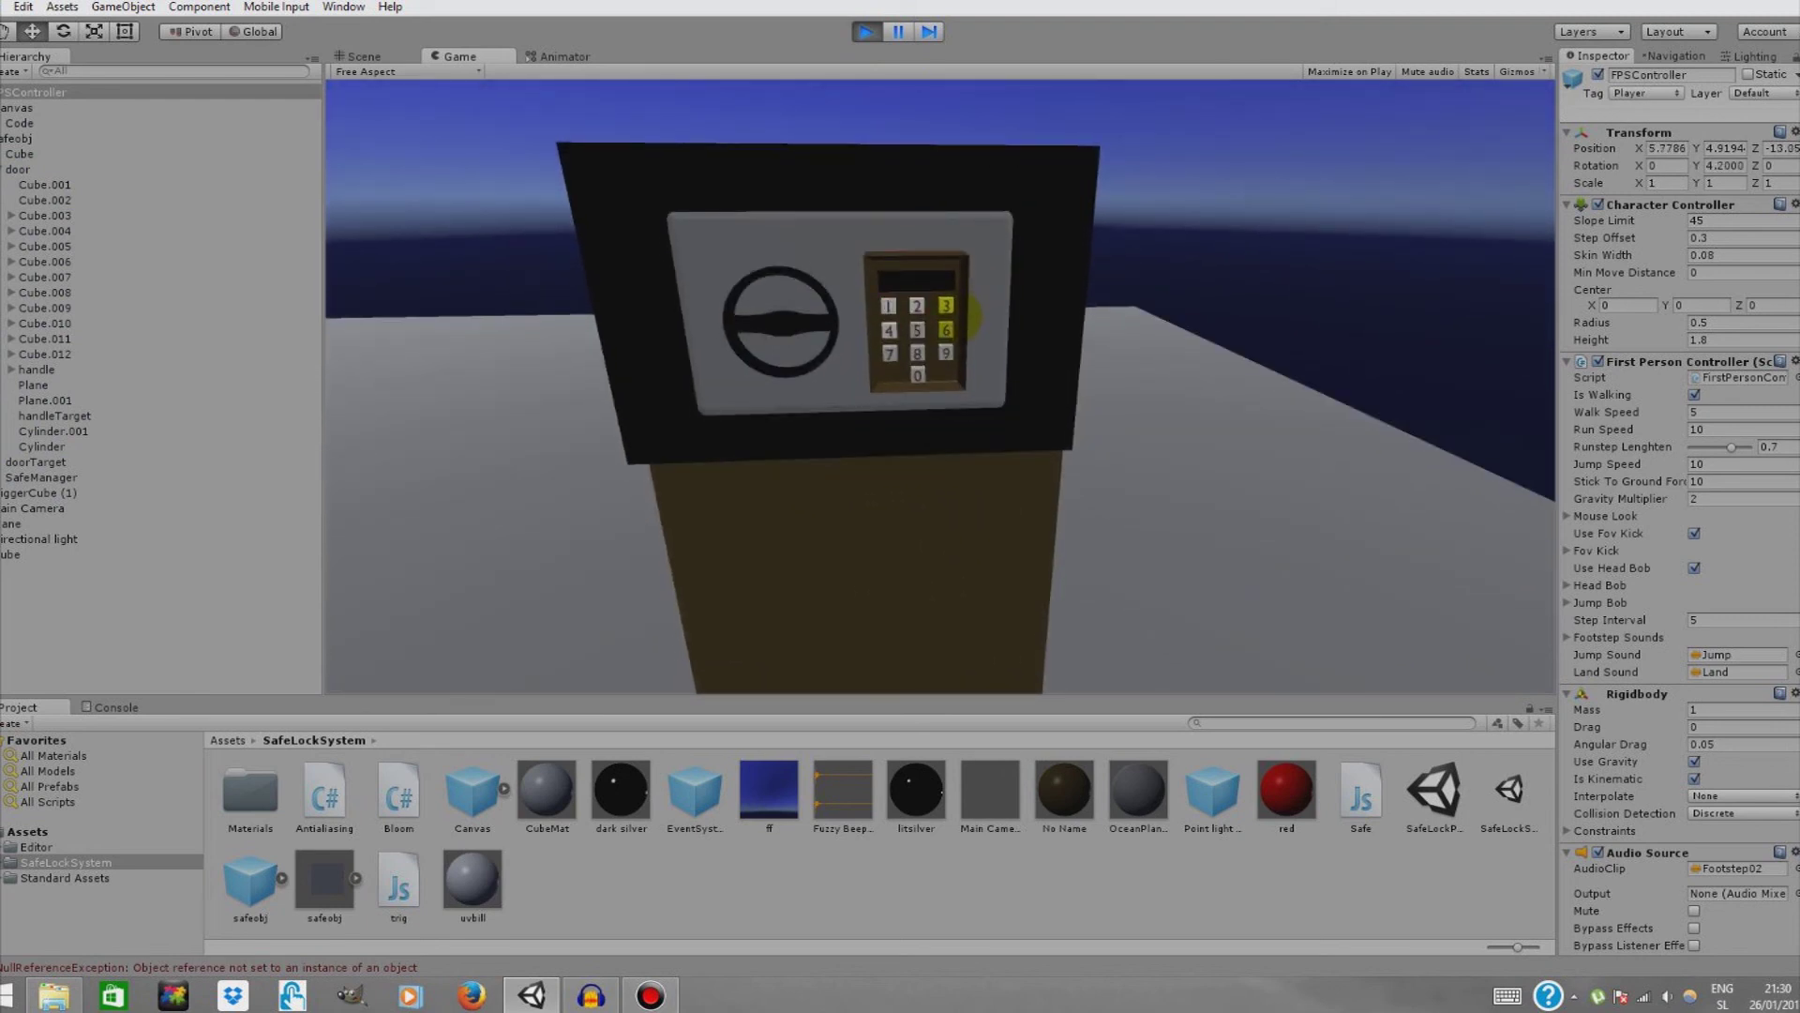
{"action": "key", "text": "s"}
{"action": "key", "text": "w"}
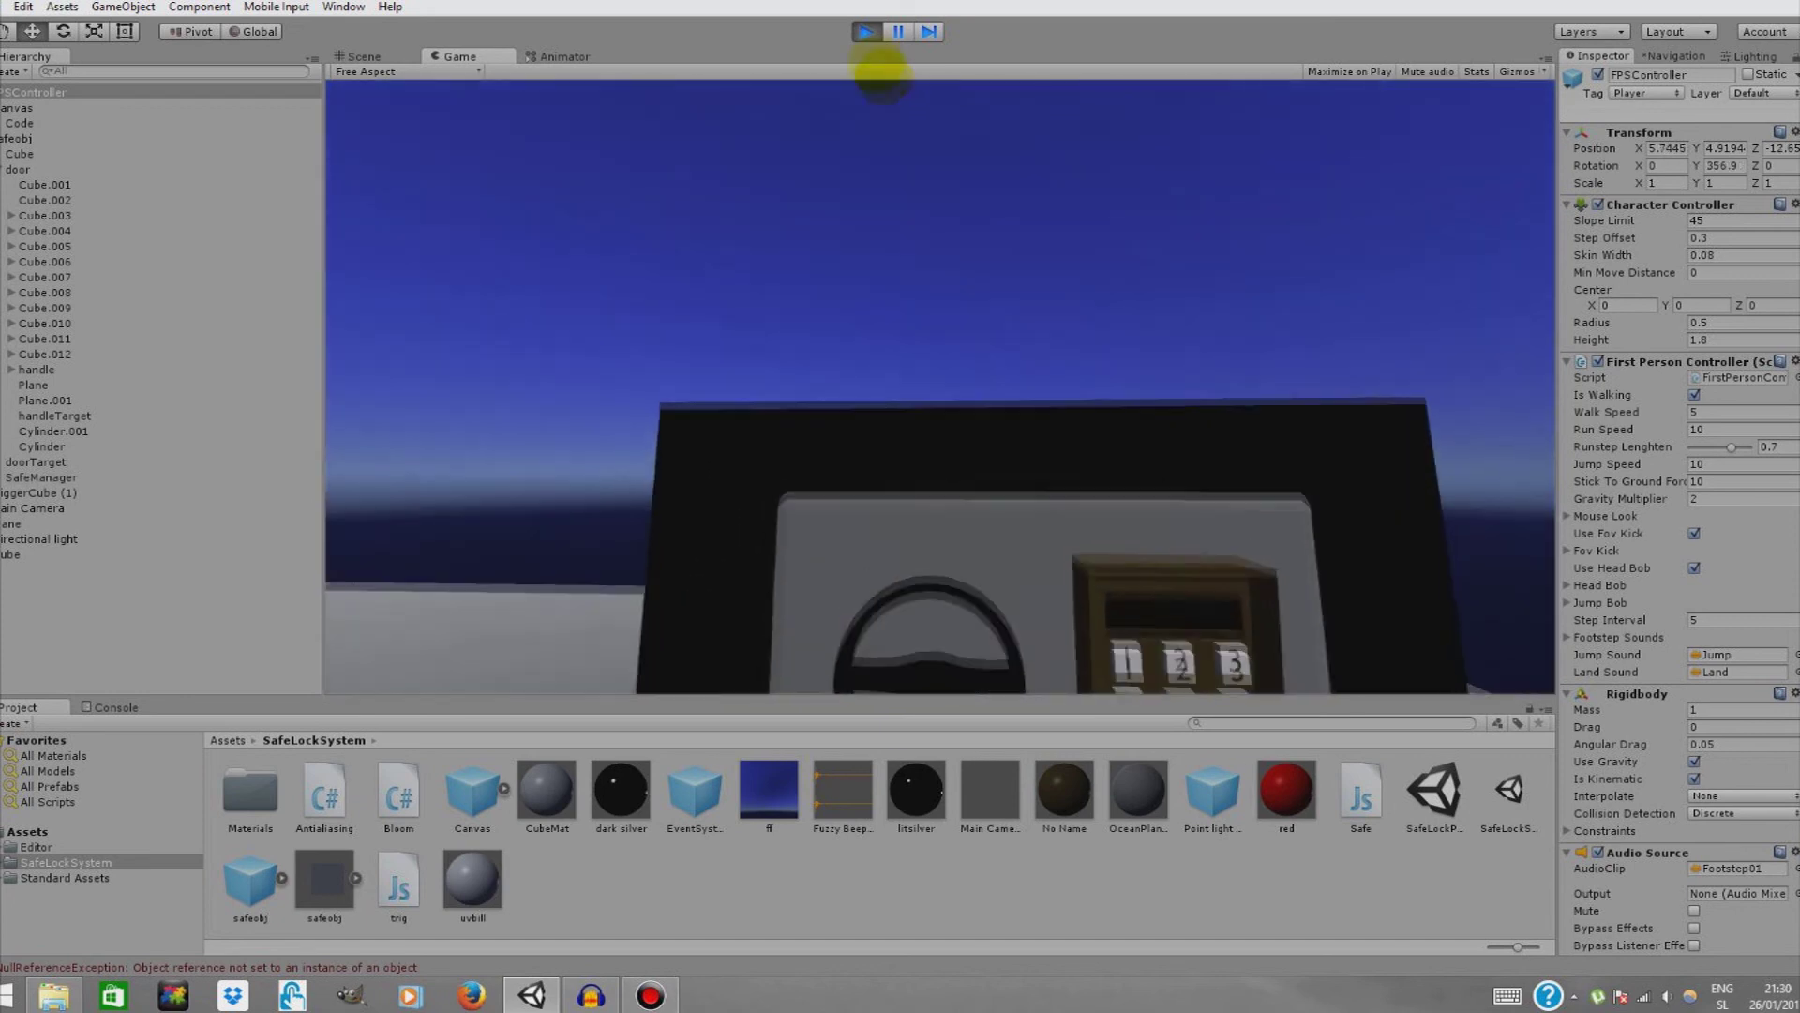
{"action": "left_click", "coordinate": [867, 32]}
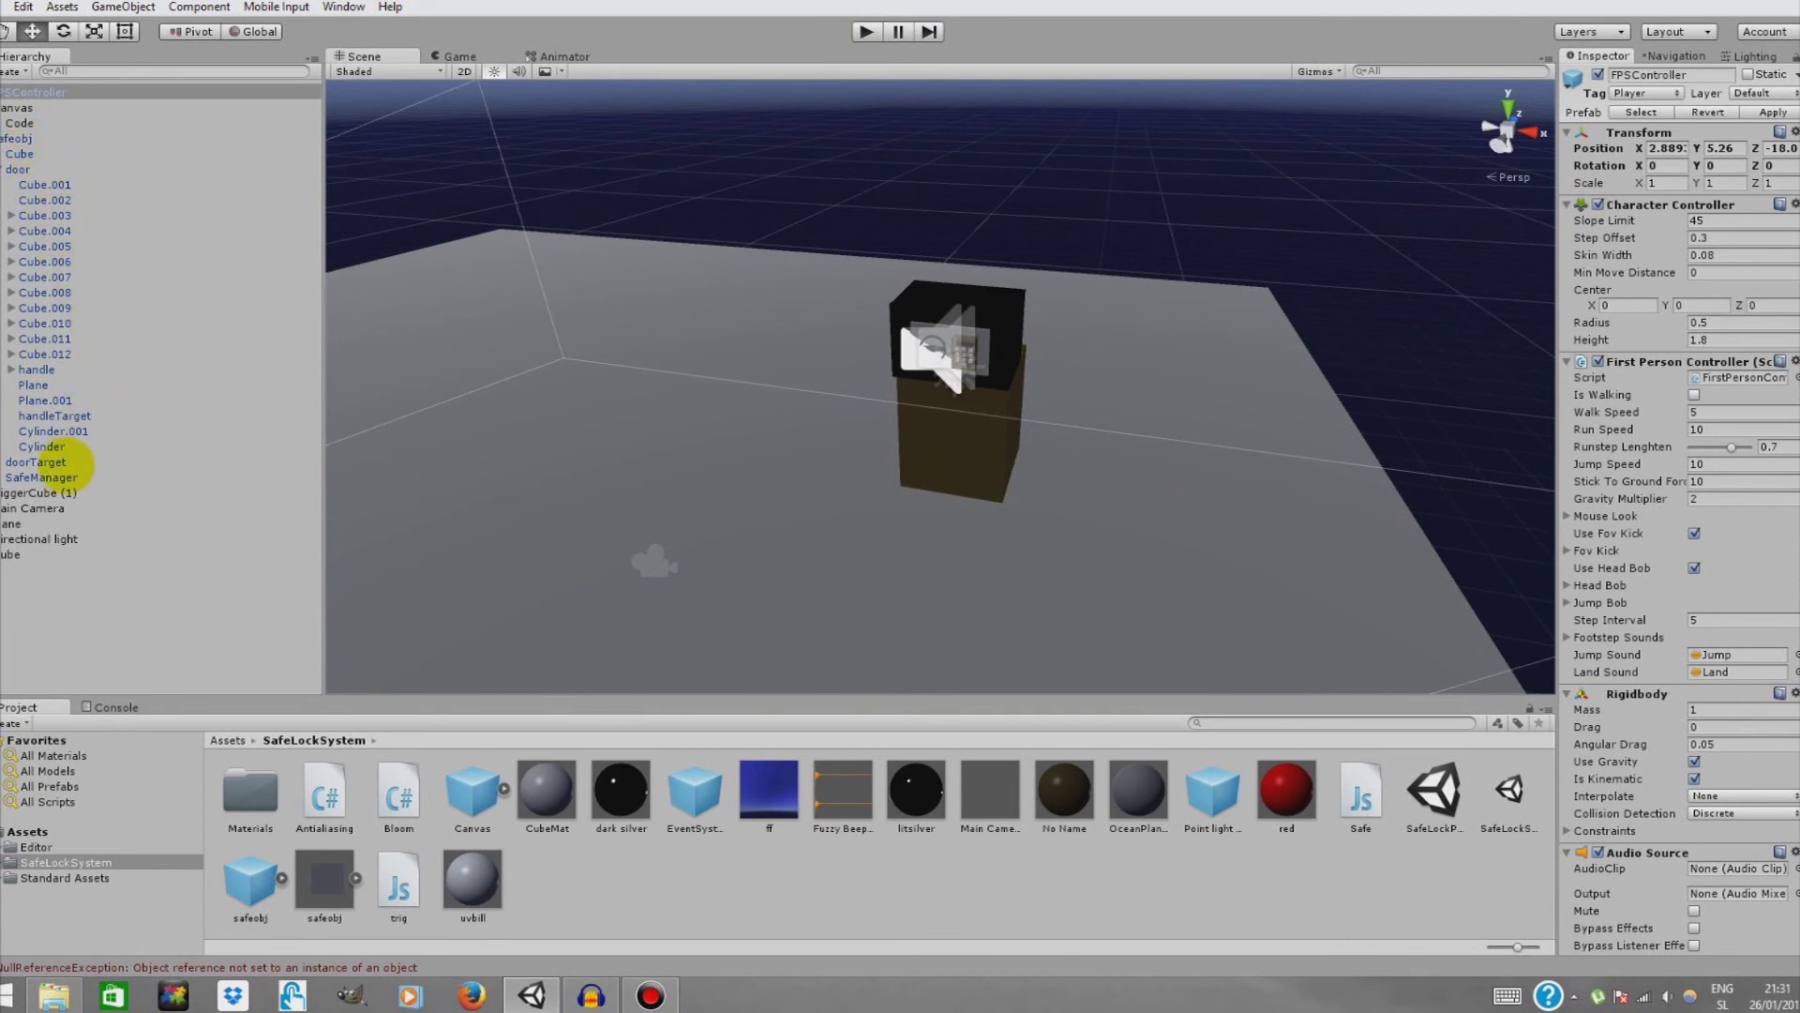
- Assign the canvas's Code text to the Text field of the Safe script on SafeManager
{"action": "left_click", "coordinate": [43, 478]}
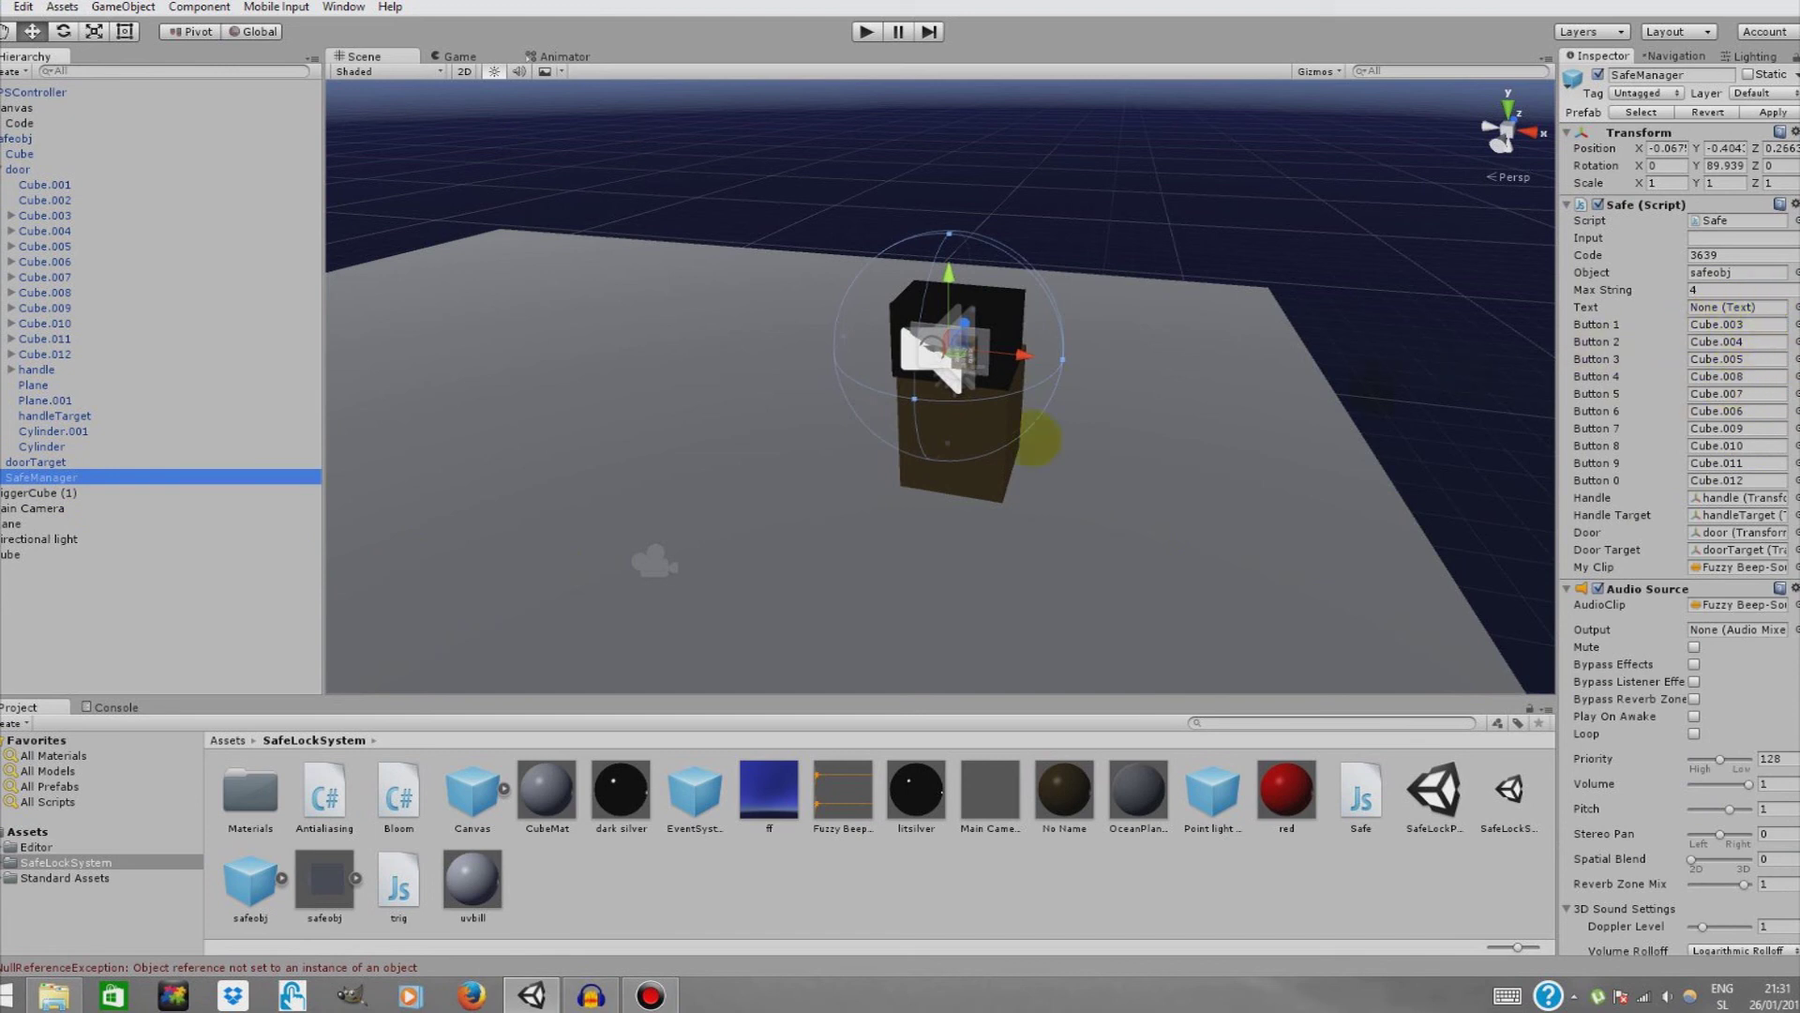
{"action": "left_click_drag", "start_coordinate": [18, 123], "coordinate": [1735, 306]}
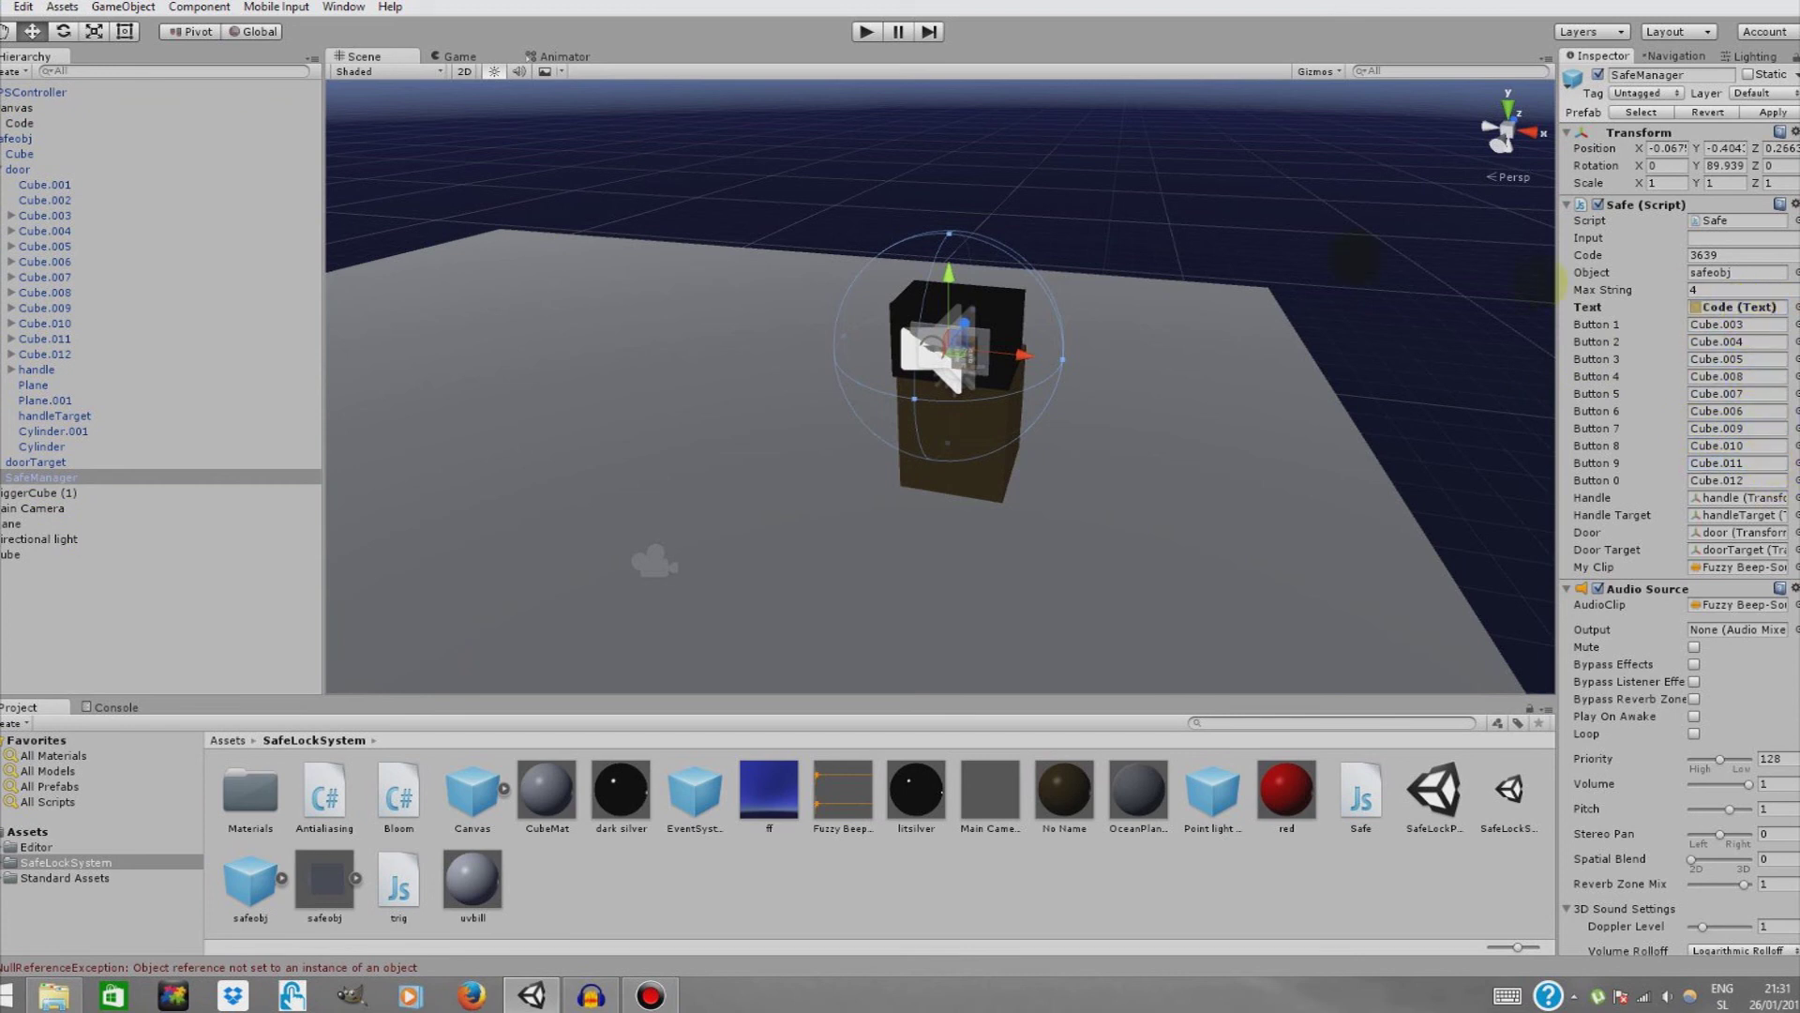
- Run the scene, walk up to the safe and enter the digits 122 on its keypad
{"action": "left_click", "coordinate": [867, 31]}
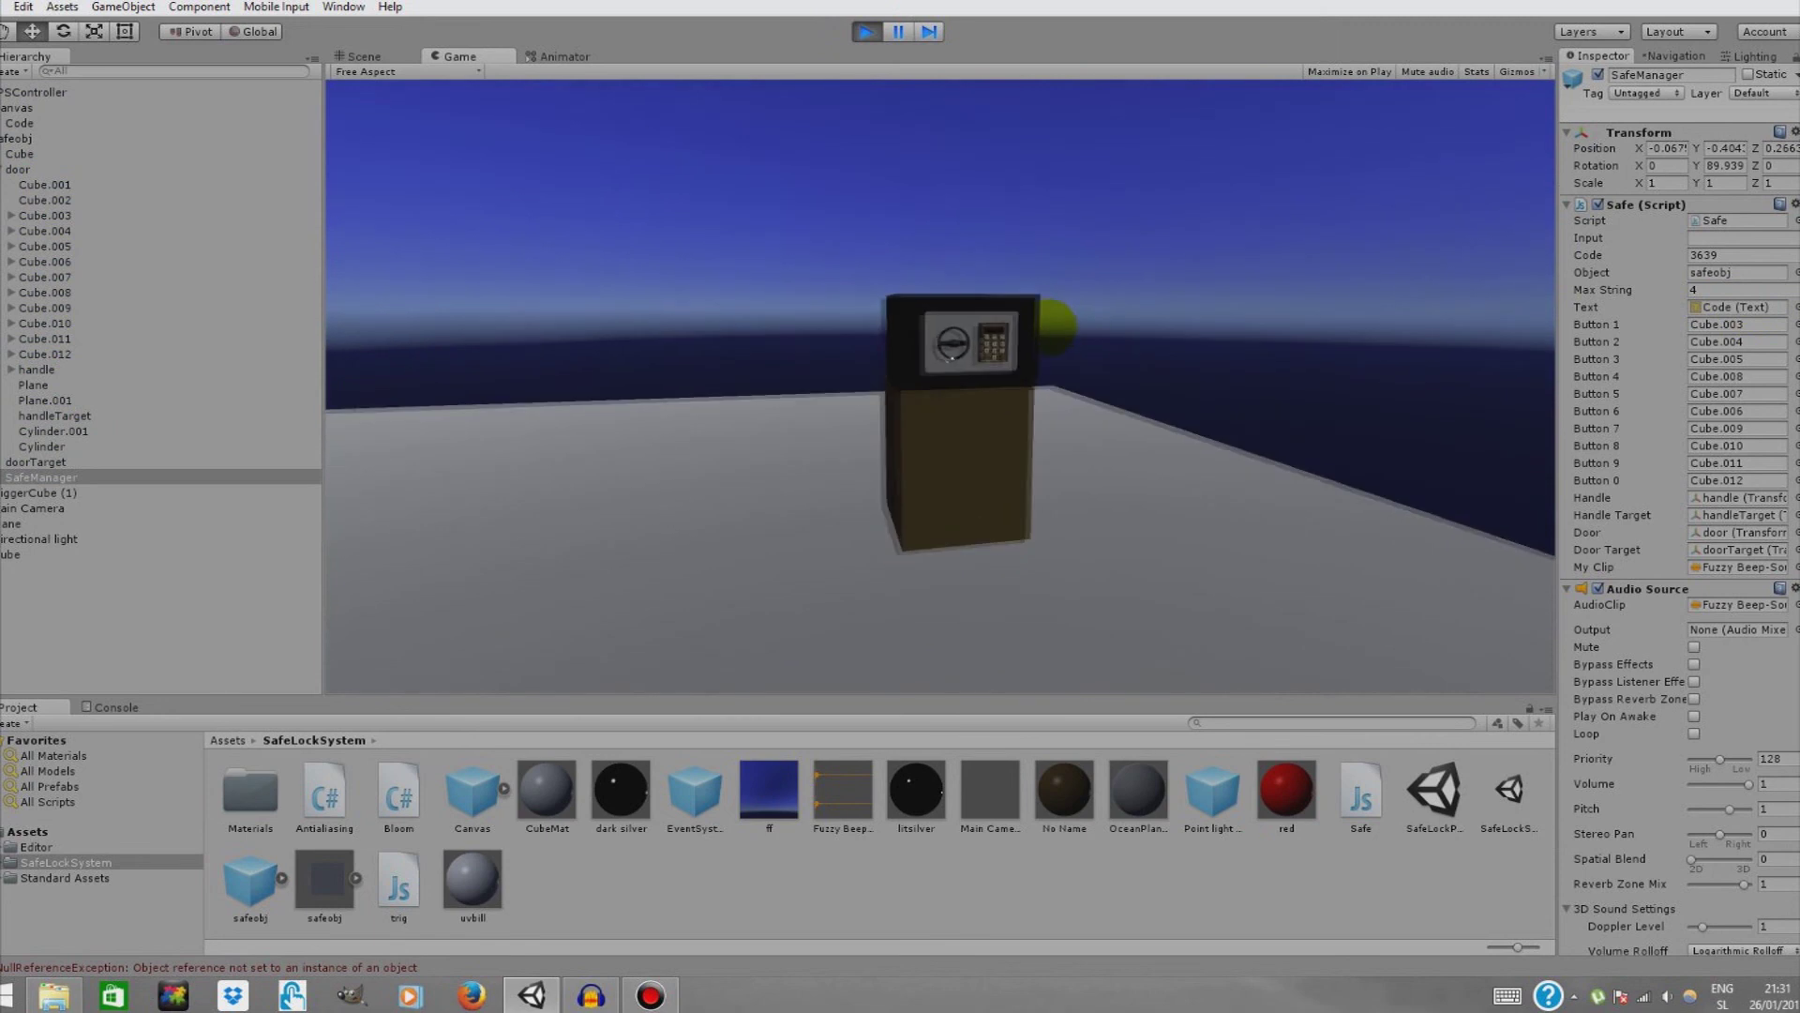
{"action": "key", "text": "w"}
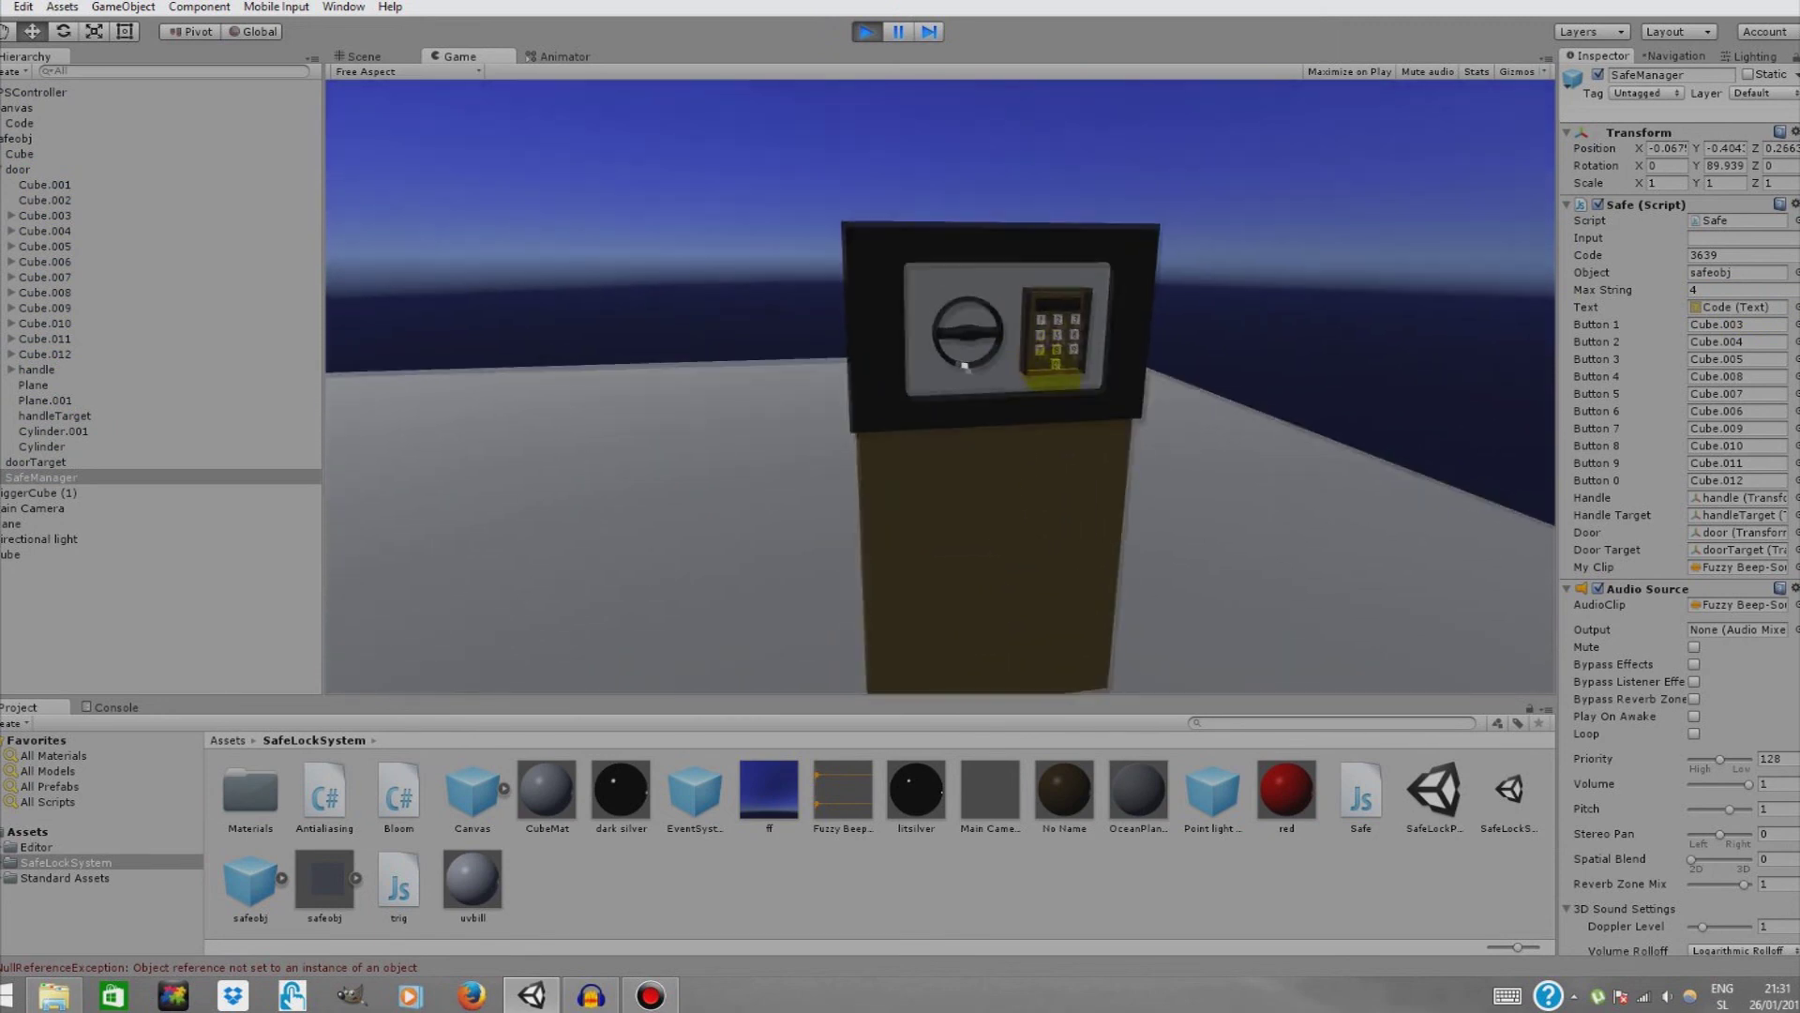
{"action": "key", "text": "w"}
{"action": "left_click", "coordinate": [1056, 376]}
{"action": "left_click", "coordinate": [1067, 379]}
{"action": "left_click", "coordinate": [1067, 379]}
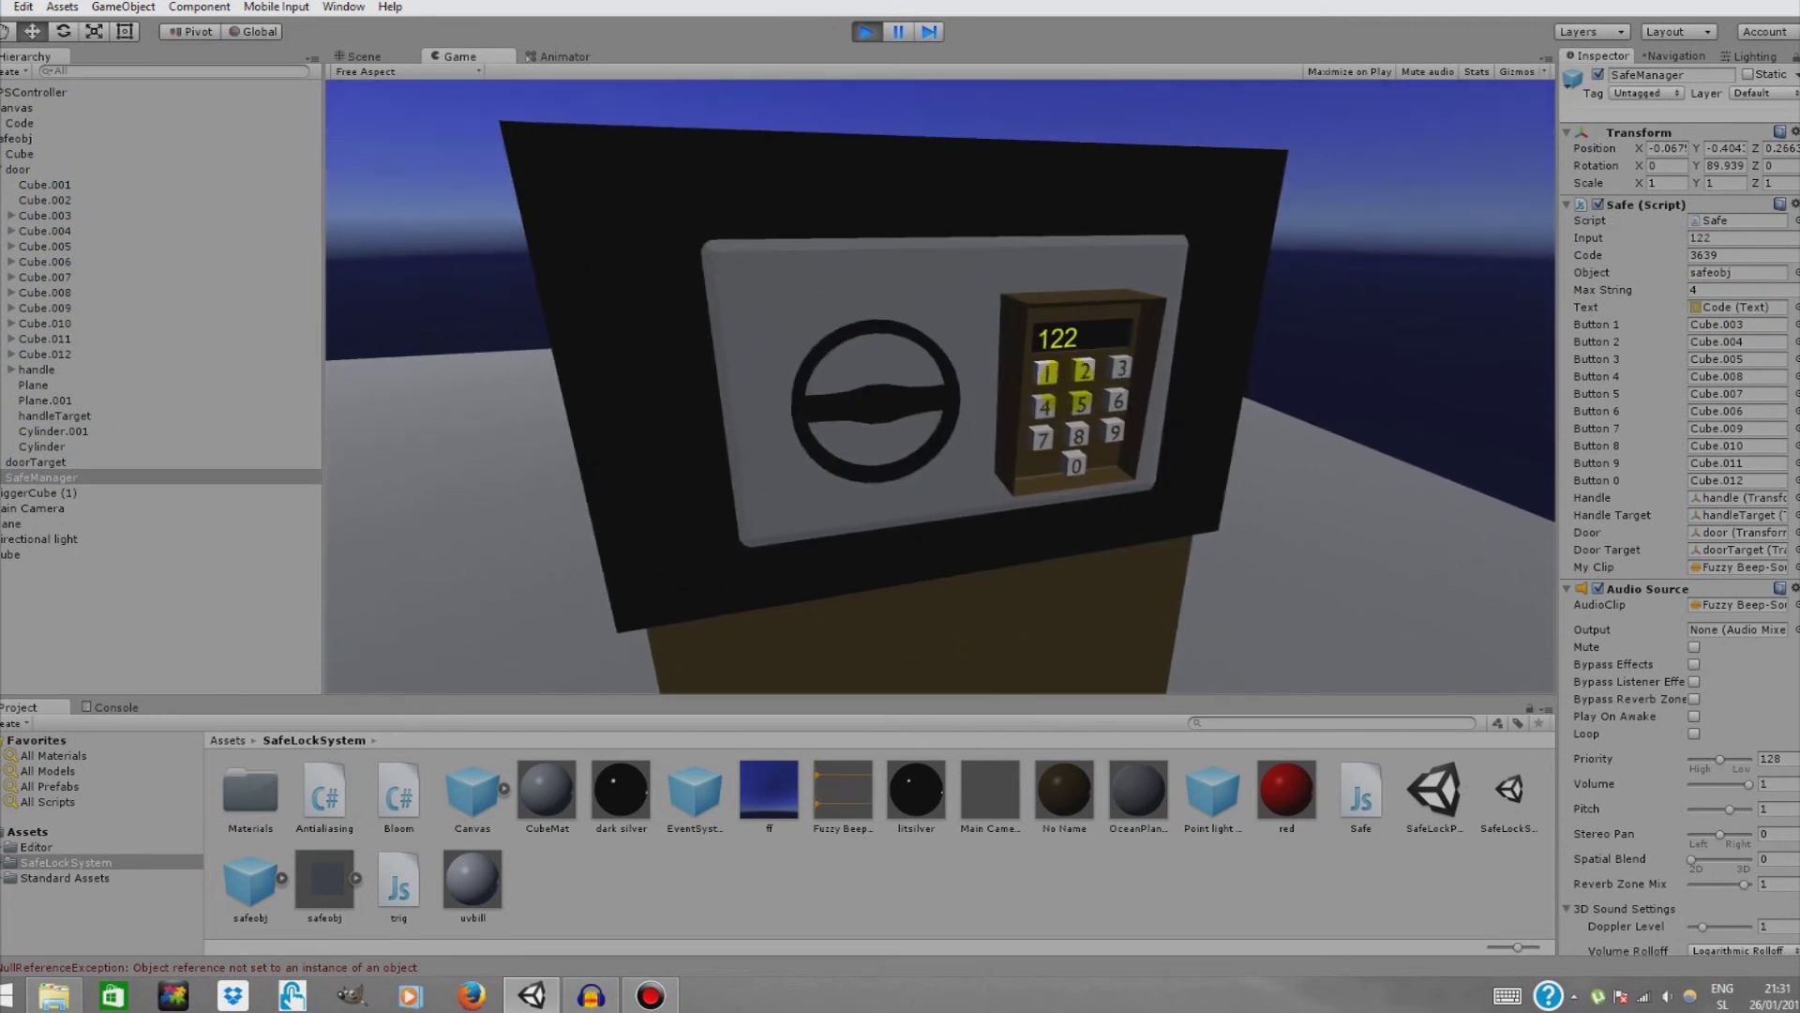
- Step away from the safe, return to it and enter the correct safe code on its keypad
{"action": "key", "text": "s"}
{"action": "key", "text": "w"}
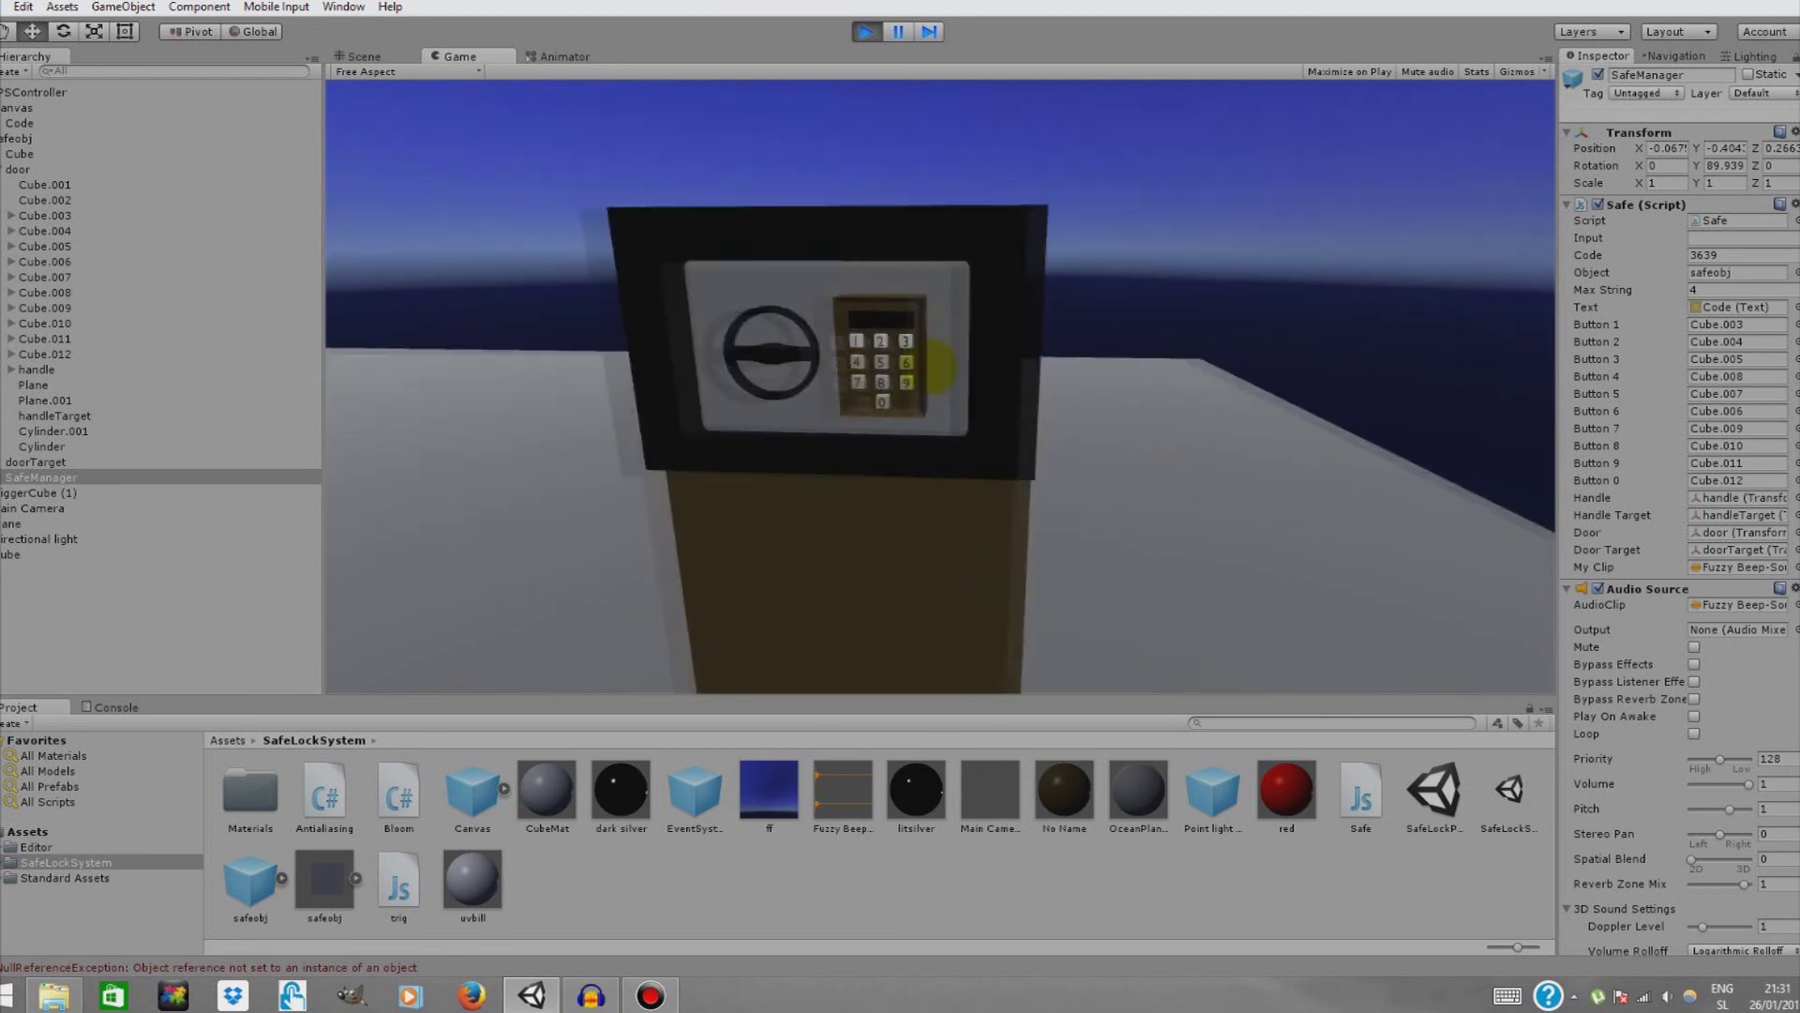
{"action": "left_click", "coordinate": [975, 451]}
{"action": "left_click", "coordinate": [921, 446]}
{"action": "left_click", "coordinate": [978, 446]}
{"action": "left_click", "coordinate": [978, 446]}
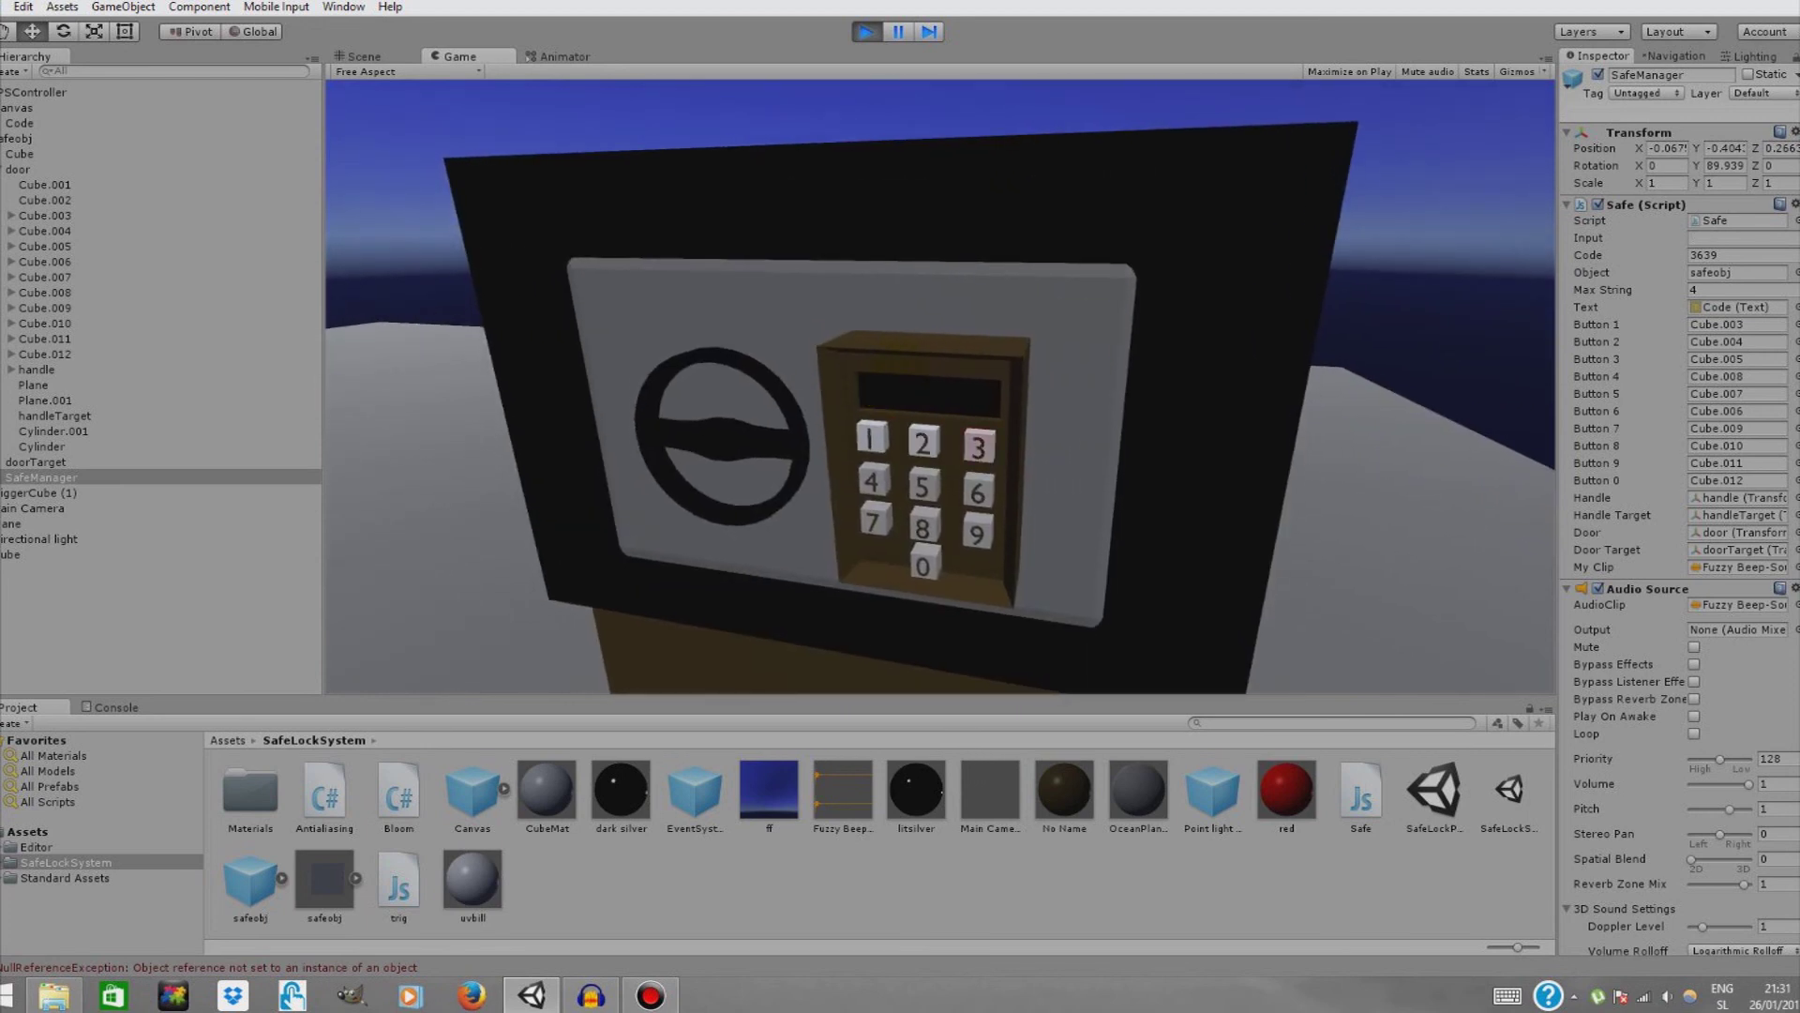
{"action": "key", "text": "9"}
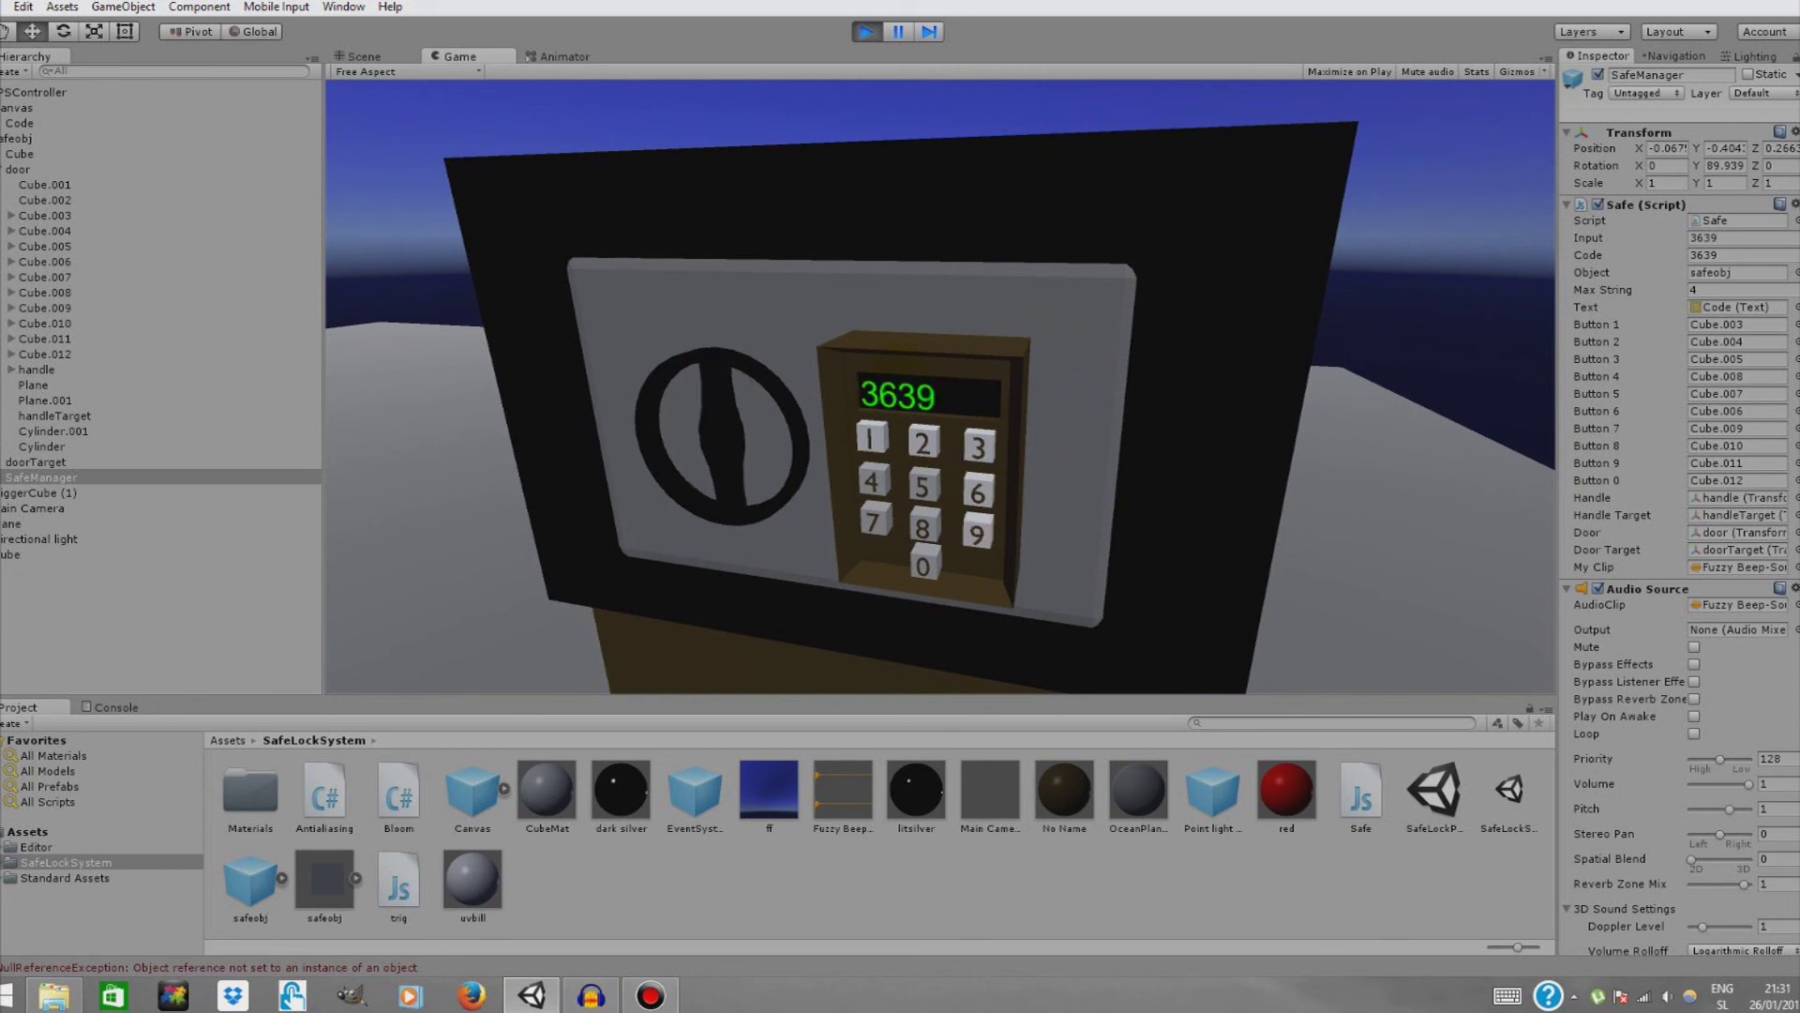
- Walk around the unlocked safe in the running game to examine its body and swung-open door
{"action": "key", "text": "s"}
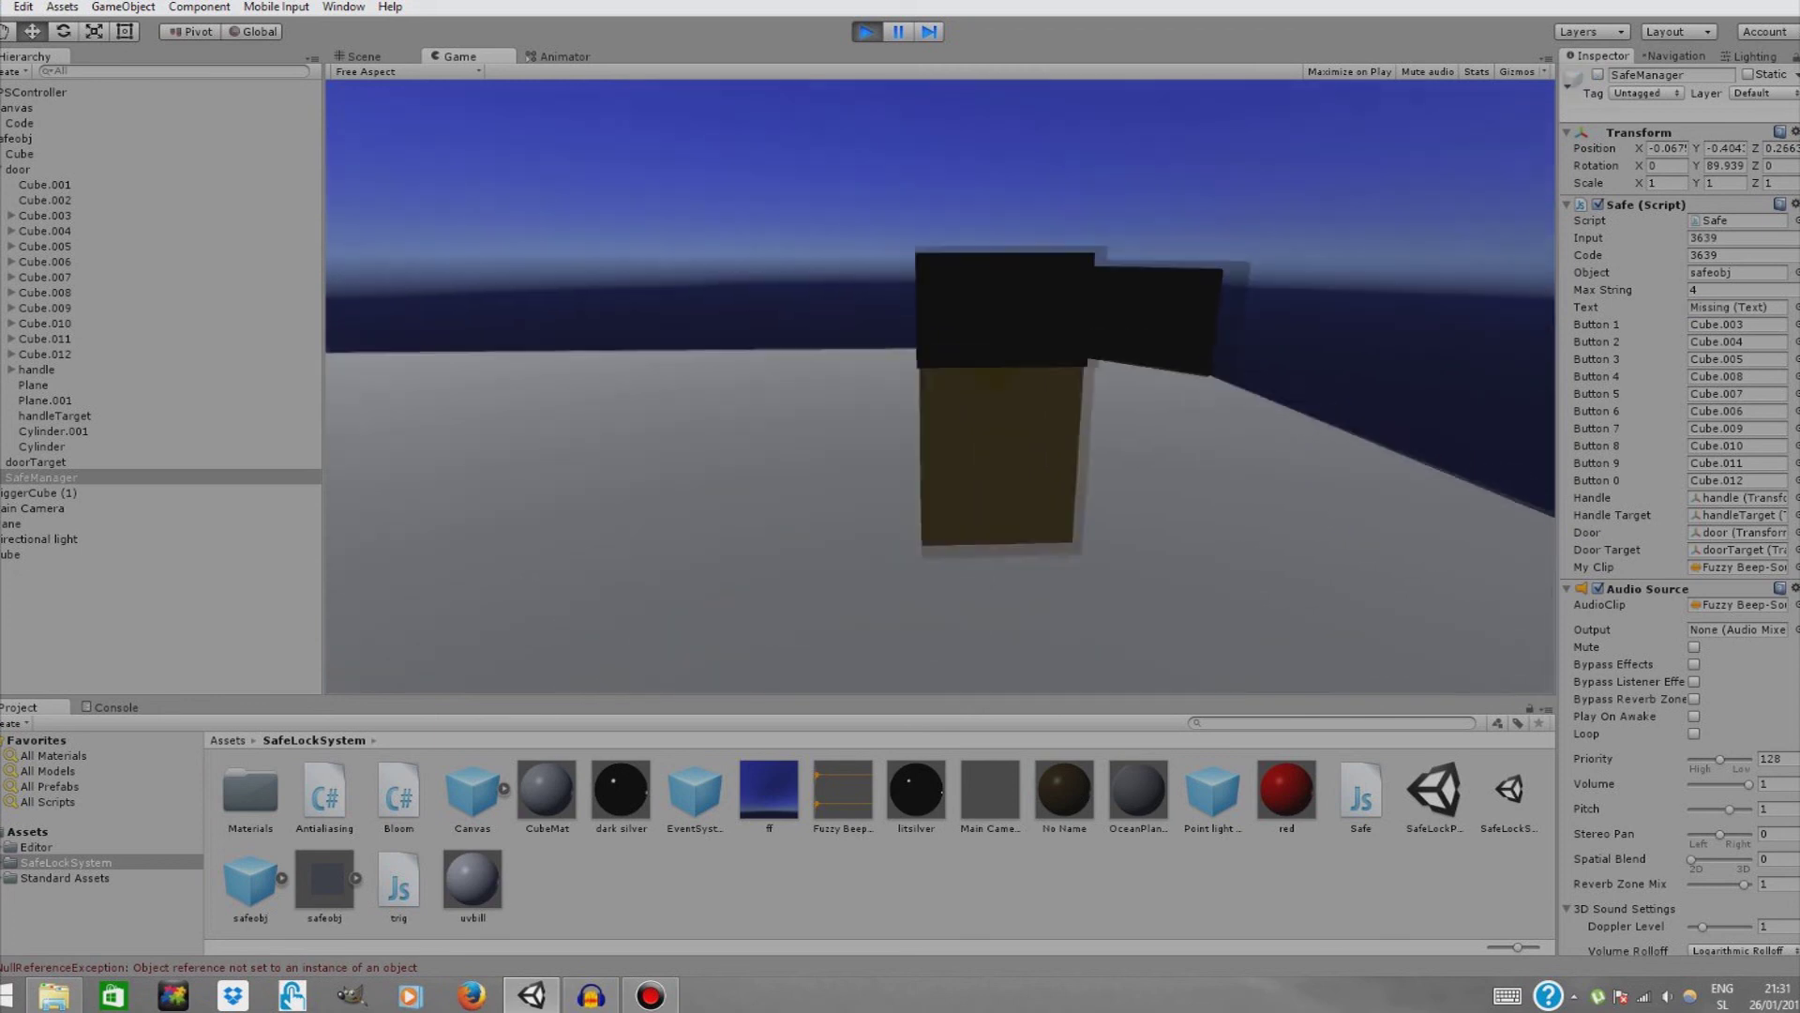
{"action": "key", "text": "w"}
{"action": "key", "text": "s"}
{"action": "key", "text": "w"}
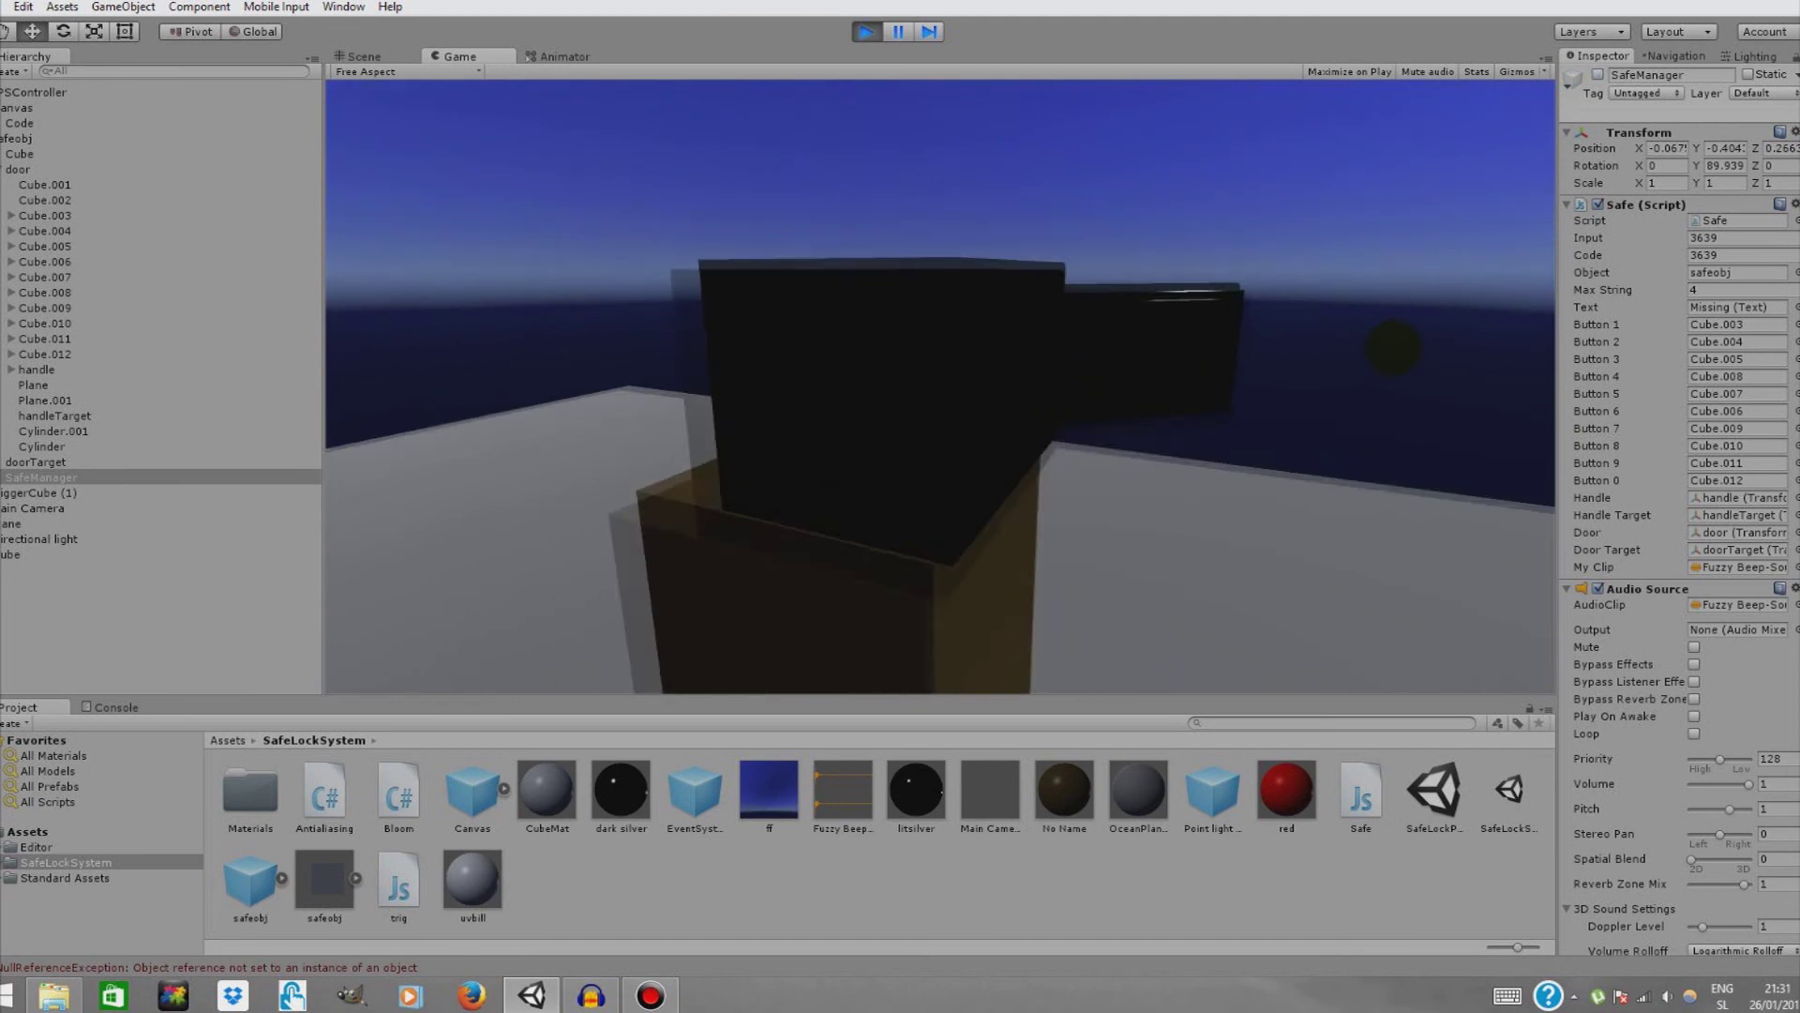
{"action": "key", "text": "s"}
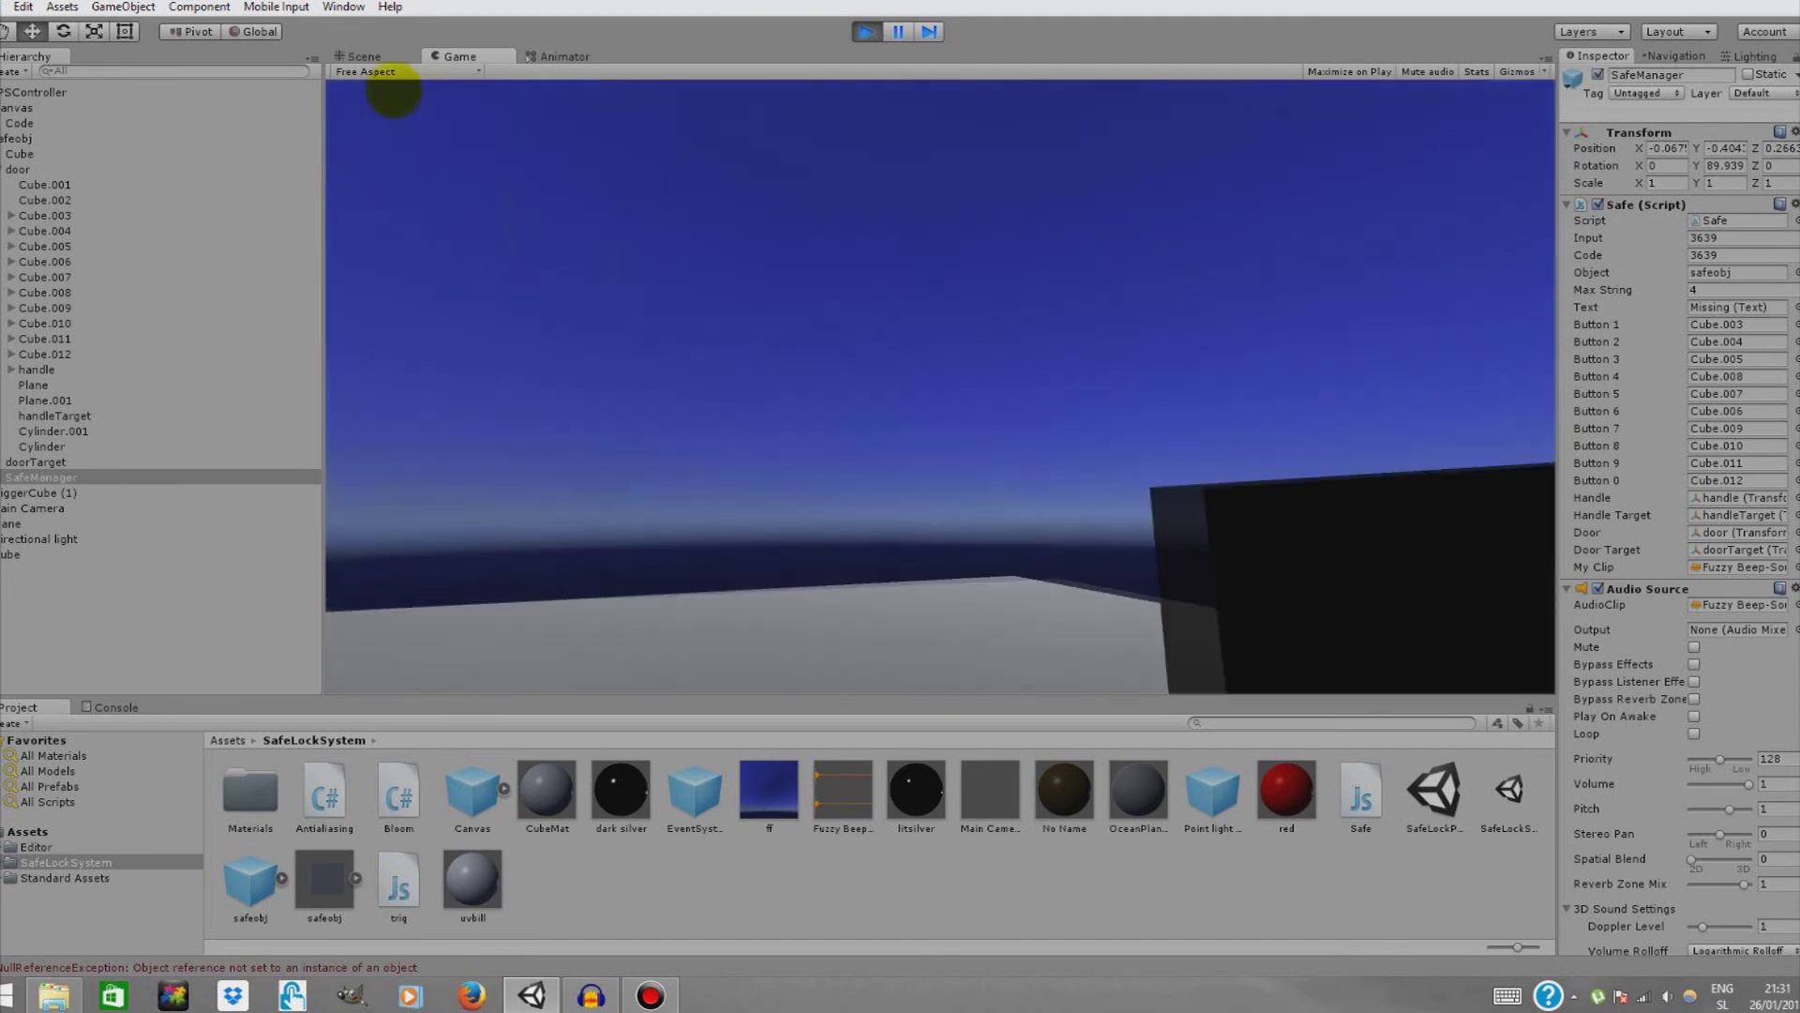
{"action": "left_click", "coordinate": [364, 57]}
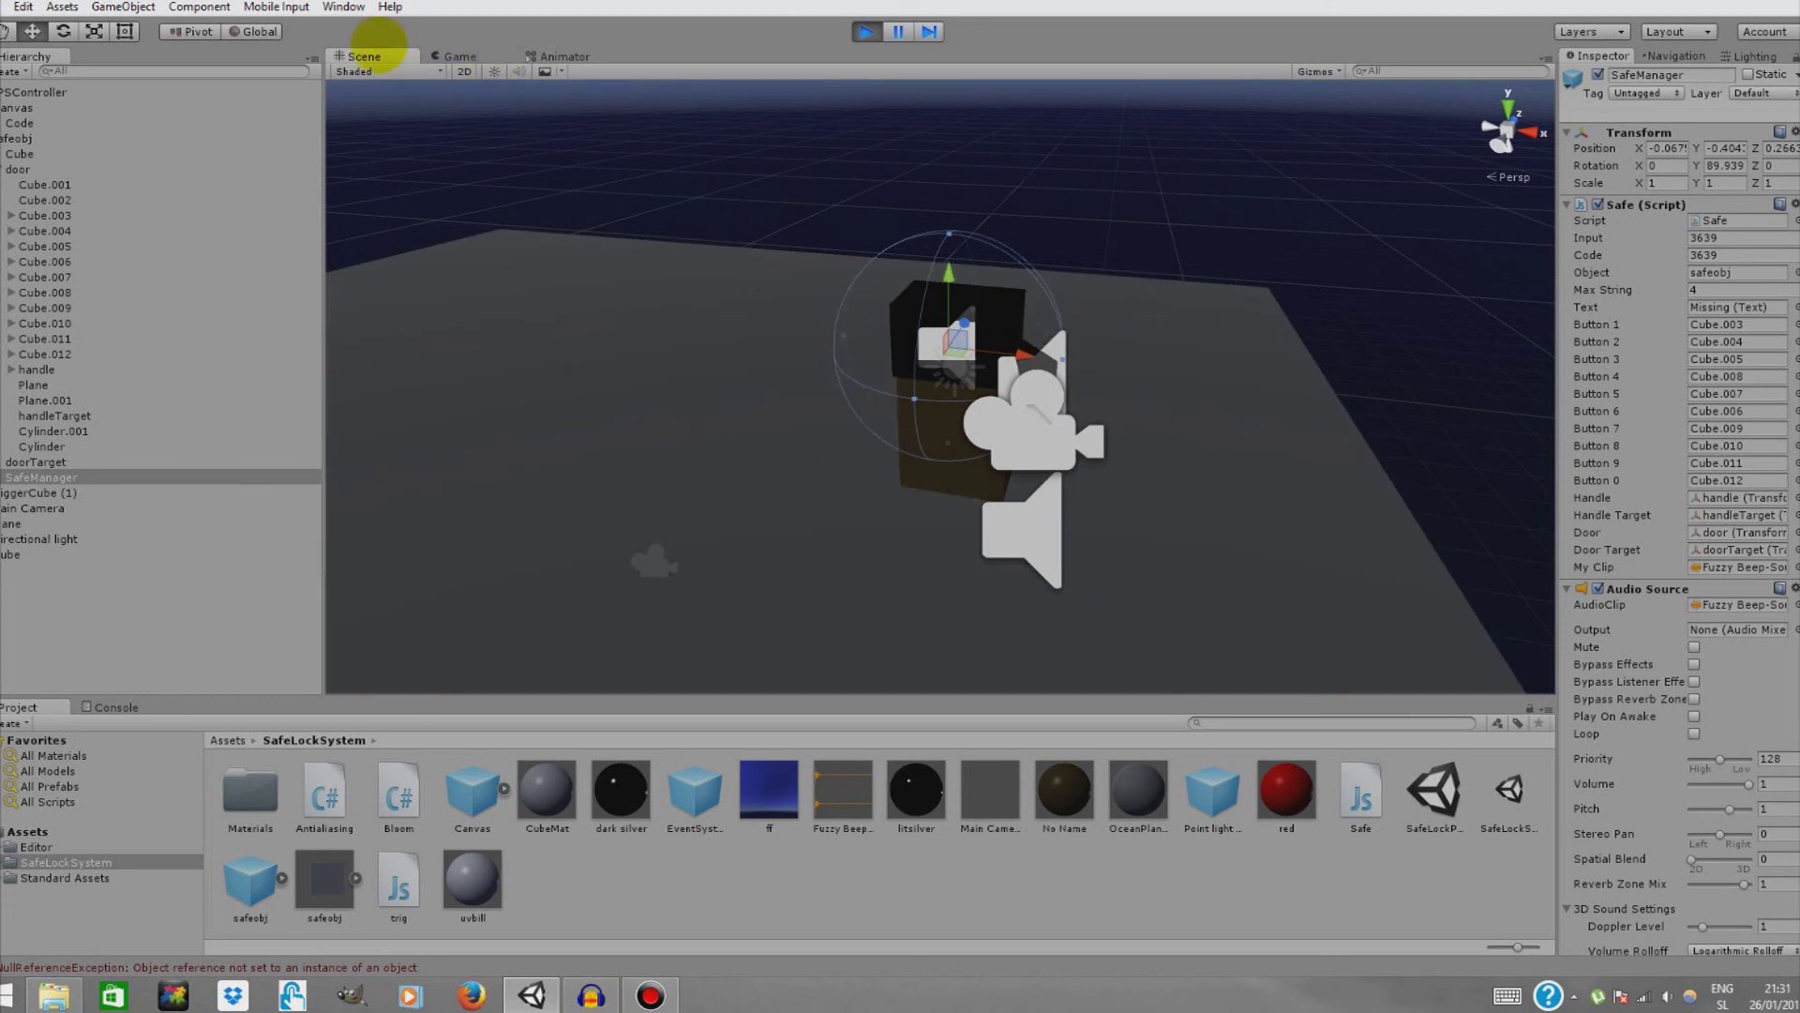
{"action": "left_click", "coordinate": [460, 57]}
{"action": "key", "text": "w"}
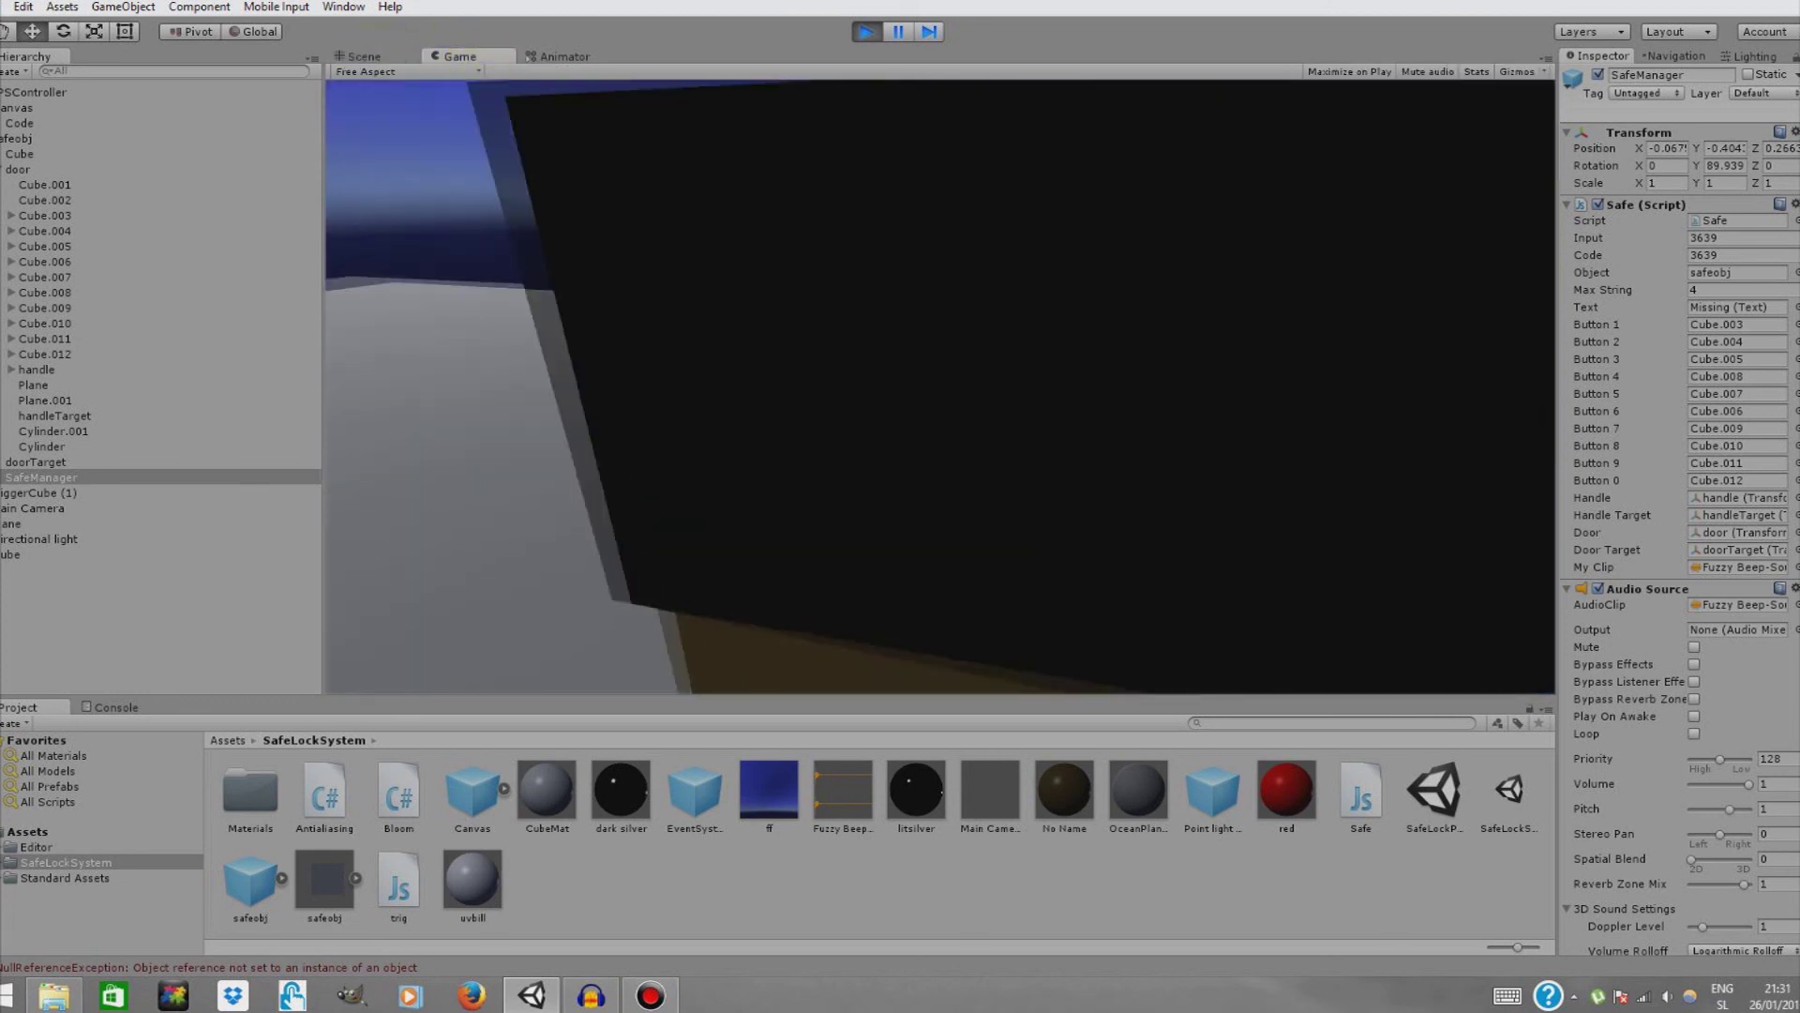
{"action": "key", "text": "s"}
{"action": "key", "text": "a"}
{"action": "key", "text": "a"}
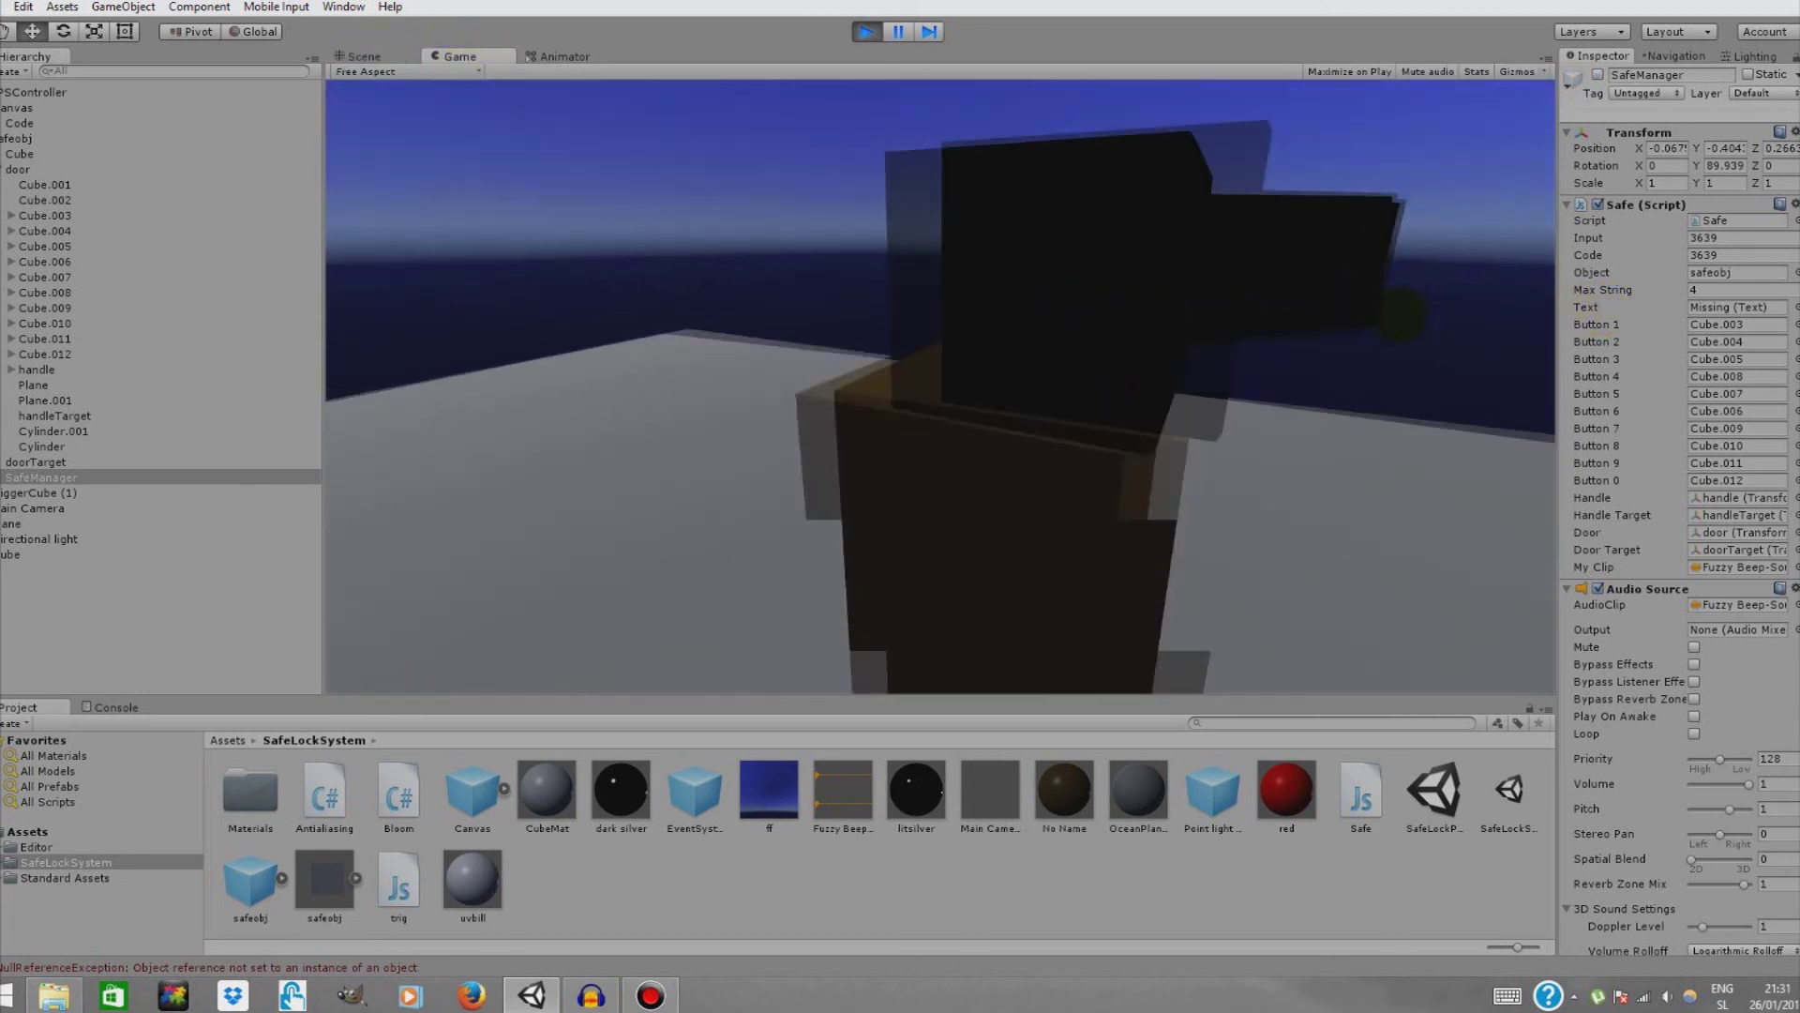
{"action": "key", "text": "d"}
{"action": "key", "text": "w"}
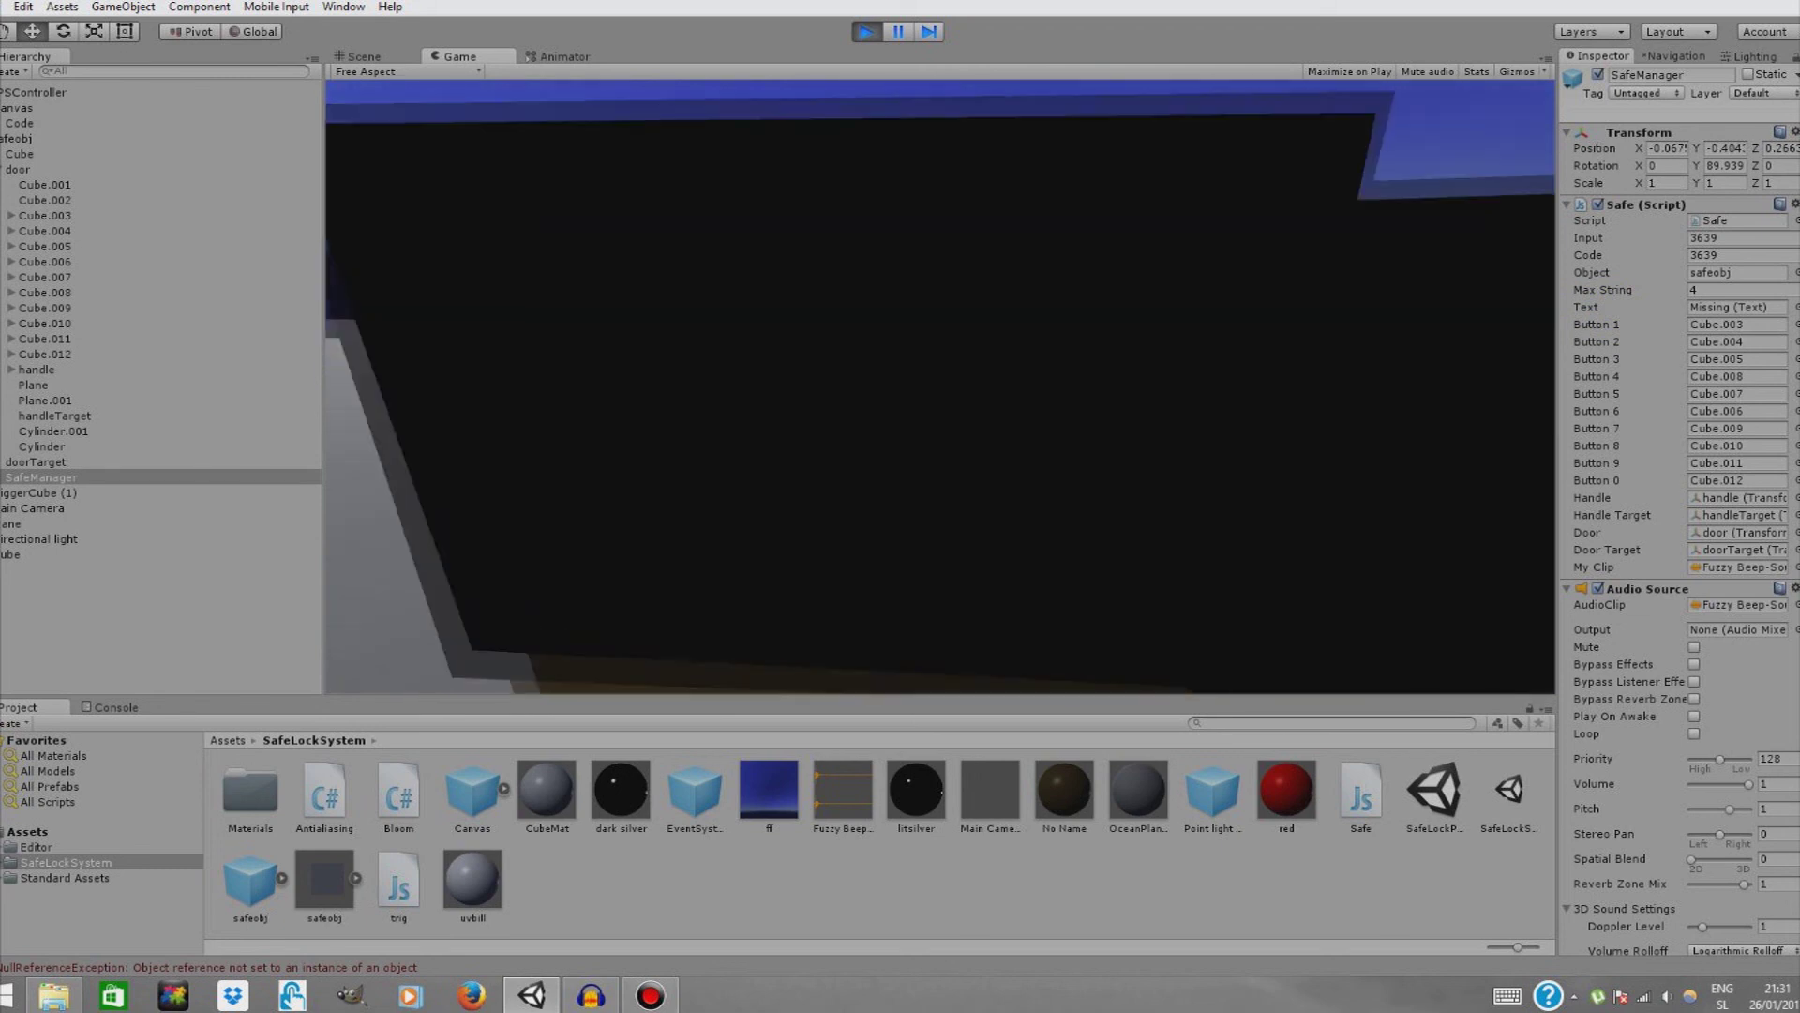
{"action": "key", "text": "Escape"}
{"action": "left_click", "coordinate": [872, 235]}
{"action": "key", "text": "s"}
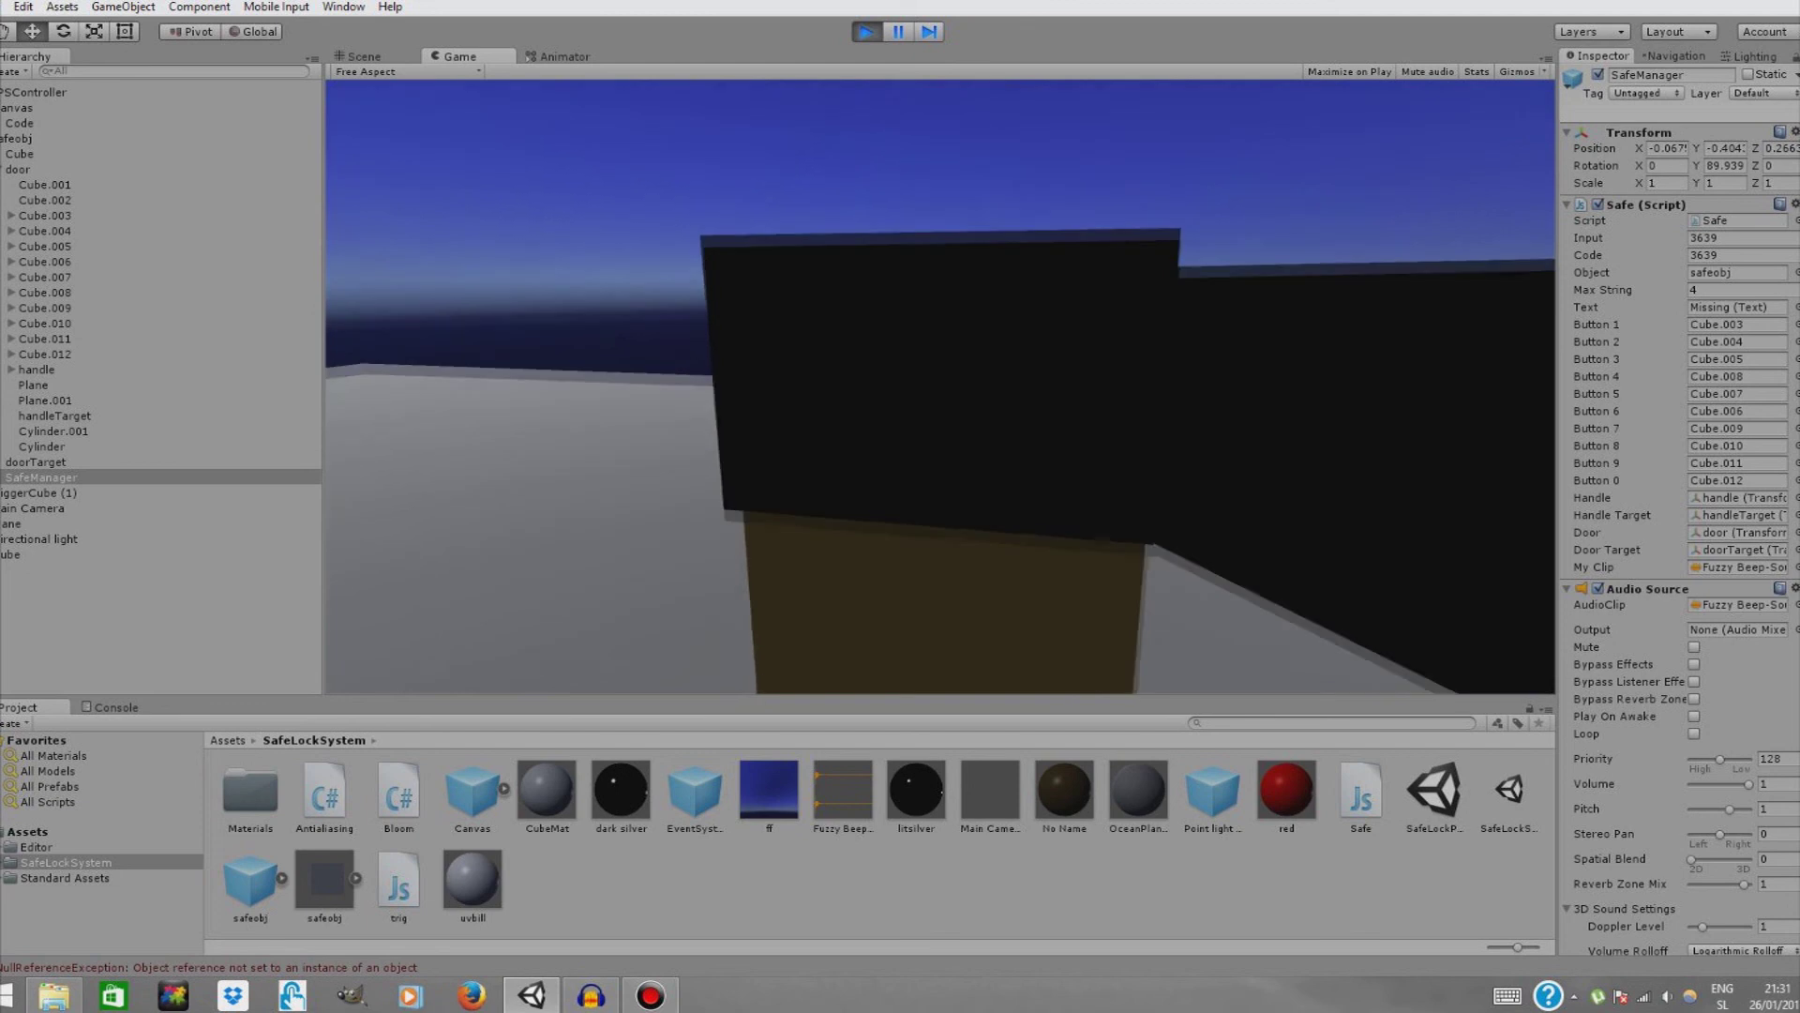
- In the running scene's Scene view, raise the Directional light's intensity to 3.5 and enable scene lighting
{"action": "key", "text": "Escape"}
{"action": "left_click", "coordinate": [857, 28]}
{"action": "left_click", "coordinate": [364, 56]}
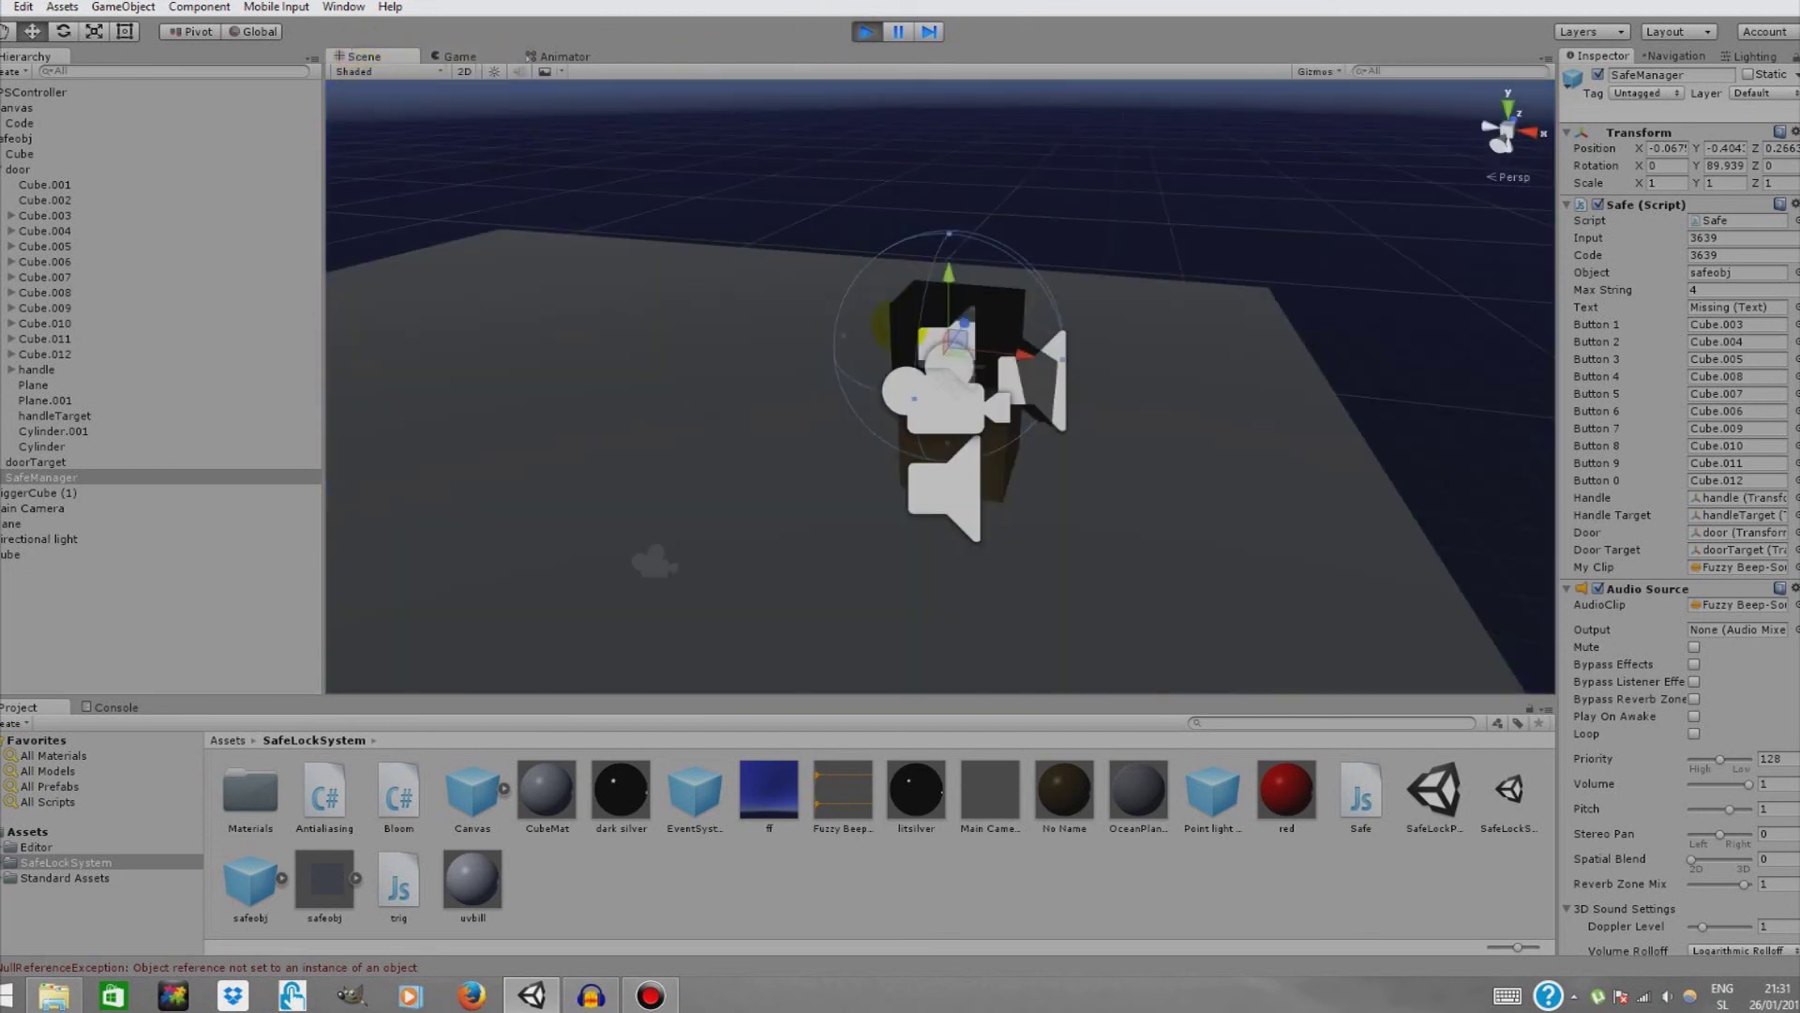
{"action": "key", "text": "f"}
{"action": "key", "text": "w"}
{"action": "right_click_drag", "start_coordinate": [347, 511], "coordinate": [415, 533]}
{"action": "key", "text": "s"}
{"action": "left_click", "coordinate": [418, 525]}
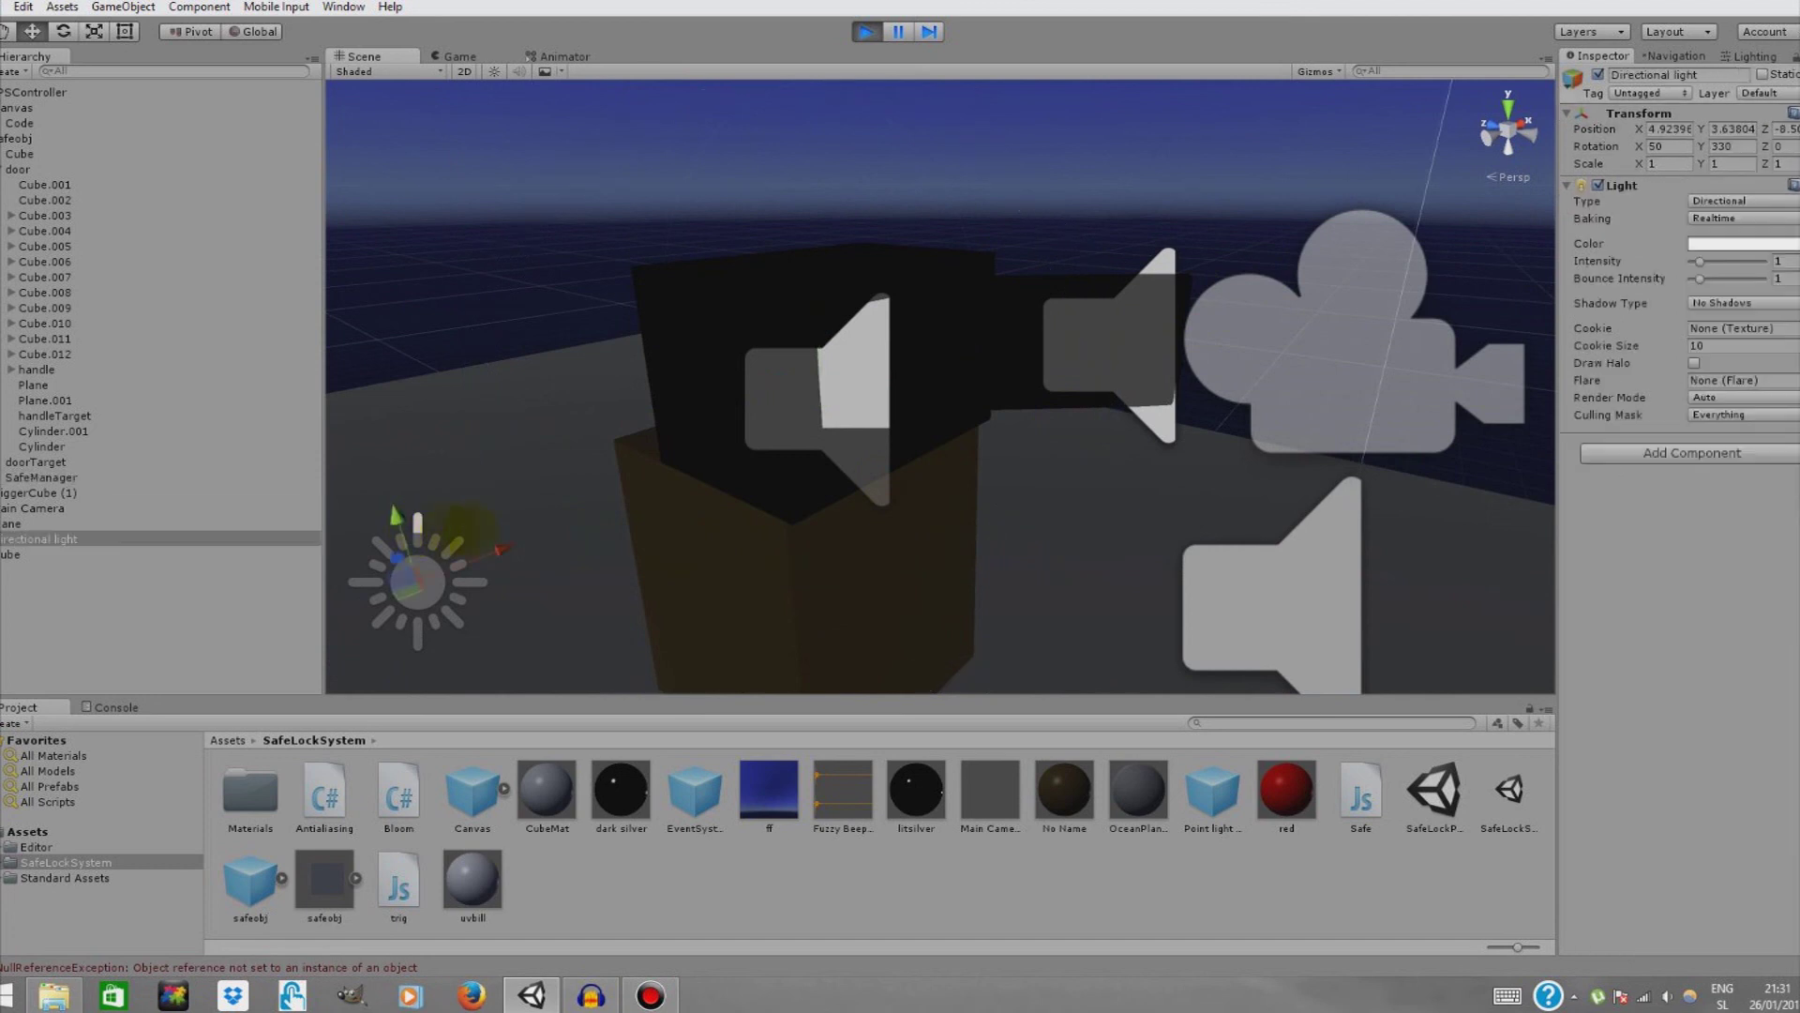
{"action": "right_click_drag", "start_coordinate": [584, 521], "coordinate": [600, 521]}
{"action": "mouse_move", "coordinate": [1700, 261]}
{"action": "left_mouse_down"}
{"action": "mouse_move", "coordinate": [1770, 255]}
{"action": "mouse_move", "coordinate": [1691, 261]}
{"action": "mouse_move", "coordinate": [1723, 261]}
{"action": "left_mouse_up"}
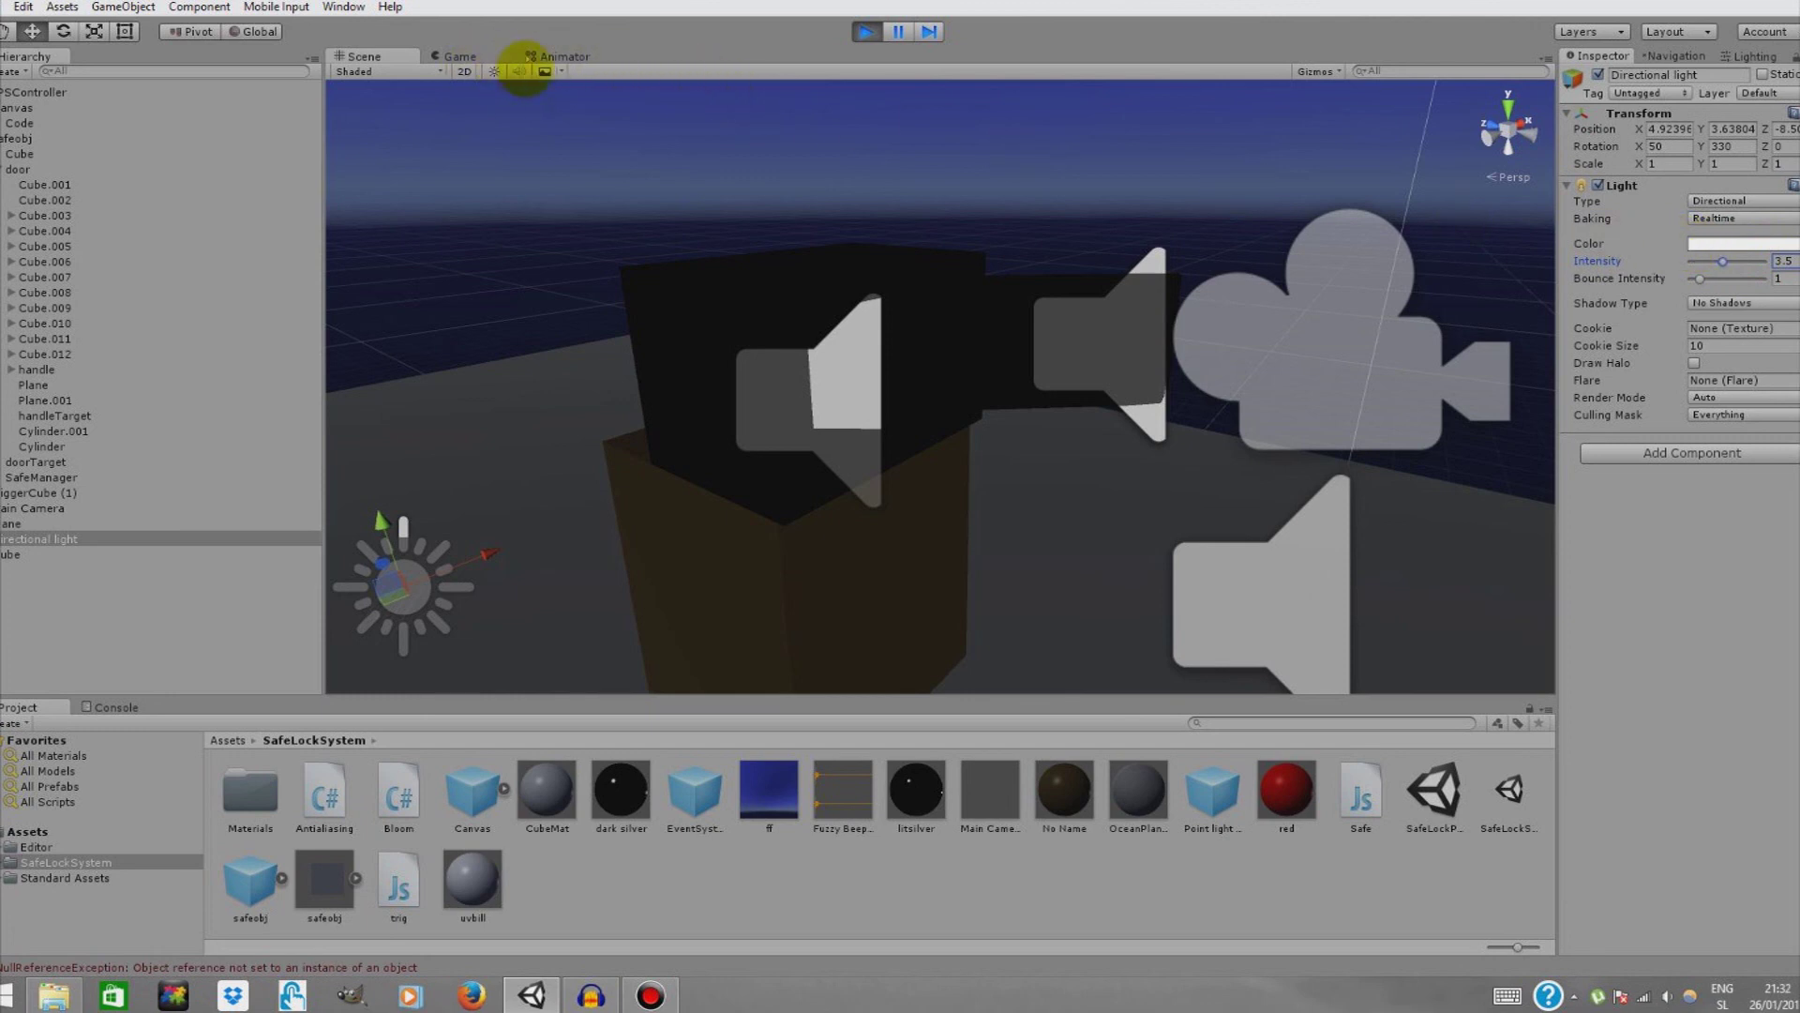
{"action": "left_click", "coordinate": [498, 70]}
- Set the Directional light's shadow type to Soft Shadows
{"action": "right_click_drag", "start_coordinate": [1206, 322], "coordinate": [1106, 305]}
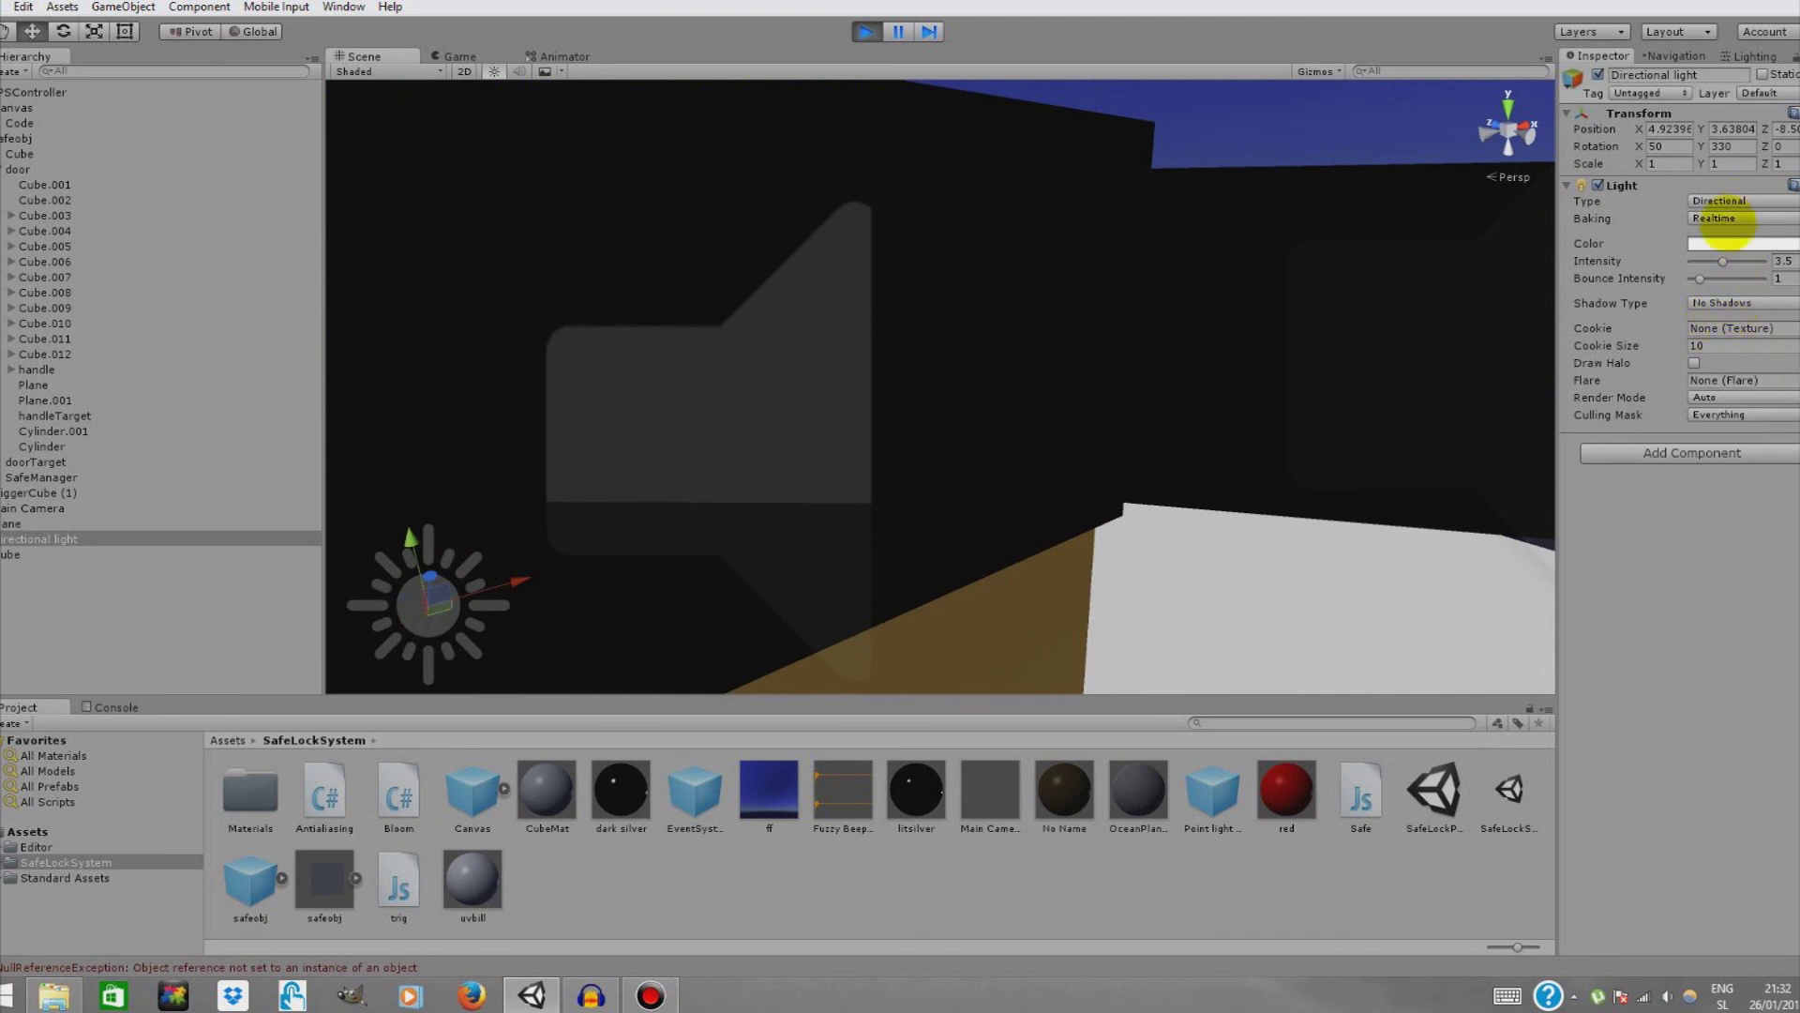
{"action": "left_click", "coordinate": [1734, 302]}
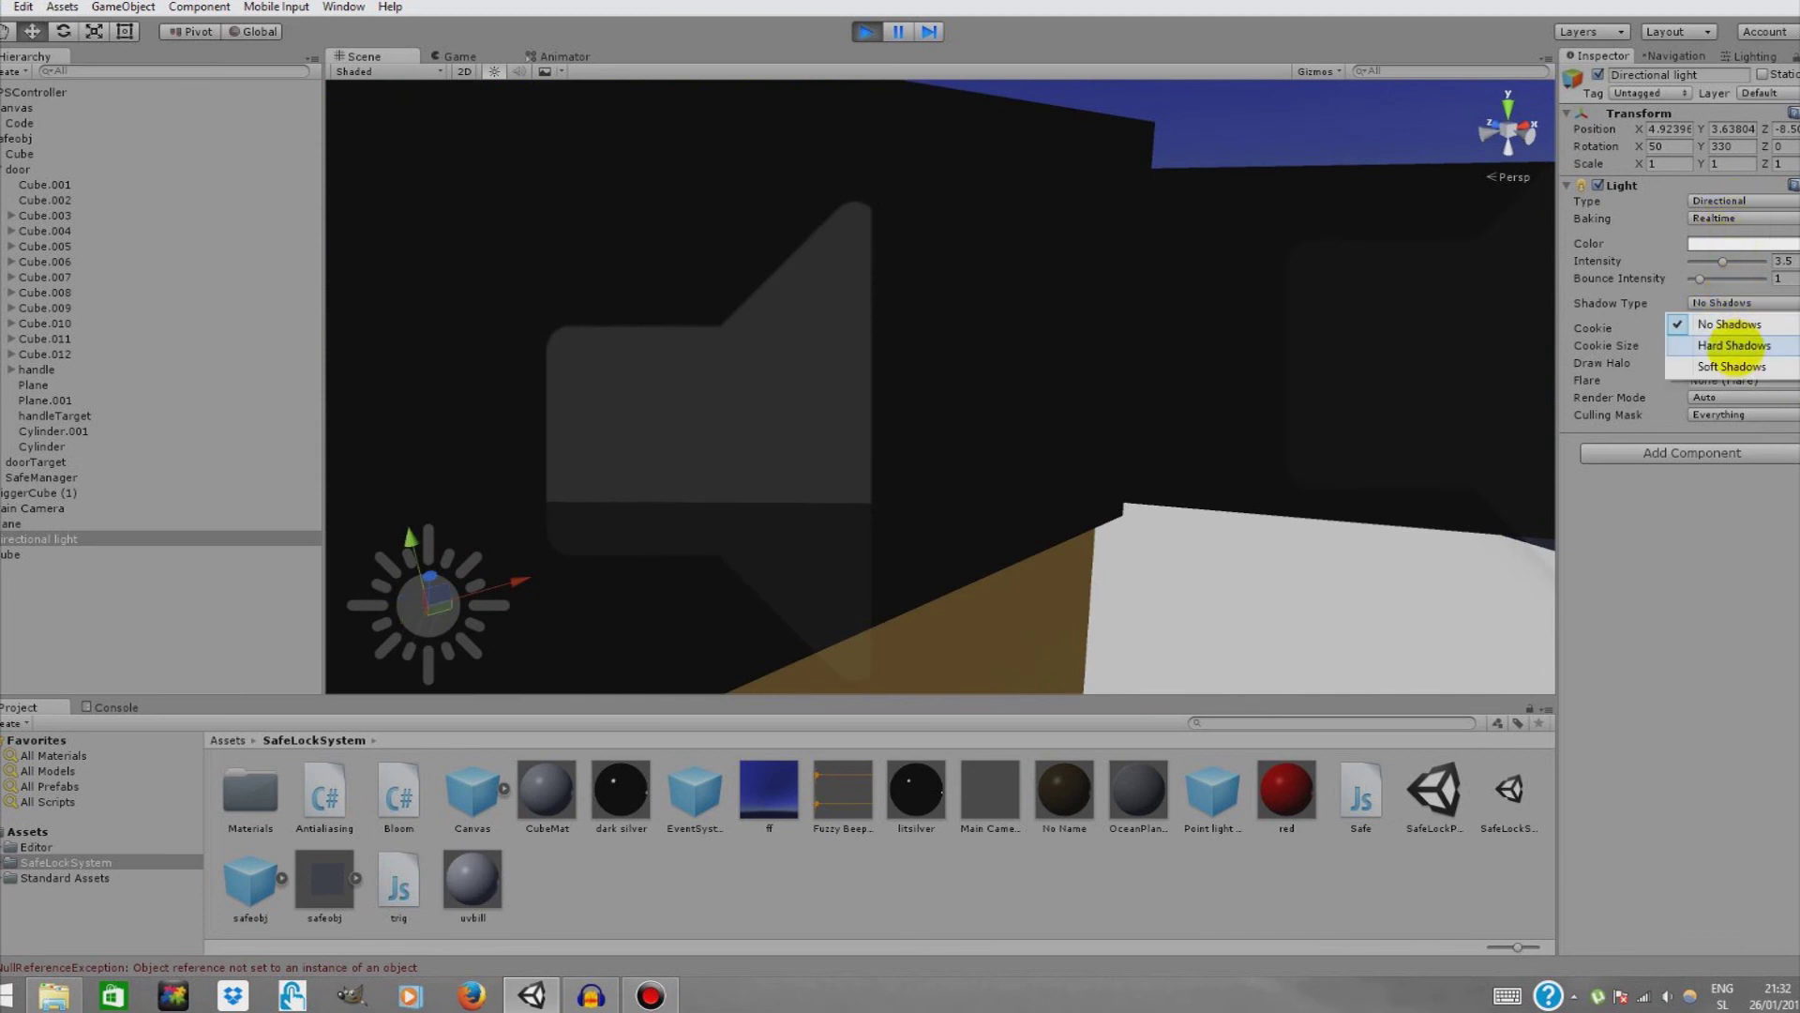
{"action": "left_click", "coordinate": [1732, 366]}
- Examine the lit, opened safe and its door from several sides, and stop the game
{"action": "scroll", "coordinate": [938, 385], "scroll_direction": "down", "scroll_amount": 5}
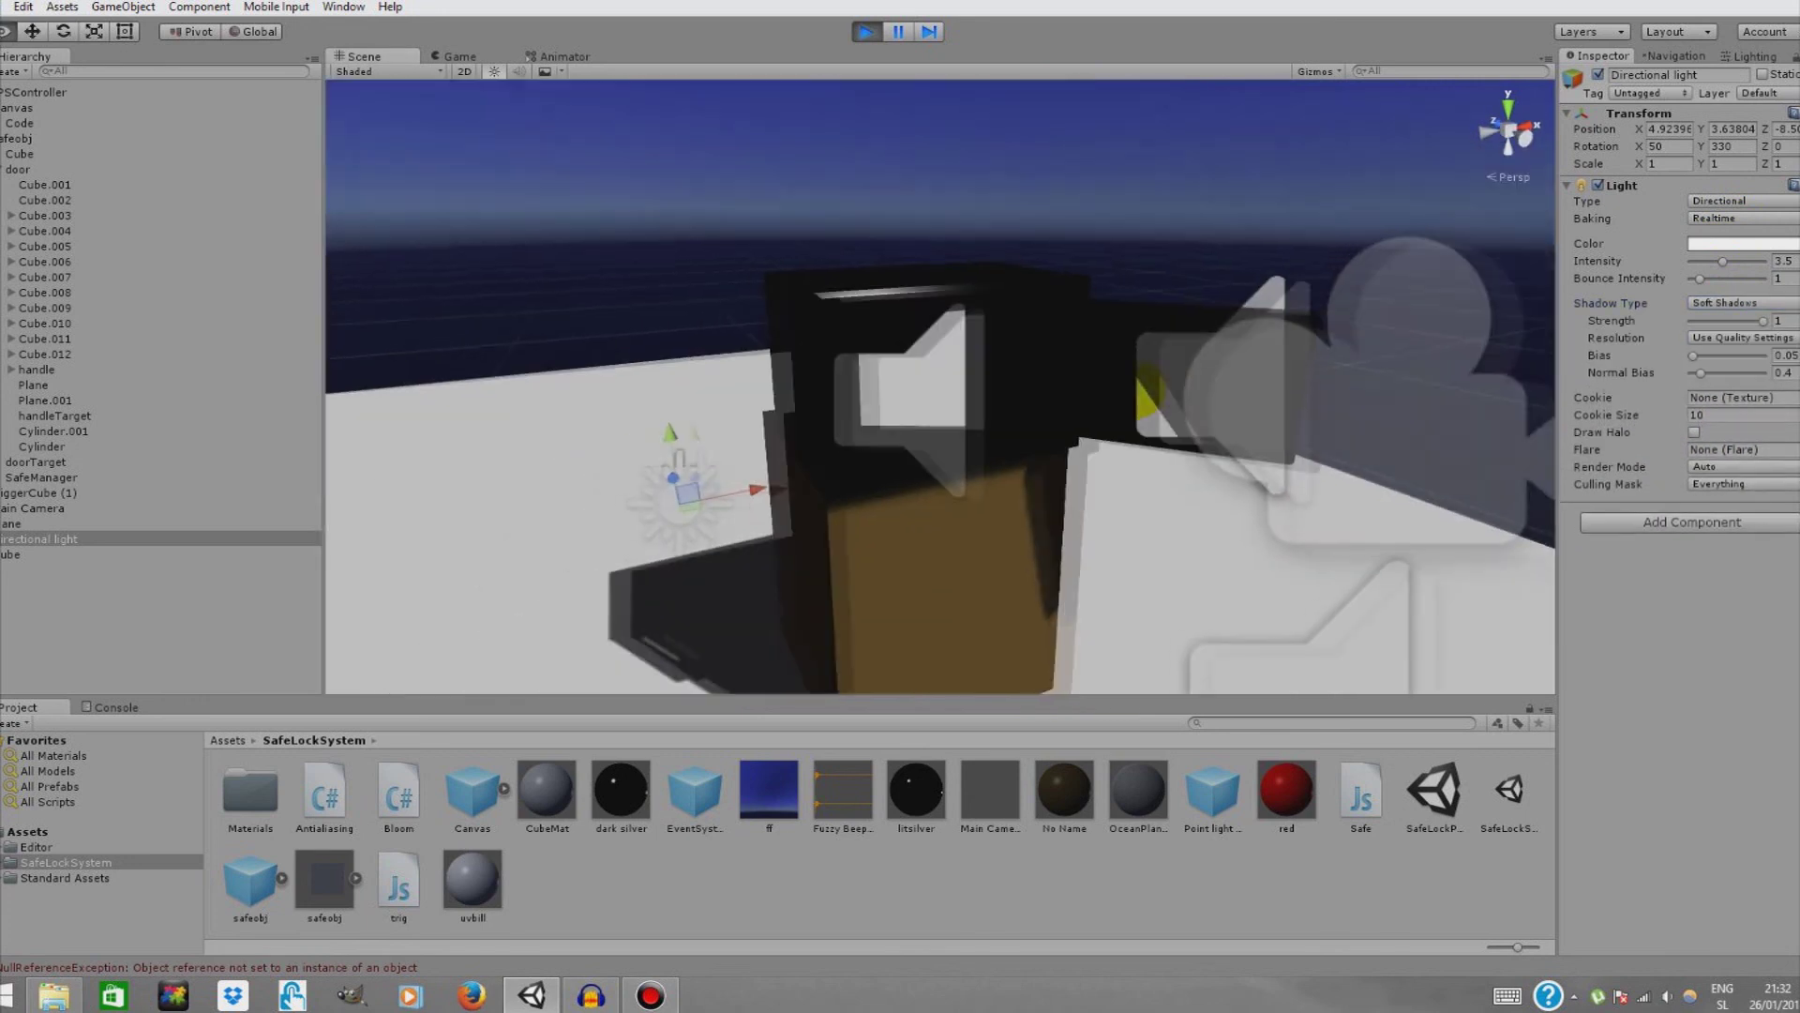
{"action": "scroll", "coordinate": [900, 365], "scroll_direction": "up", "scroll_amount": 3}
{"action": "left_click_drag", "start_coordinate": [1087, 347], "coordinate": [745, 382], "text": "alt"}
{"action": "scroll", "coordinate": [750, 387], "scroll_direction": "down", "scroll_amount": 4}
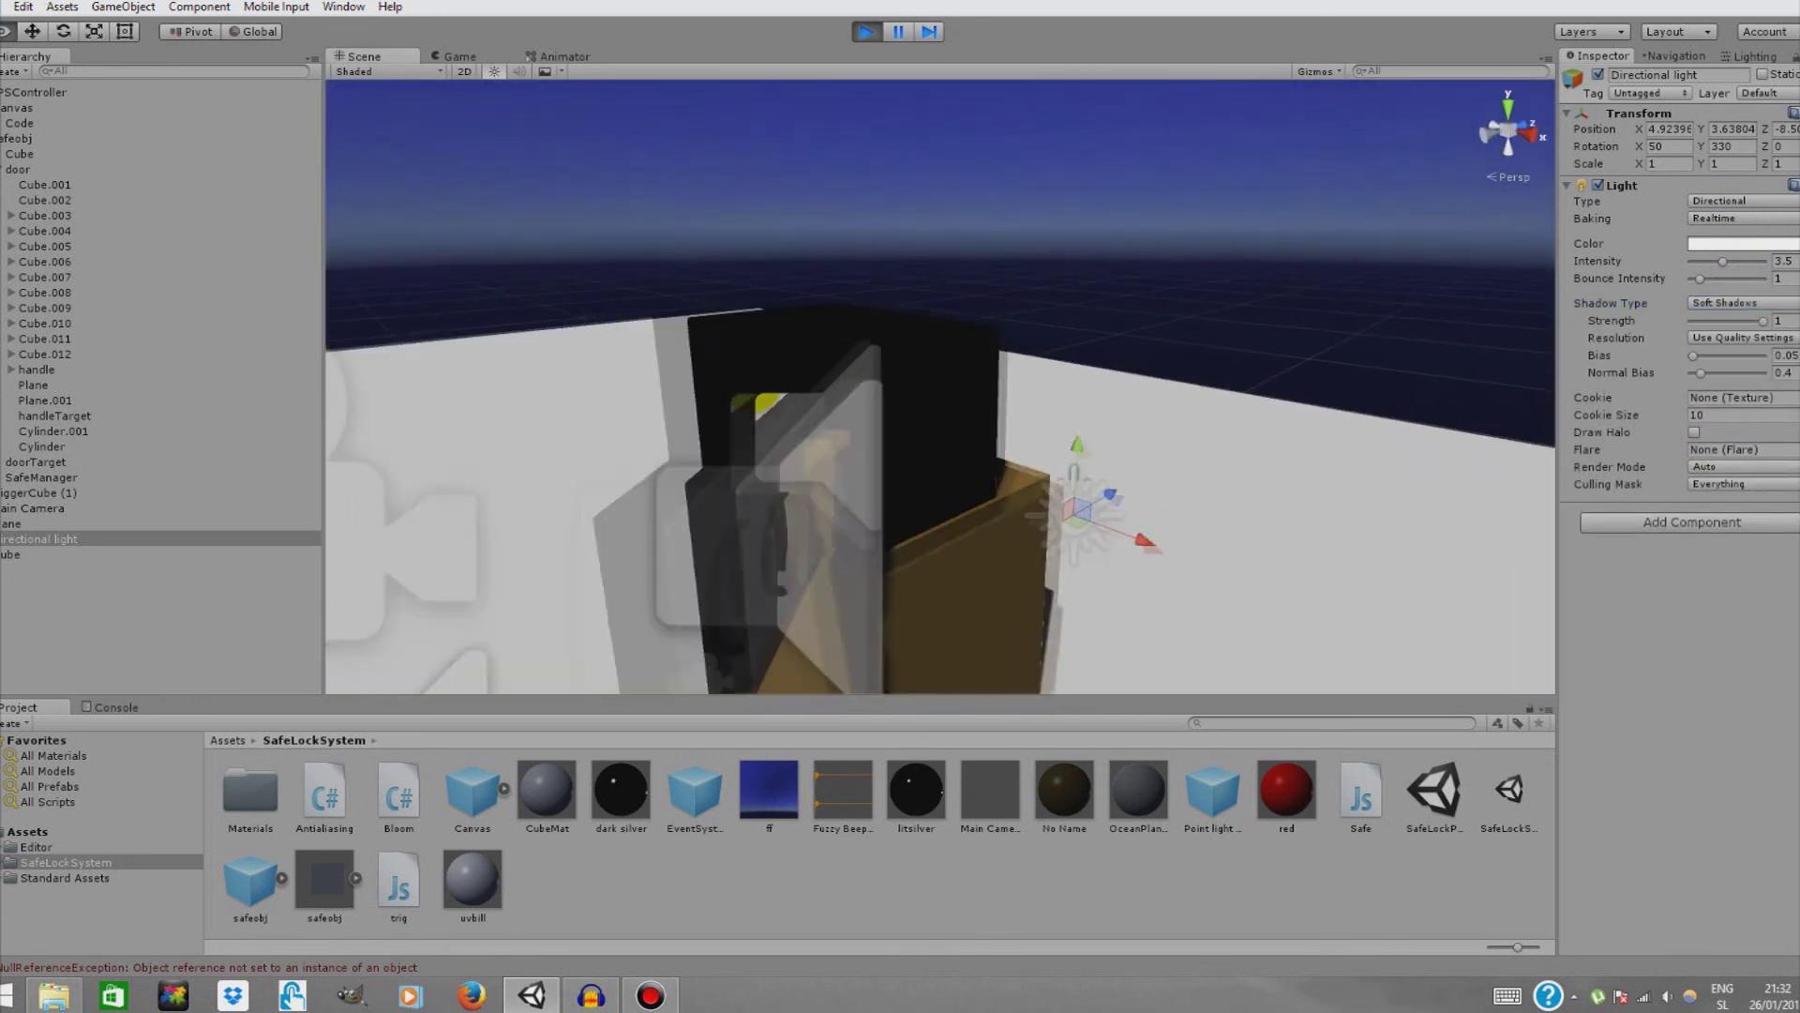
{"action": "scroll", "coordinate": [745, 386], "scroll_direction": "up", "scroll_amount": 5}
{"action": "scroll", "coordinate": [938, 385], "scroll_direction": "down", "scroll_amount": 5}
{"action": "left_click", "coordinate": [866, 31]}
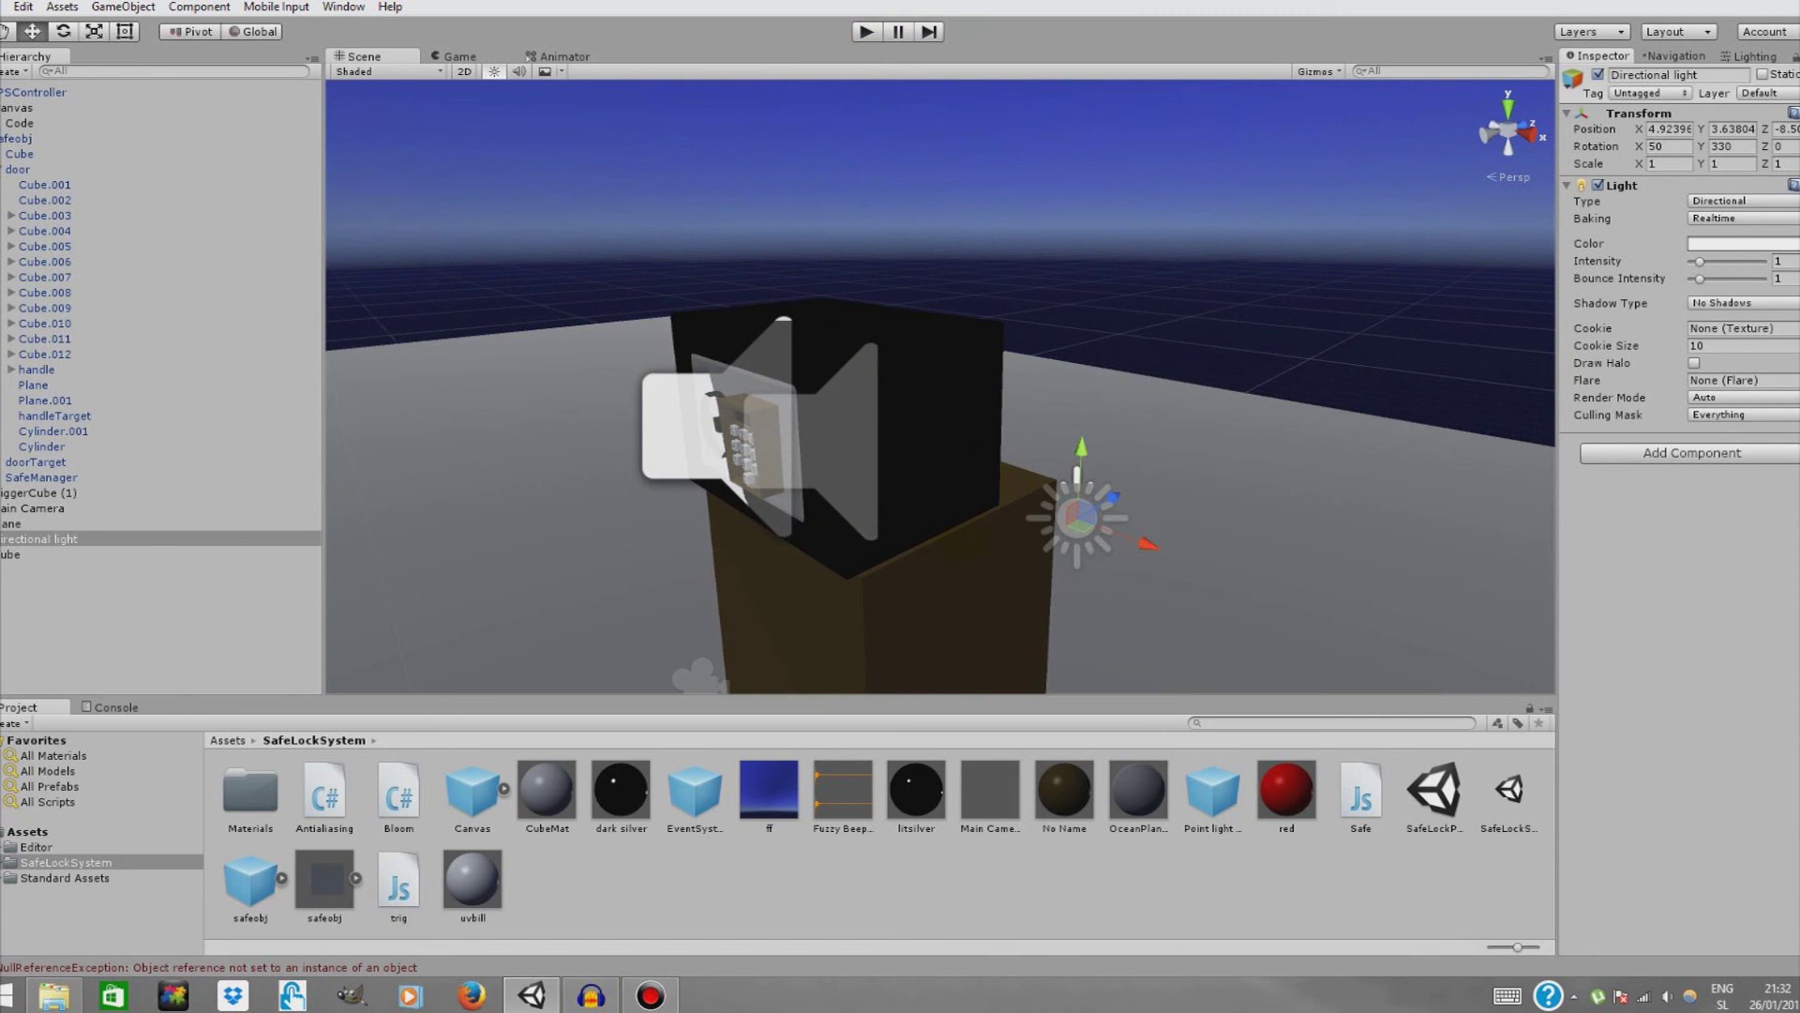
{"action": "scroll", "coordinate": [1005, 502], "scroll_direction": "down", "scroll_amount": 5}
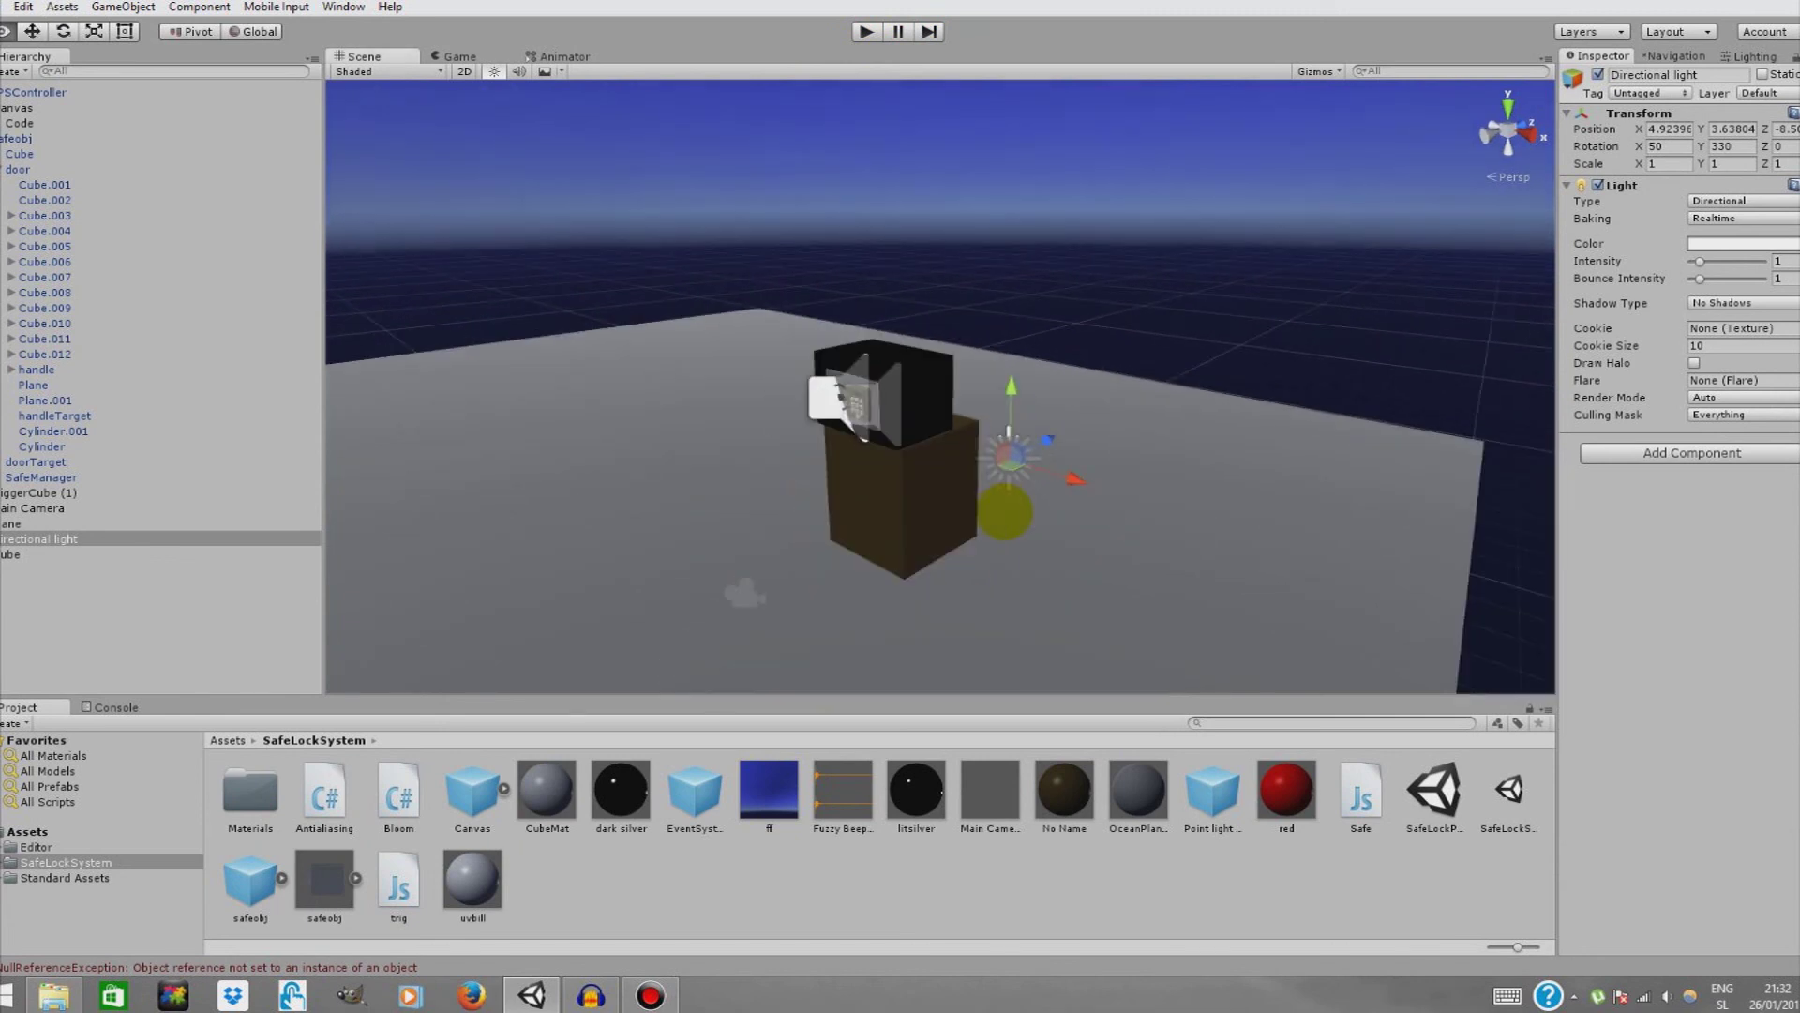
{"action": "scroll", "coordinate": [1004, 510], "scroll_direction": "up", "scroll_amount": 4}
{"action": "left_click_drag", "start_coordinate": [1004, 510], "coordinate": [1140, 545], "text": "alt"}
{"action": "scroll", "coordinate": [1140, 546], "scroll_direction": "up", "scroll_amount": 4}
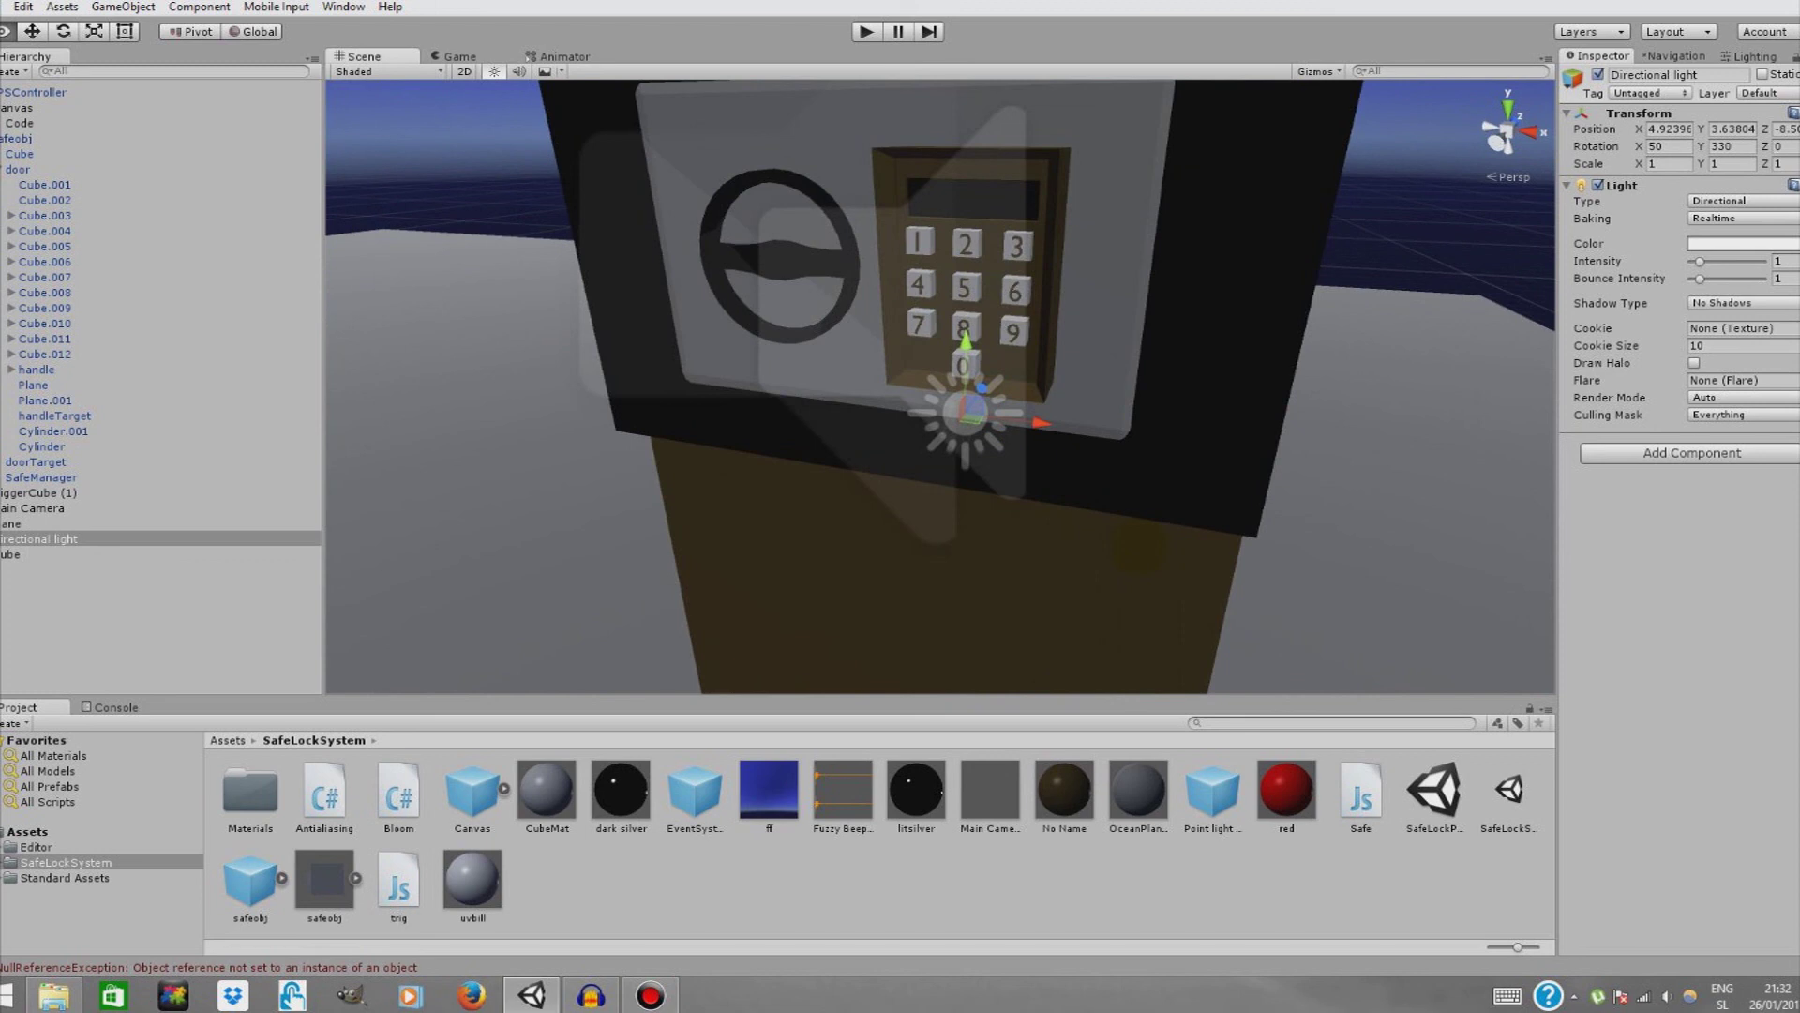